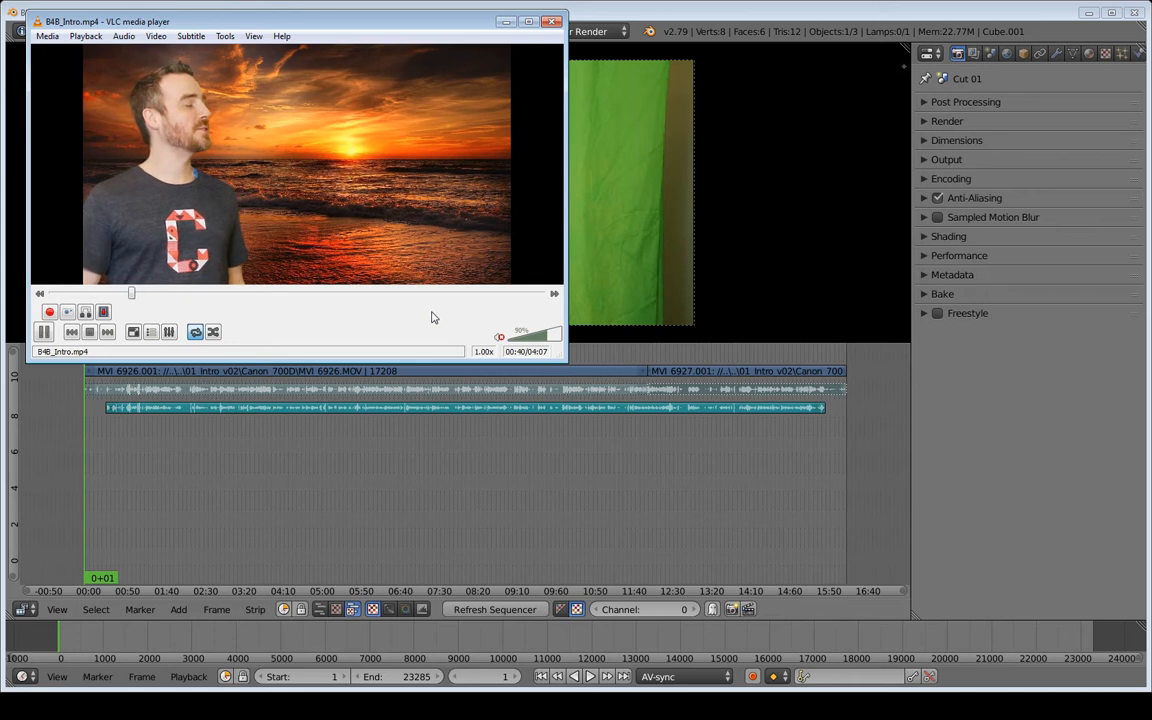
- Pause the intro video in VLC and minimize the player window
click(46, 335)
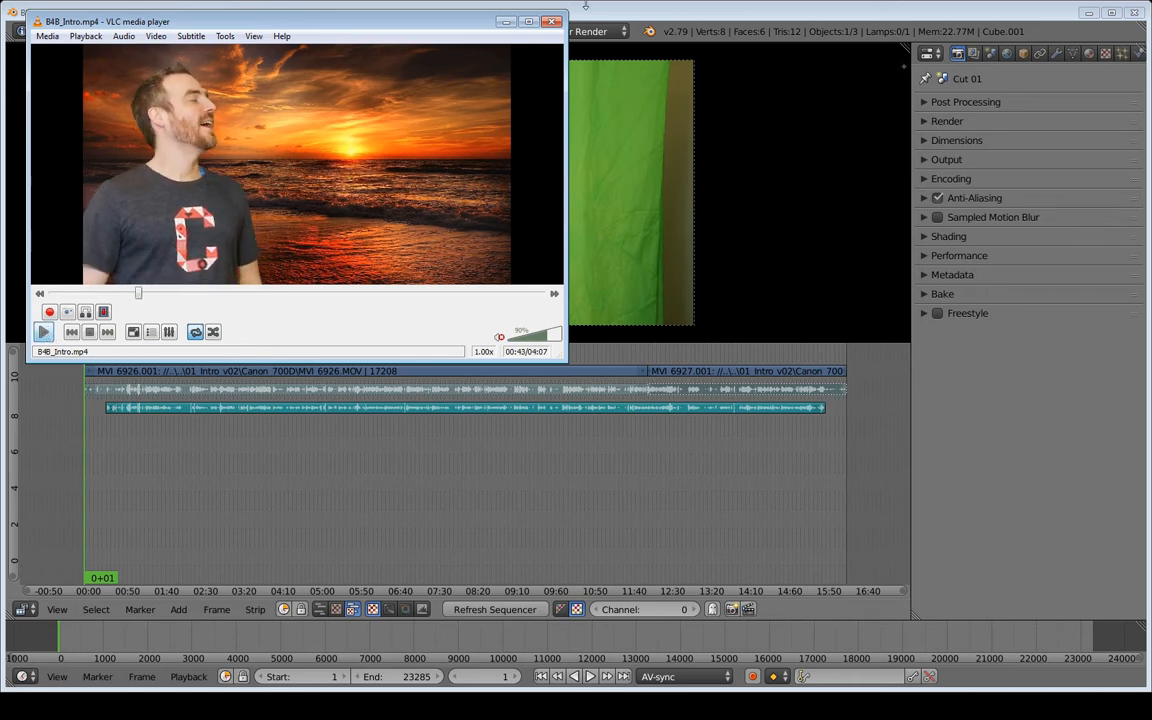
click(508, 24)
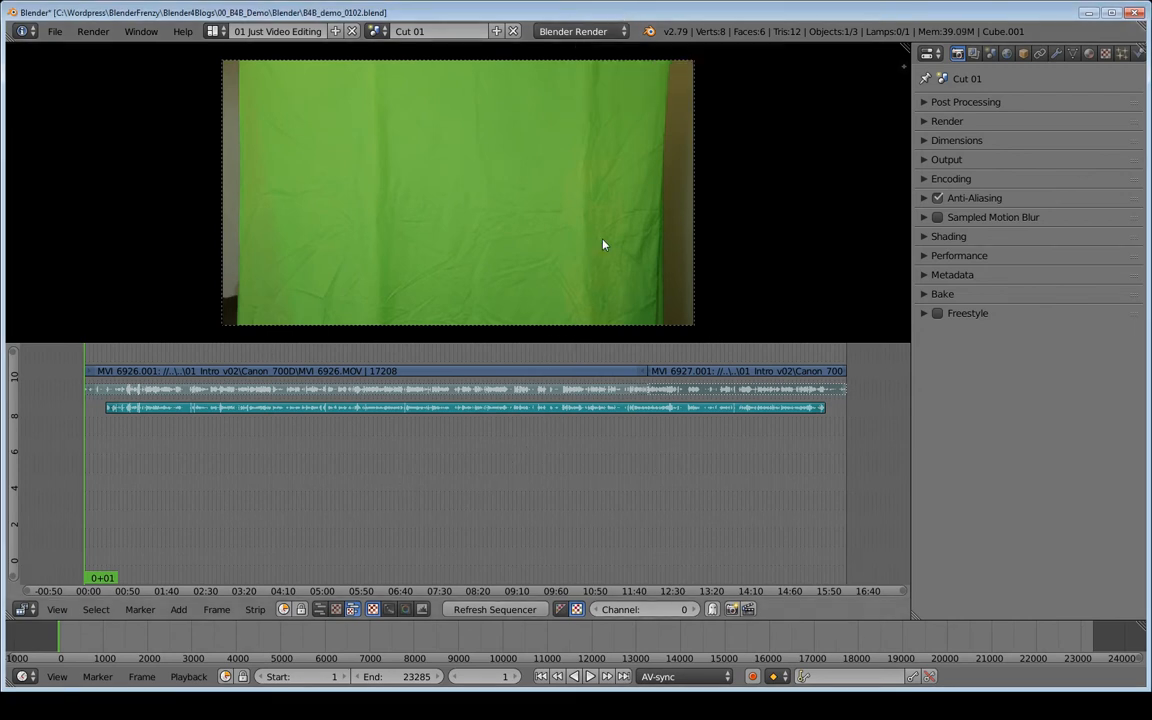
- Switch to the Orig scene to view it, then return to the Cut 01 scene
click(379, 32)
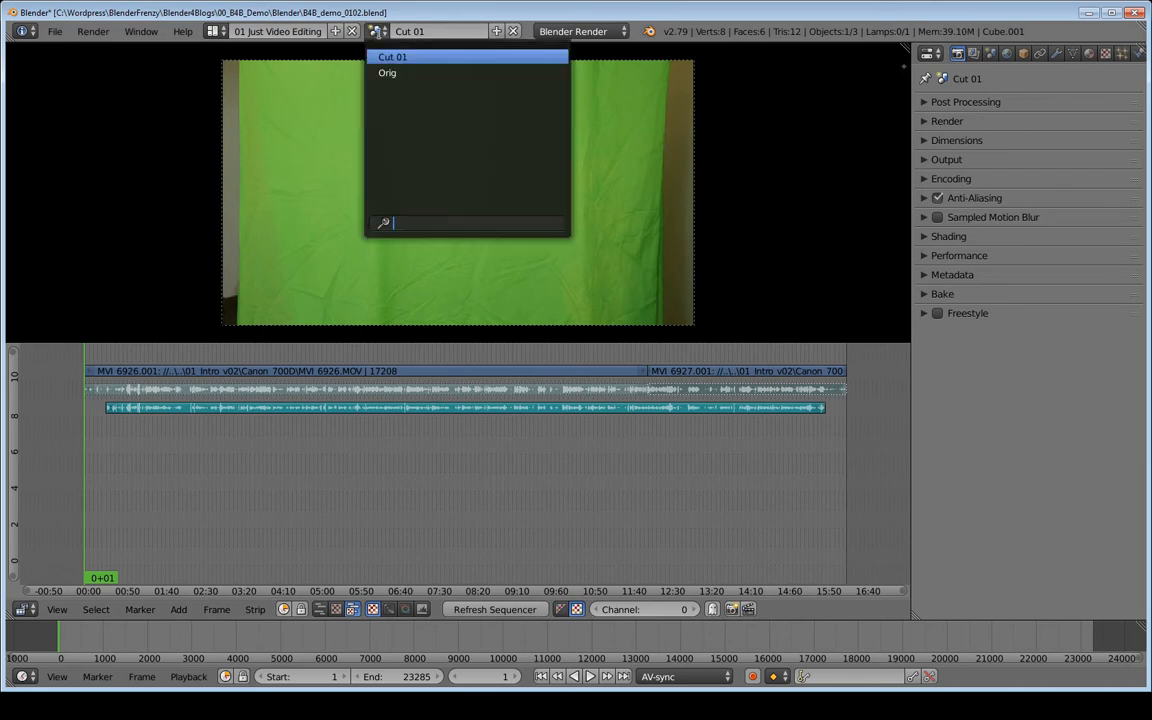
click(395, 74)
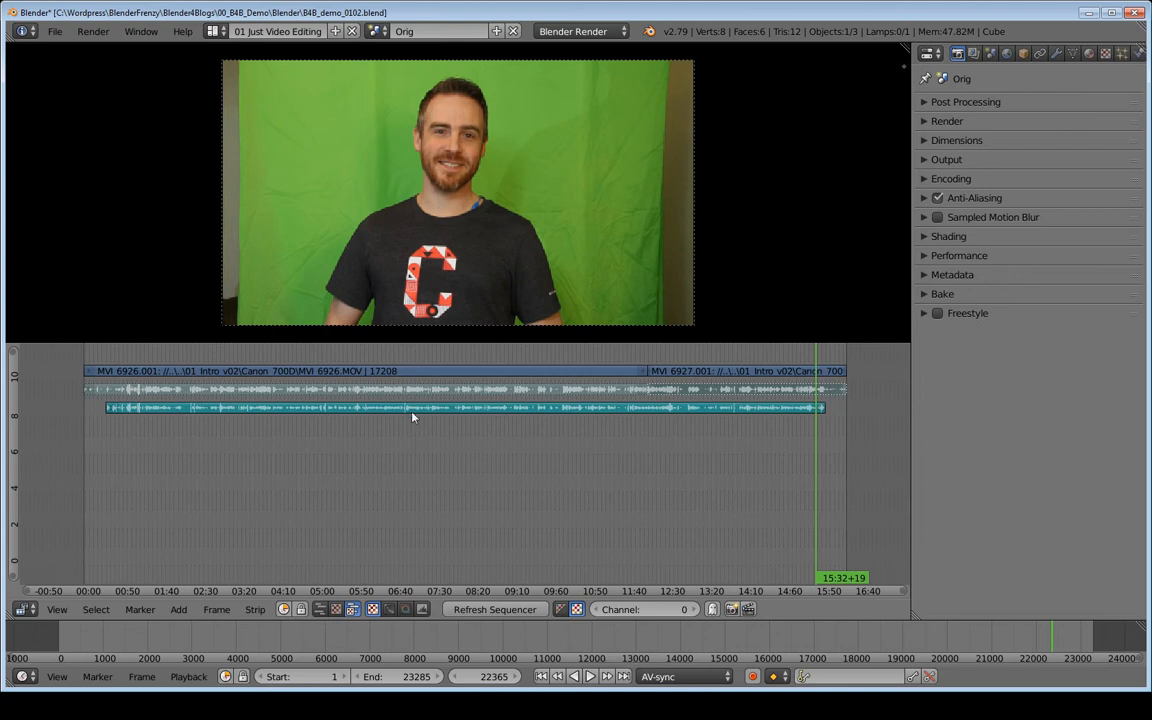
click(385, 35)
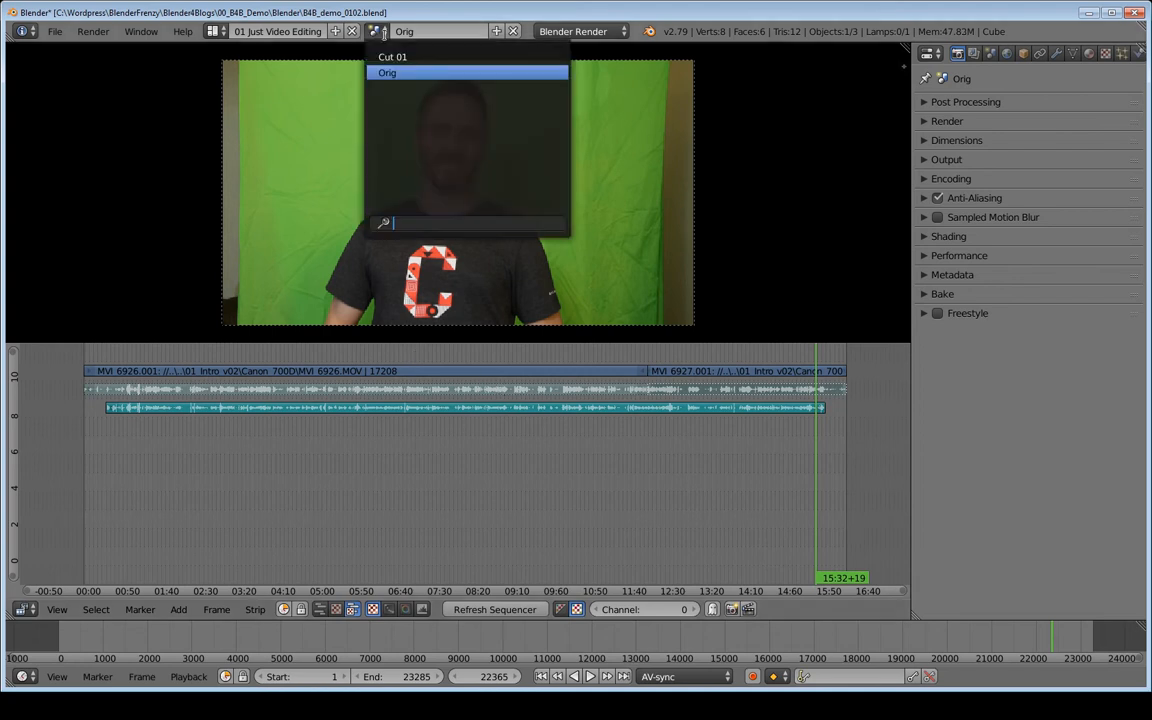
click(397, 57)
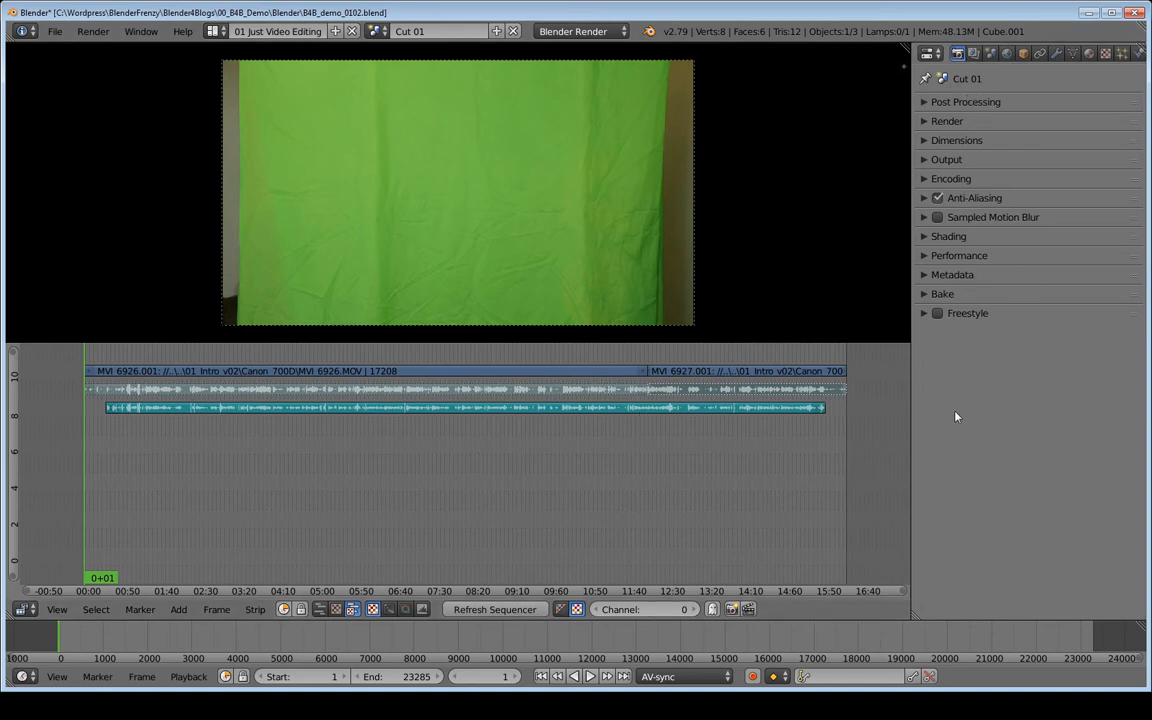
click(972, 297)
mouse_move(972, 303)
mouse_down()
mouse_move(968, 85)
mouse_move(960, 387)
mouse_up()
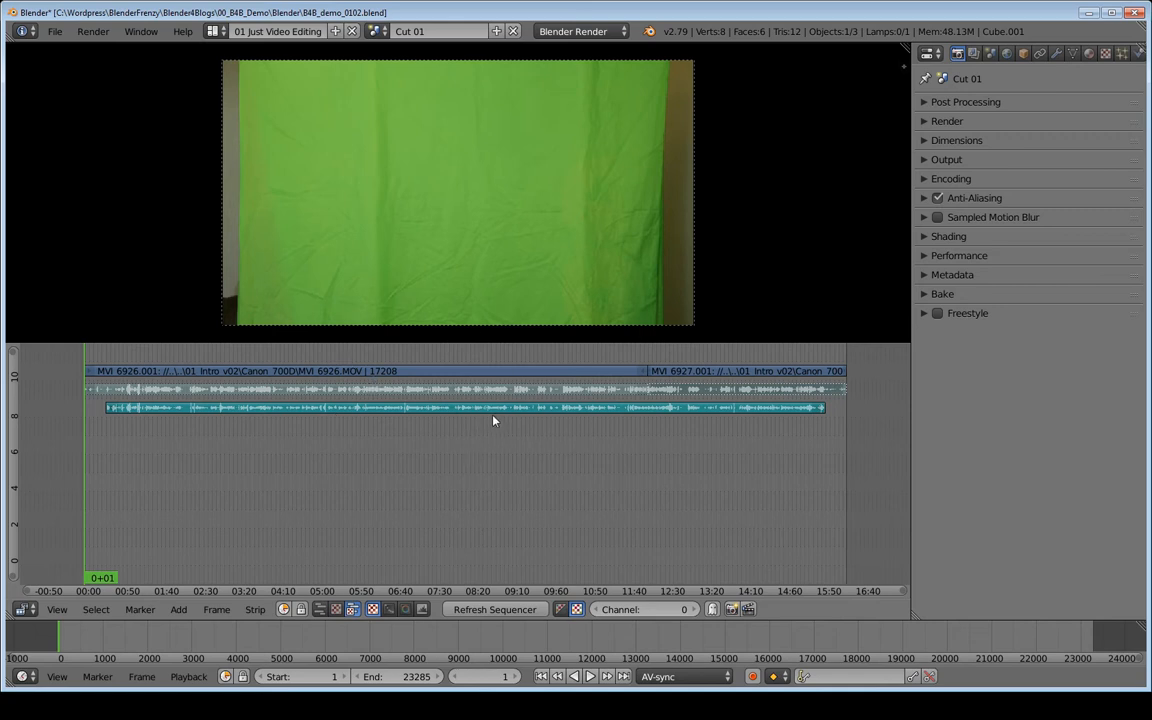
key(ctrl+Up)
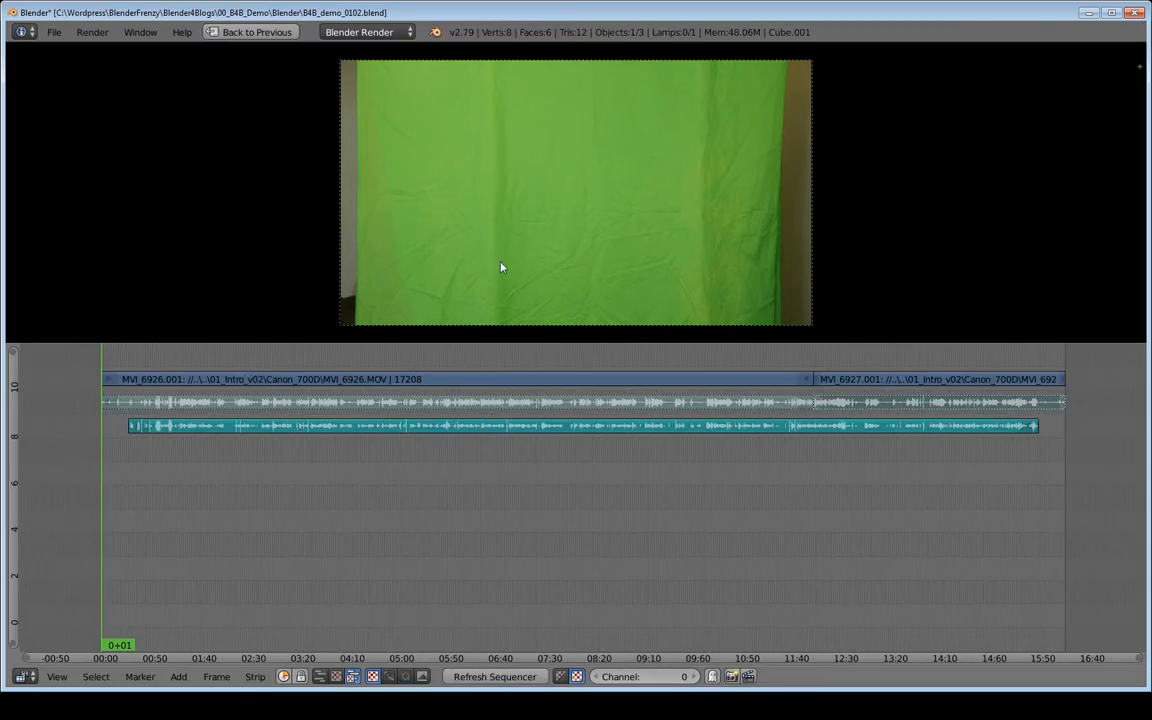
key(ctrl+Up)
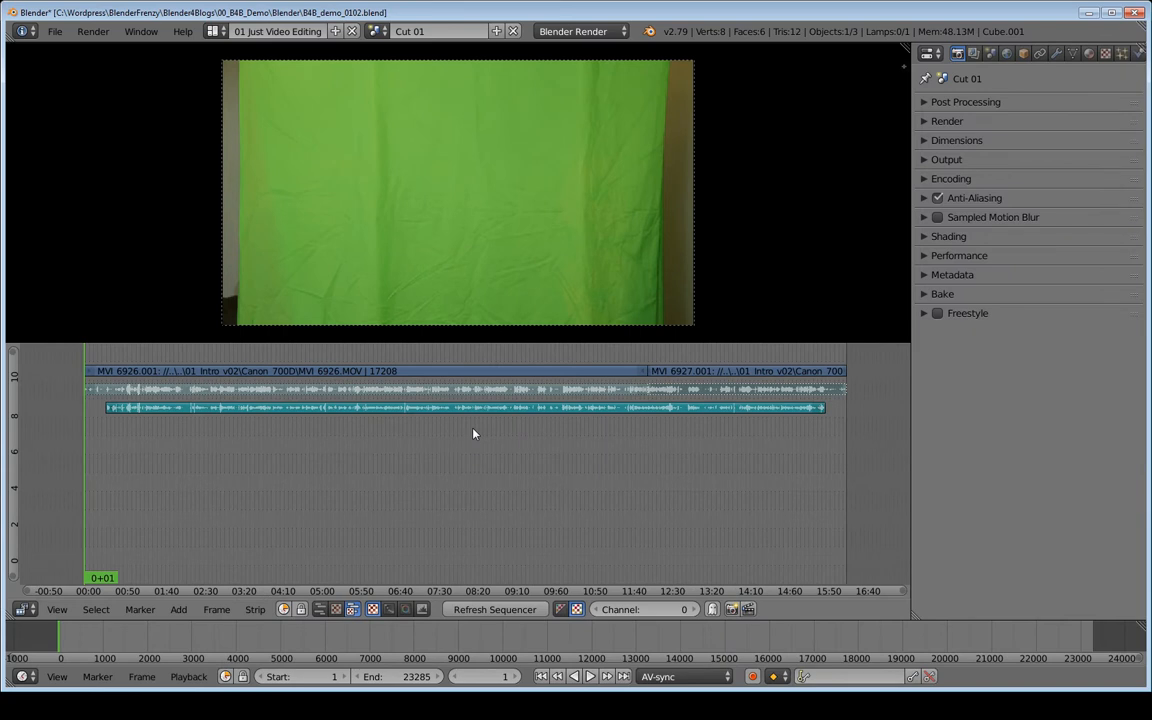
key(ctrl+Up)
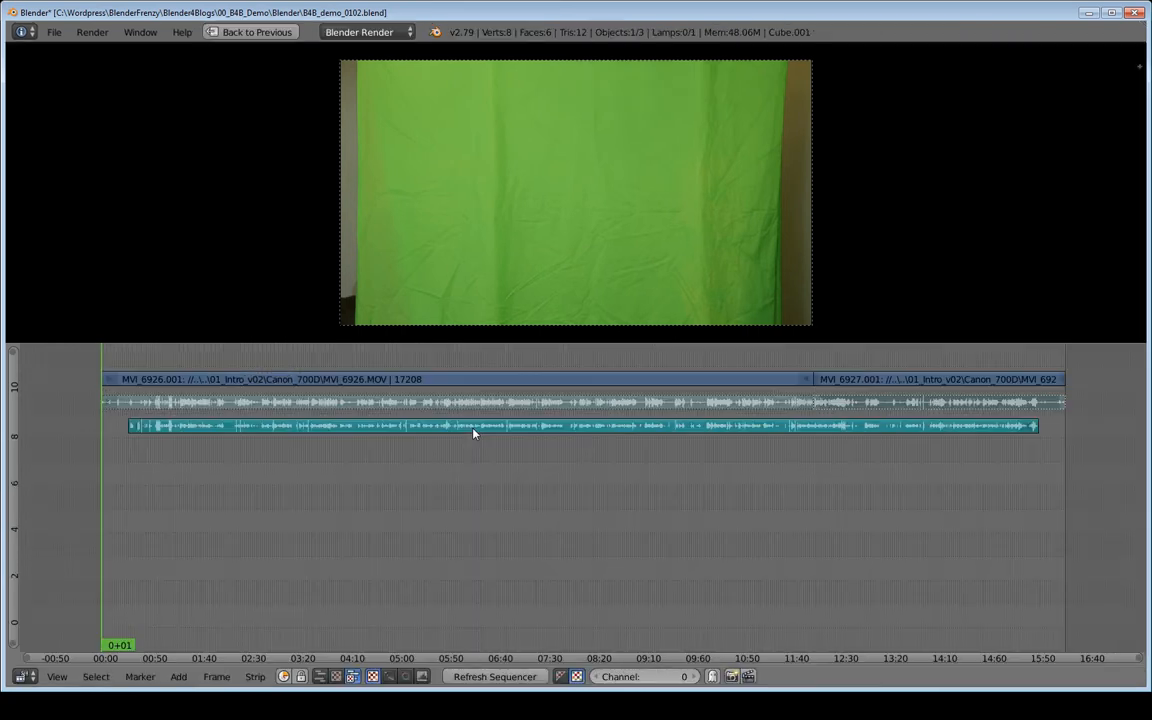
click(254, 33)
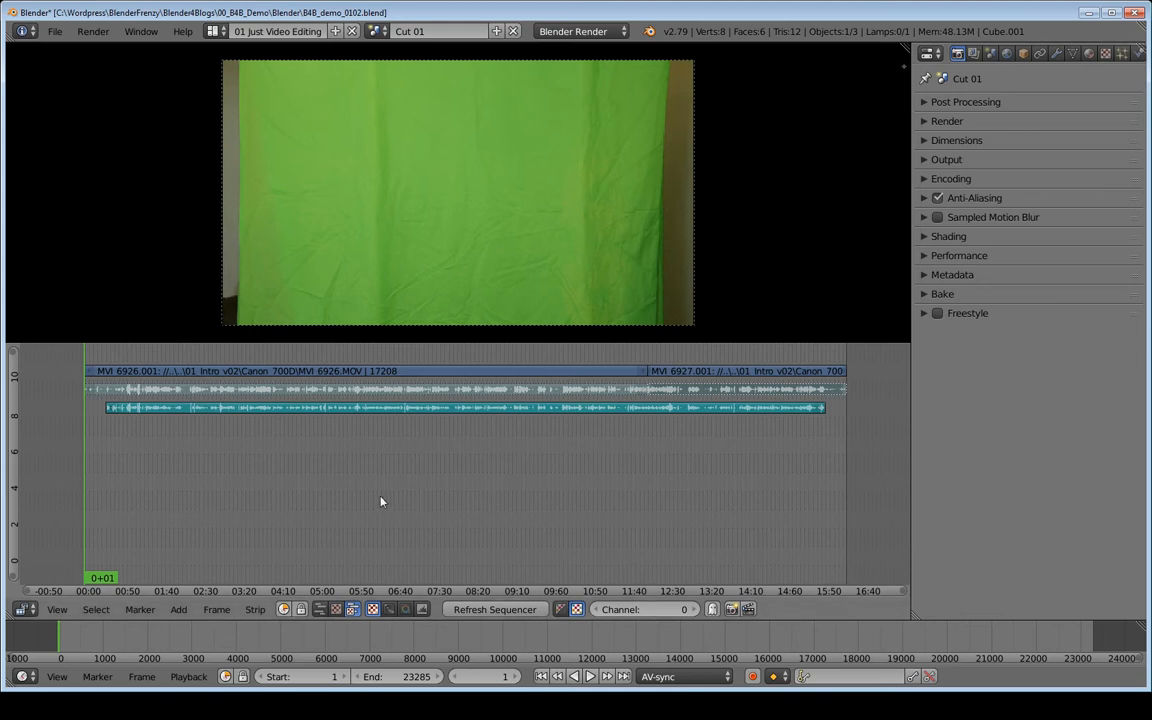
- Maximize the sequencer editor to fill the window
key(ctrl+space)
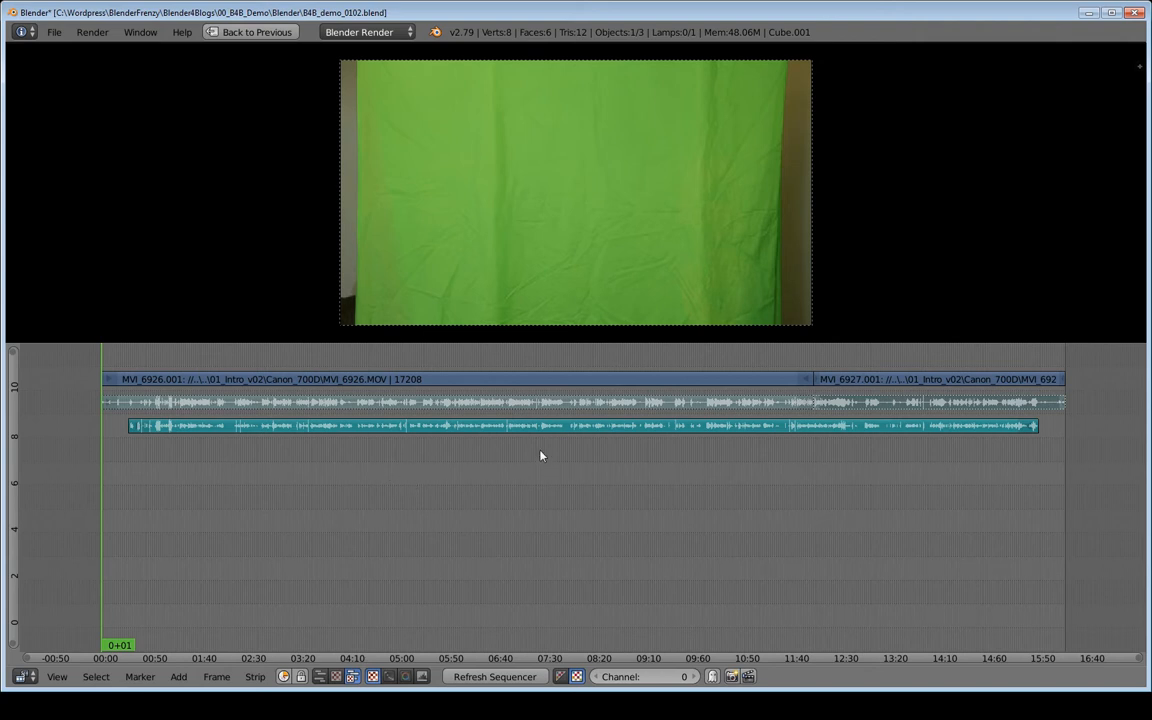
key(ctrl+space)
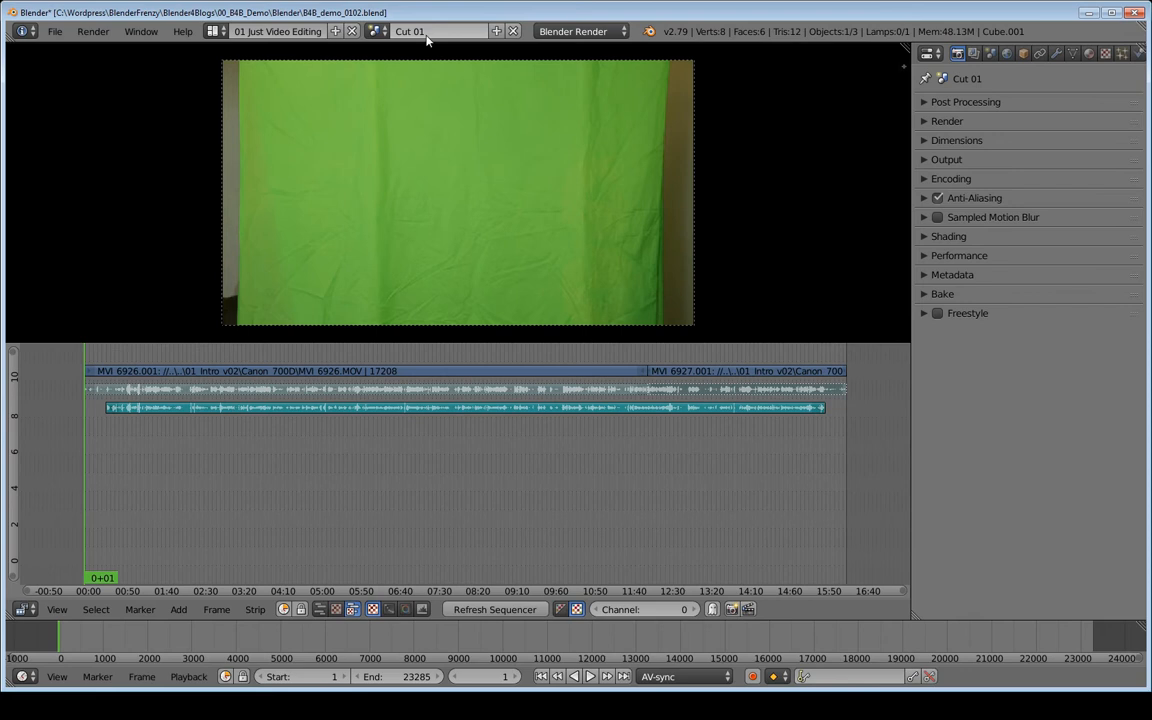
key(ctrl+space)
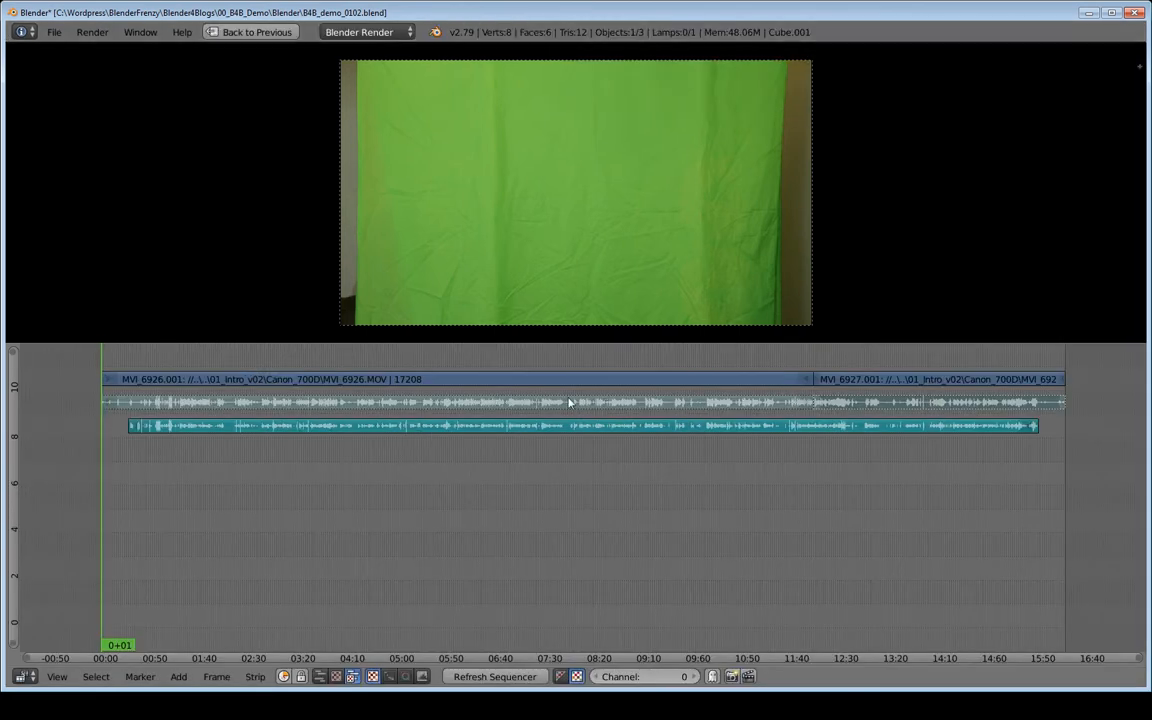
- Select and erase the camera's own audio strip lying directly beneath the video strip
key(a)
key(a)
key(a)
key(a)
key(a)
key(a)
key(a)
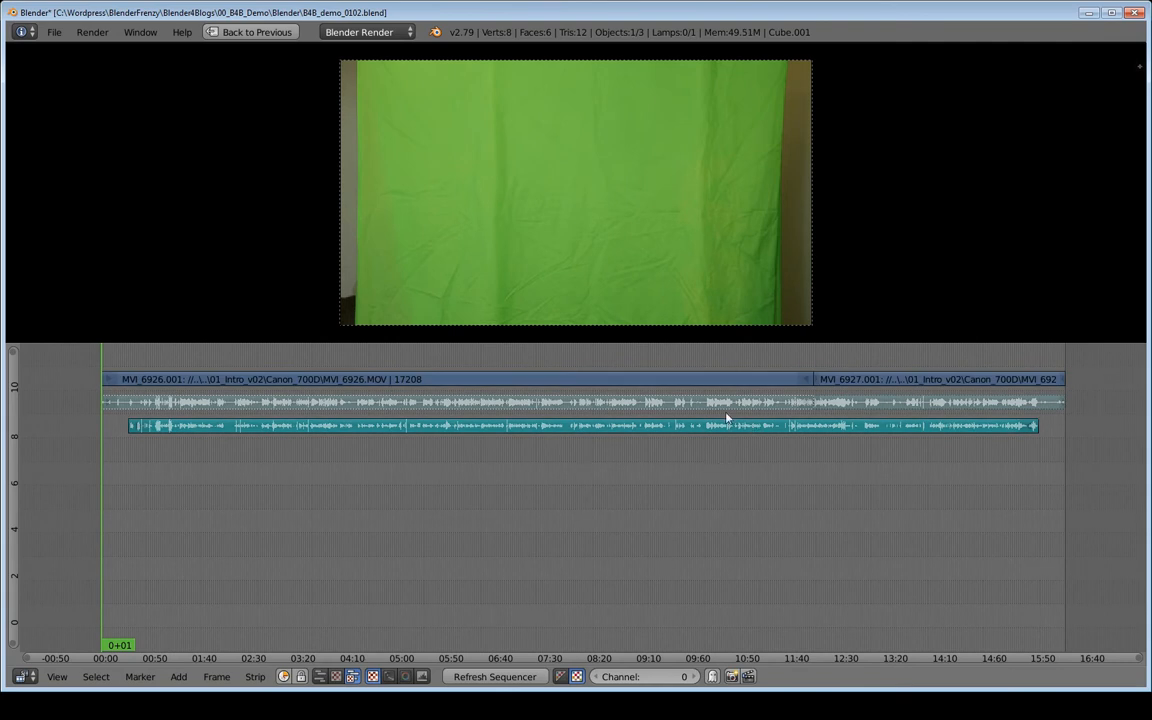
right_click(655, 407)
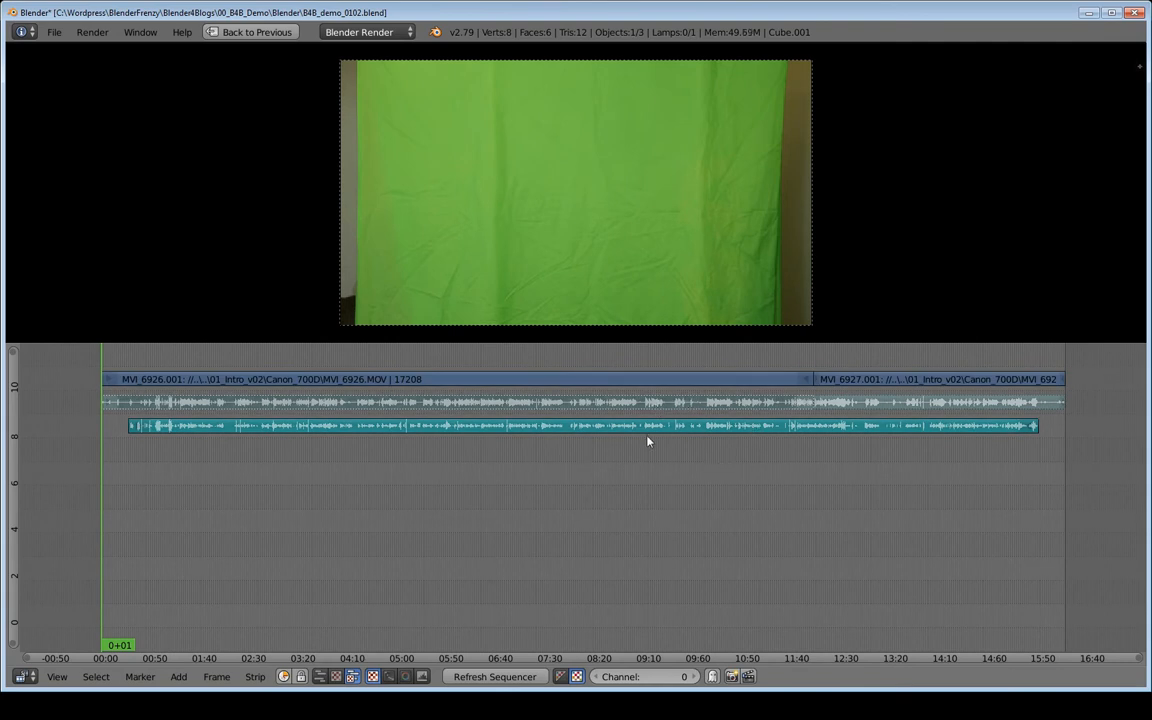
right_click(889, 409)
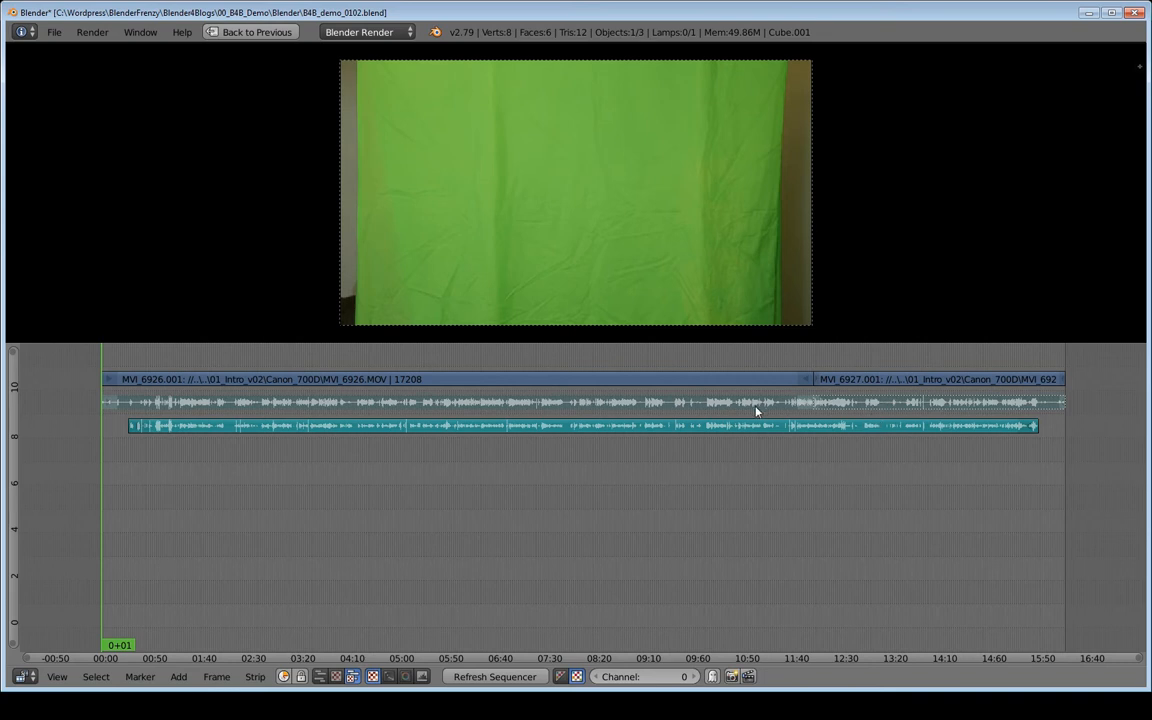
key(x)
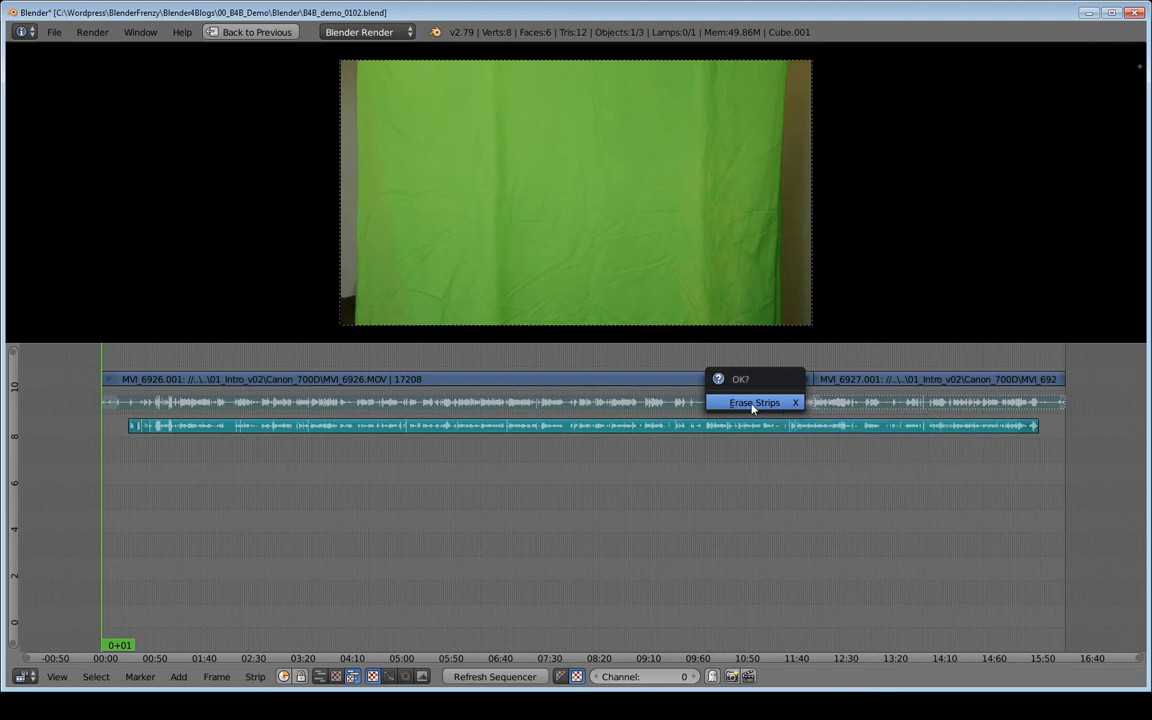
click(752, 403)
- Move the separate audio strip up one channel, directly beneath the video strip, without shifting it in time
right_click(614, 428)
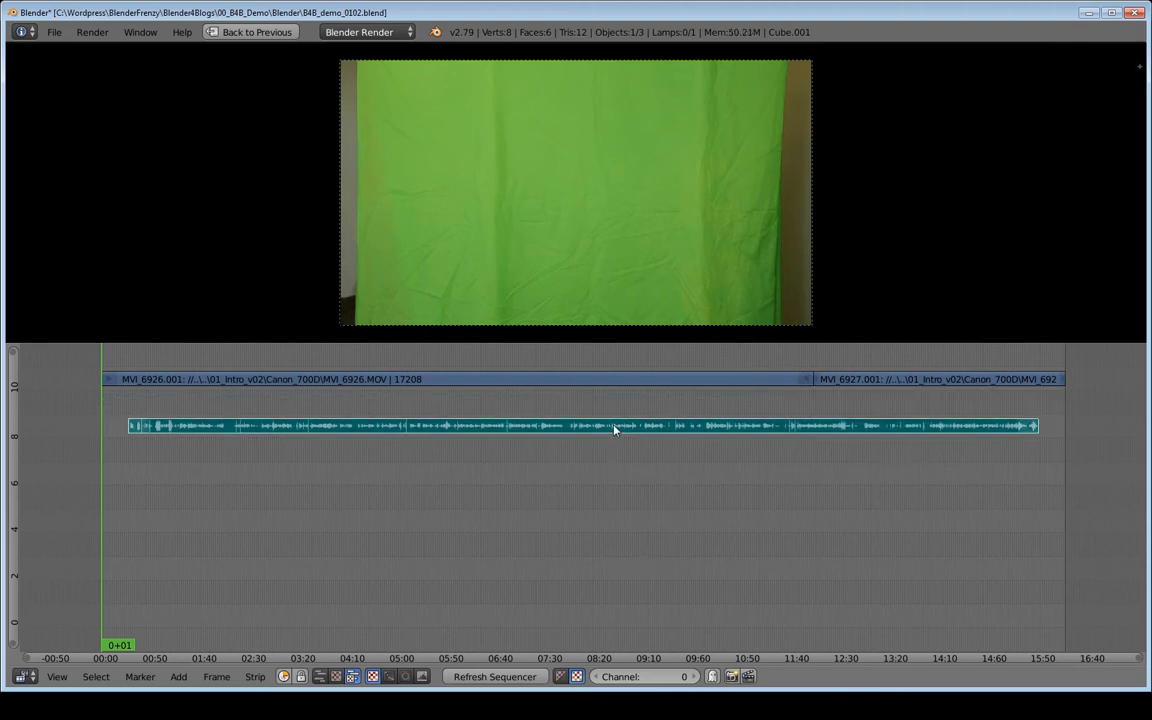
key(g)
key(y)
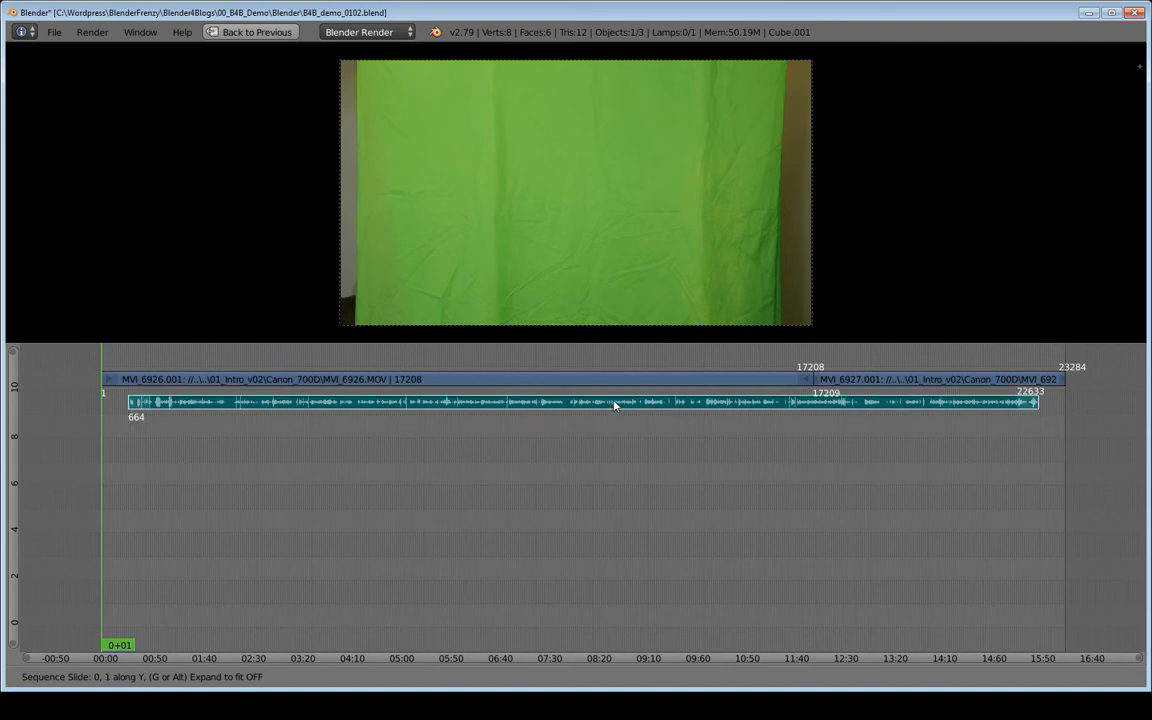
click(614, 404)
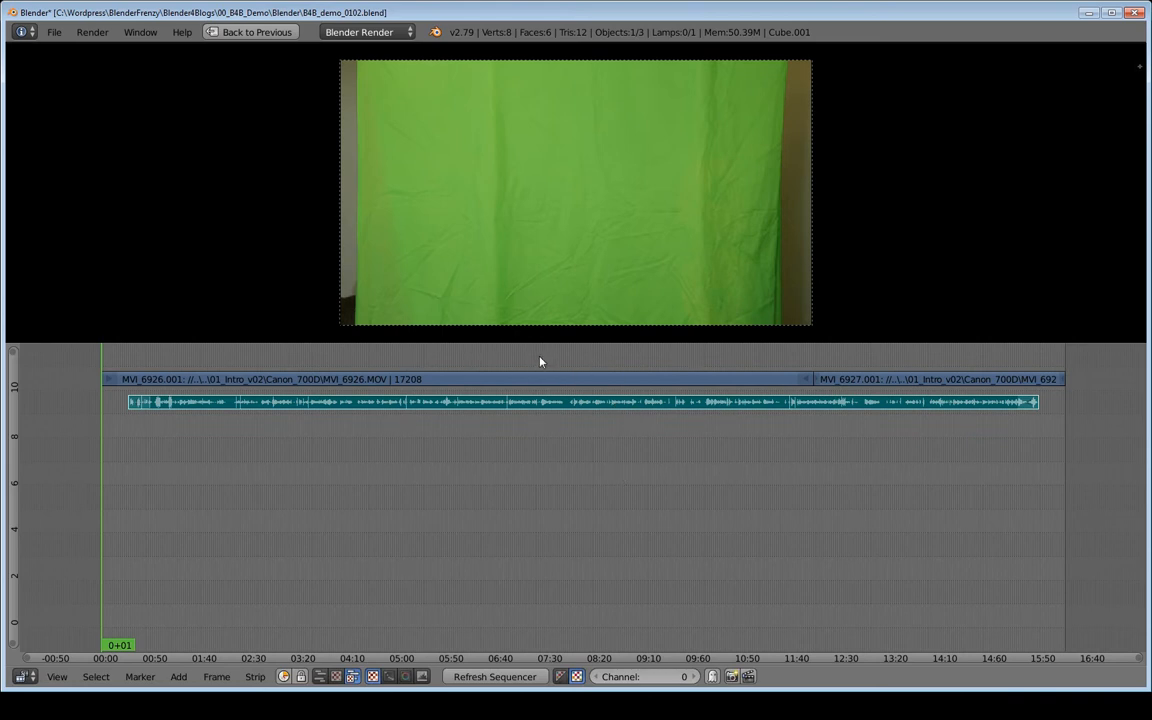
- Play back the sequence from several points along the timeline to check the audio against the video
click(616, 364)
key(alt+a)
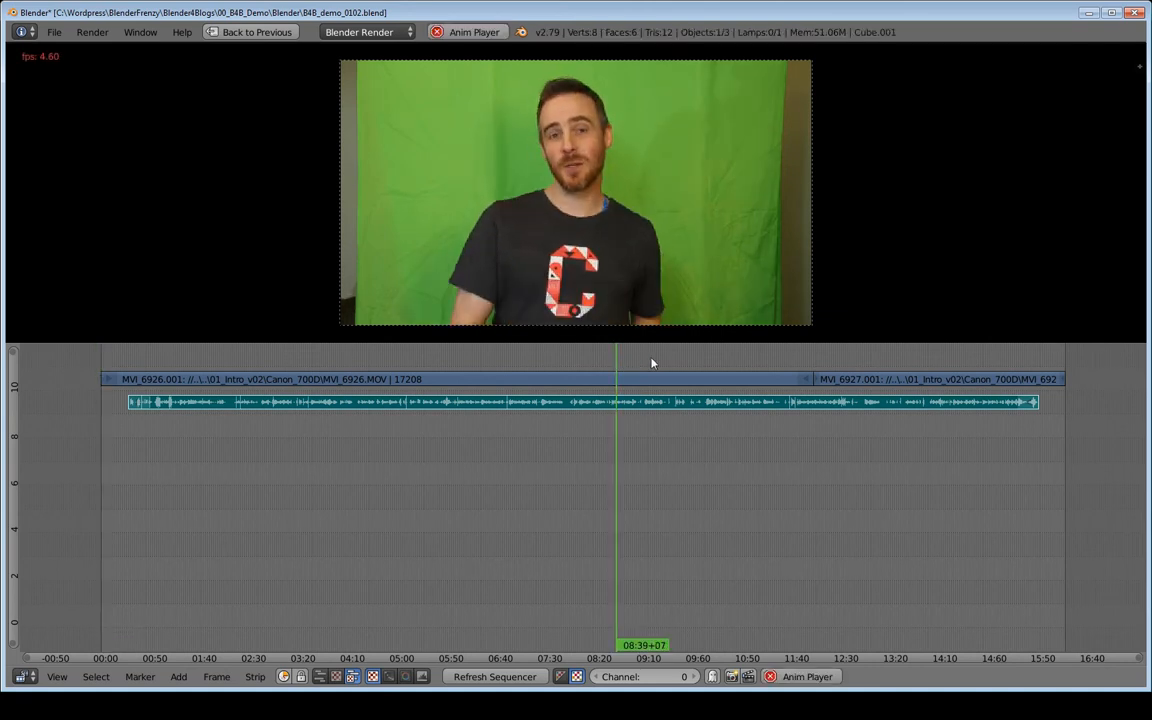
key(alt+a)
click(718, 362)
key(alt+a)
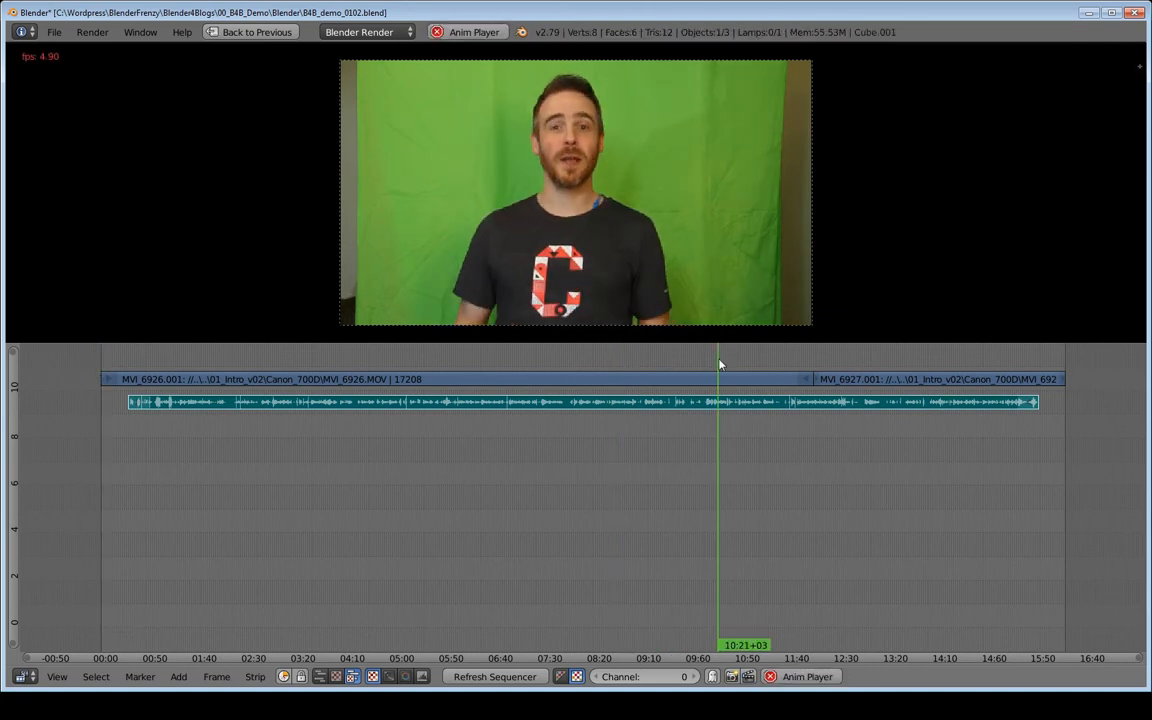
click(830, 363)
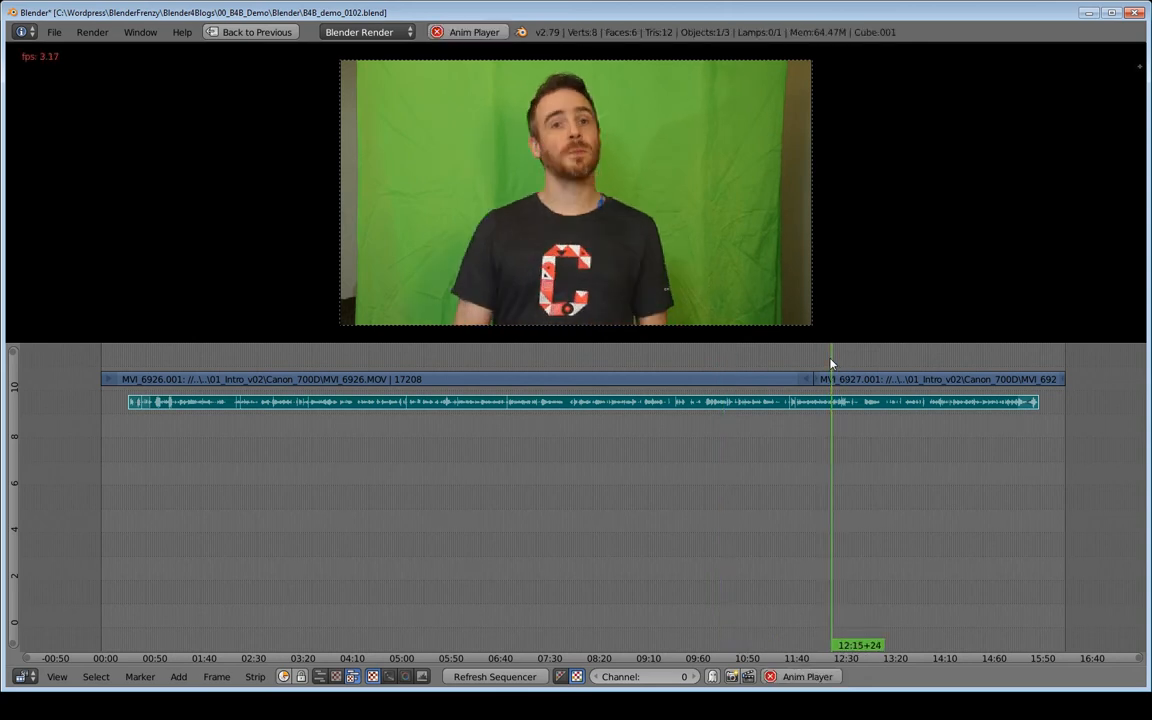
key(alt+a)
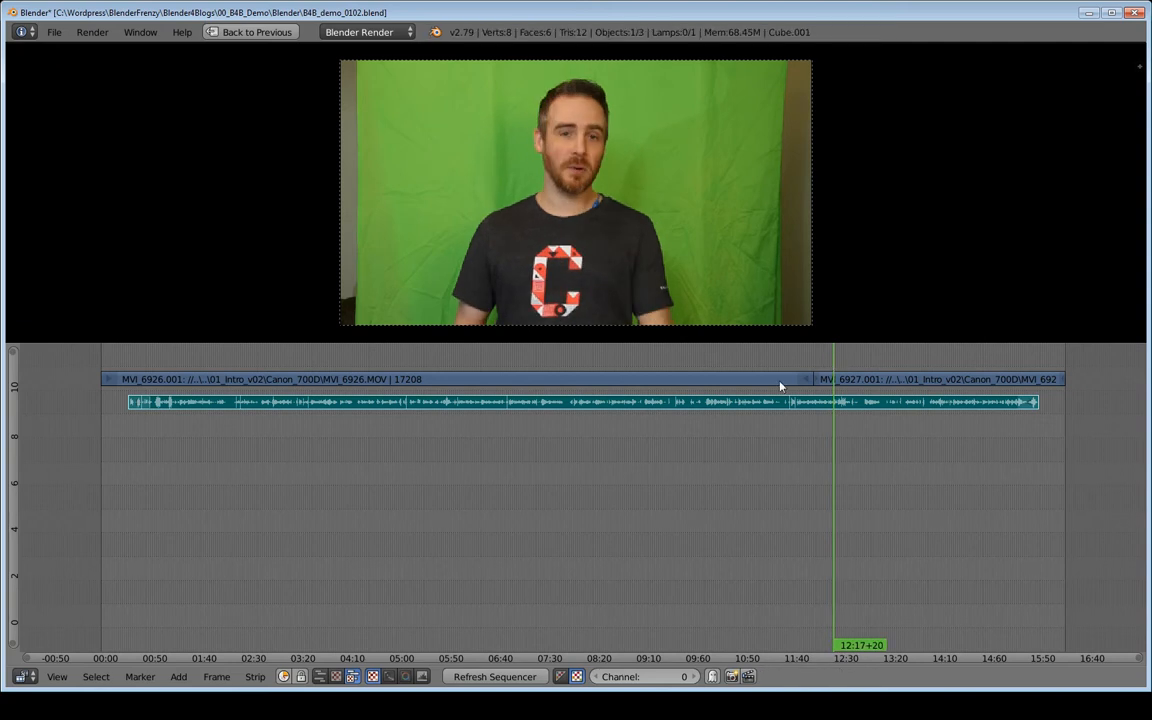
- Jump to the start, box-zoom into the opening of the timeline, and play back the beginning of the clips
click(180, 497)
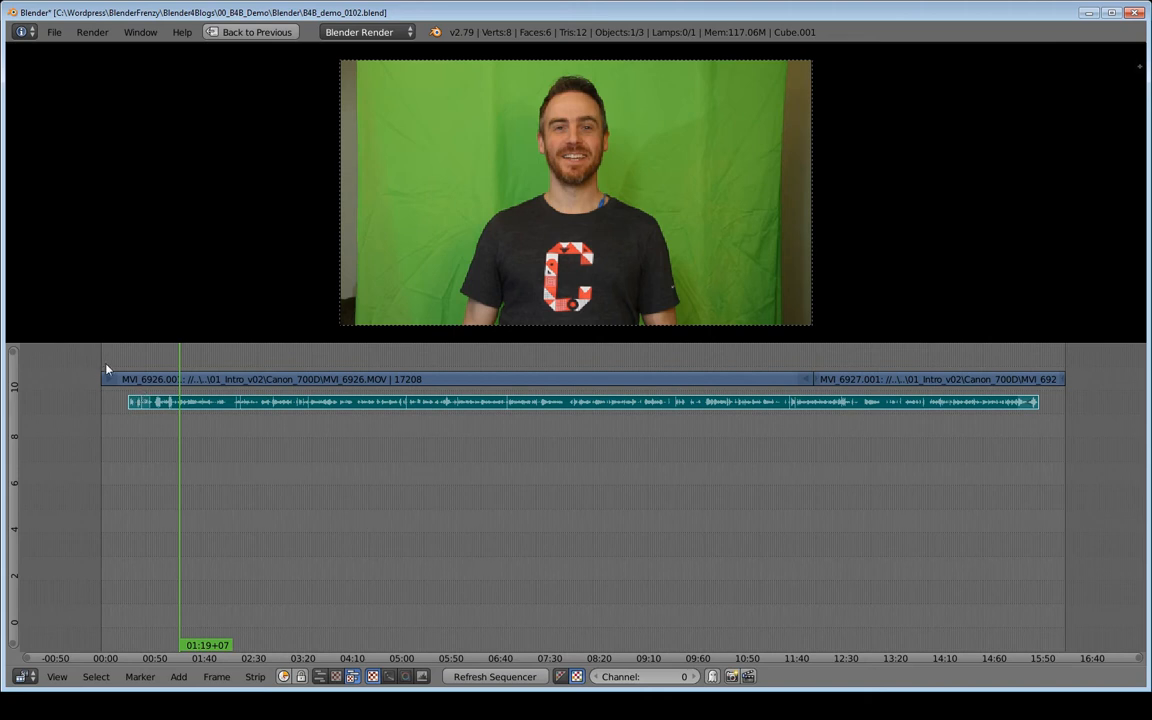
key(shift+Left)
key(b)
drag(128, 389, 195, 419)
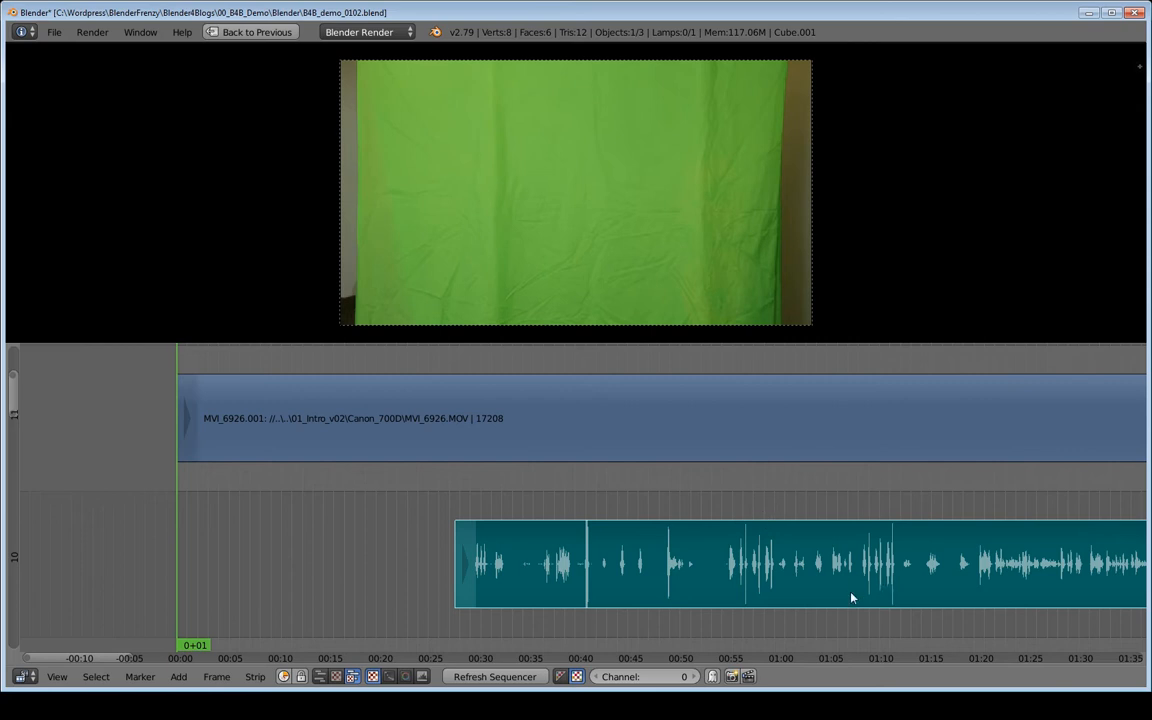
click(720, 504)
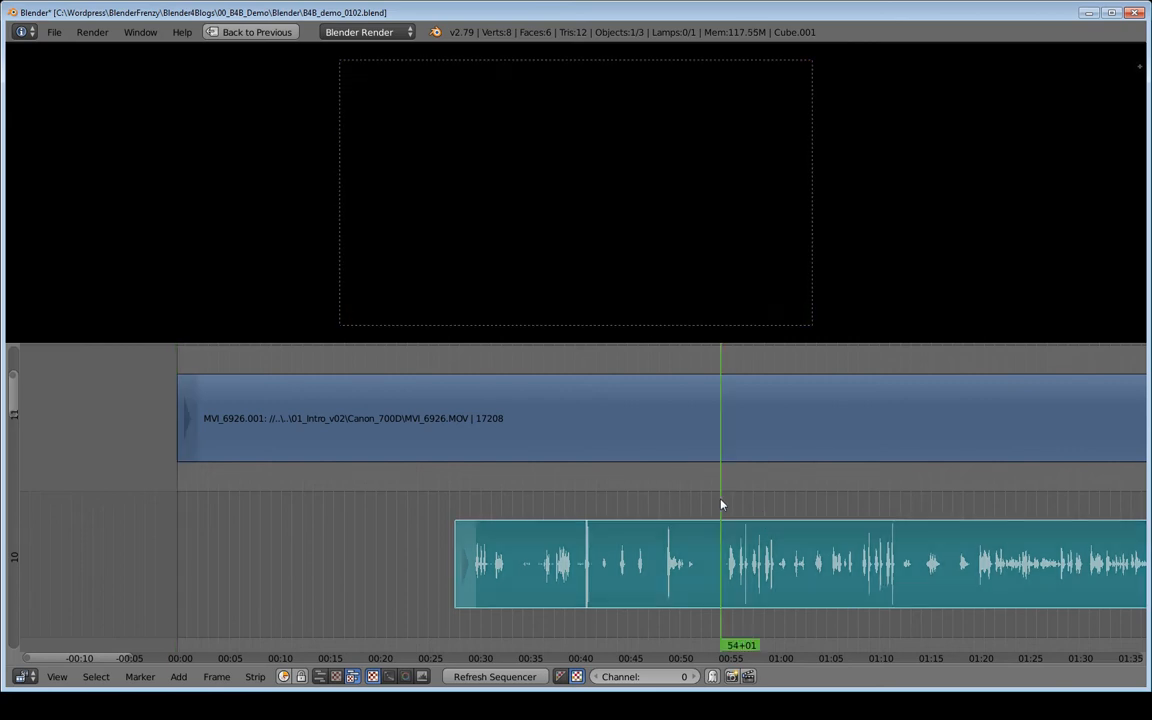
key(alt+a)
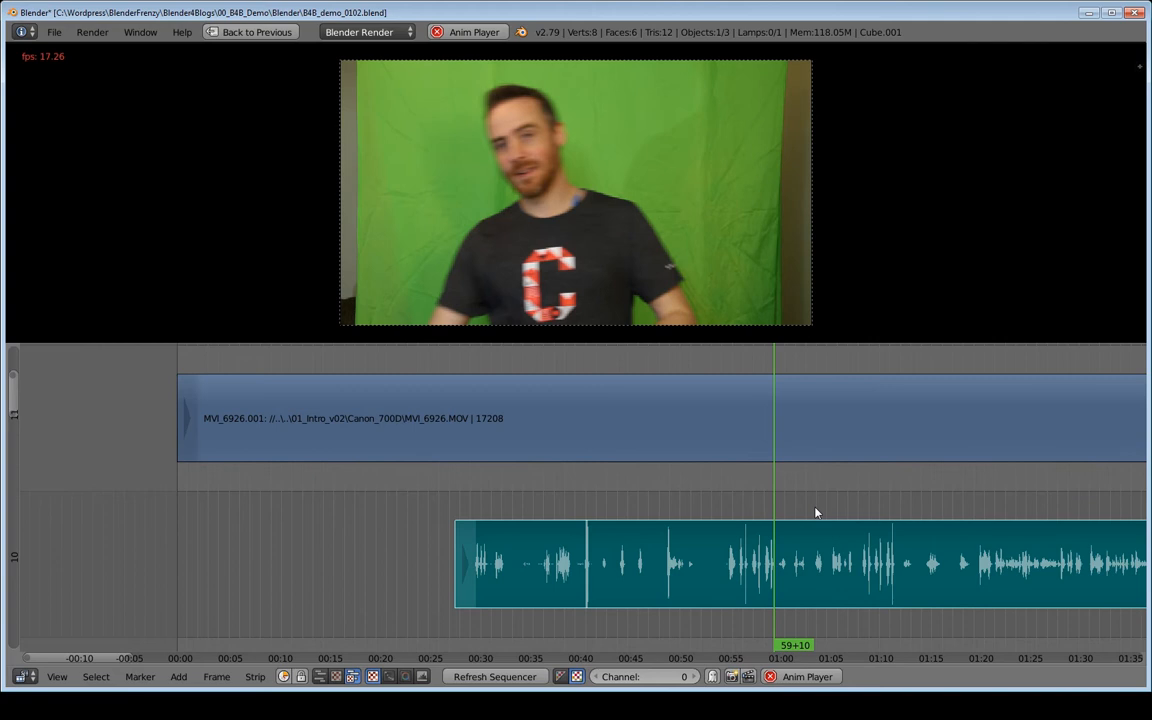
key(alt+a)
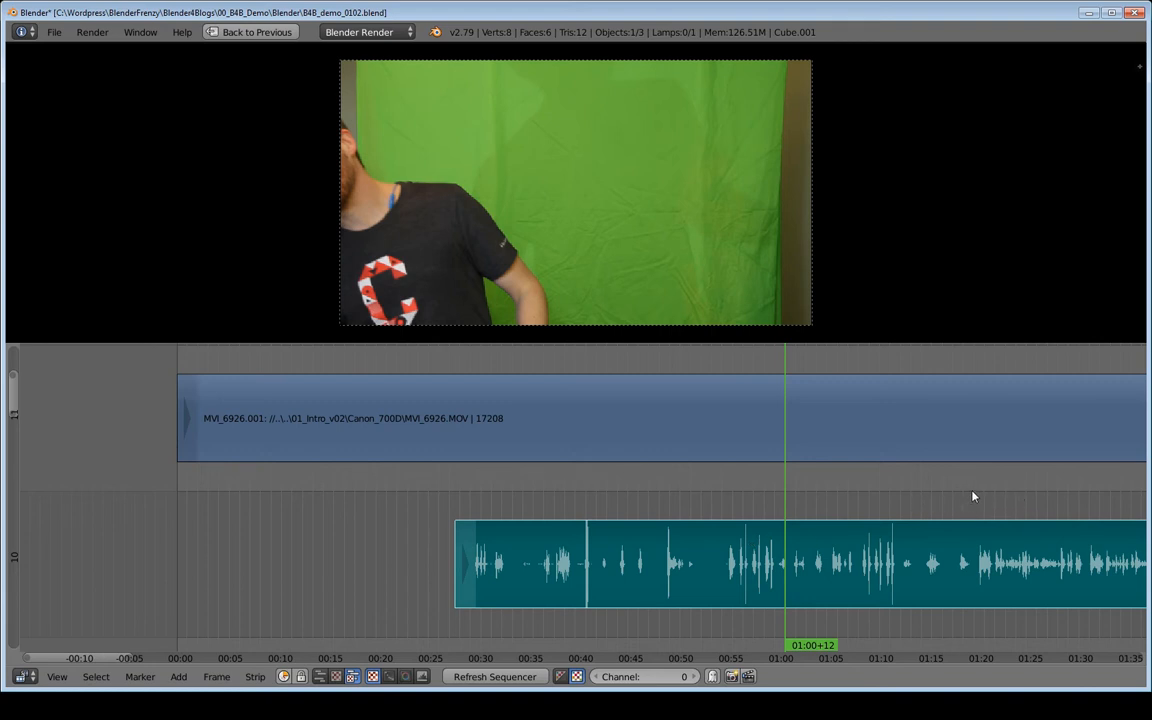
key(alt+a)
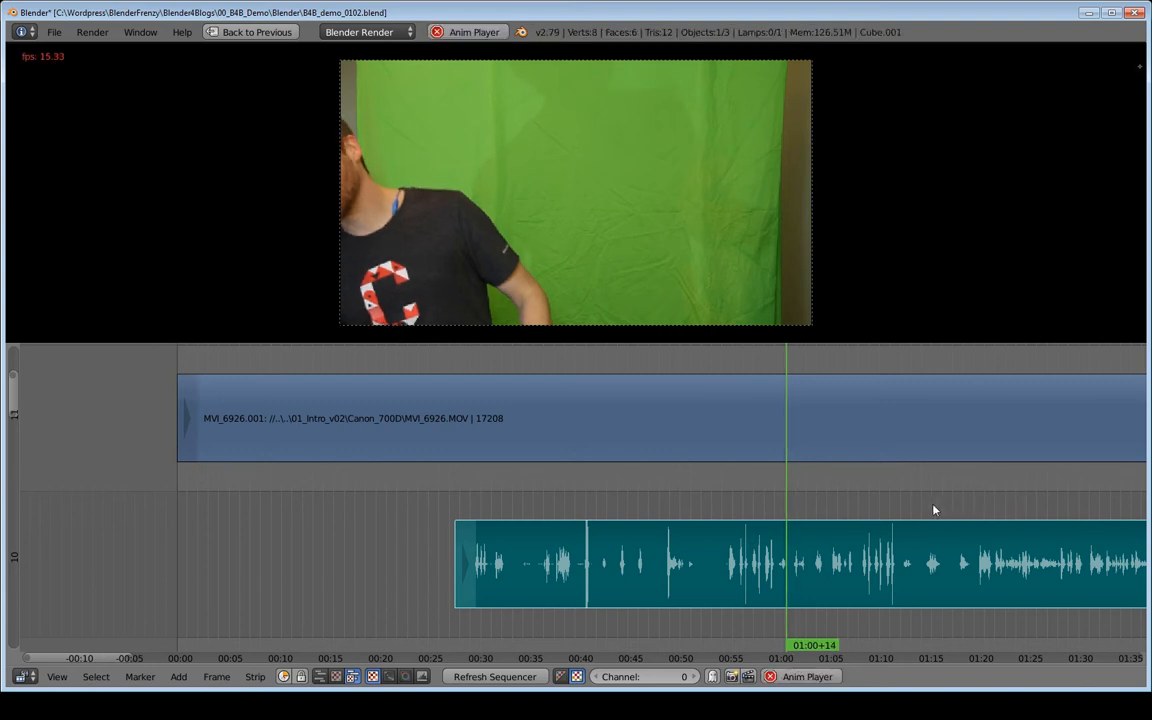
key(alt+a)
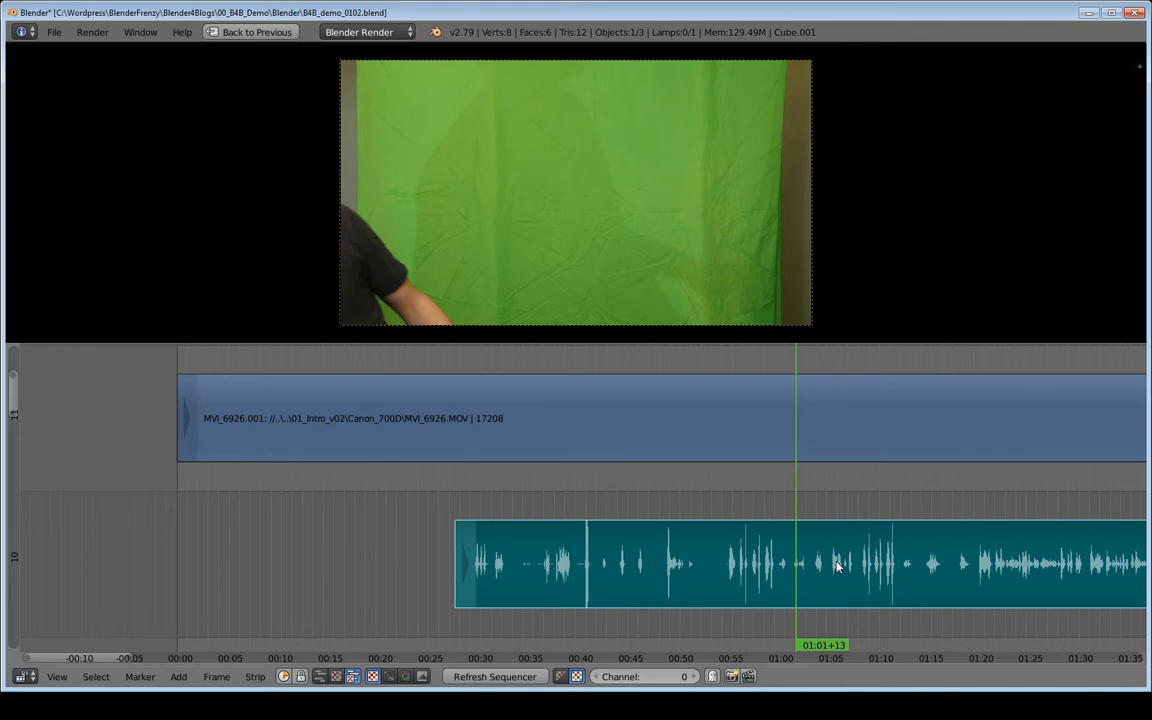
- Zoom in closer on the audio waveform and place the playhead at about 01:19
ctrl+middle_drag(895, 489, 667, 487)
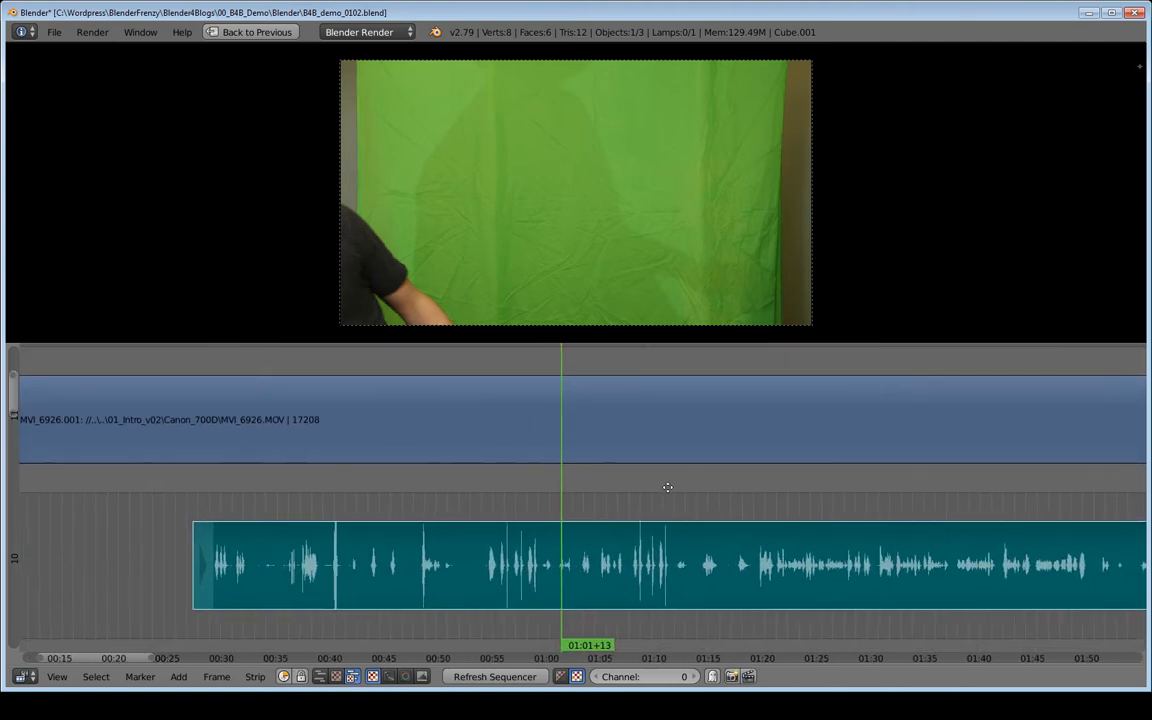
ctrl+middle_drag(769, 499, 792, 505)
middle_drag(645, 508, 690, 512)
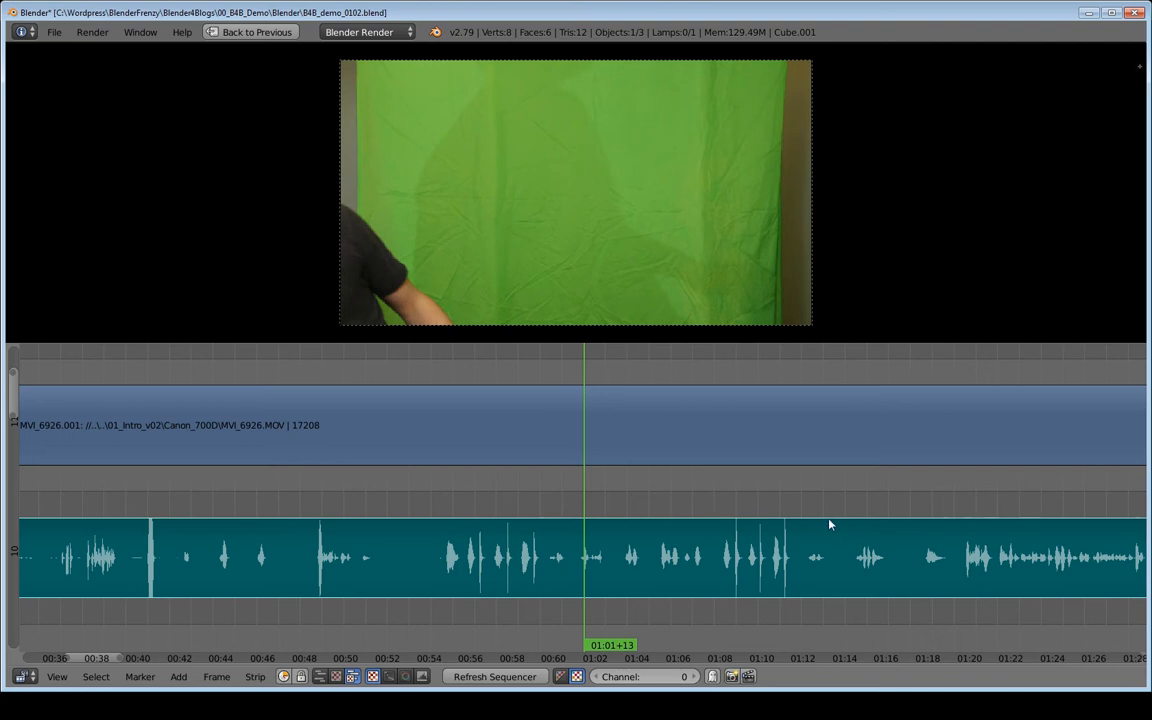
ctrl+middle_drag(962, 492, 637, 527)
click(522, 517)
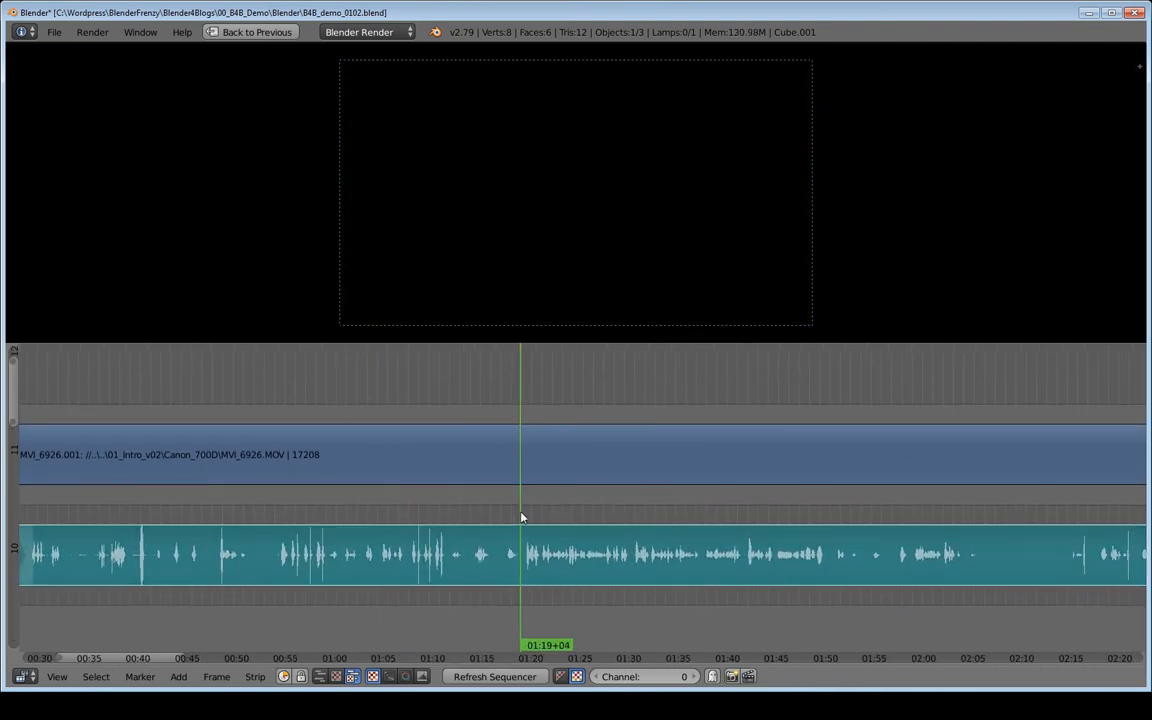
- Play back the sequence from several later points, around 02:21 and 02:55, to check the audio against the picture
key(alt+a)
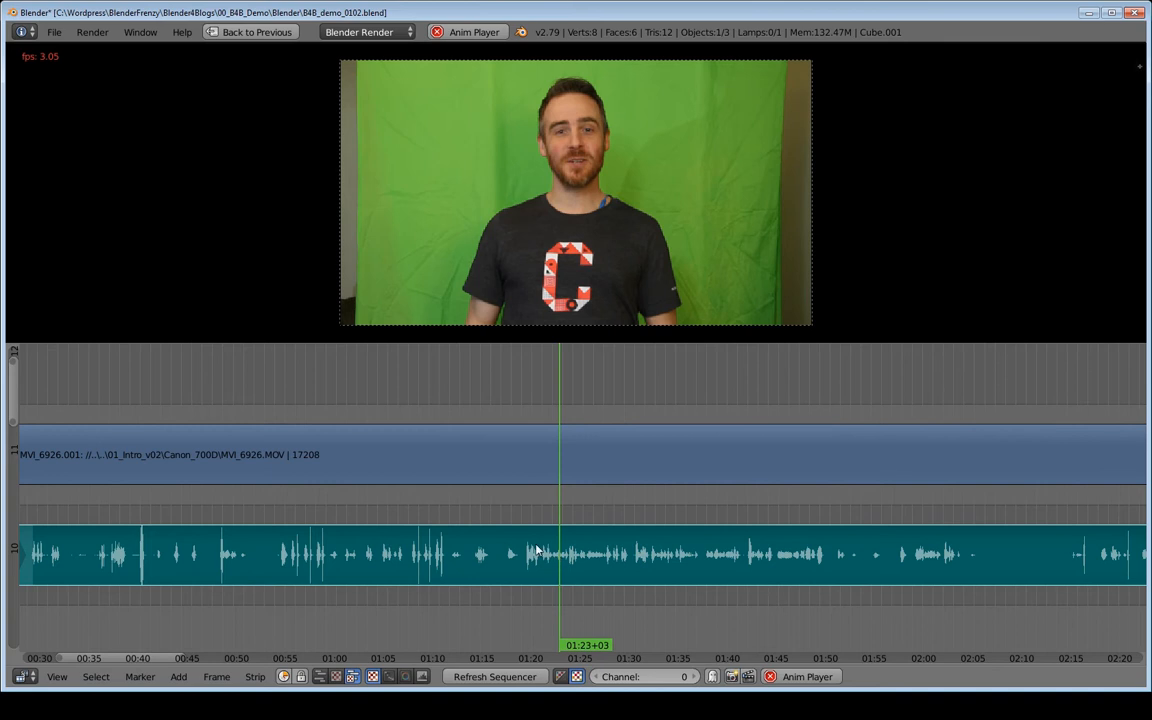
key(alt+a)
middle_drag(640, 499, 411, 486)
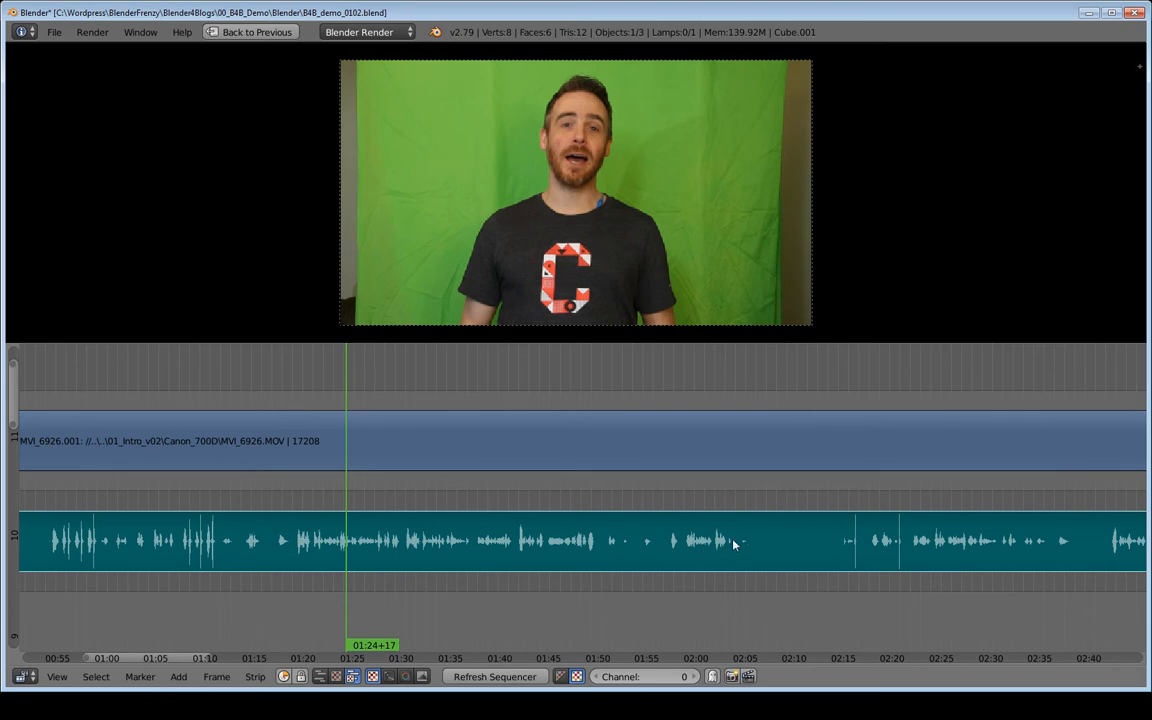
ctrl+scroll(599, 481, right, 5)
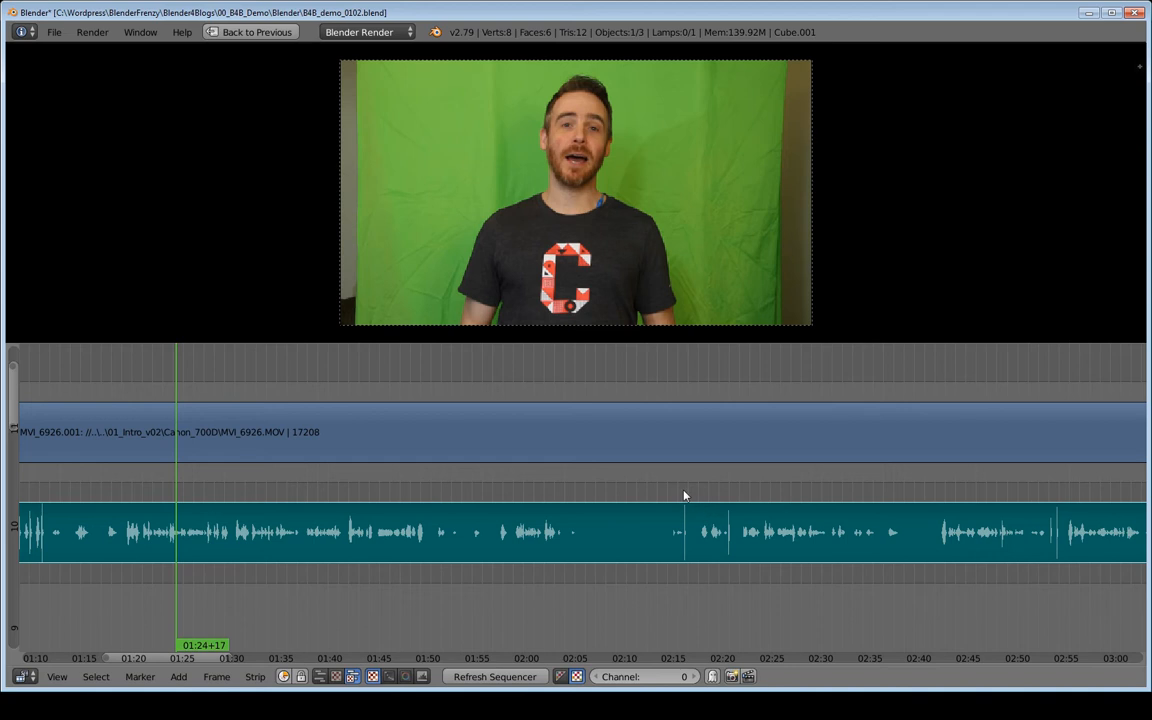
click(741, 490)
drag(741, 485, 741, 485)
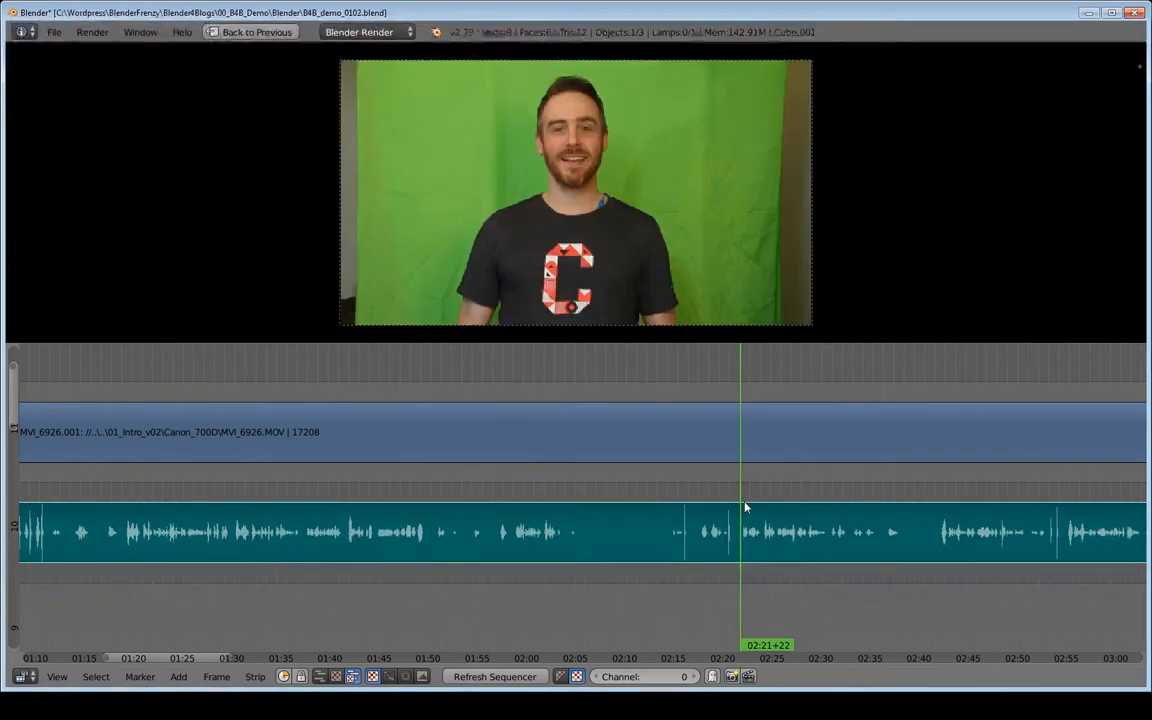
key(alt+a)
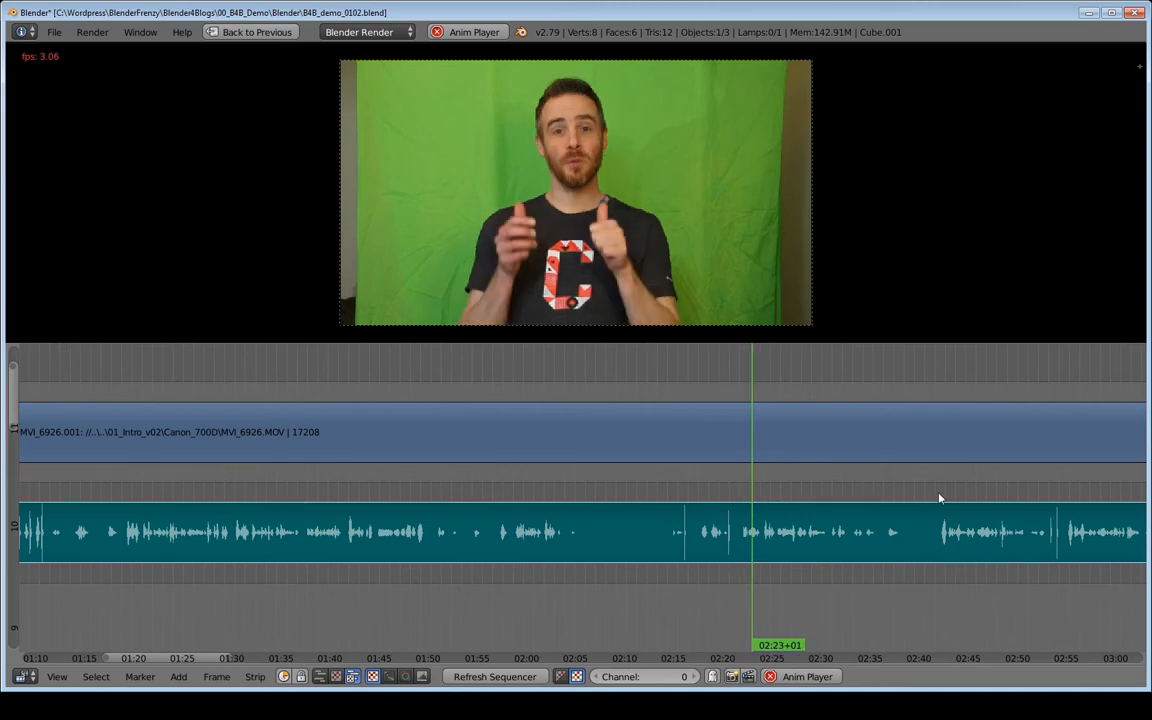
key(alt+a)
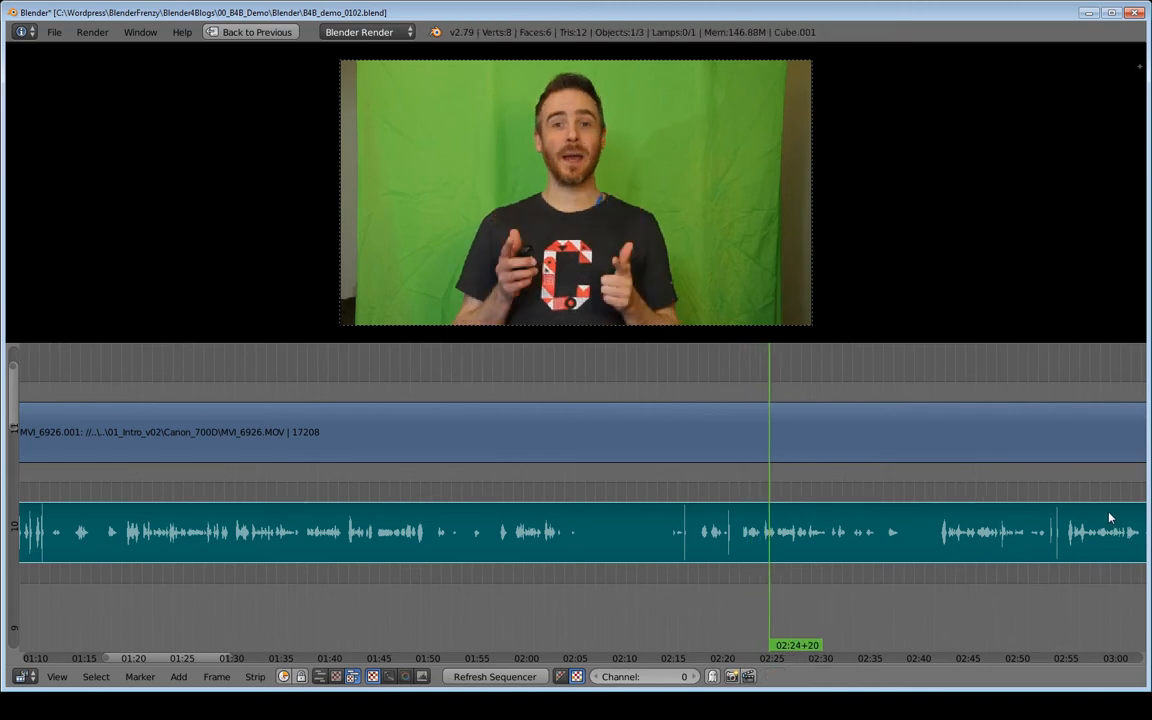
drag(1064, 473, 1068, 480)
key(alt+a)
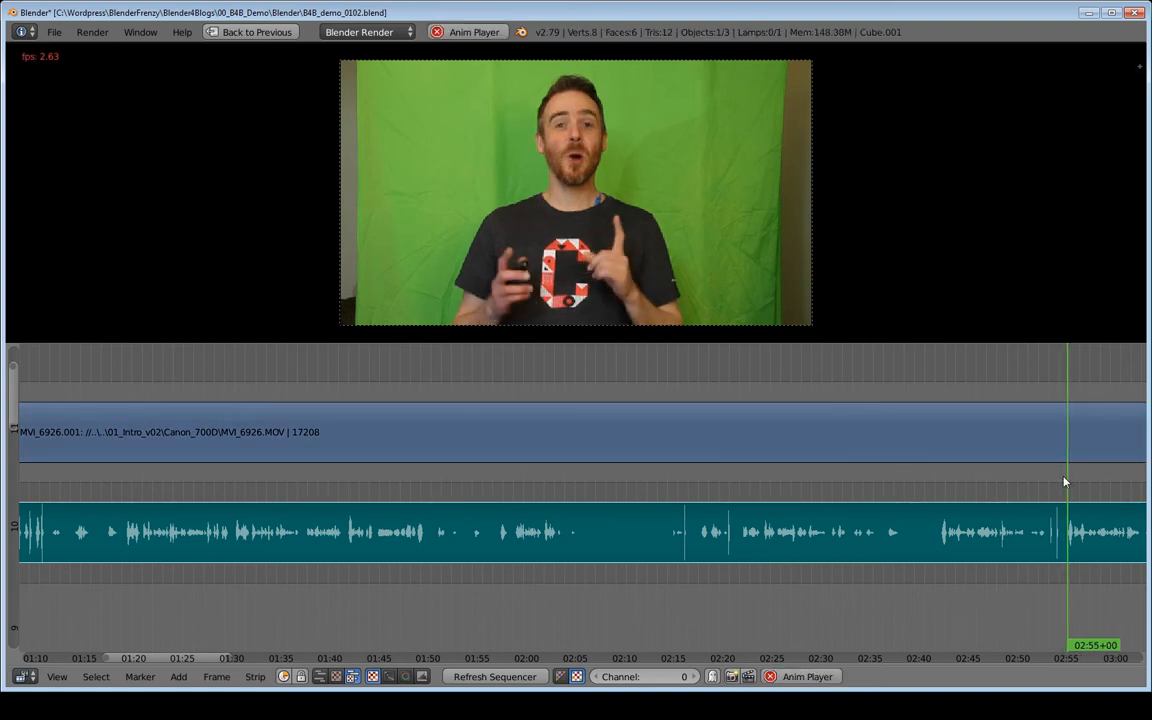
key(alt+a)
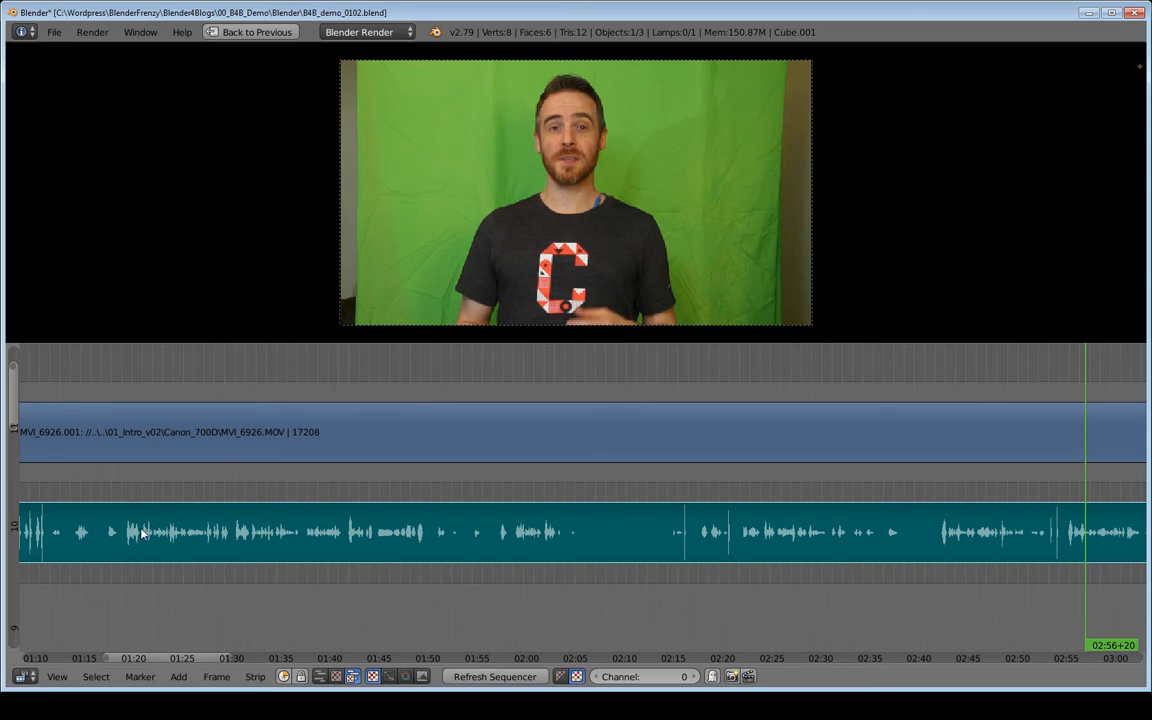
- Place the playhead at about 01:19, select both the video and audio strips, and cut them at the playhead
click(122, 492)
drag(122, 492, 125, 493)
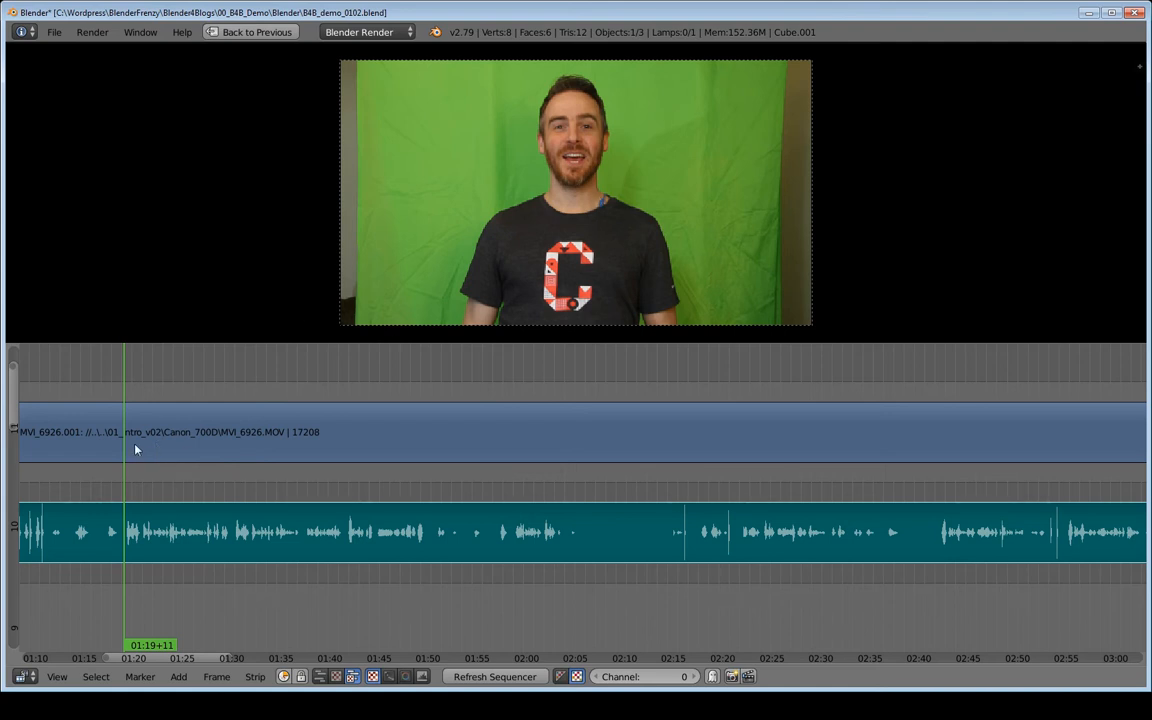
right_click(178, 441)
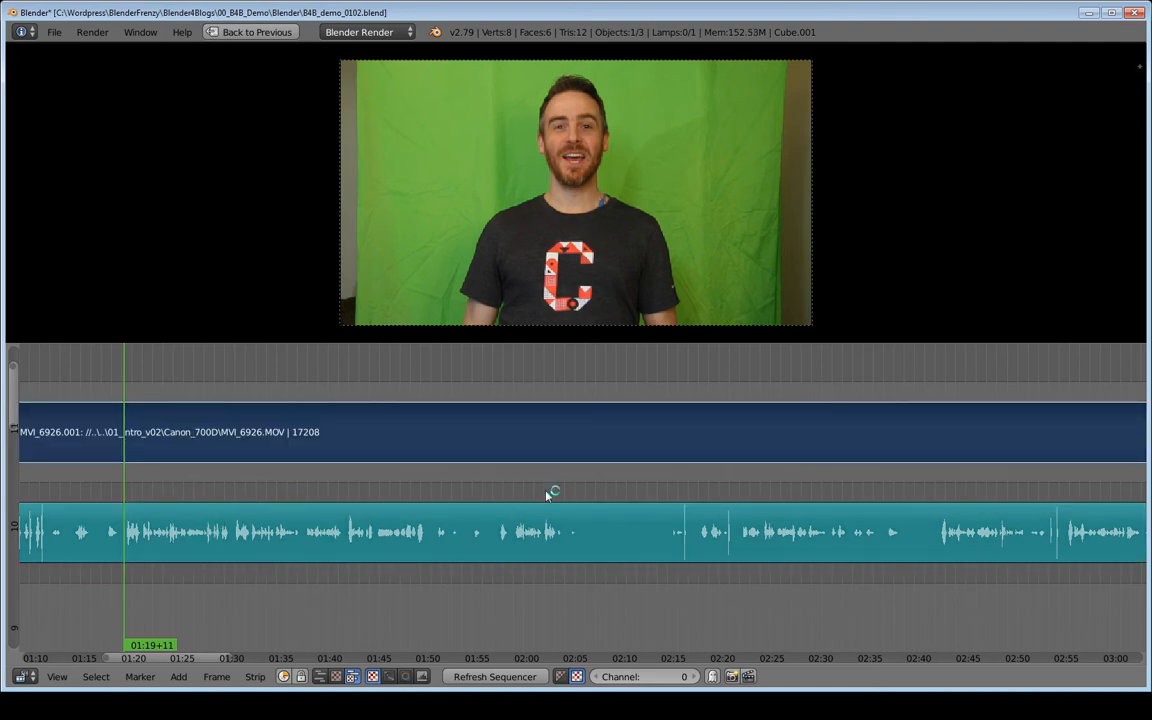
right_click(180, 523)
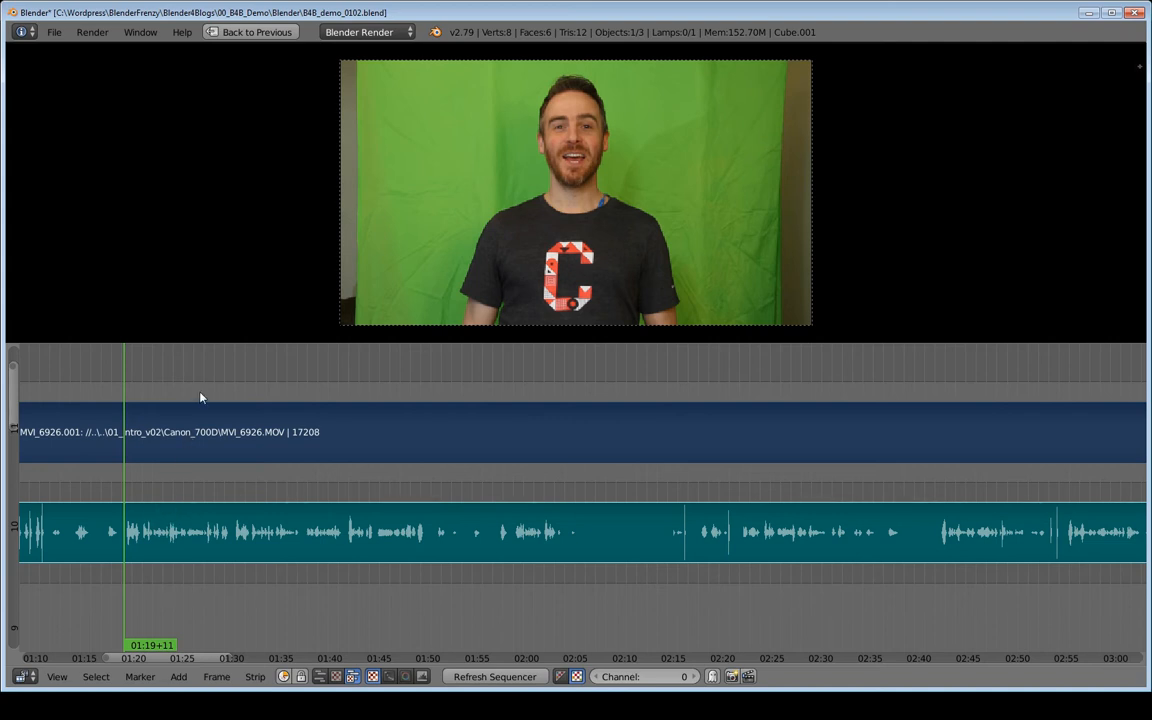
key(a)
key(a)
key(a)
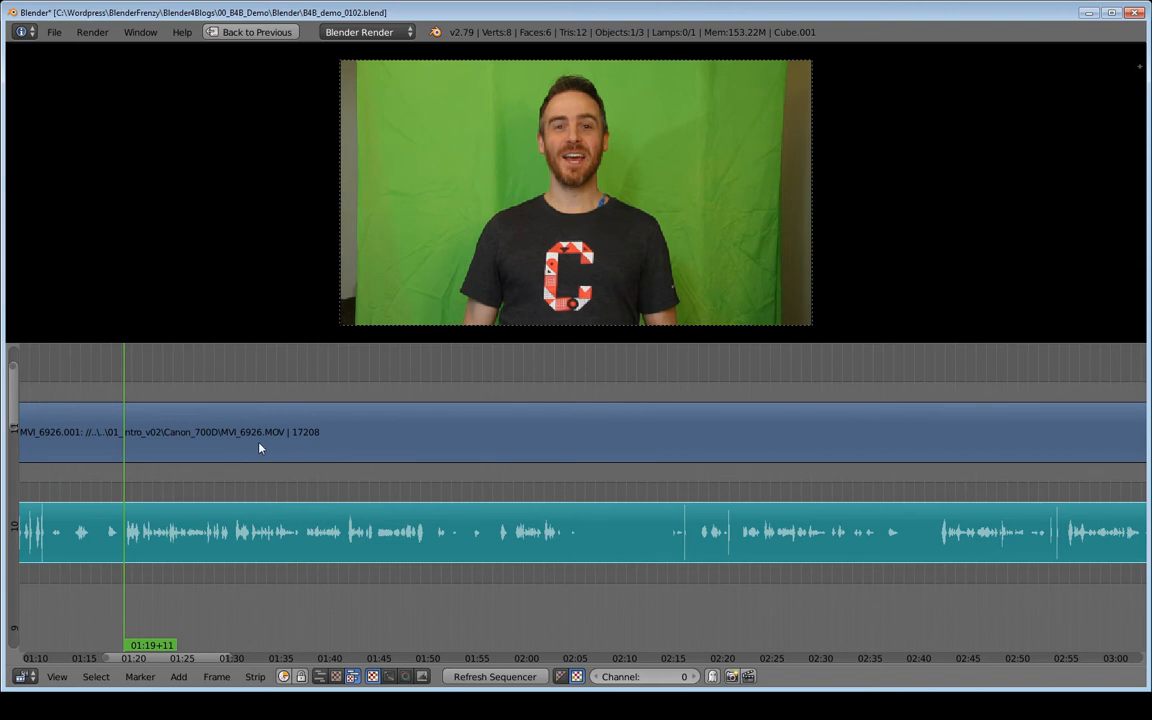
key(b)
drag(276, 389, 334, 574)
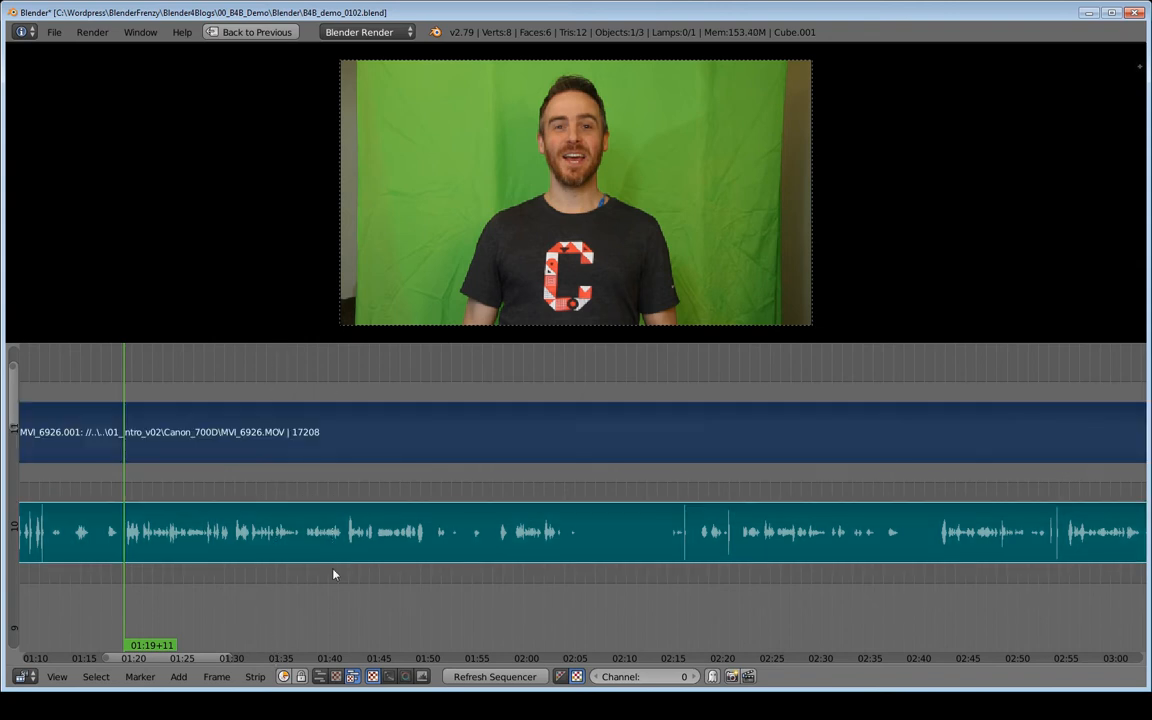
right_click(297, 445)
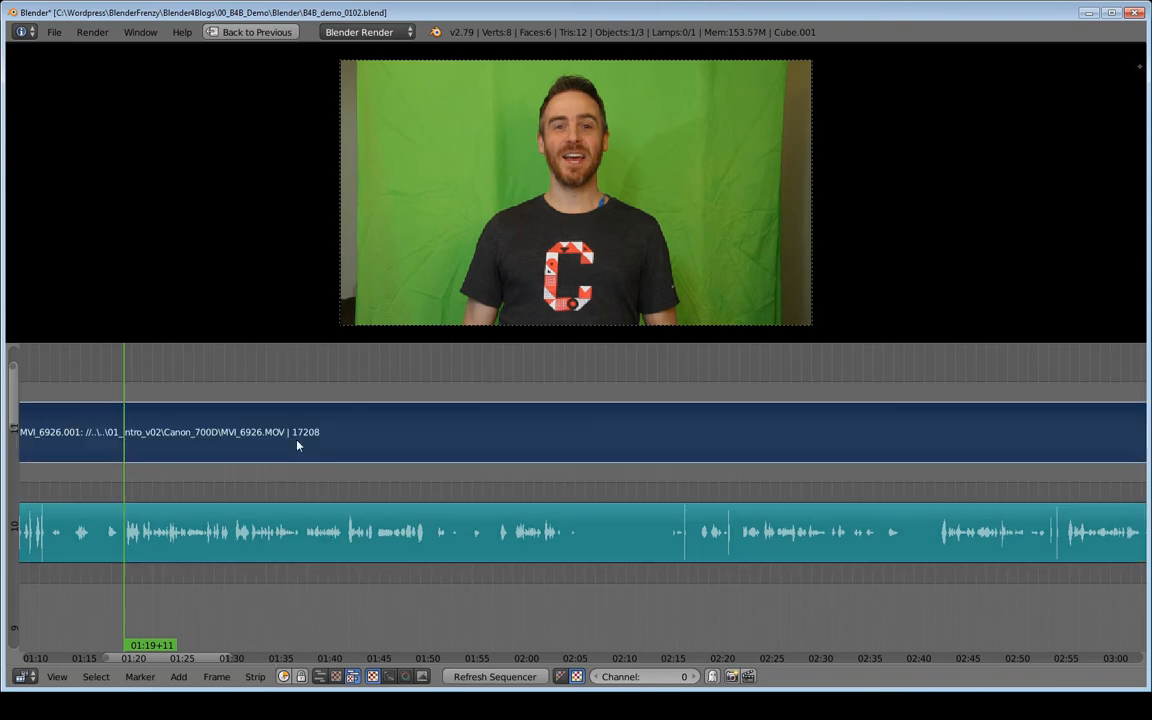
right_click(298, 544)
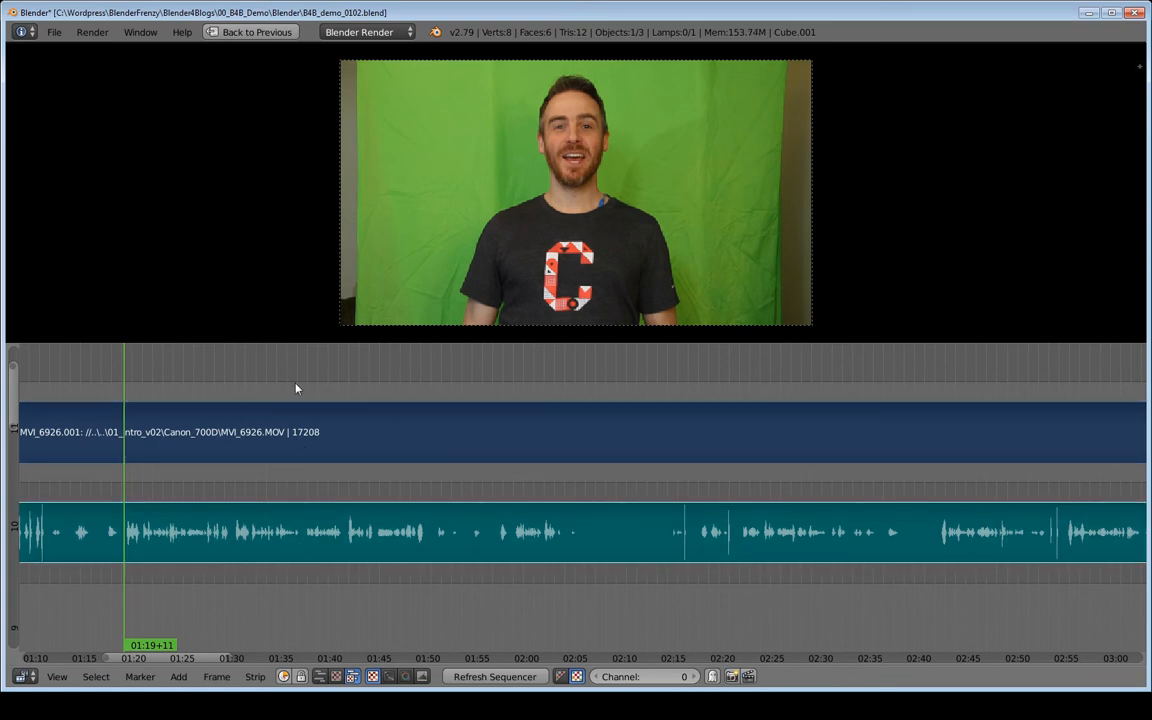
key(a)
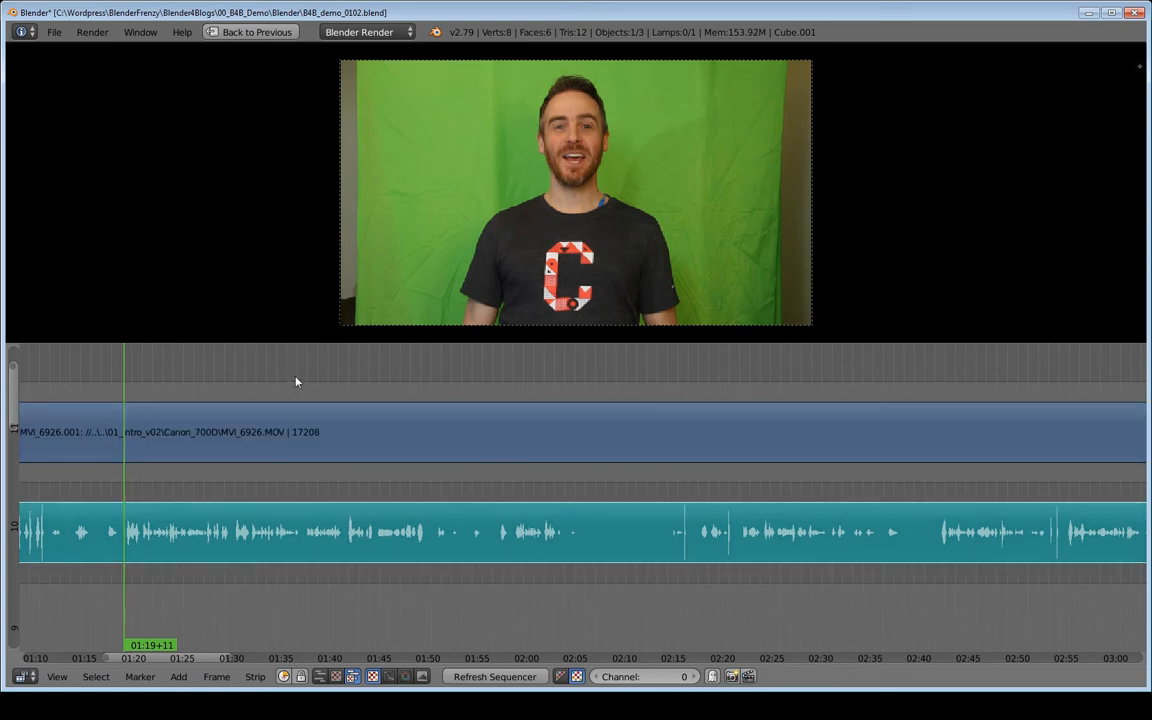
key(b)
drag(268, 381, 324, 627)
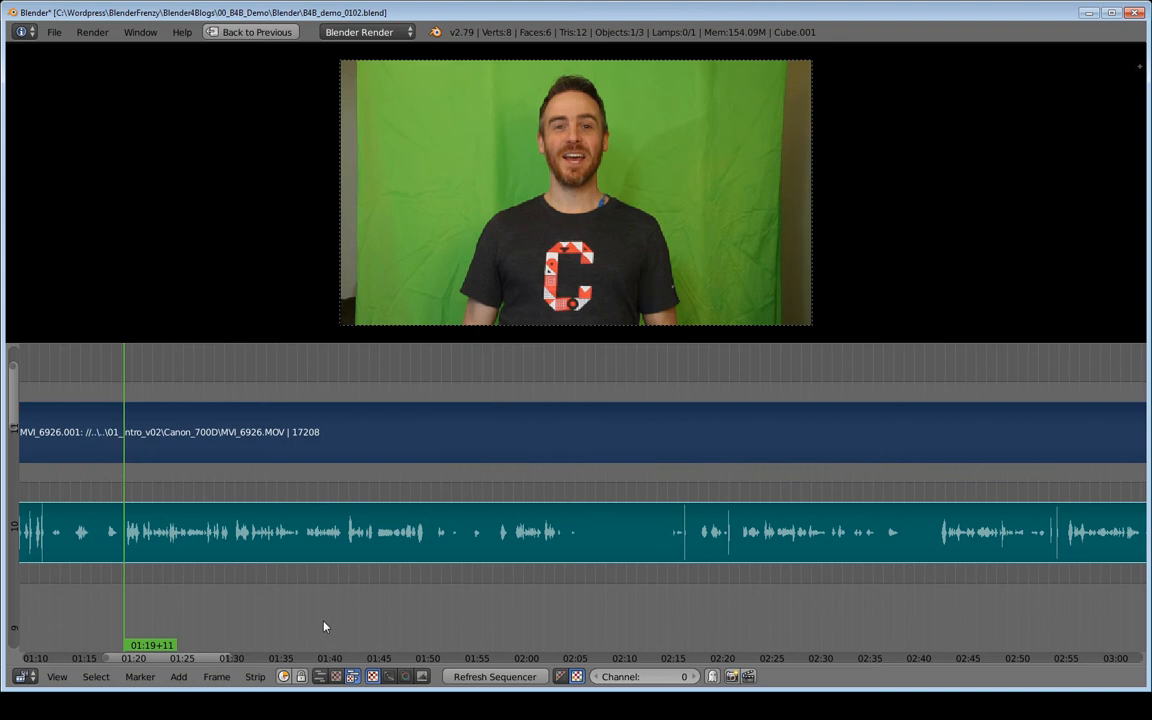
middle_drag(121, 476, 511, 494)
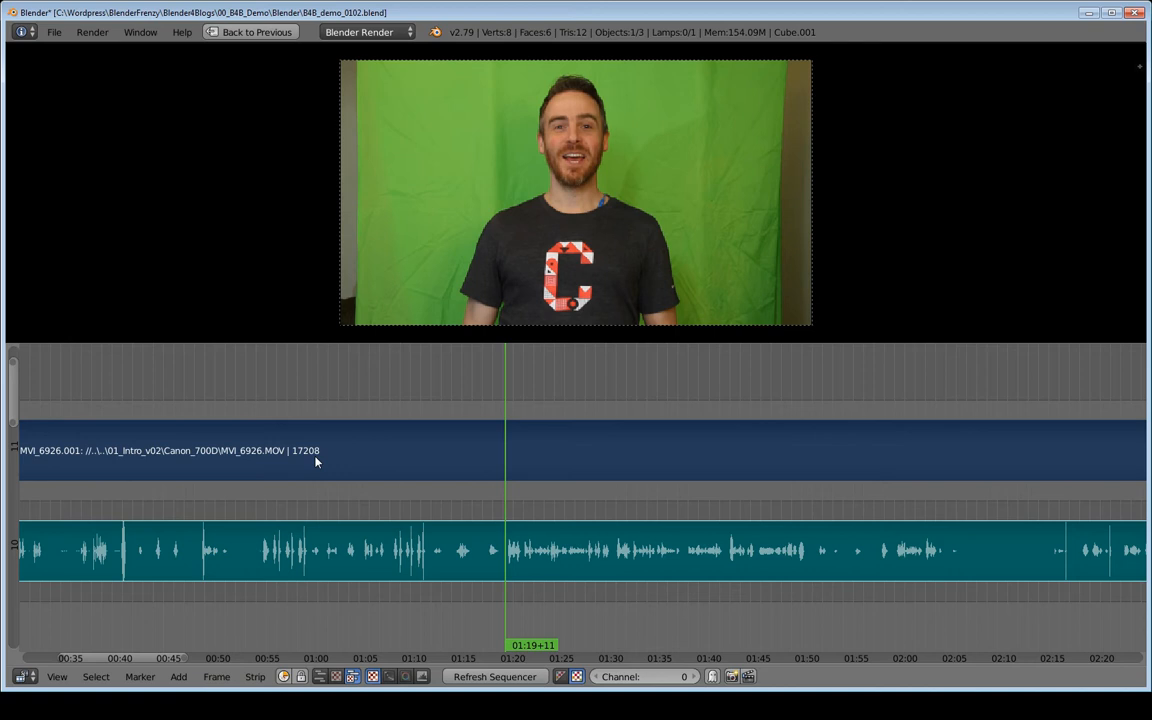
key(k)
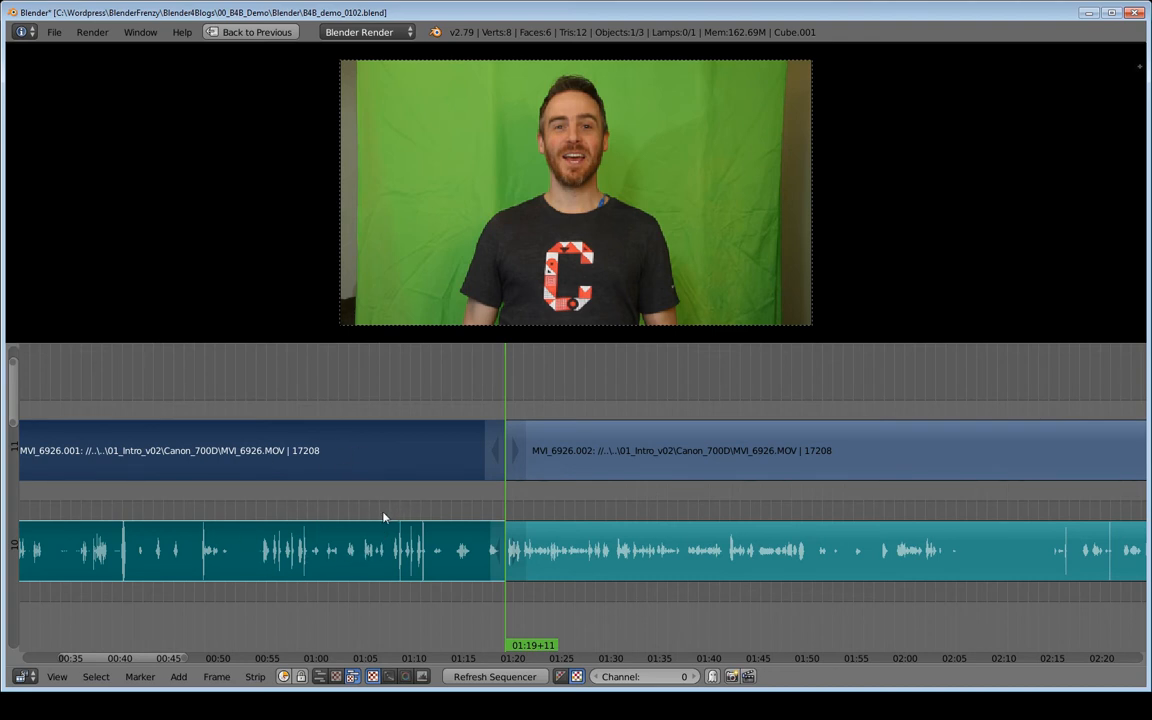
- Mute the video and audio pieces before the cut and move them up two channels out of the way
key(h)
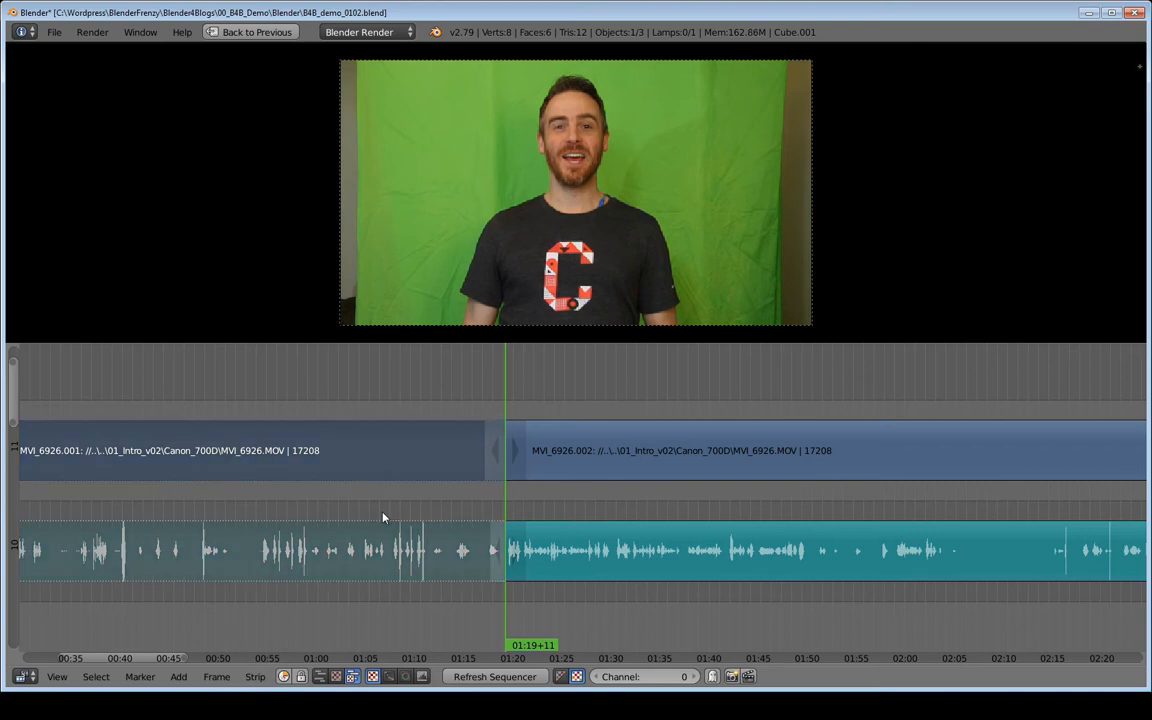
key(g)
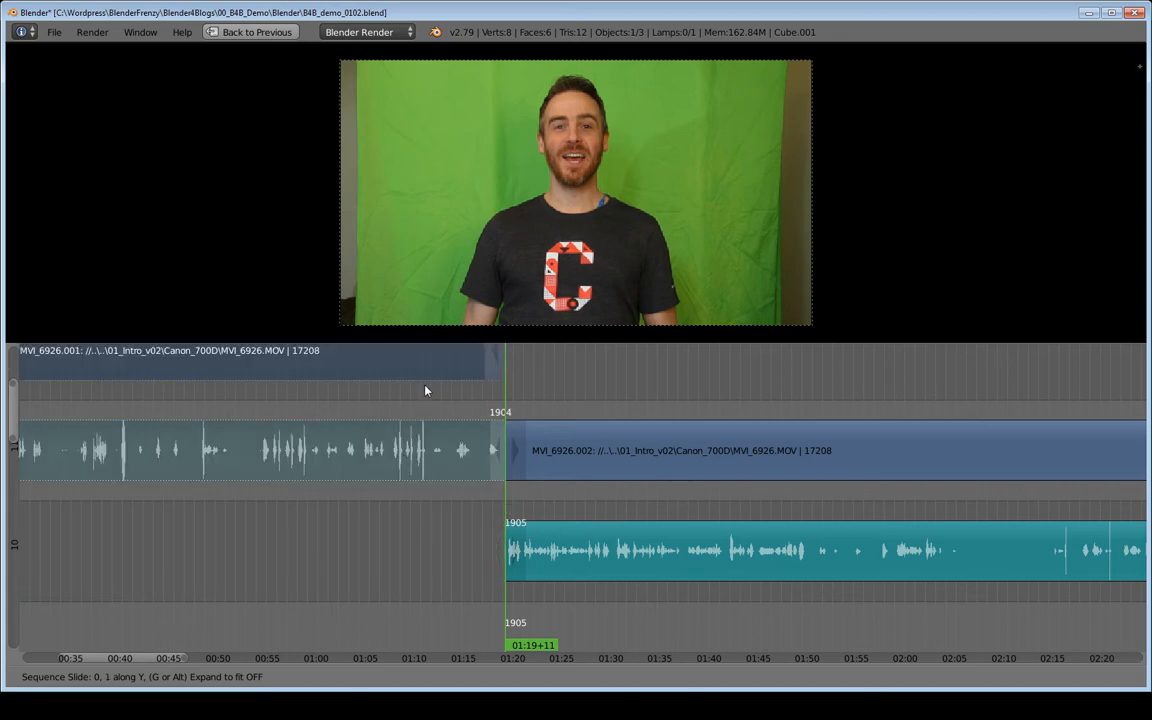
click(430, 357)
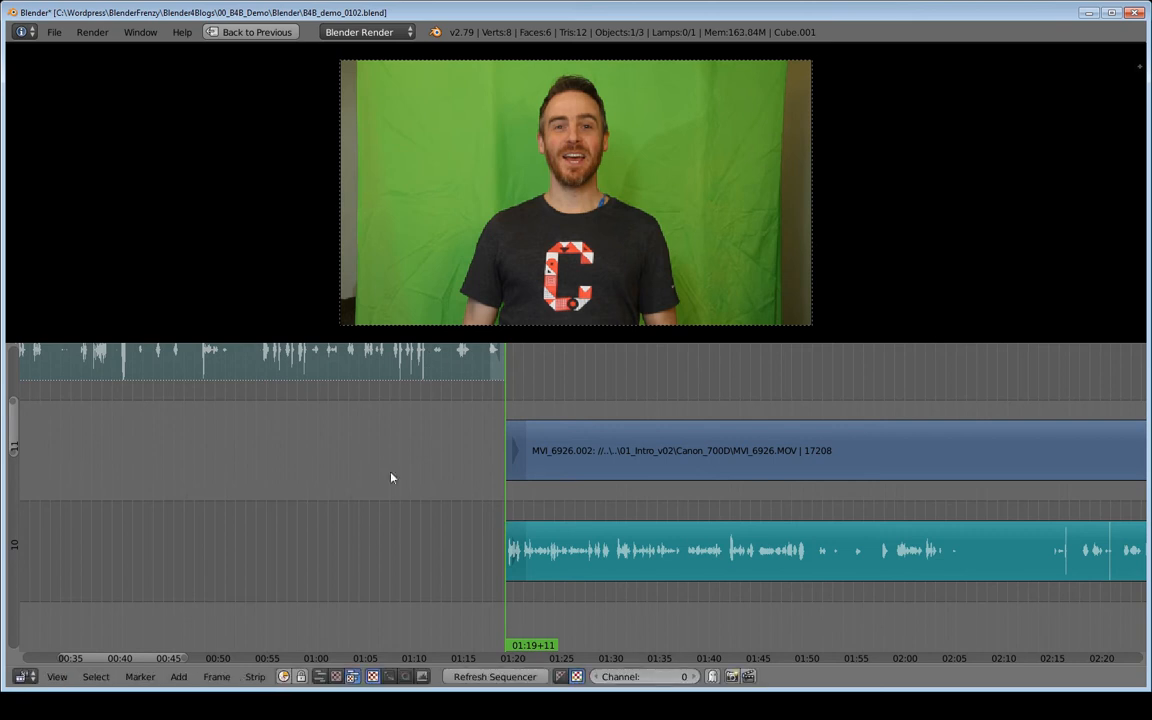
- Play back the remaining clips from the cut point to check the result
ctrl+middle_drag(583, 502, 479, 550)
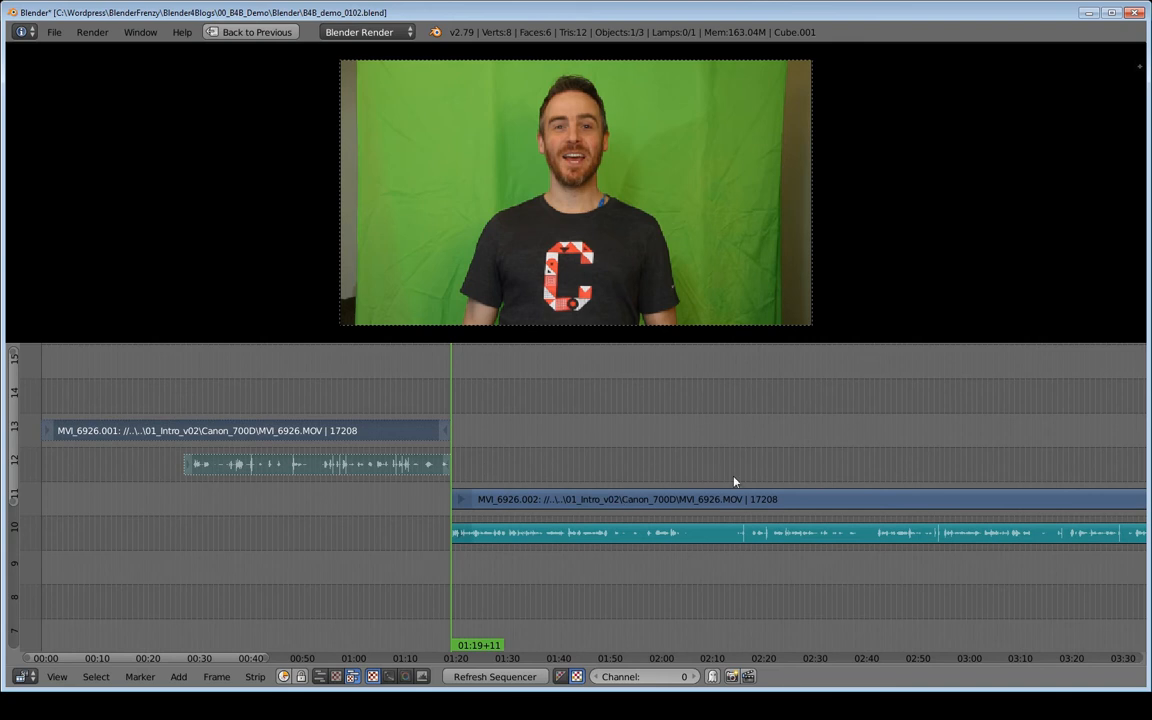
middle_drag(471, 494, 508, 471)
key(alt+a)
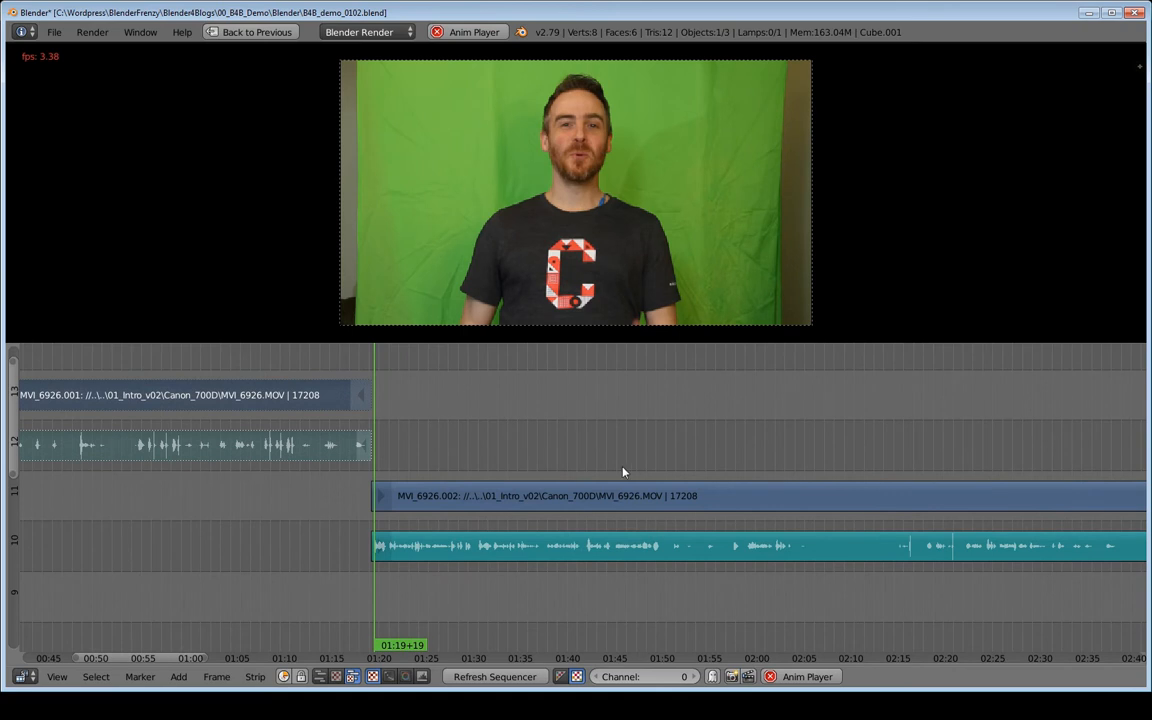
middle_drag(612, 466, 472, 458)
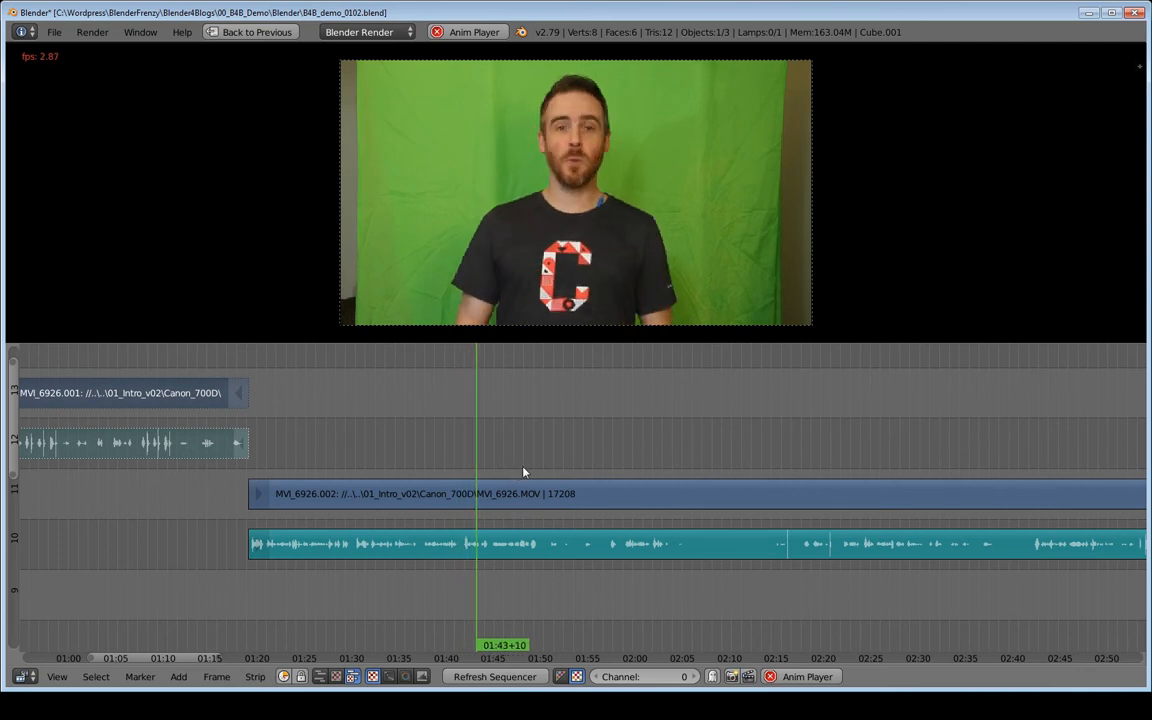
key(alt+a)
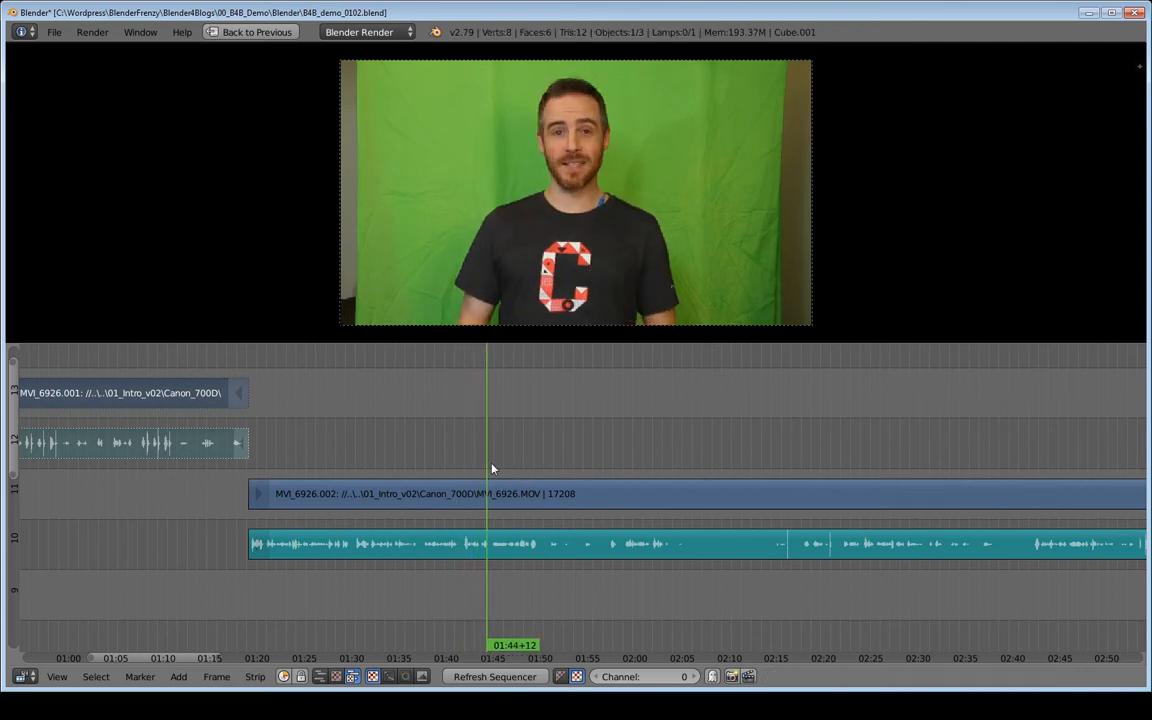
- Place the playhead at about 01:44, select the remaining video and audio strips, and cut both at the playhead
click(493, 469)
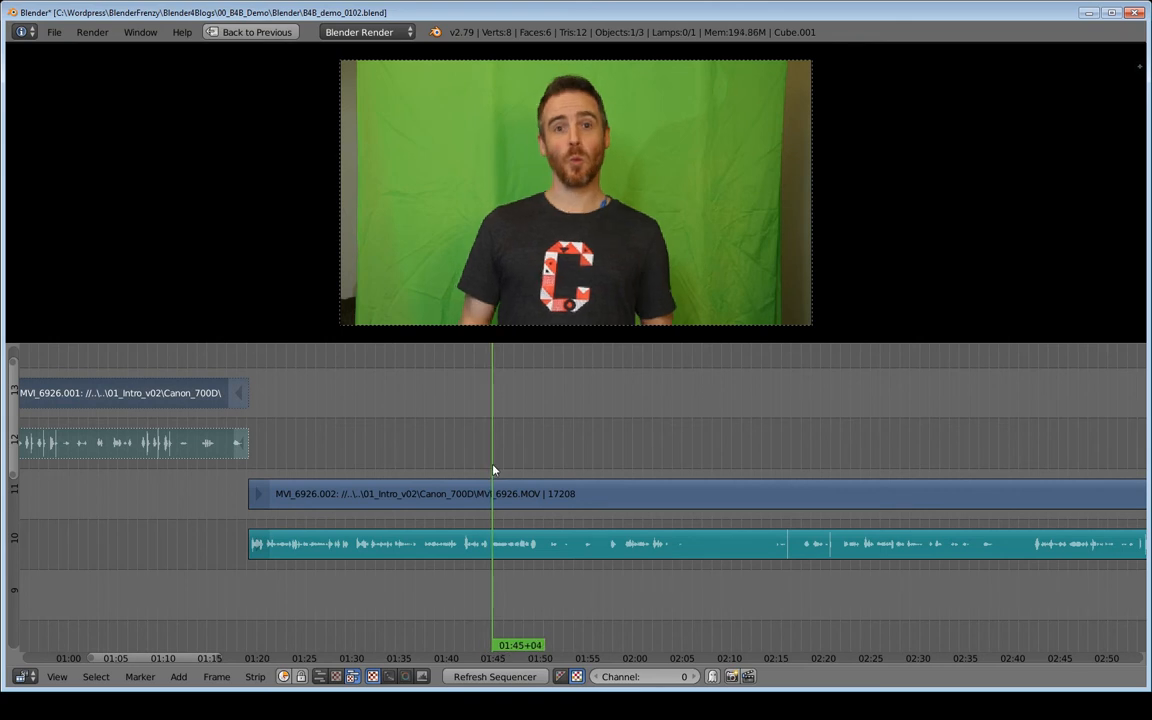
drag(493, 469, 490, 469)
right_click(530, 502)
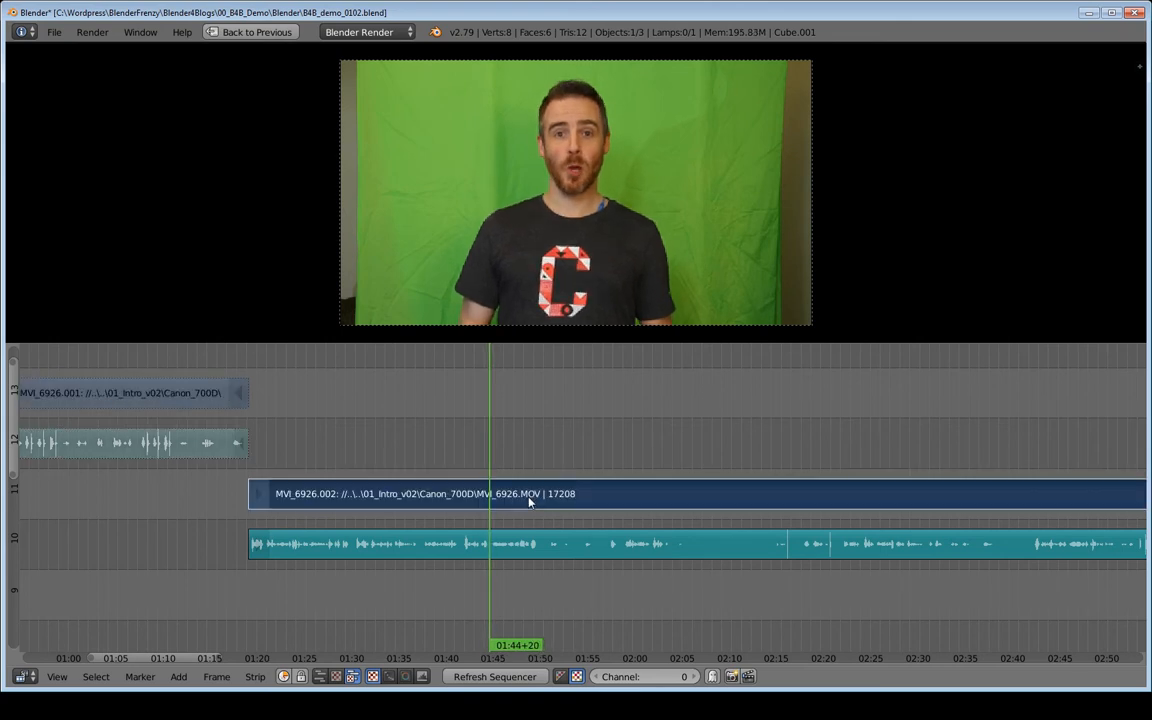
right_click(543, 555)
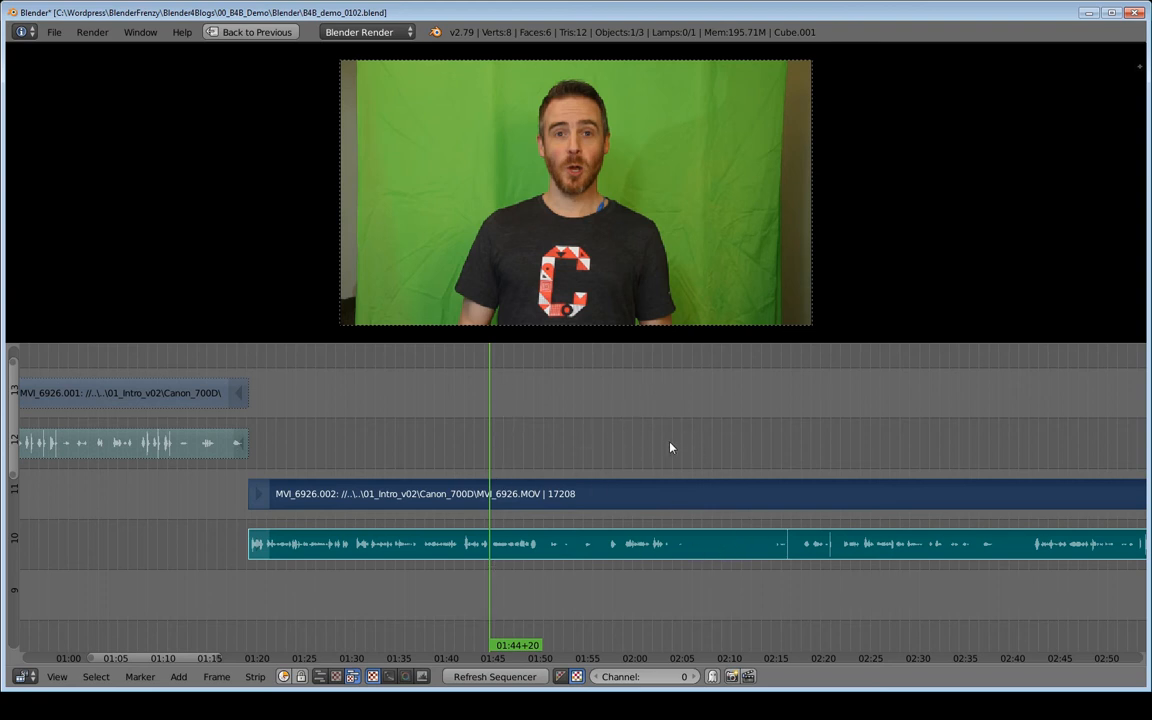
key(k)
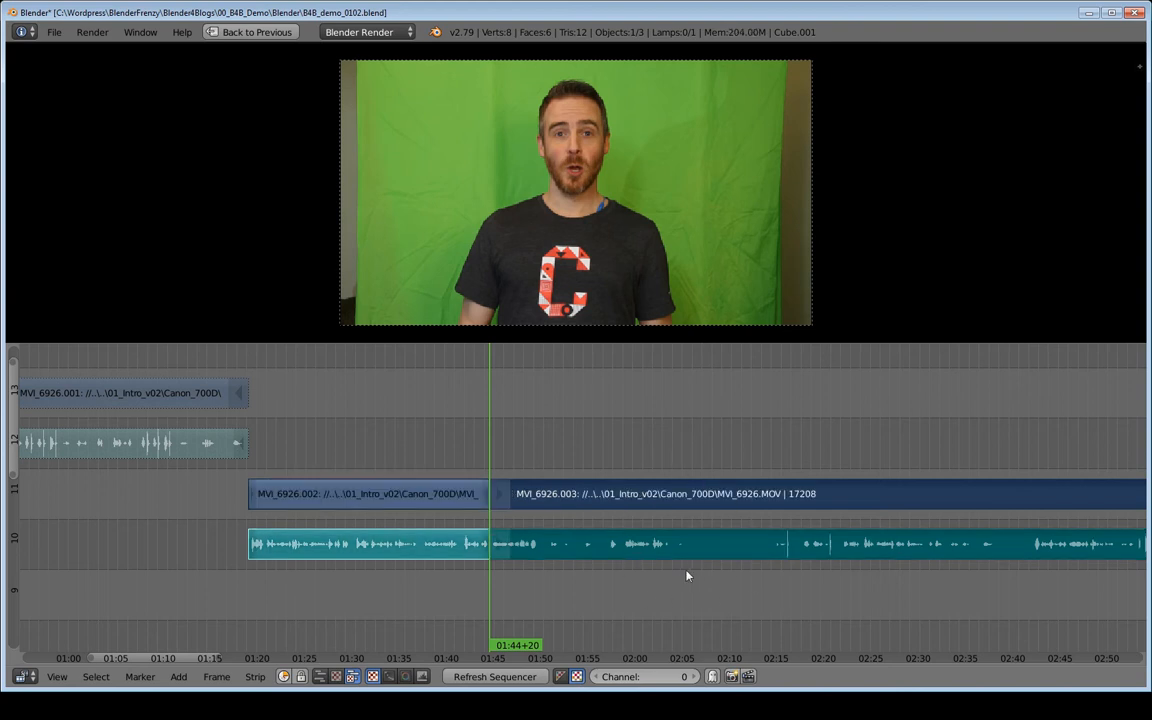
- Play back the later part of the sequence from about 02:21 and place the playhead at about 02:41
middle_drag(583, 543, 345, 539)
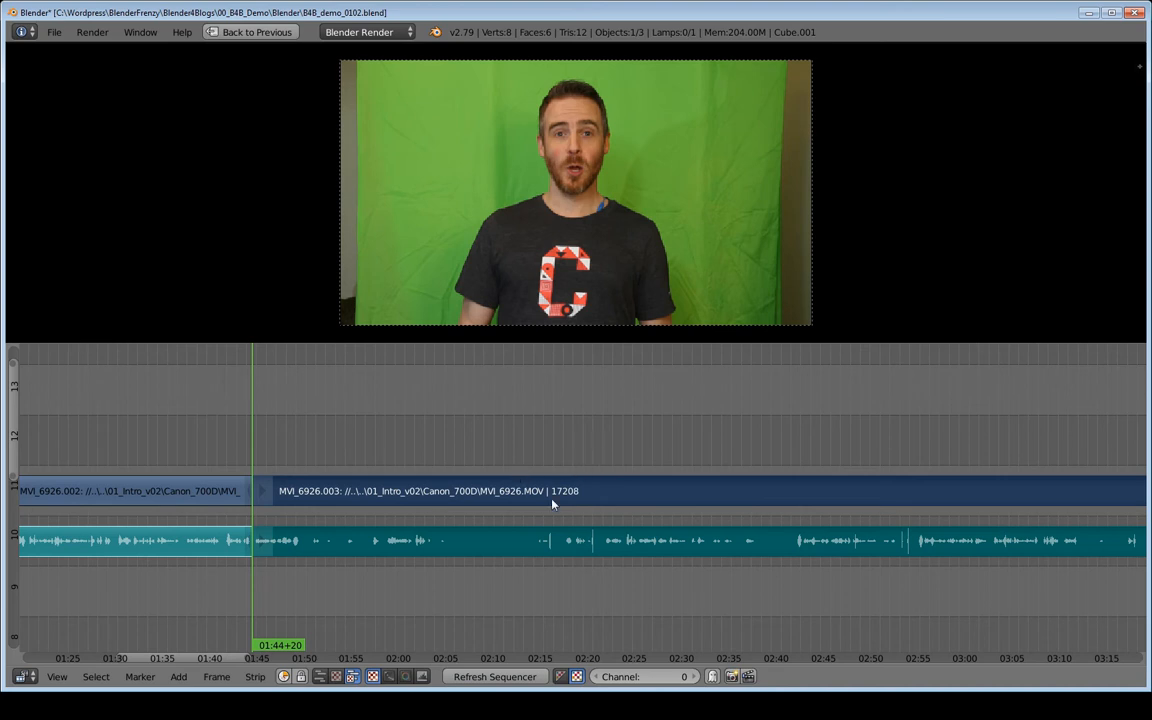
click(604, 459)
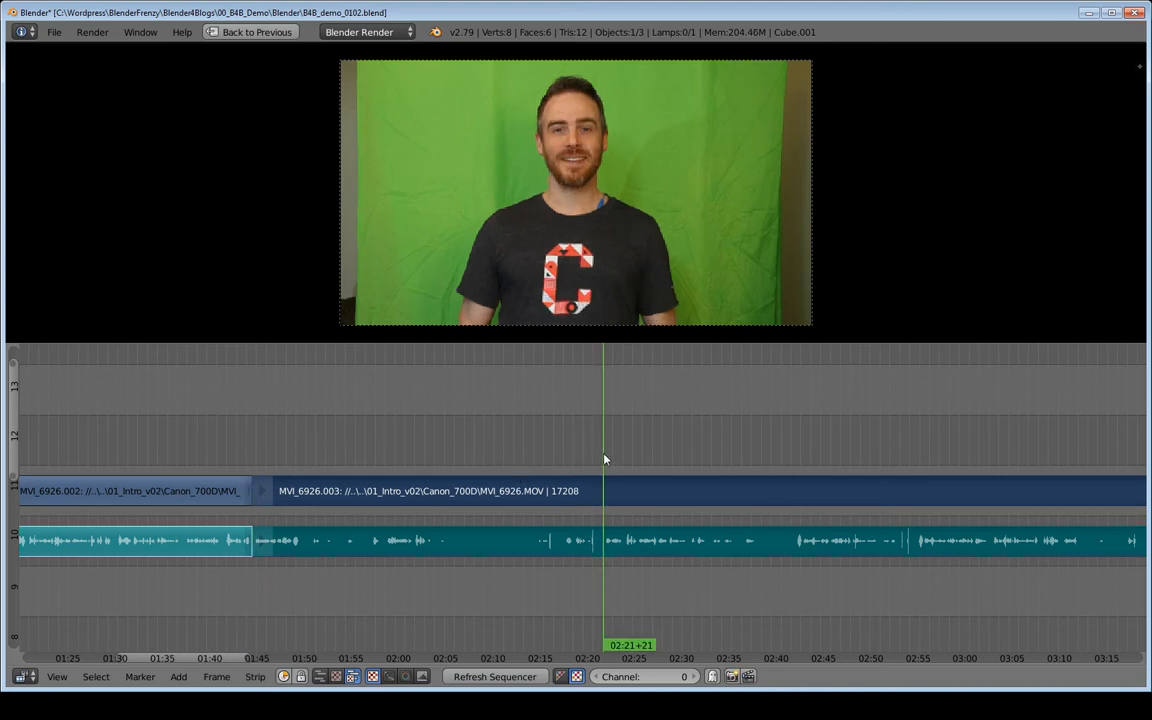
key(alt+a)
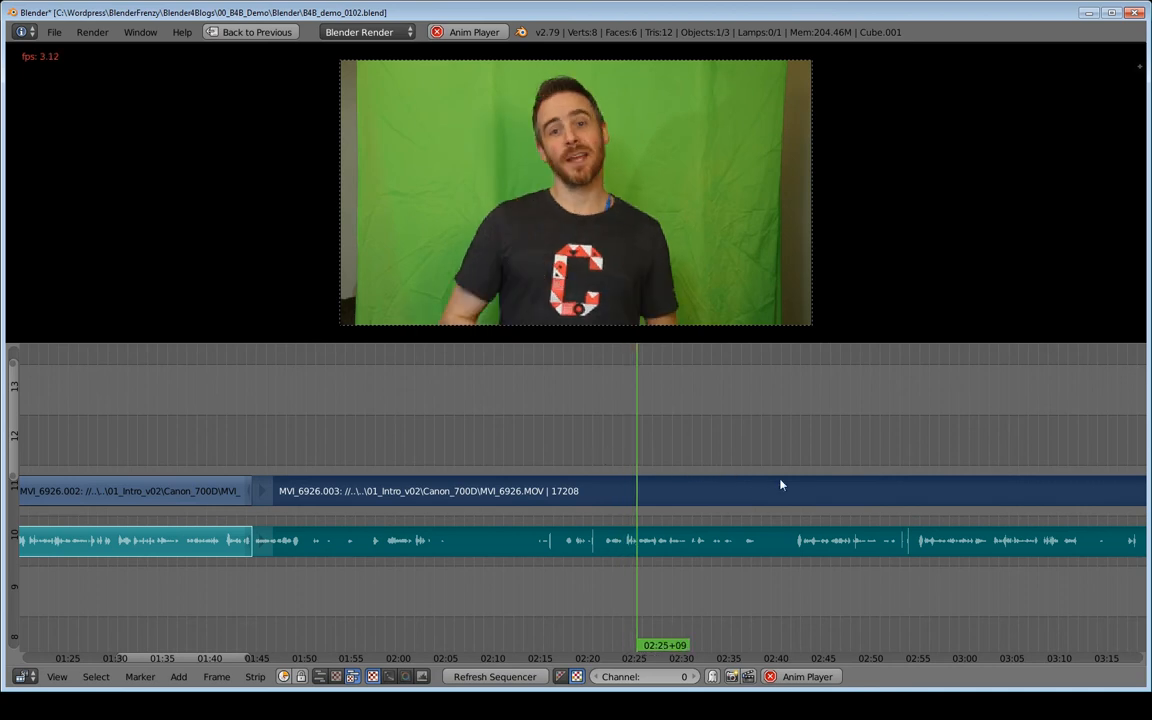
key(alt+a)
middle_drag(697, 470, 554, 471)
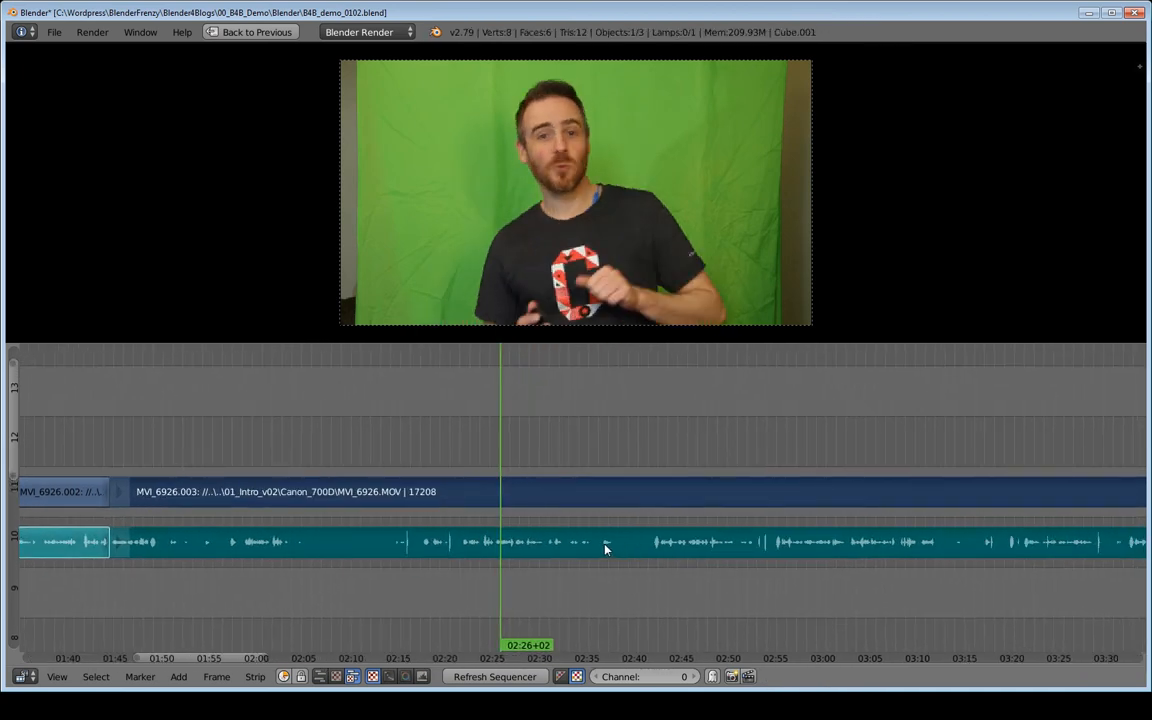
click(651, 462)
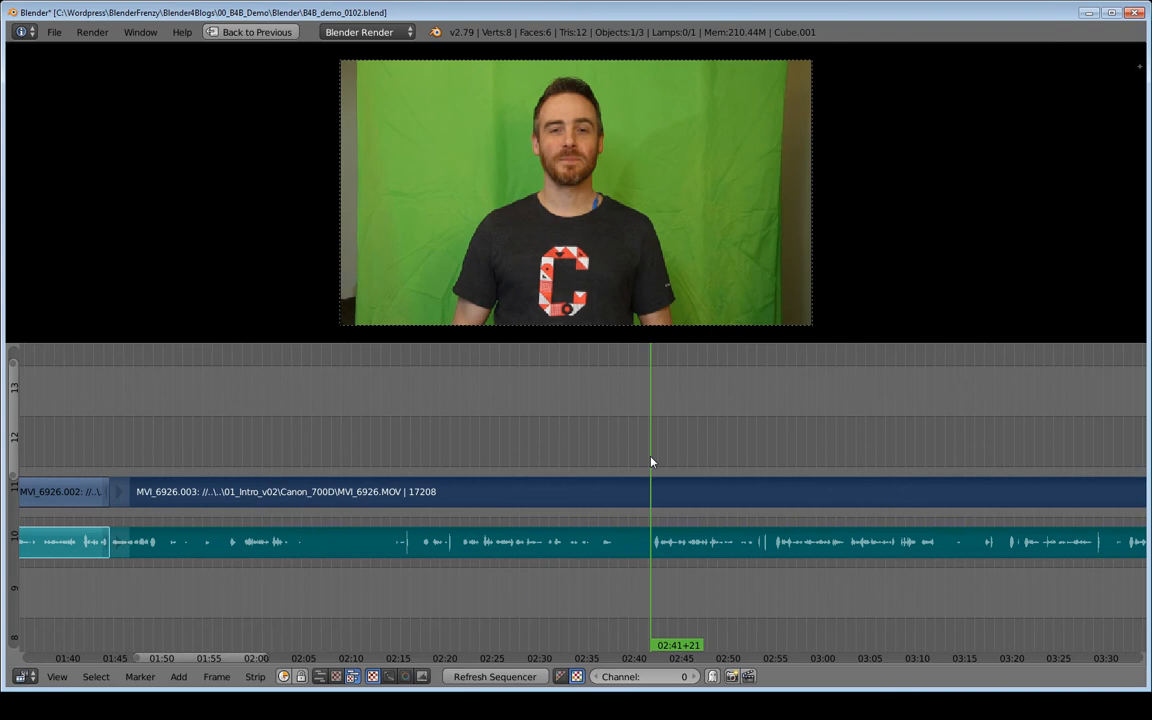
- Cut the video and audio strips at about 02:21 and move the pieces before the cut up two channels out of the way
key(alt+a)
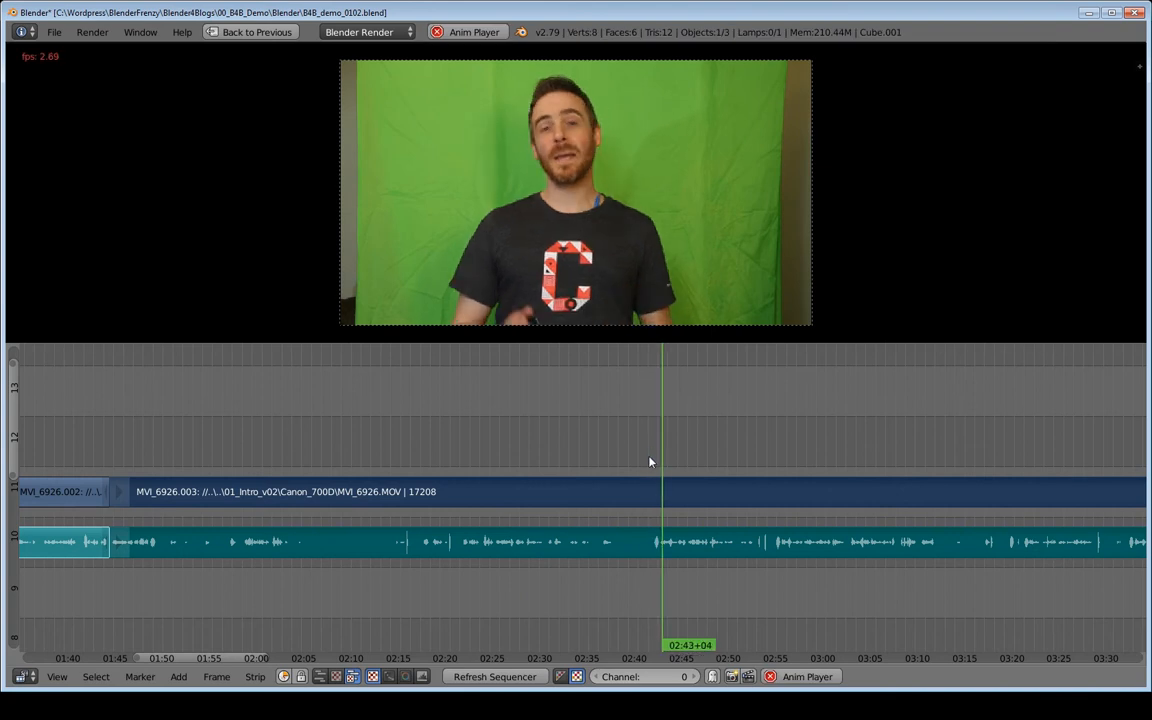
key(alt+a)
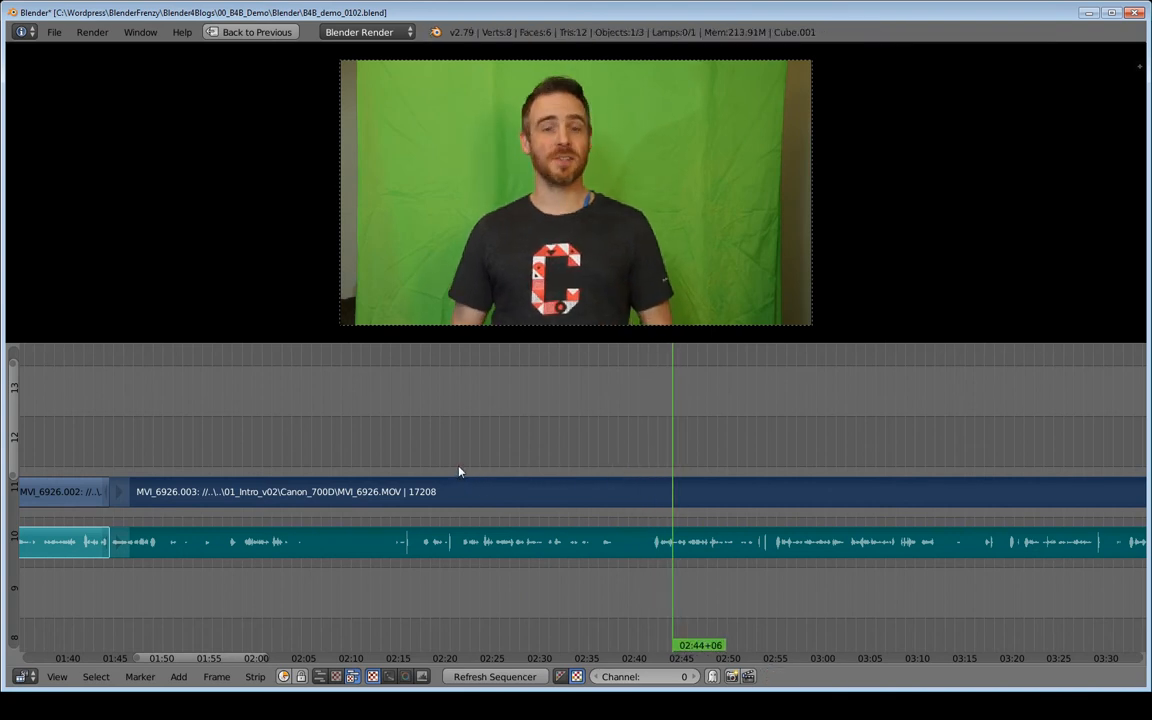
drag(459, 467, 463, 469)
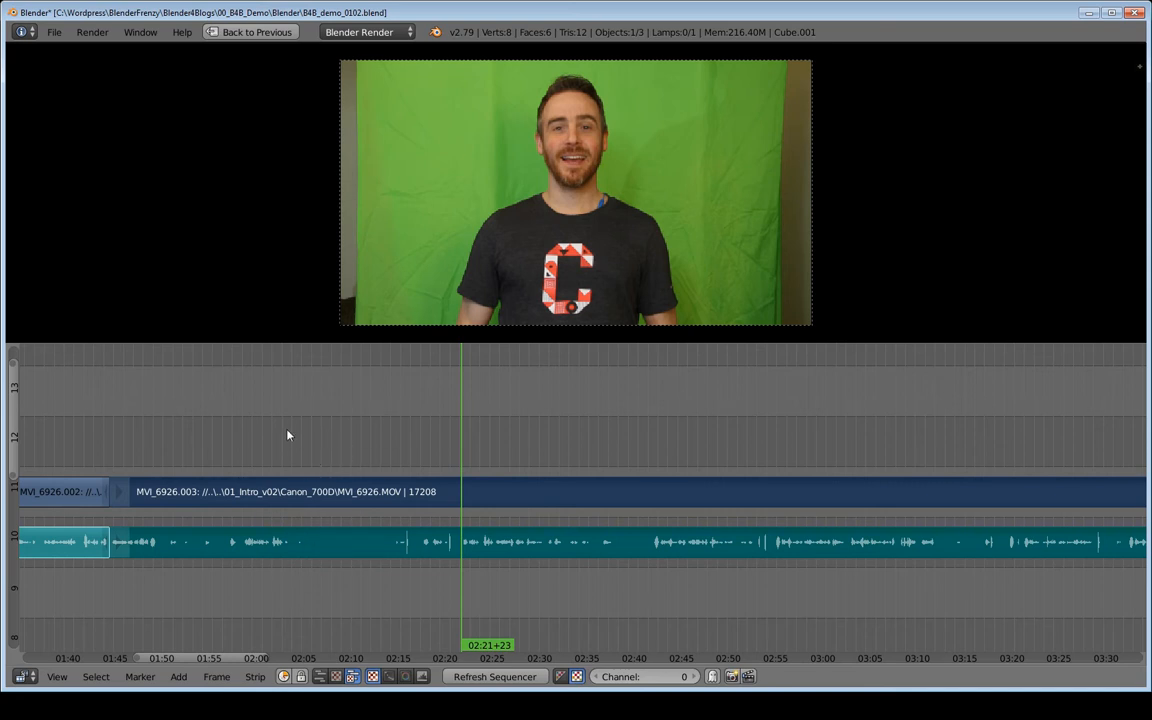
key(k)
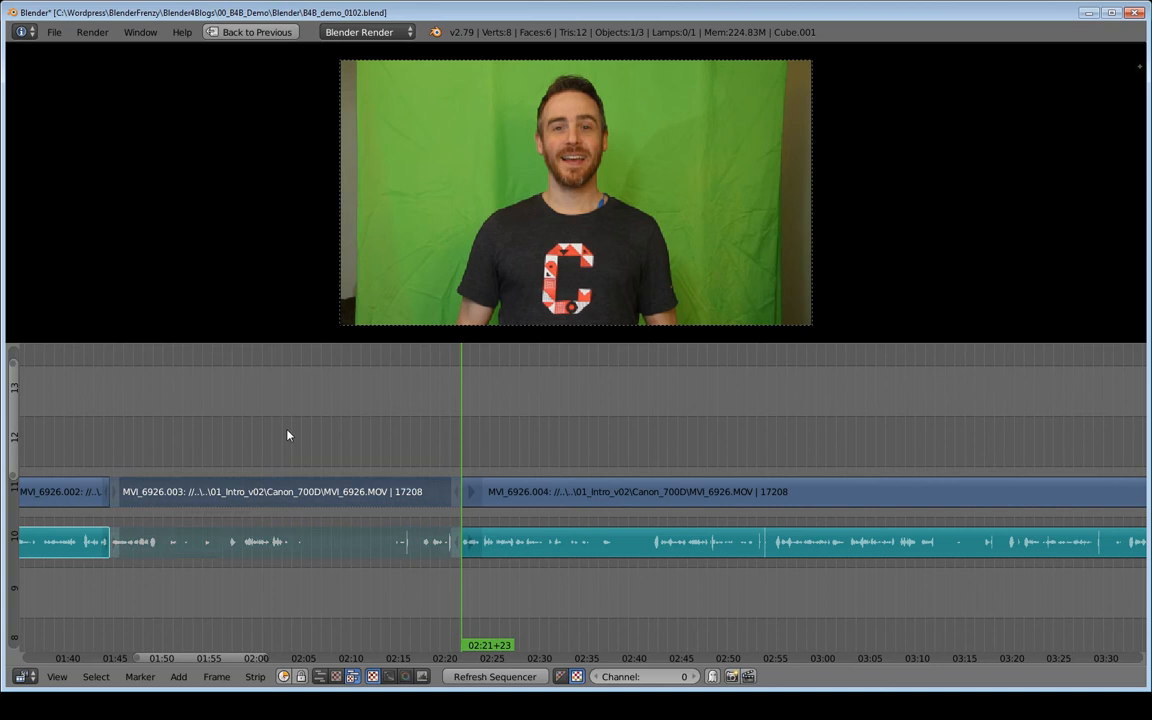
key(g)
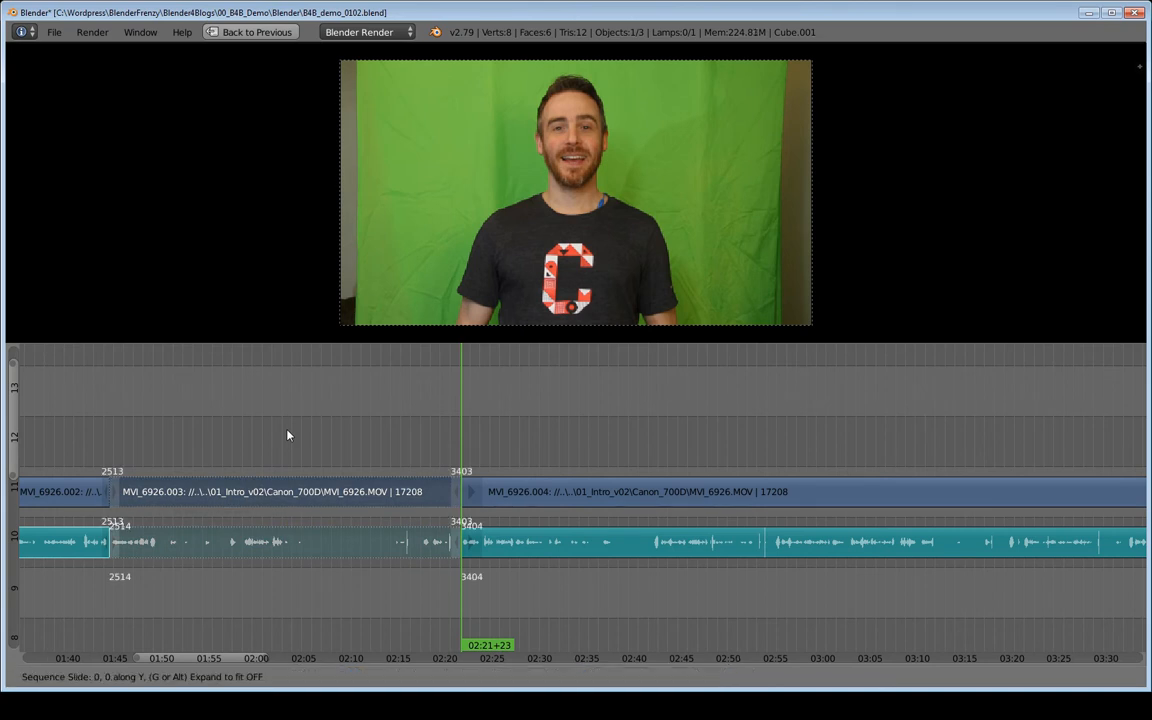
click(301, 350)
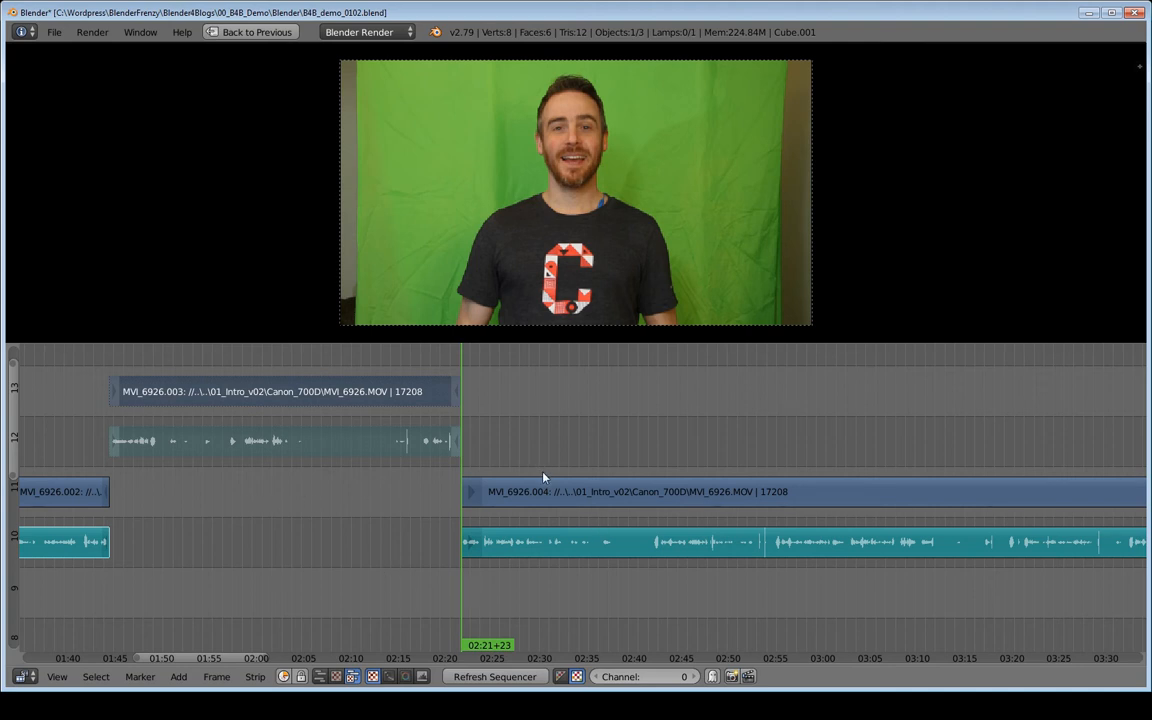
- Save the project as an incremented copy named B4B_demo_0103.blend
key(ctrl+shift+s)
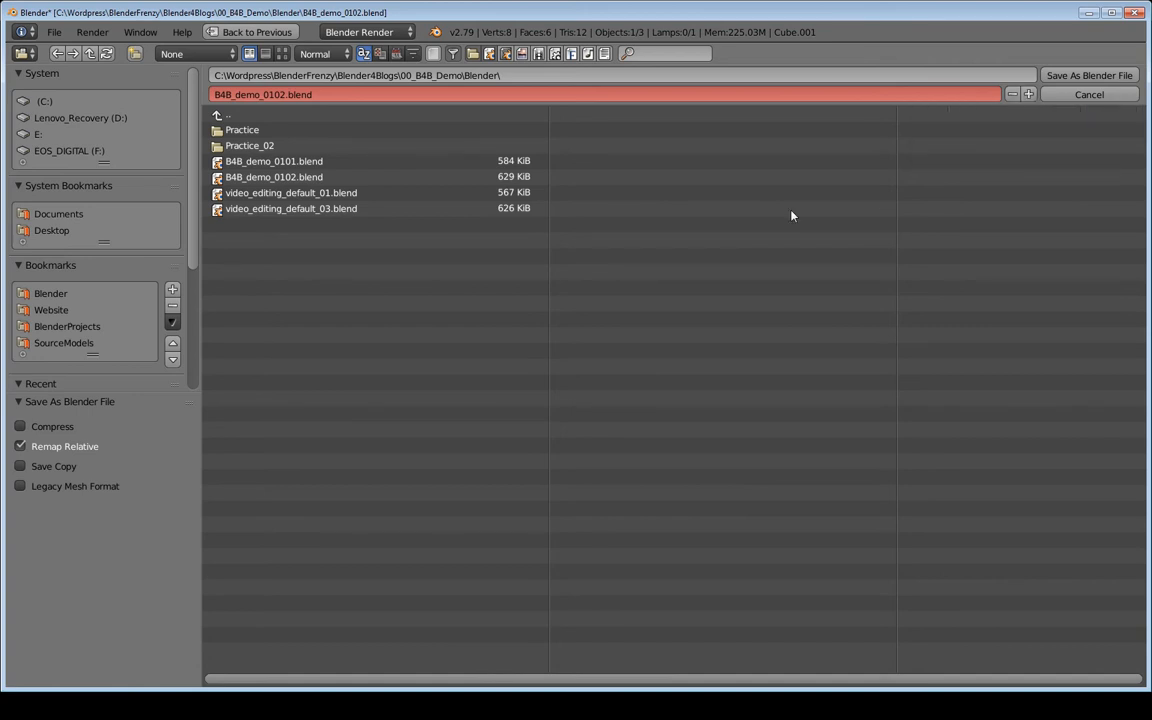
key(KP_Add)
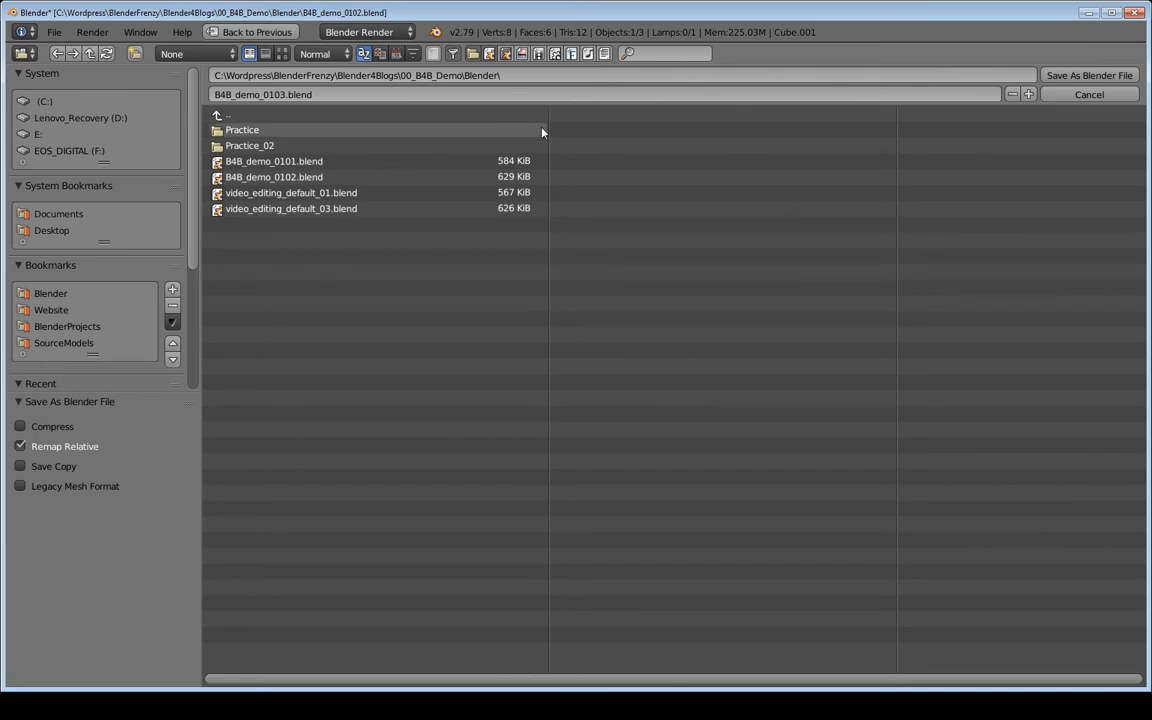
key(Return)
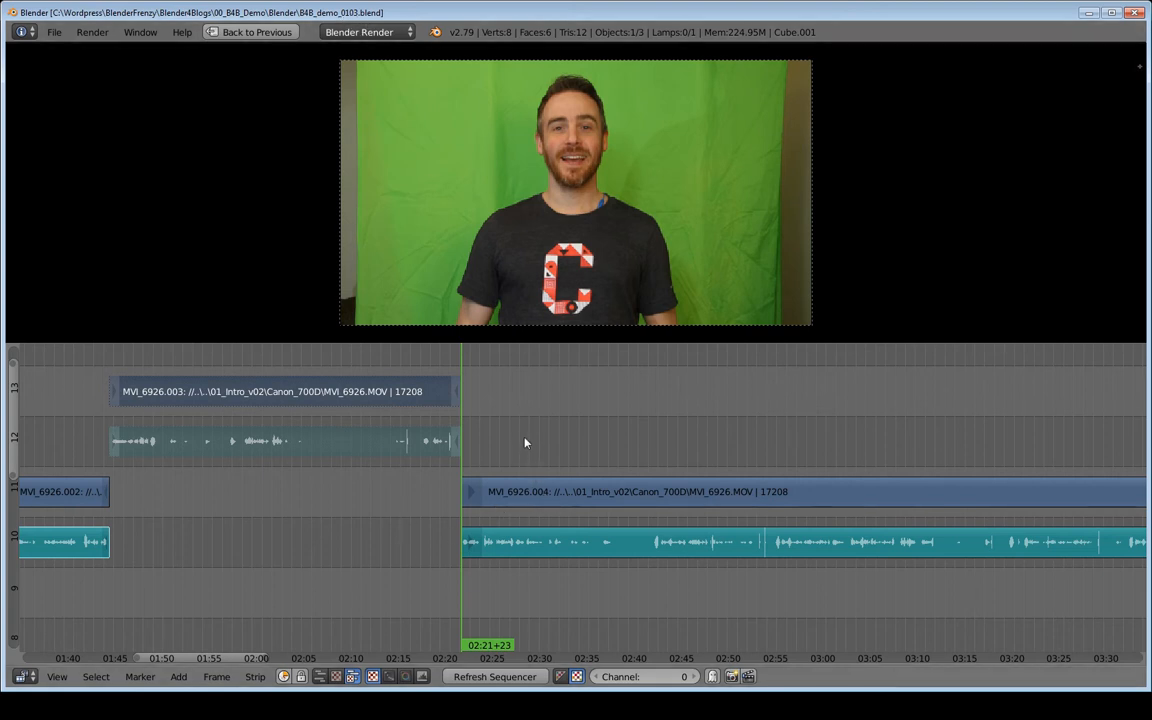
- Save another incremented copy of the project, B4B_demo_0104.blend
key(ctrl+shift+s)
key(KP_Add)
key(Return)
- Step the playhead frame by frame to about 02:39, box-select the video and audio strips there, and cut them at the playhead
key(alt+a)
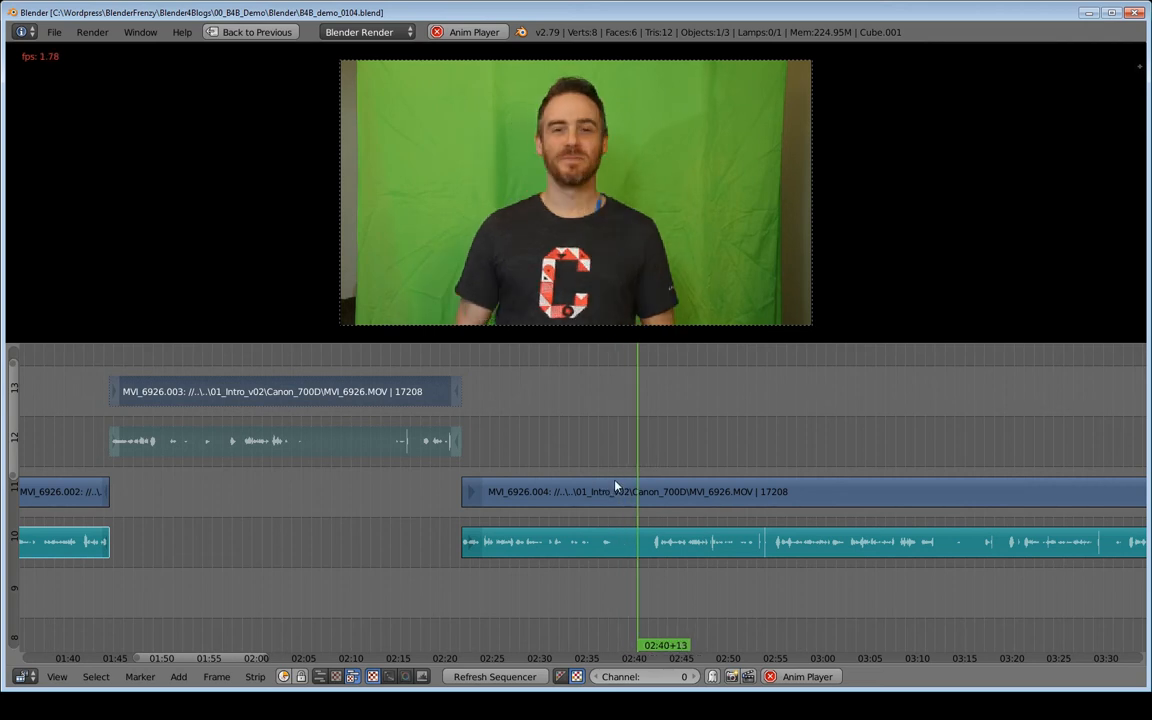
key(alt+a)
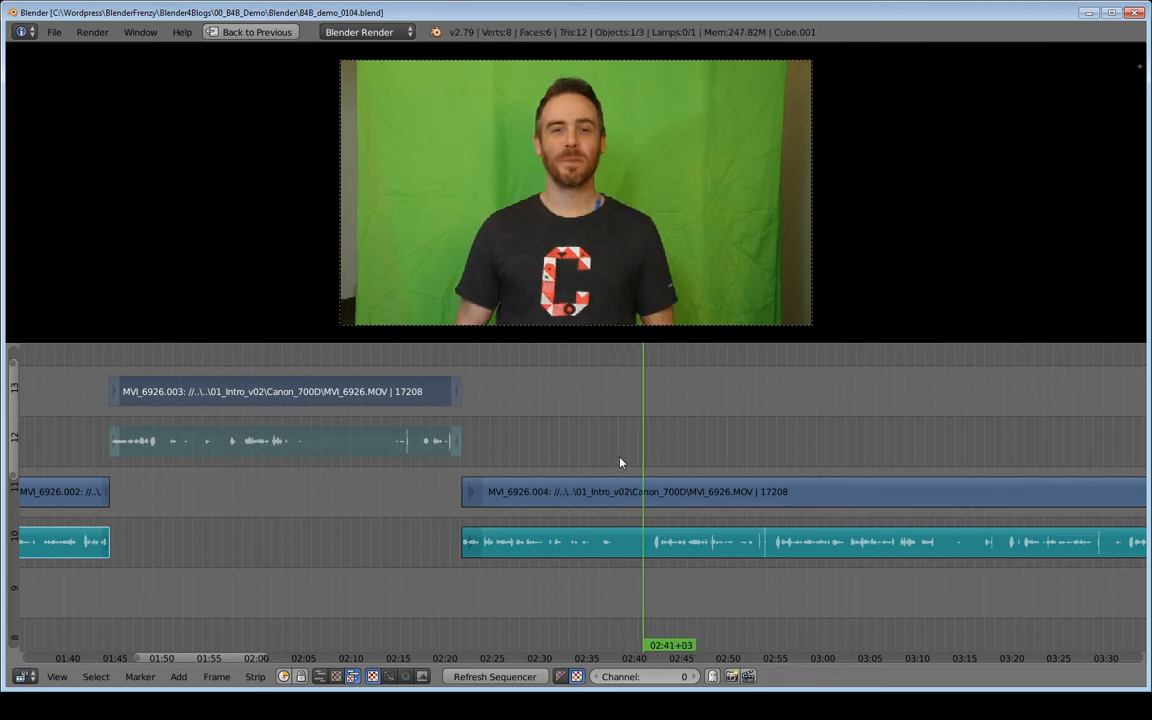
click(622, 461)
drag(622, 461, 626, 465)
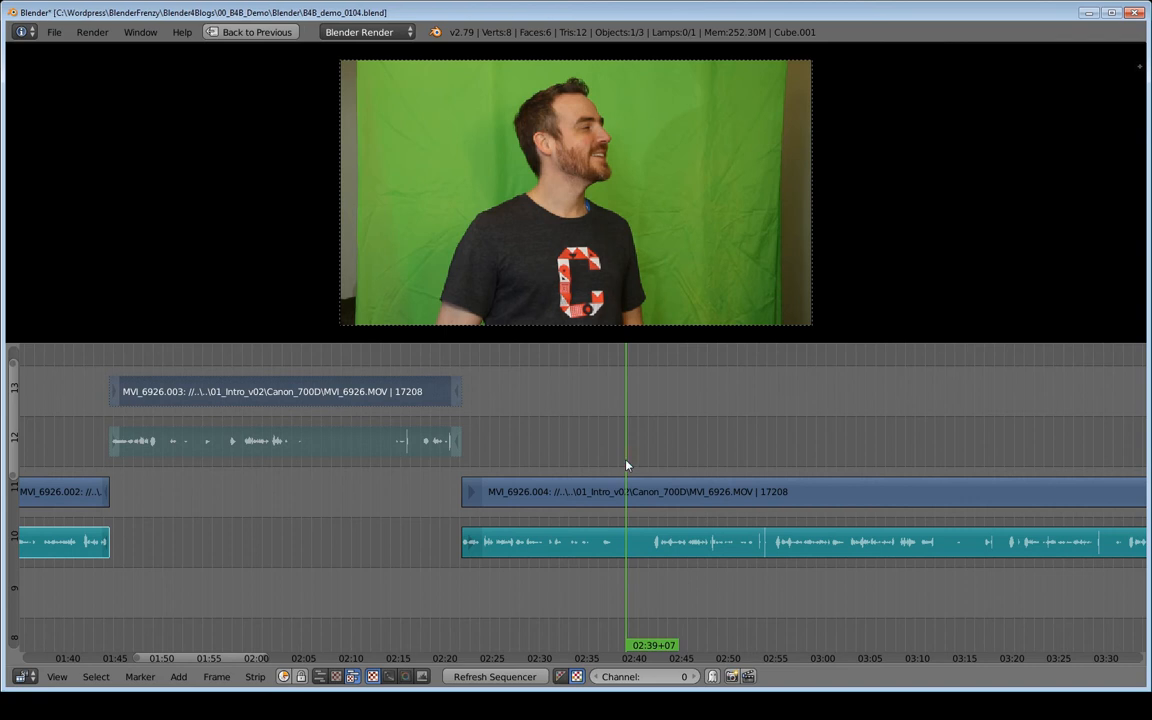
key(Left)
key(Left)
key(Left)
key(Right)
key(Right)
key(Right)
key(Right)
key(Right)
key(Left)
key(Left)
key(Left)
key(b)
drag(662, 446, 687, 565)
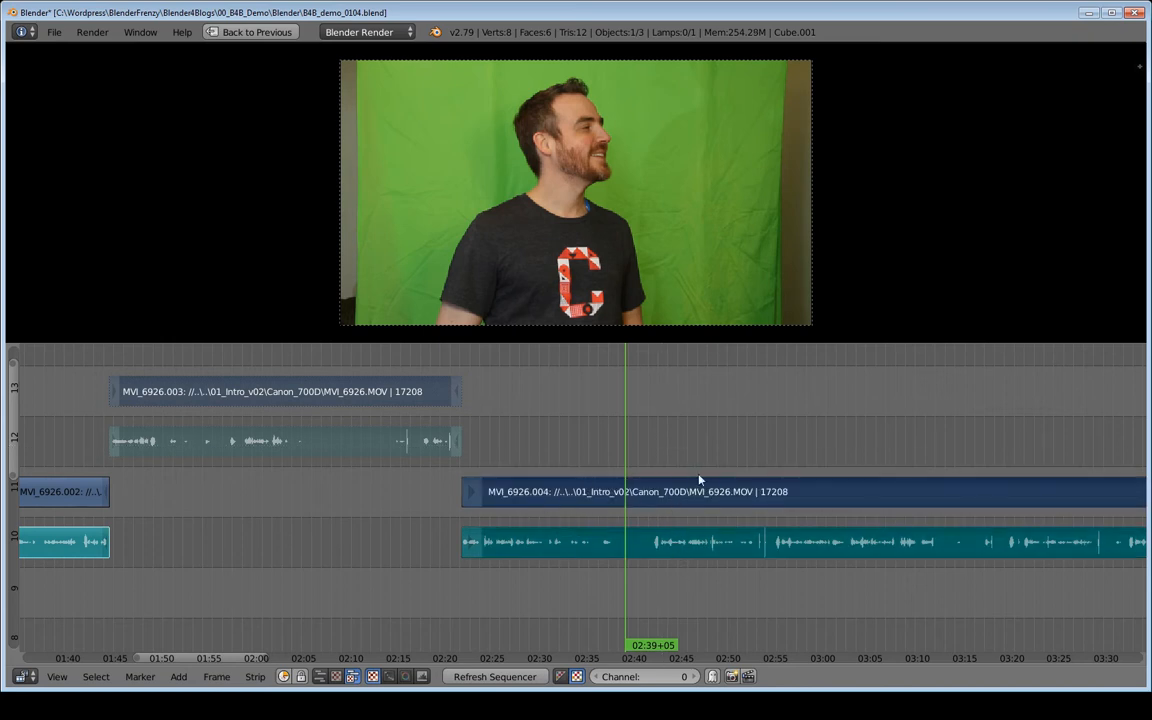
key(k)
- Review the sequence around the 02:39 cut, playing back from several points between about 02:41 and 02:54
mouse_move(693, 491)
middle_down()
mouse_move(416, 495)
mouse_move(695, 512)
middle_up()
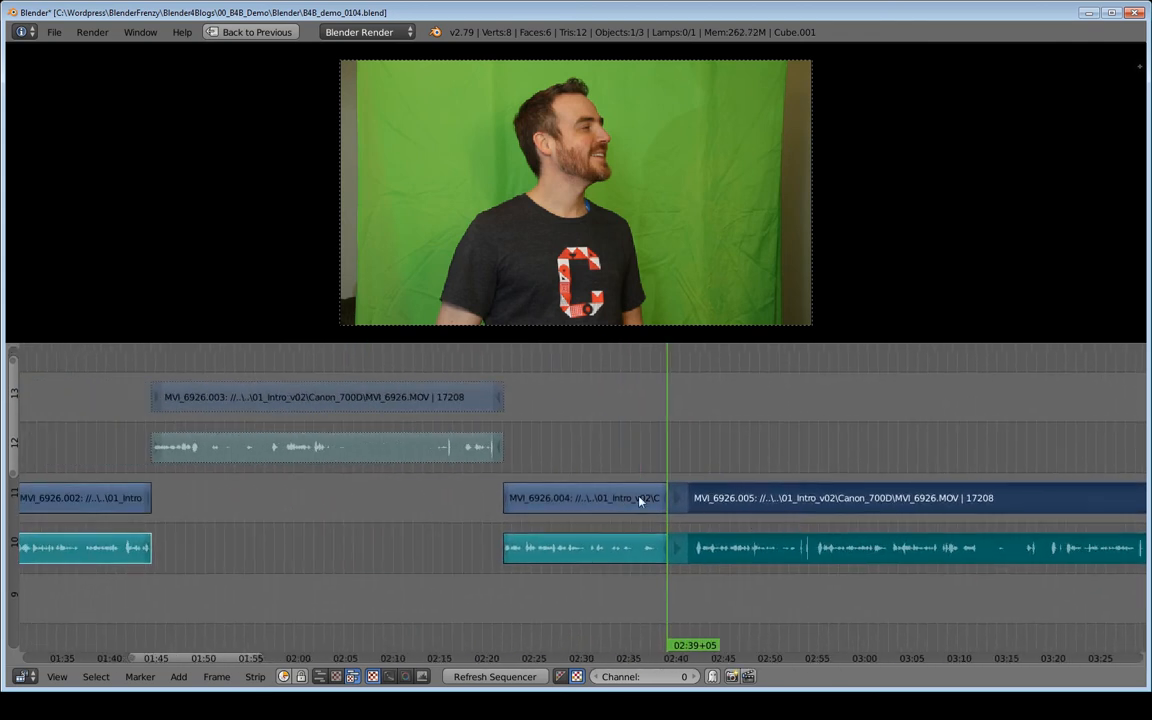
right_click(580, 501)
shift+right_click(576, 546)
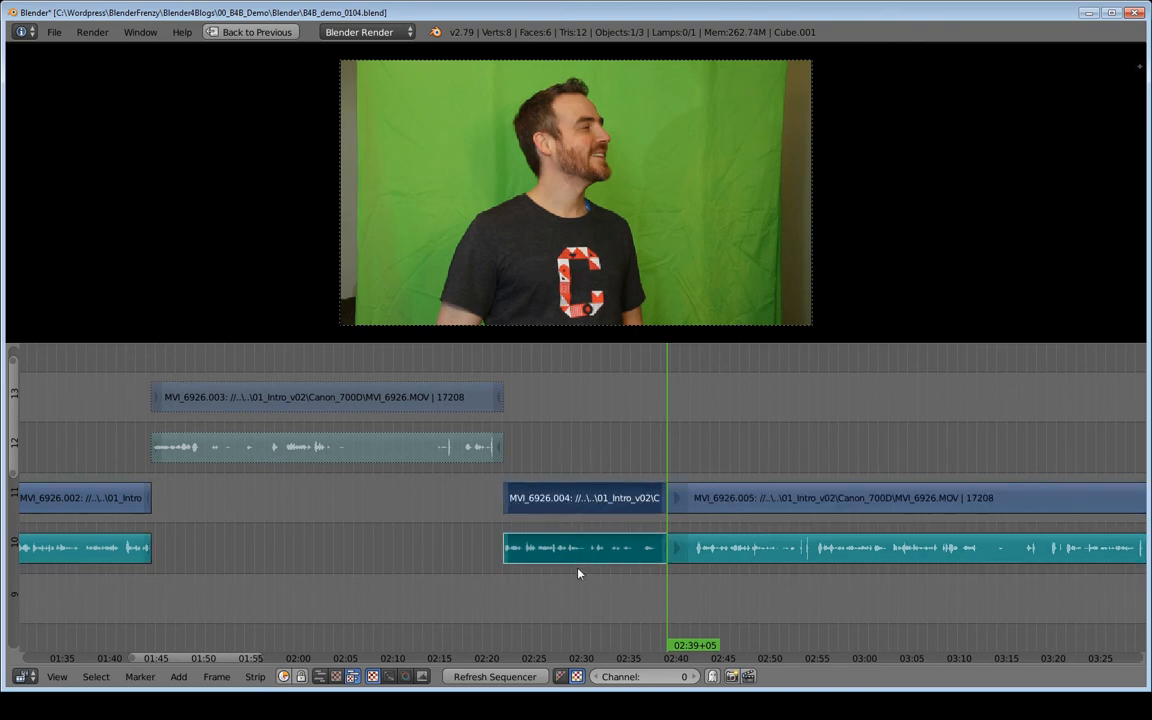
key(a)
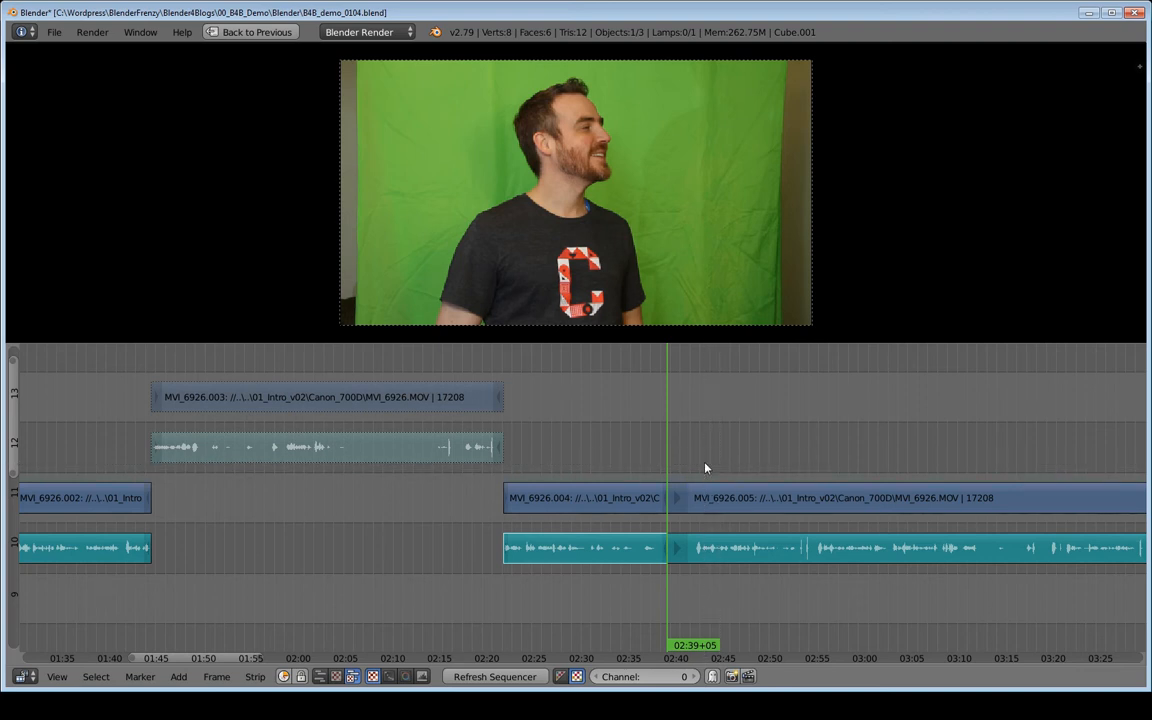
middle_drag(817, 530, 608, 525)
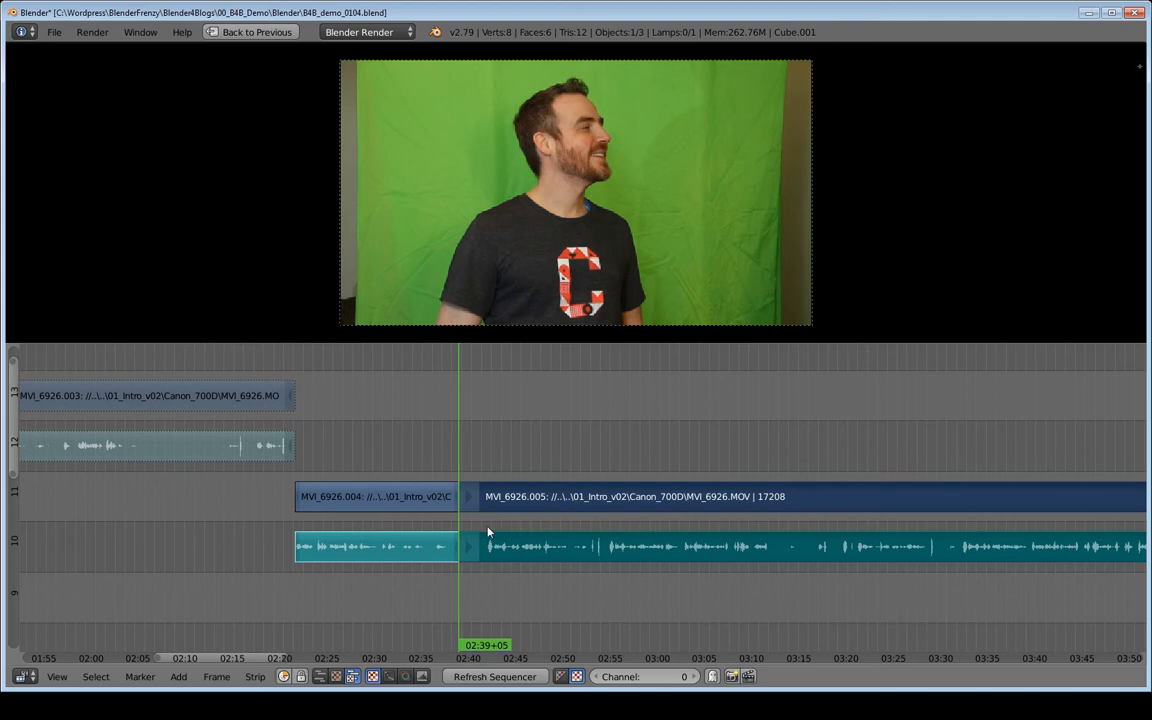
click(488, 472)
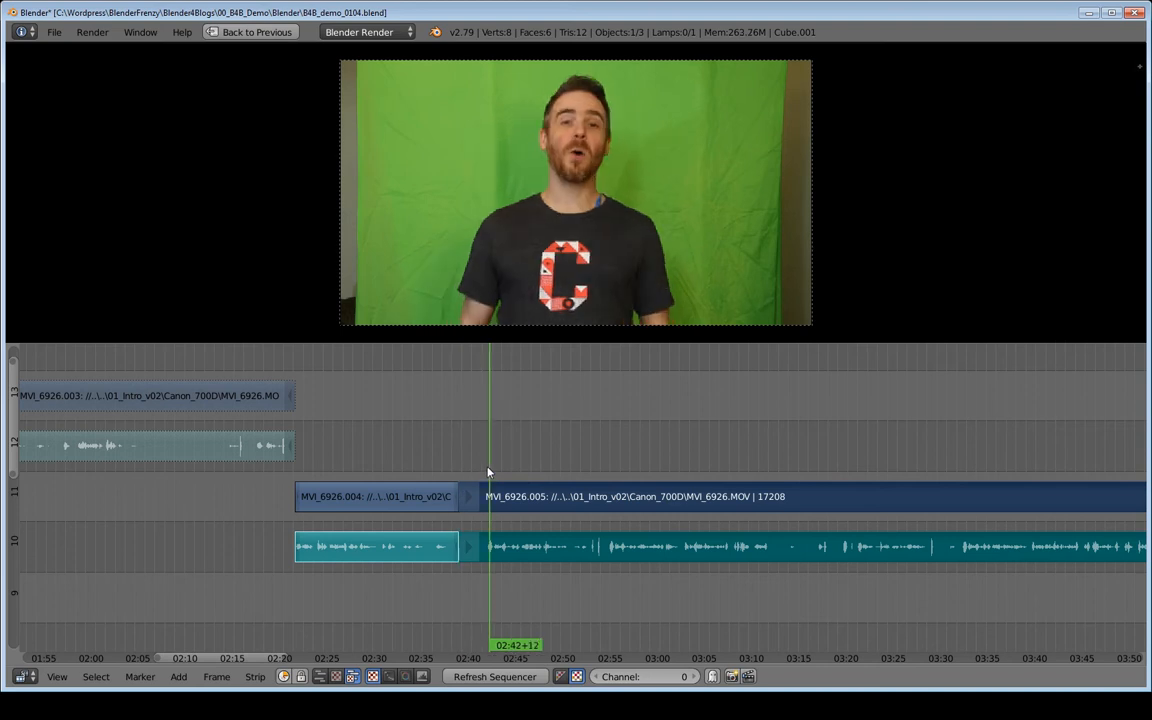
key(alt+a)
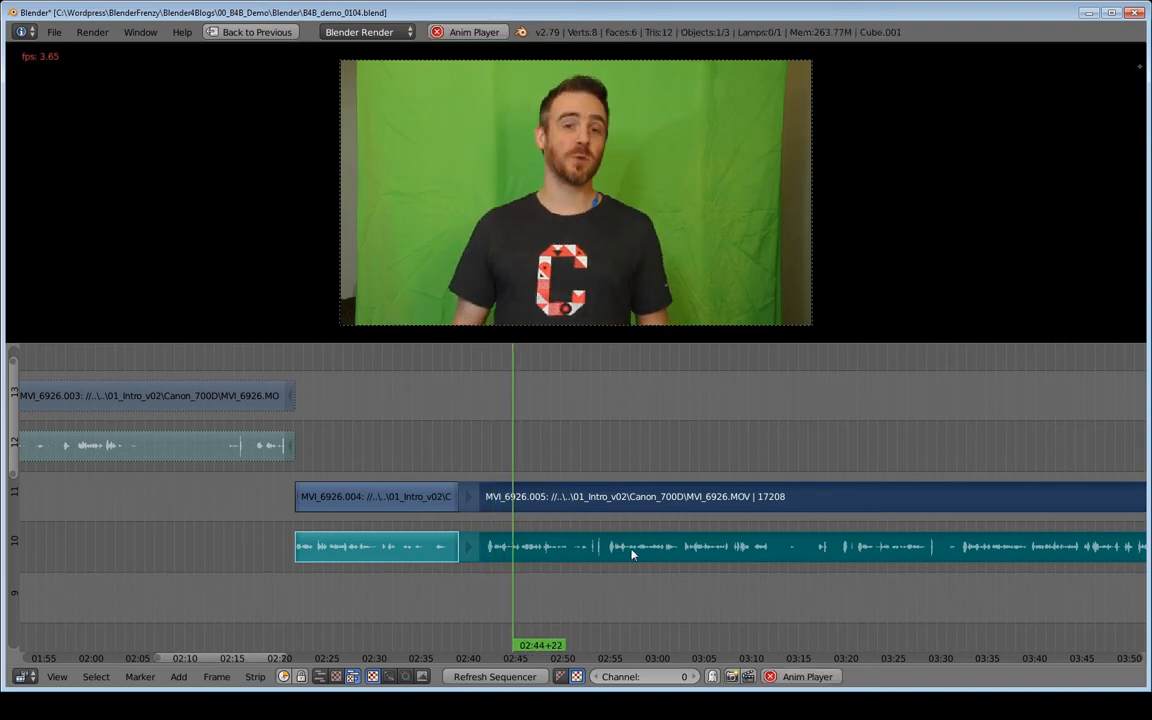
key(alt+a)
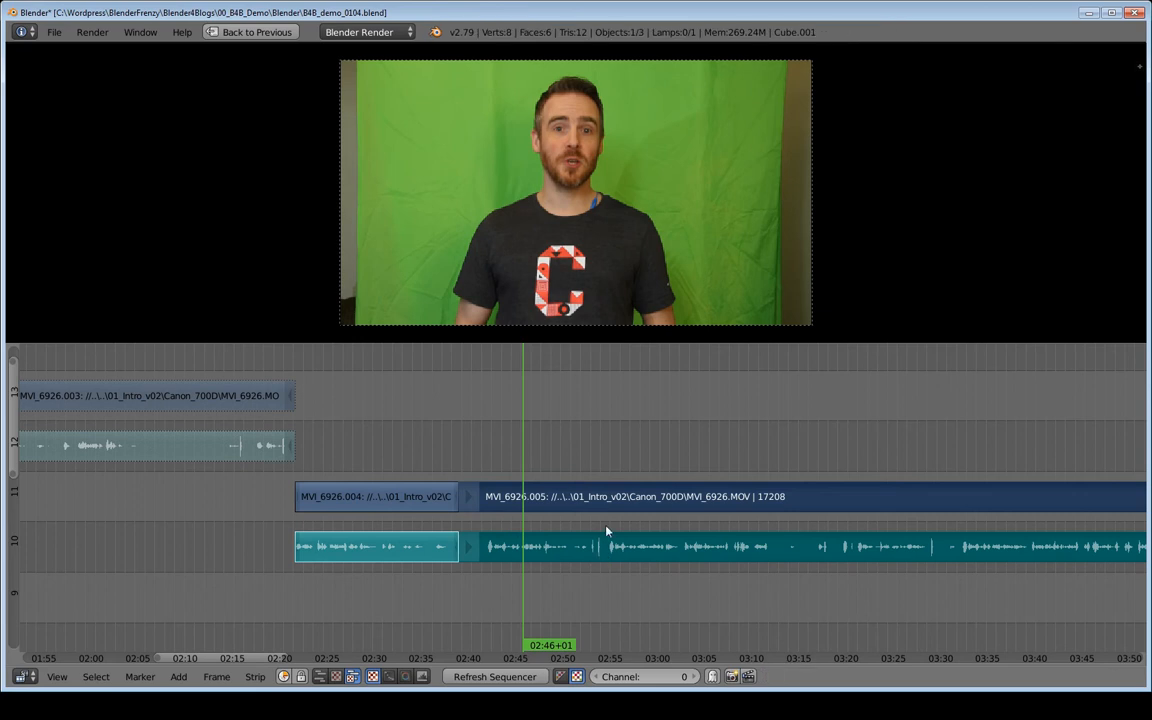
click(609, 472)
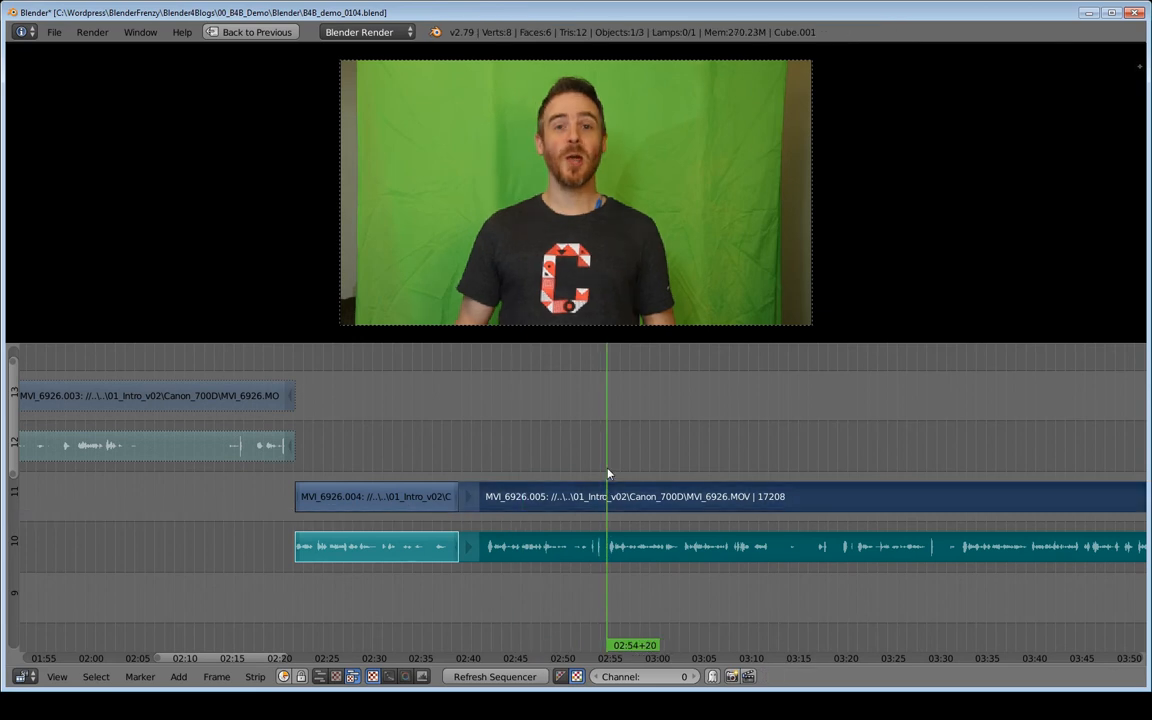
key(alt+a)
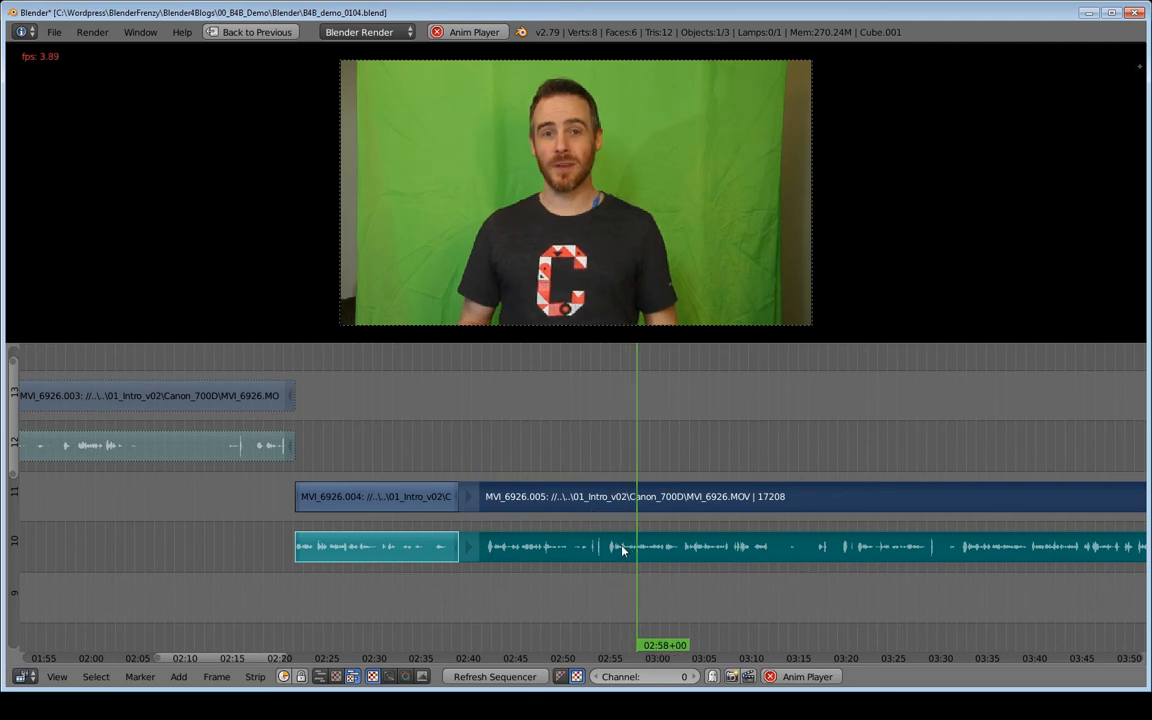
key(alt+a)
drag(481, 470, 488, 470)
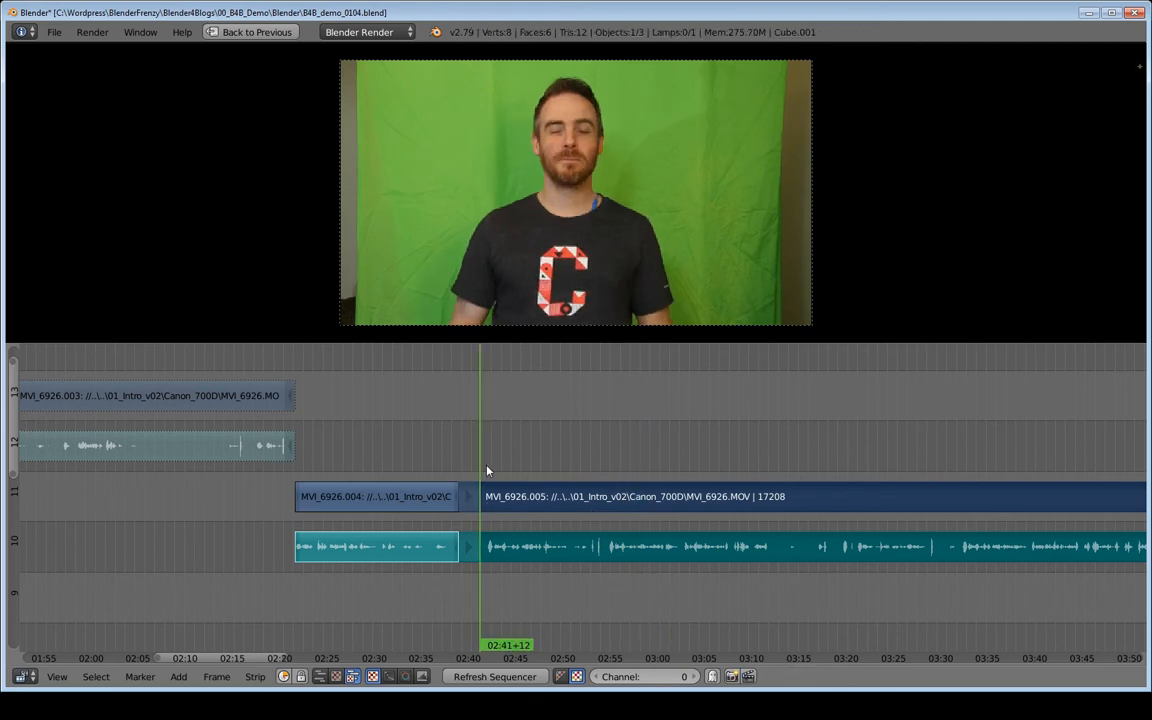
key(alt+a)
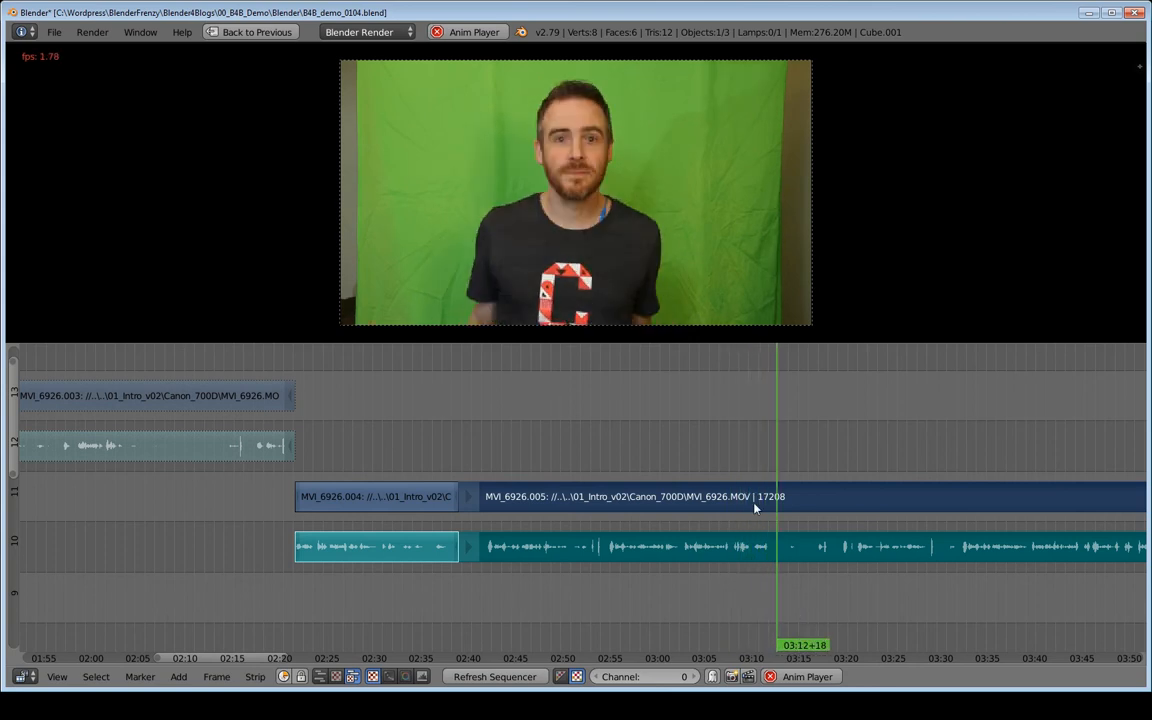
key(alt+a)
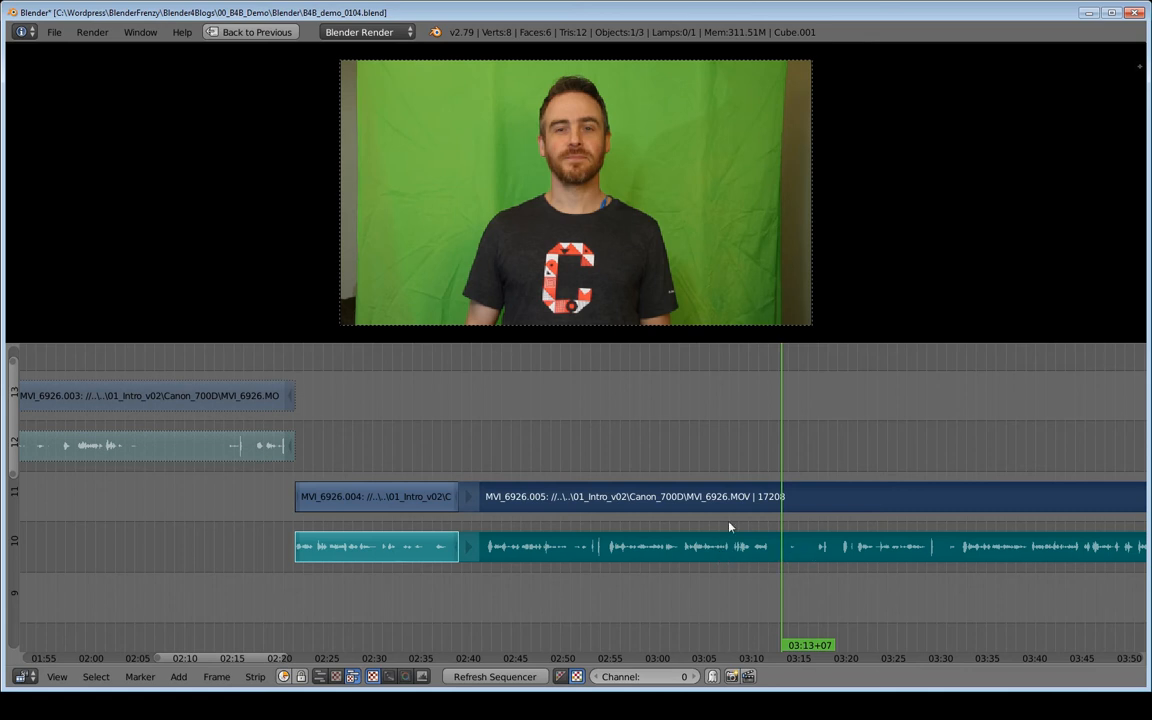
- Scroll along the timeline and play back the remaining clip from several points between about 03:13 and 04:20
middle_drag(831, 513, 716, 512)
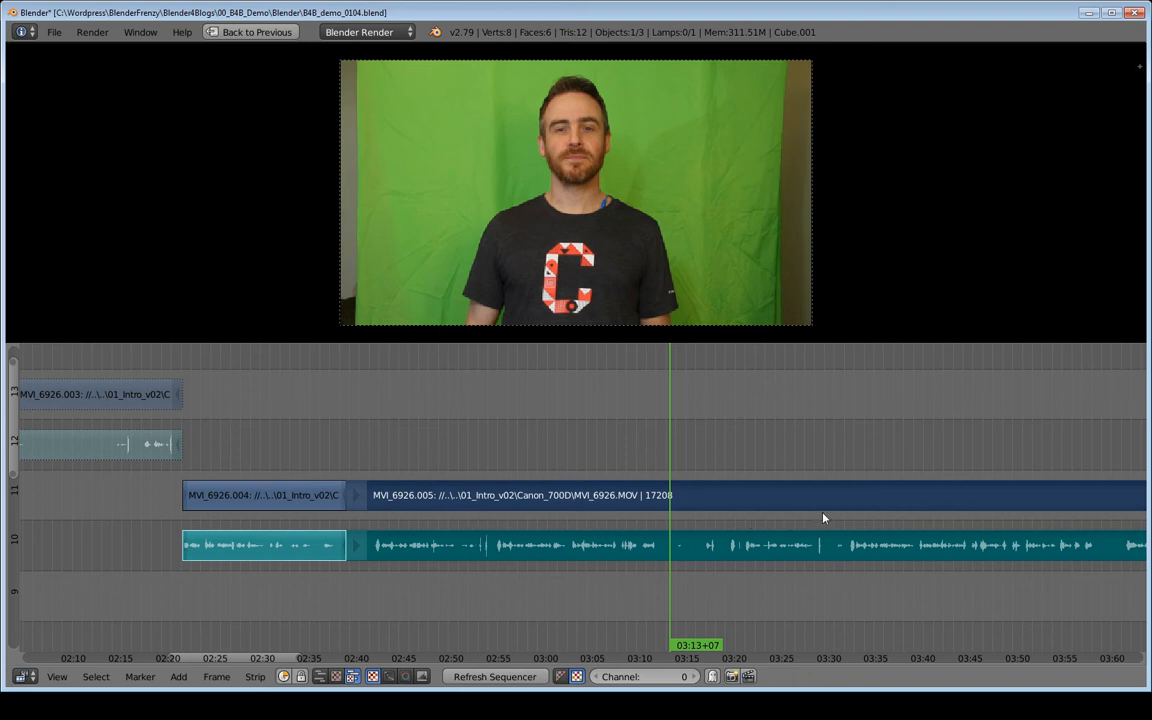
middle_drag(850, 528, 635, 531)
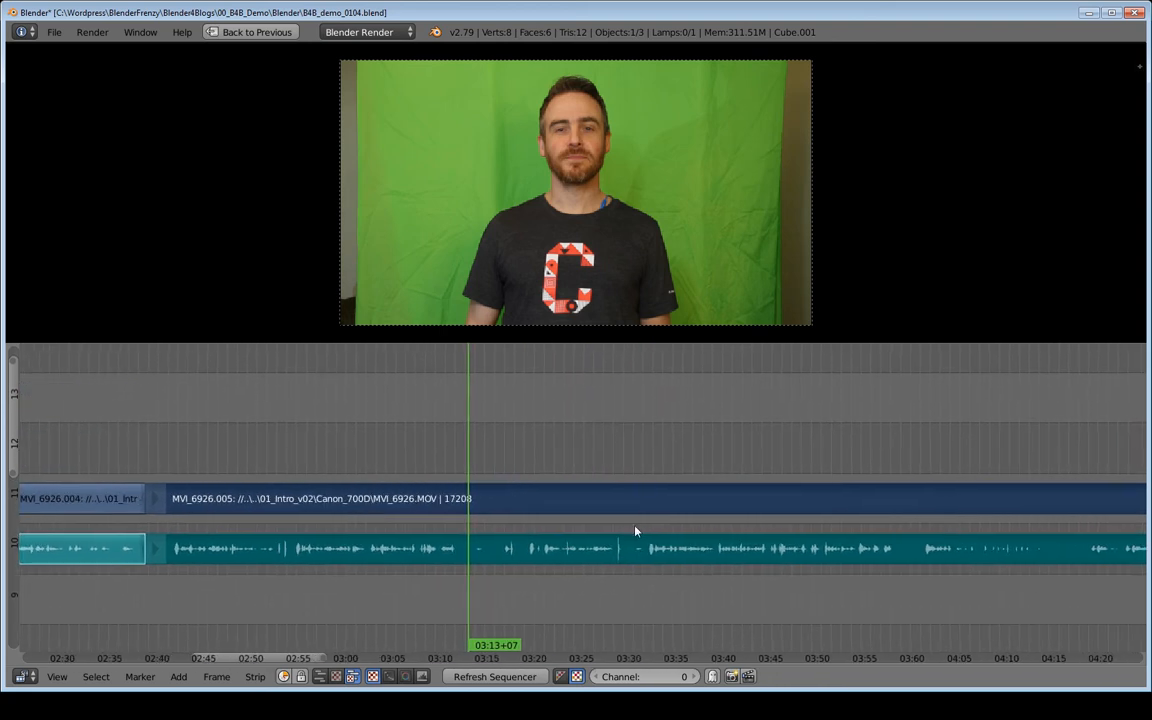
click(645, 460)
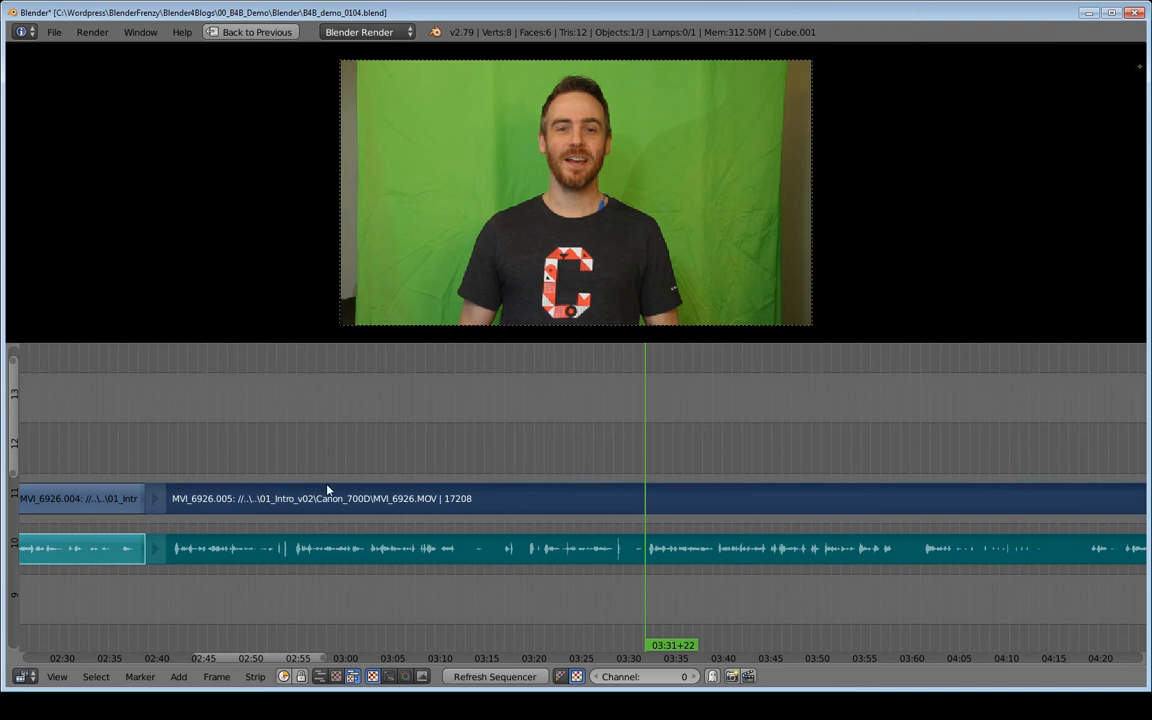
key(alt+a)
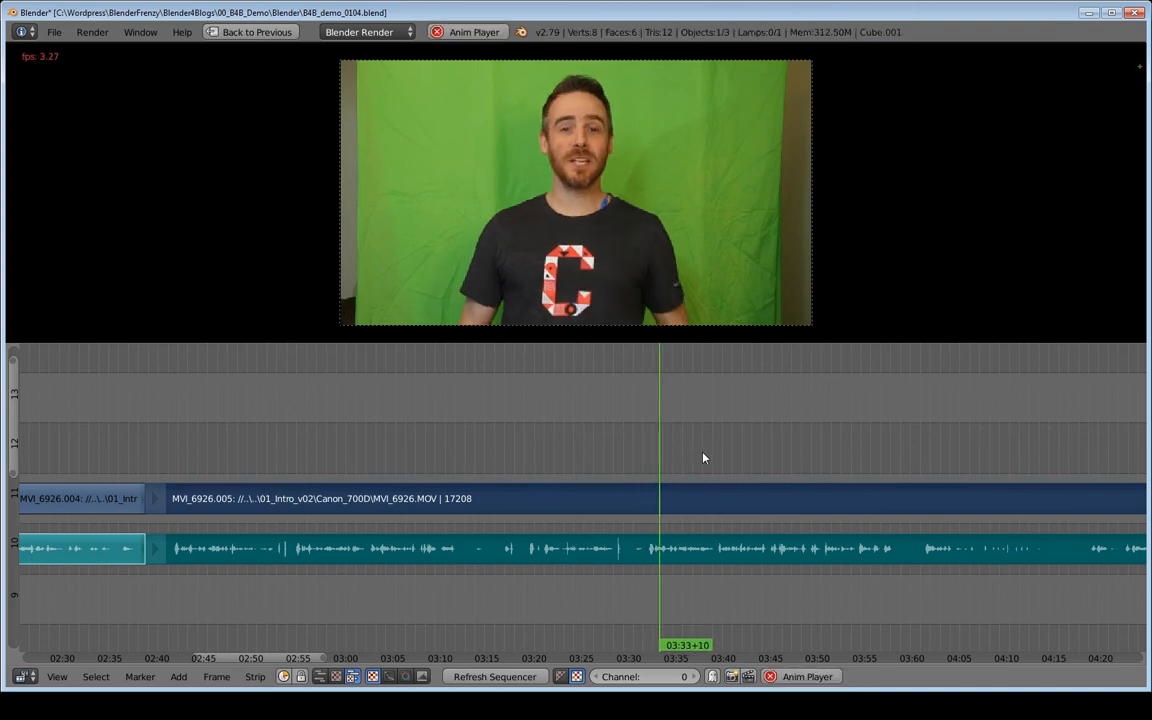
key(alt+a)
middle_drag(791, 472, 533, 452)
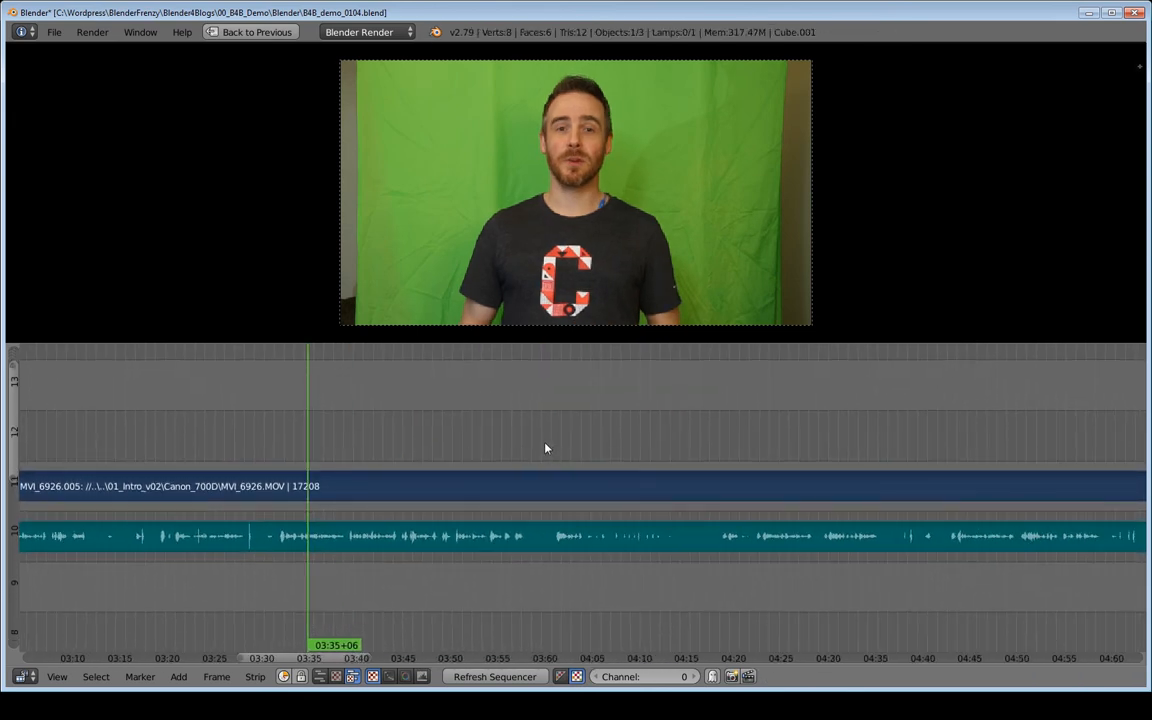
click(549, 451)
key(alt+a)
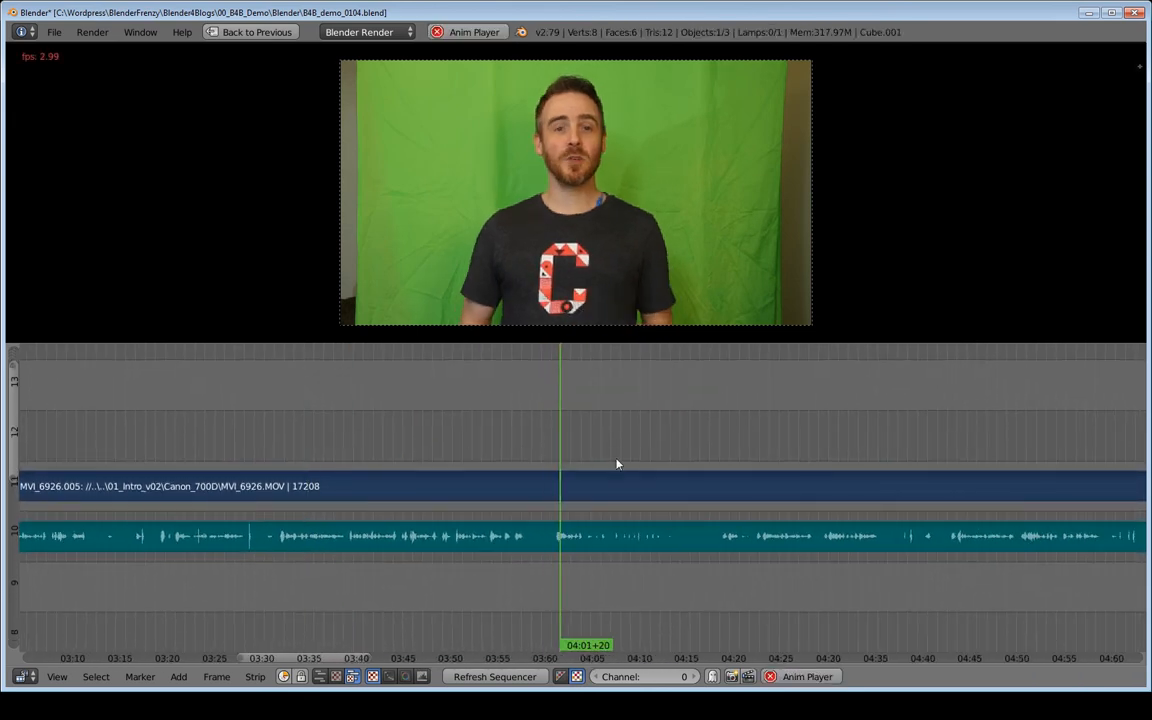
key(alt+a)
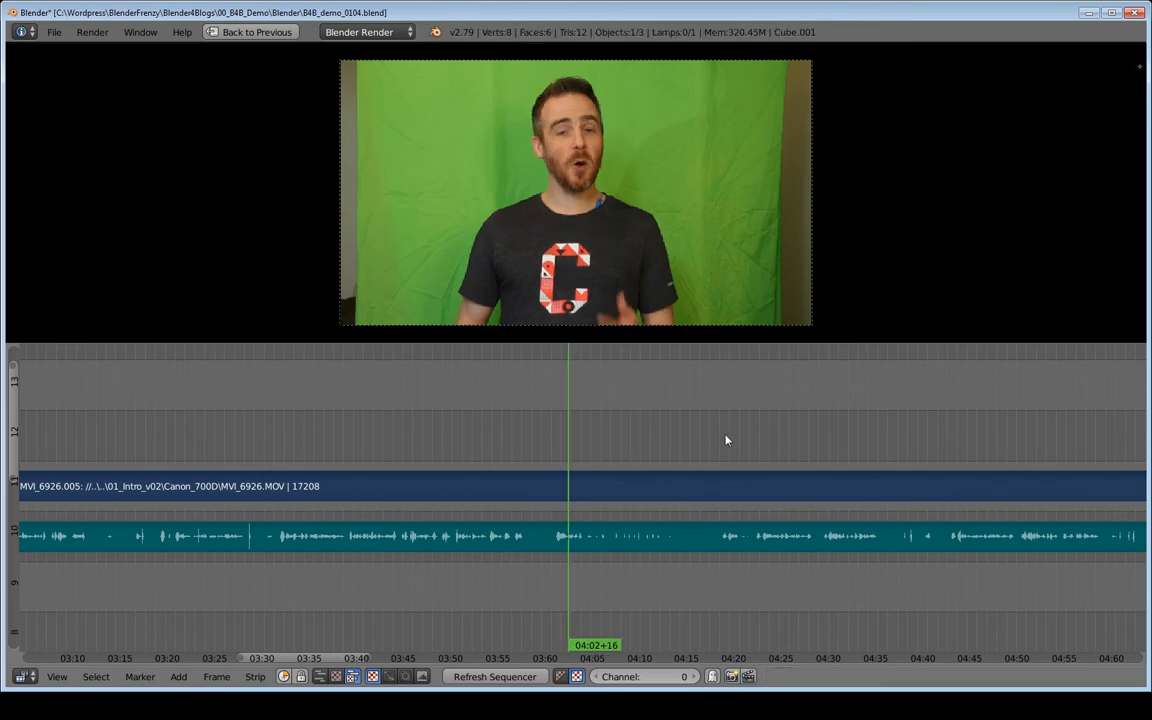
click(725, 460)
key(alt+a)
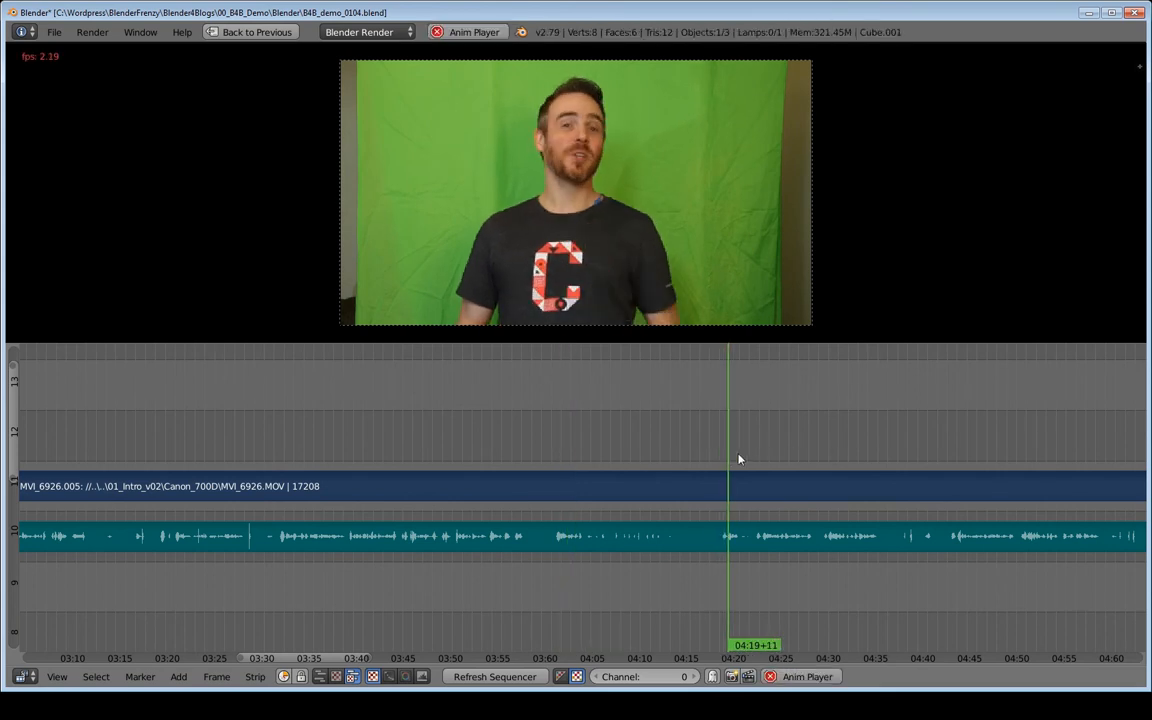
key(alt+a)
middle_drag(393, 483, 585, 471)
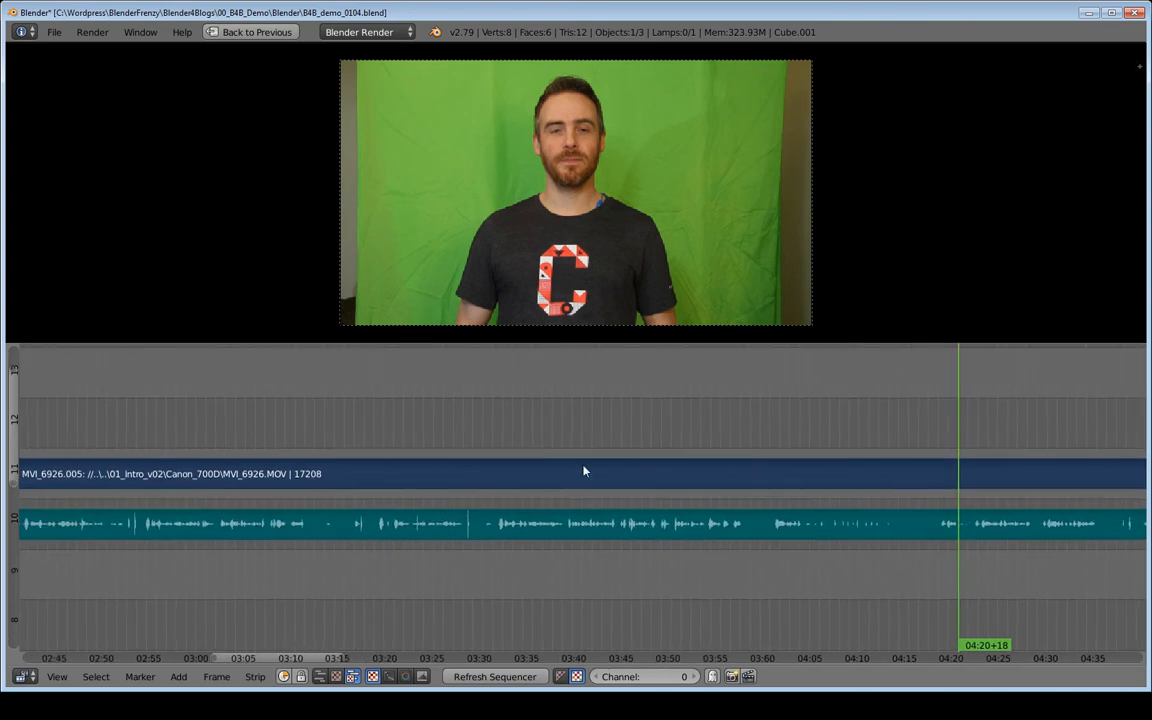
click(657, 455)
key(alt+a)
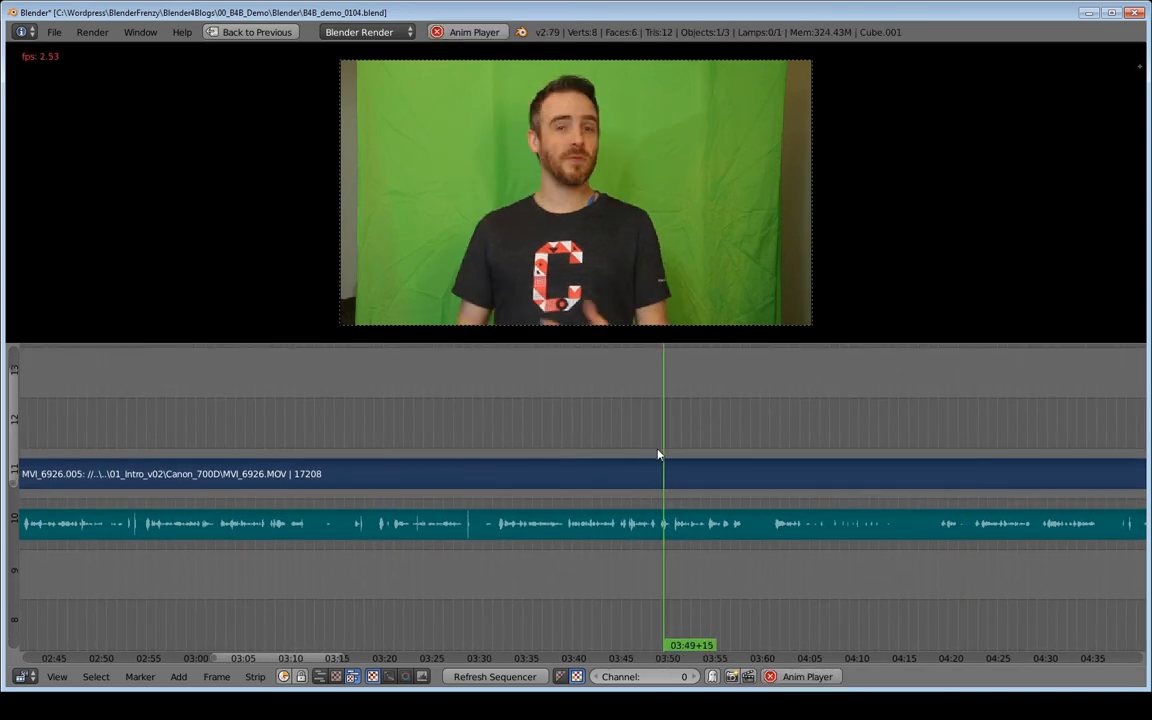
- Review the clip around 03:32, stepping frame by frame, zooming the timeline and playing back from there
key(alt+a)
click(498, 455)
key(Left)
key(Left)
key(Right)
key(Right)
scroll(497, 490, up, 4)
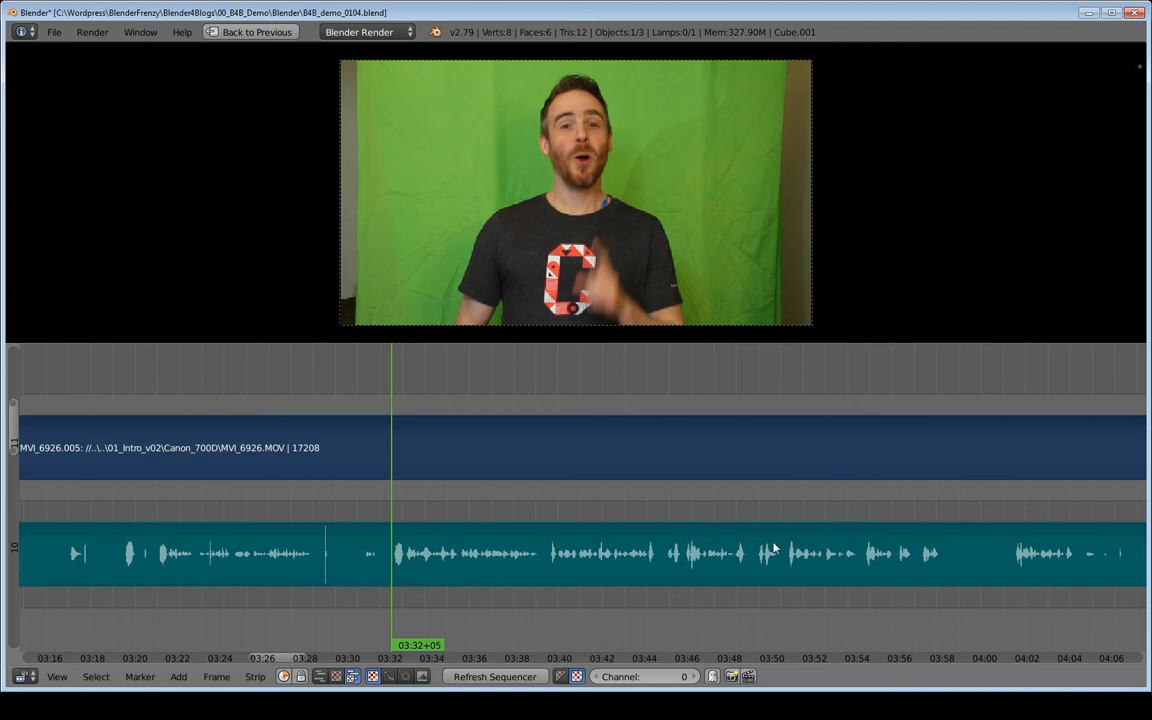
key(alt+a)
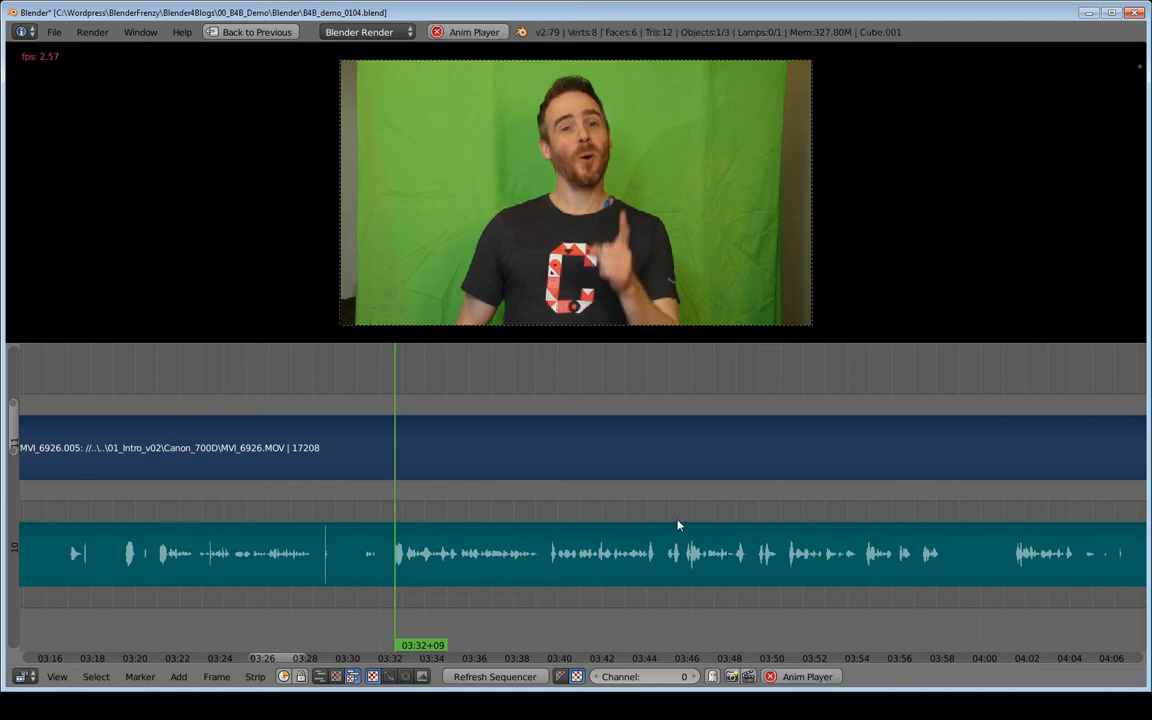
key(alt+a)
key(alt+a)
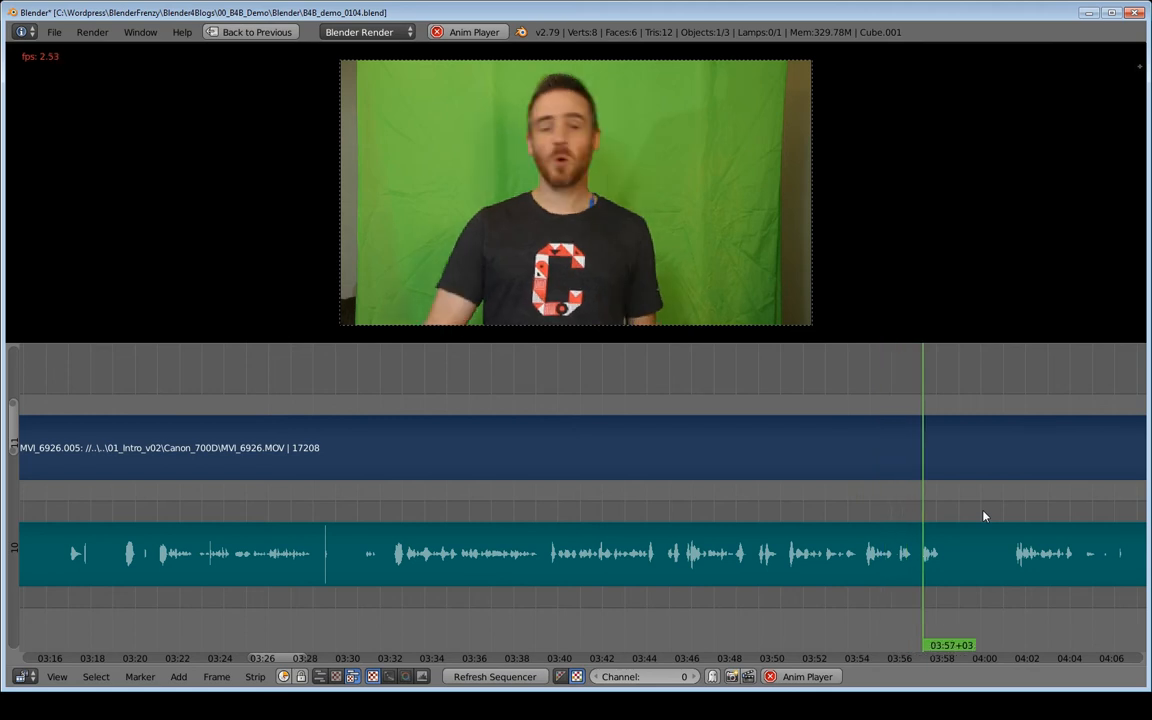
- Place the playhead at about 03:58 and cut the selected video and audio strips there
middle_drag(985, 514, 630, 536)
key(alt+a)
drag(630, 536, 640, 532)
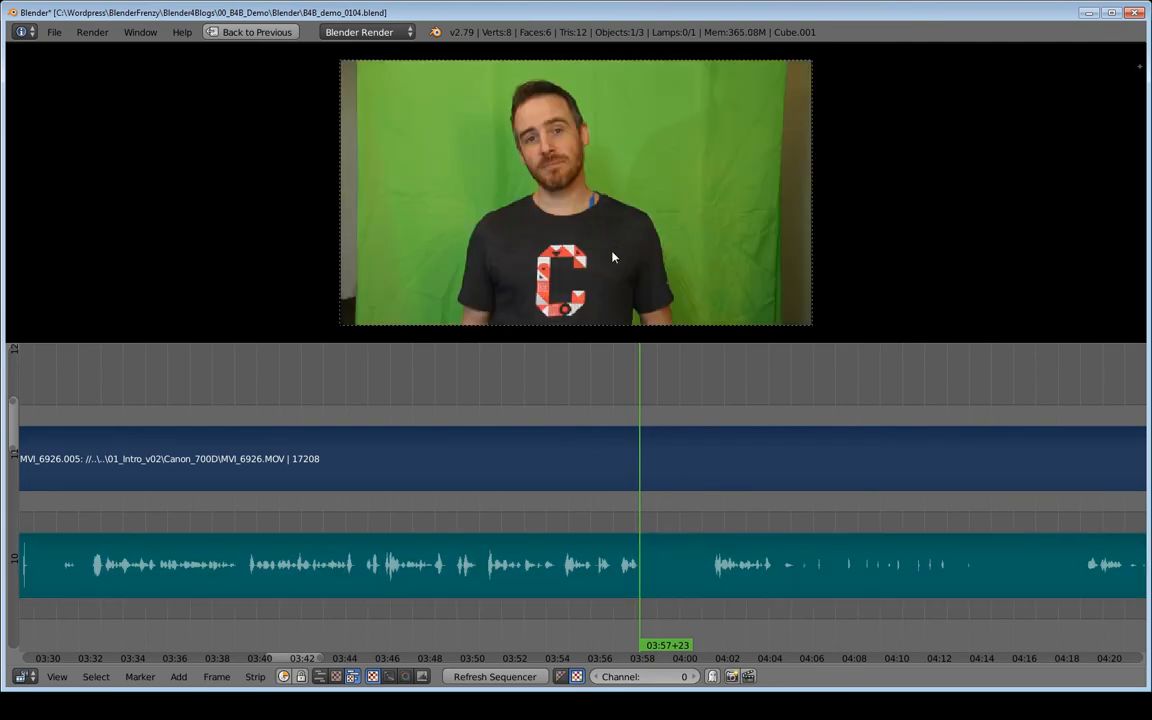
drag(638, 400, 644, 405)
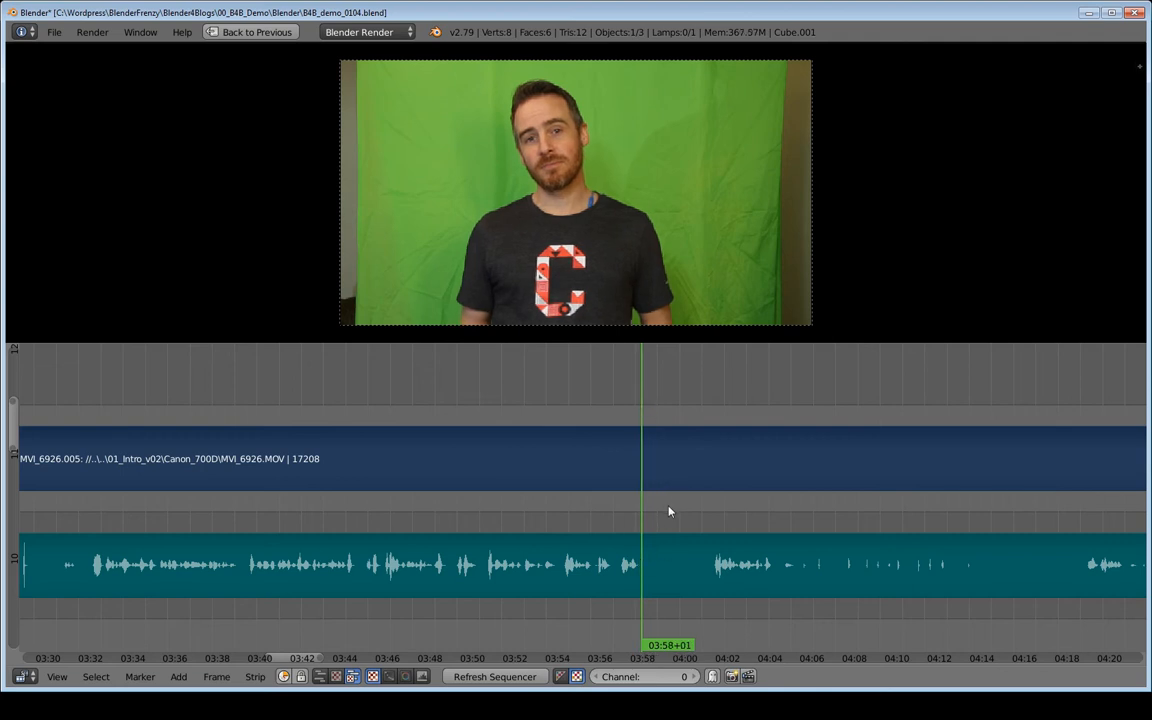
middle_drag(422, 498, 690, 497)
middle_drag(690, 497, 866, 474)
scroll(834, 479, down, 1)
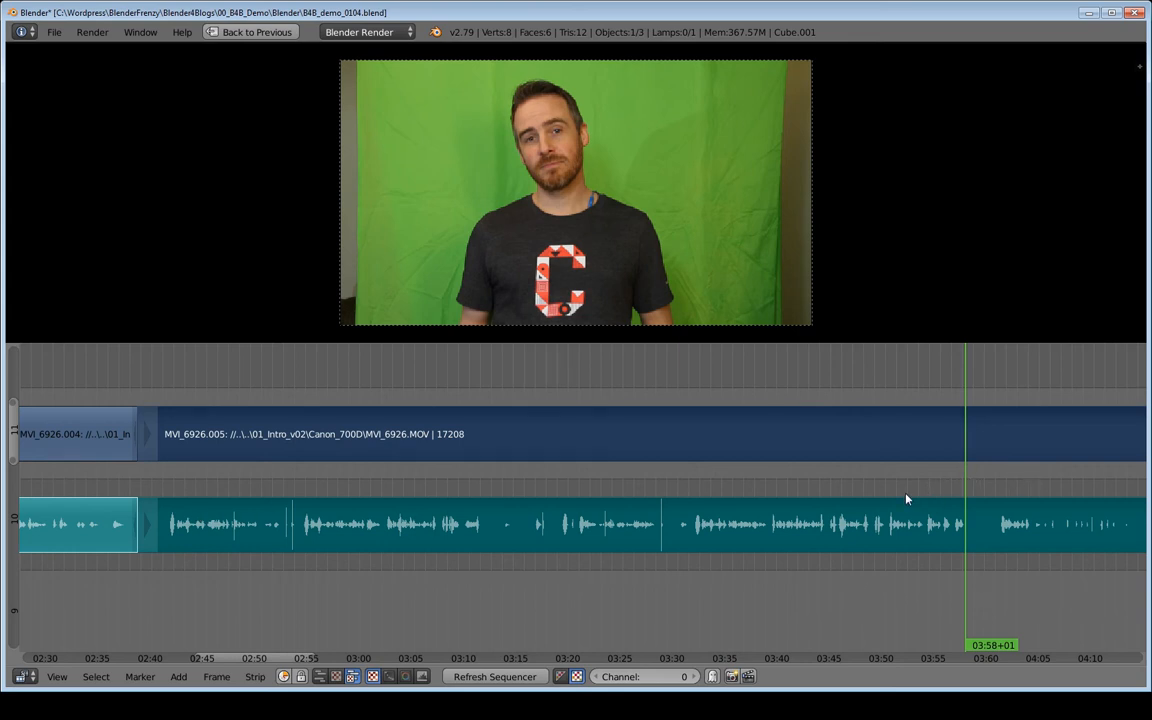
key(k)
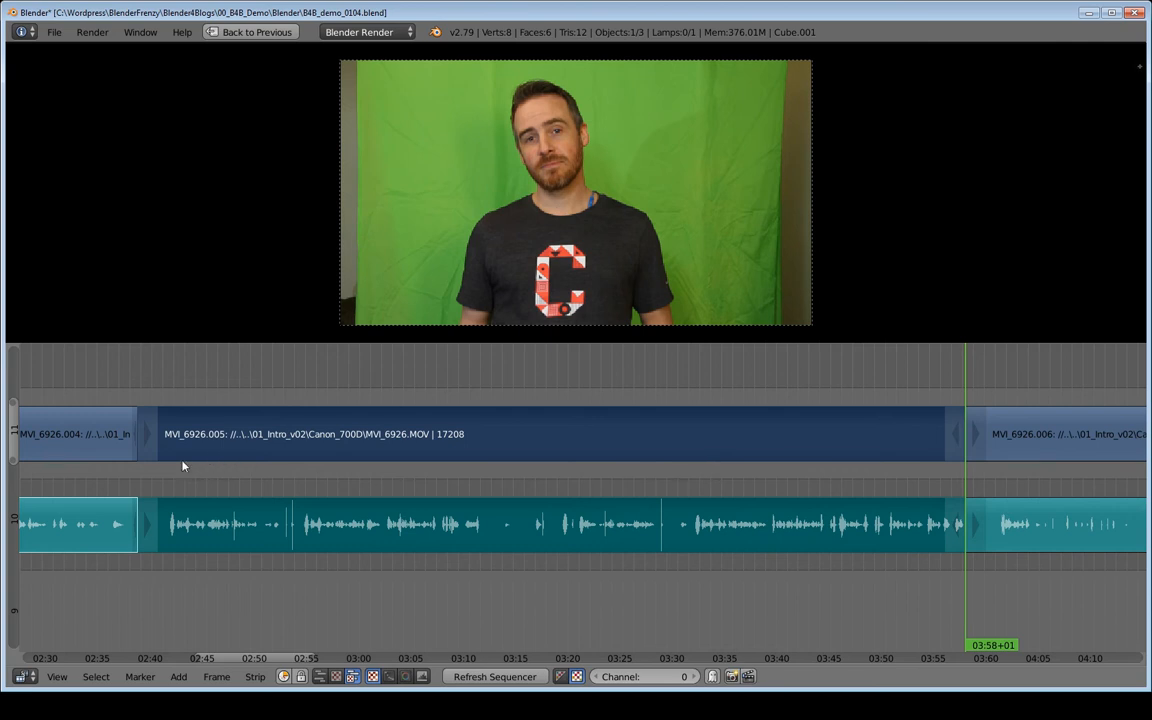
- Cut the video and audio strips at about 03:32 and slide the segment before the cut up two channels
click(696, 484)
key(alt+a)
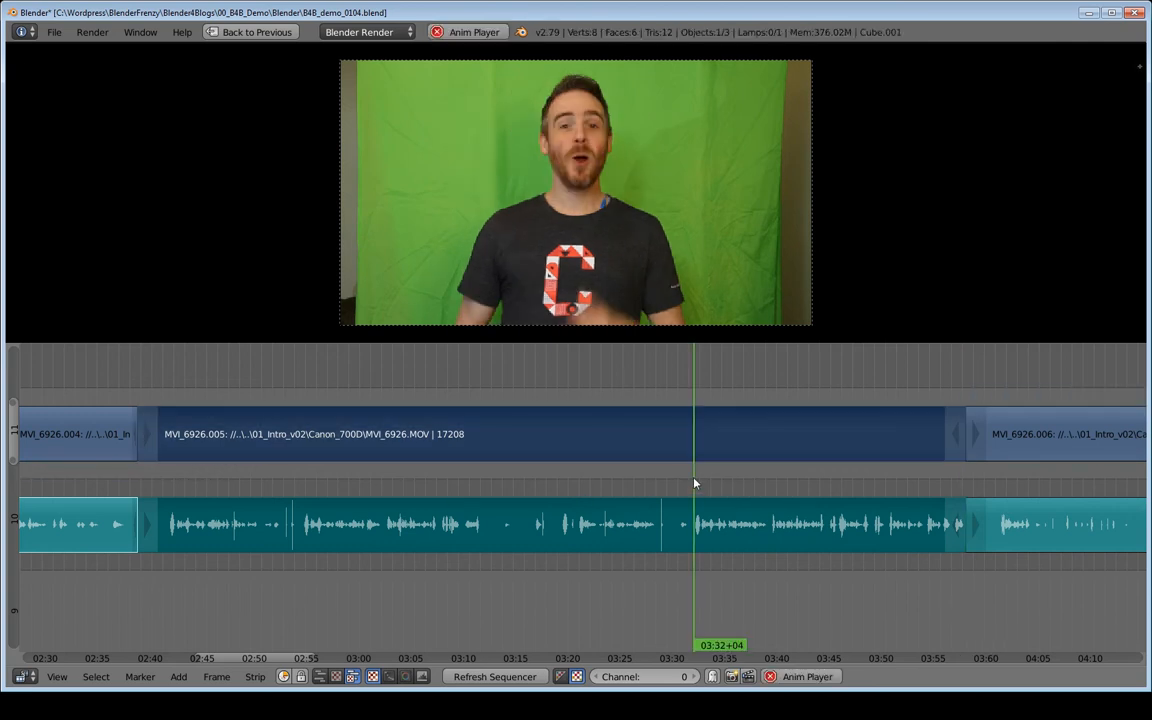
key(Escape)
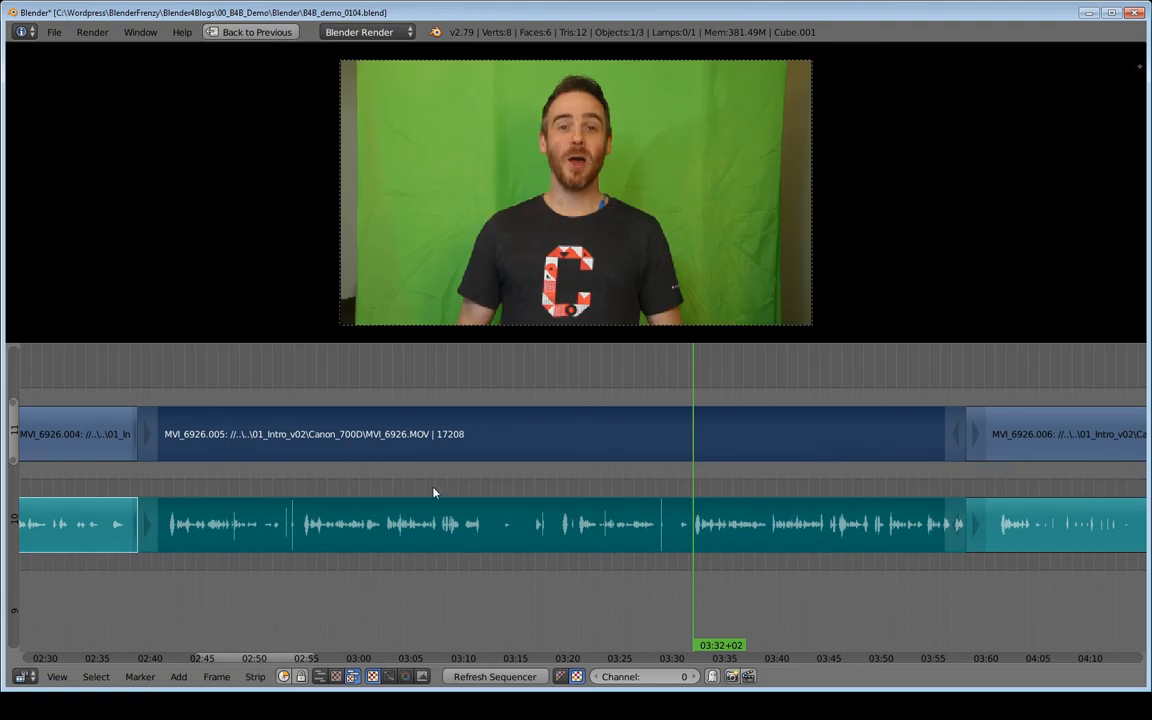
key(k)
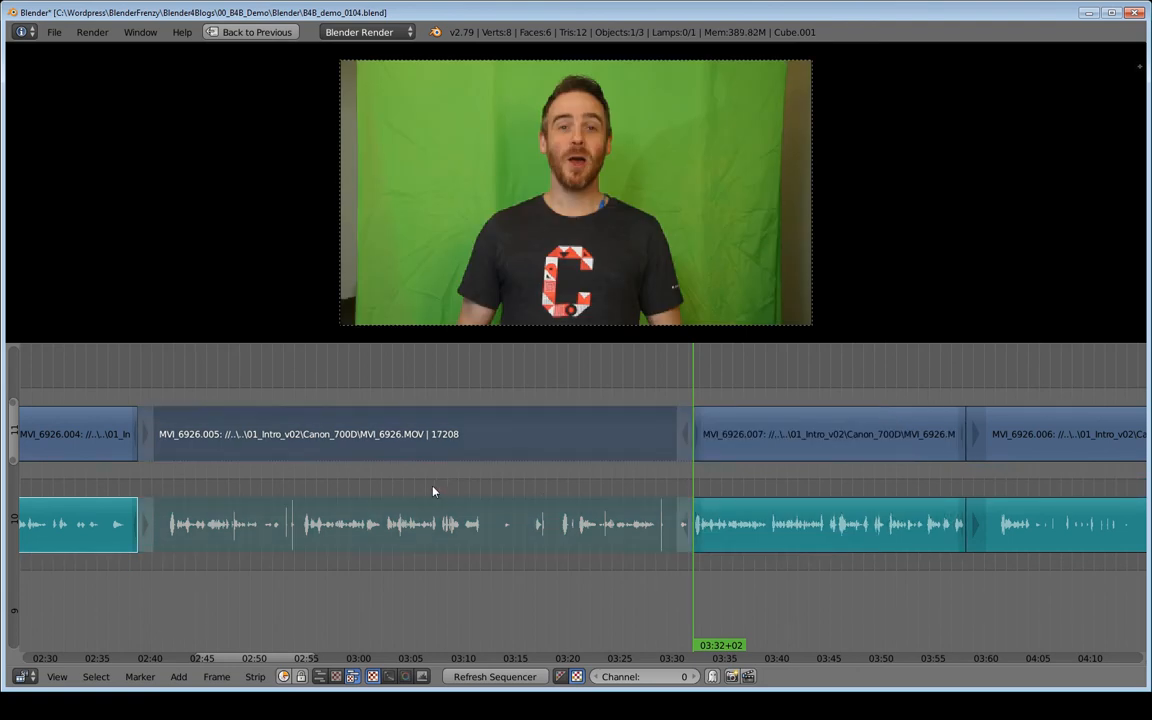
key(g)
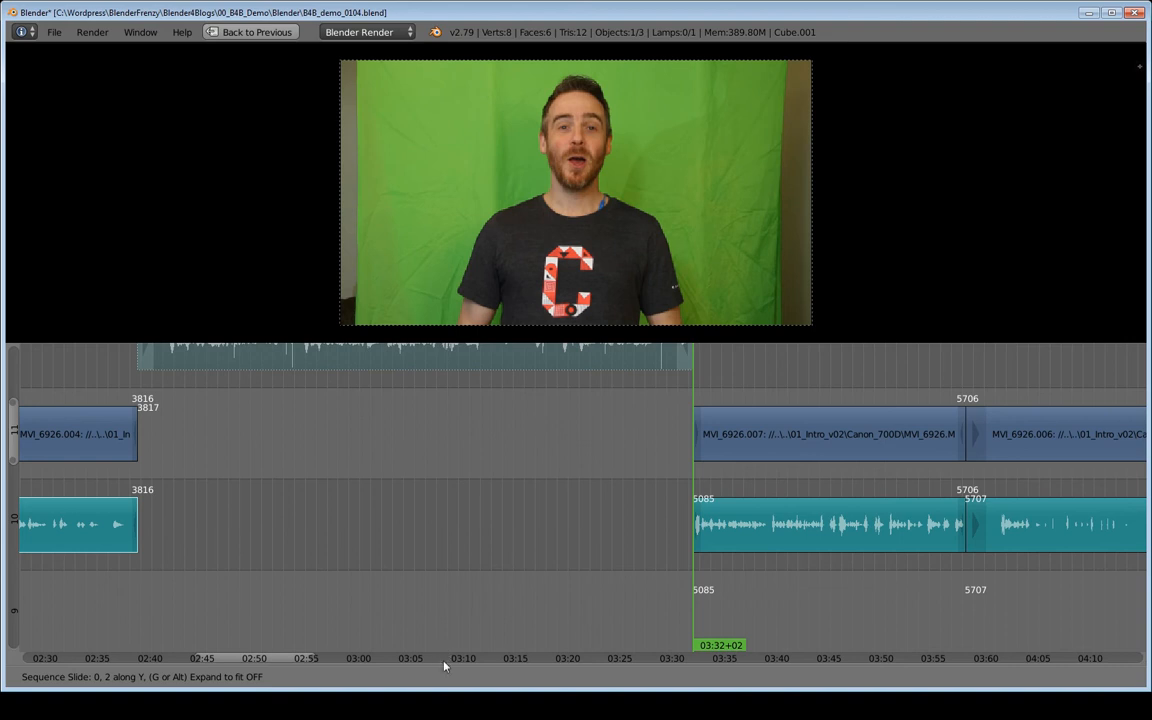
click(446, 627)
- Save the project over B4B_demo_0104.blend
middle_drag(664, 540, 397, 586)
mouse_move(538, 579)
ctrl+middle_down()
mouse_move(522, 586)
mouse_move(545, 586)
ctrl+middle_up()
key(ctrl+s)
click(560, 584)
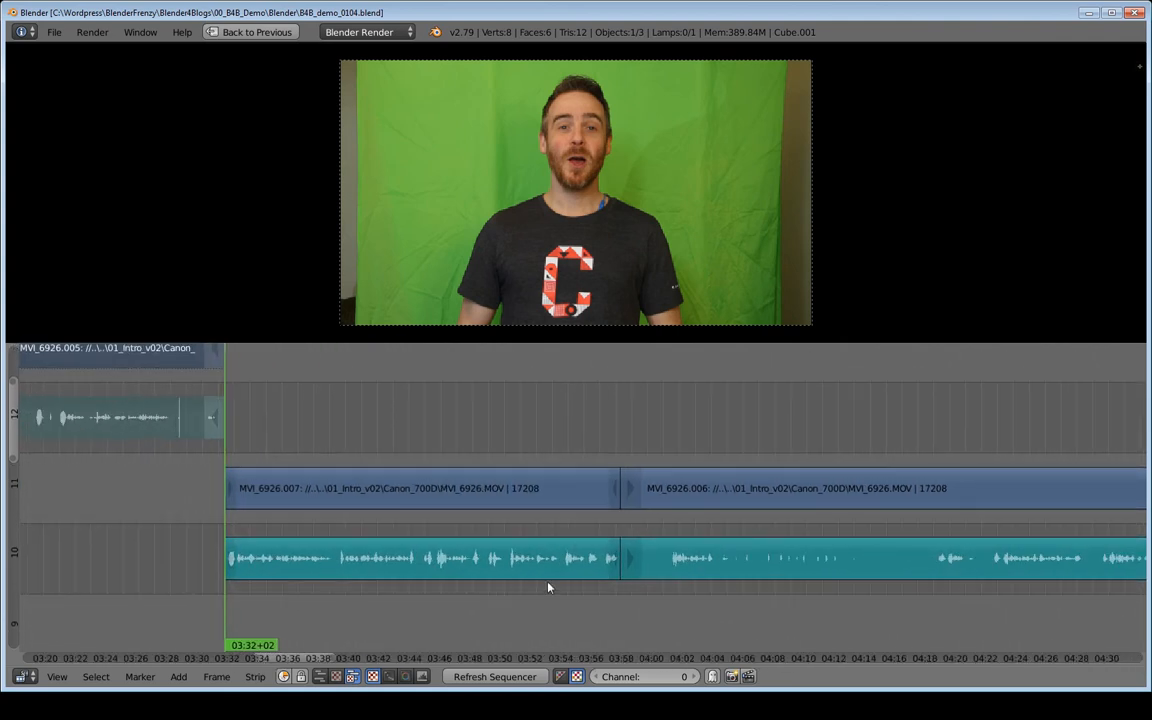
key(ctrl+s)
click(546, 582)
key(ctrl+s)
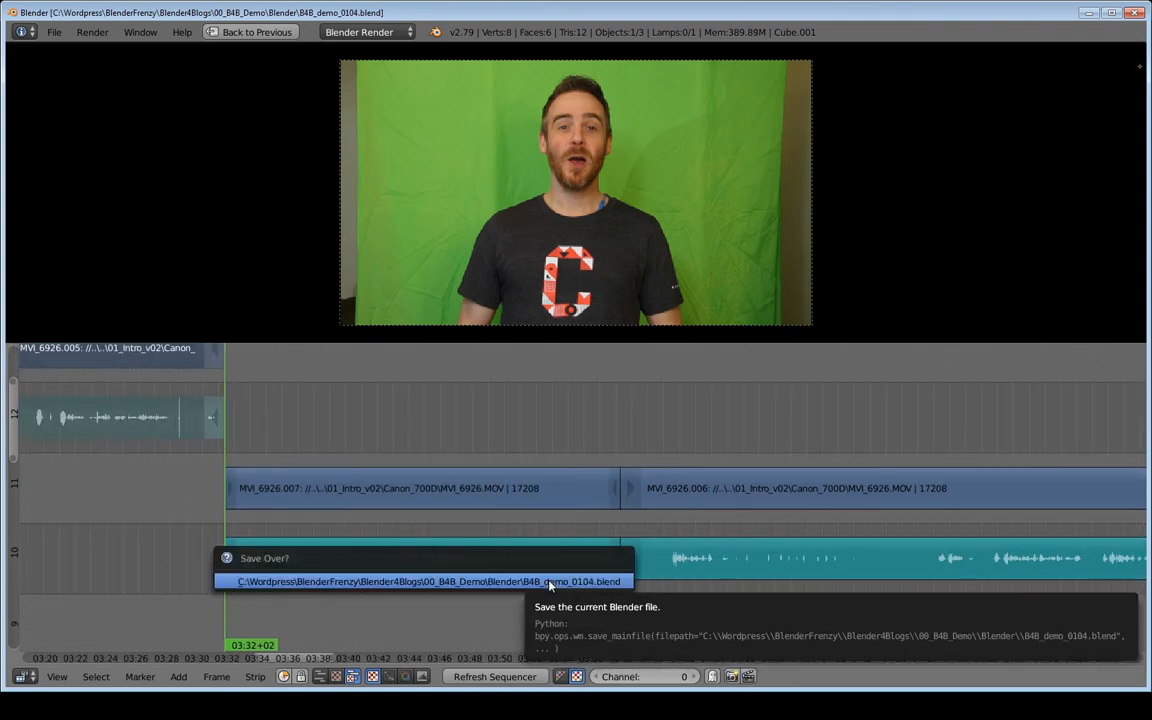
click(549, 585)
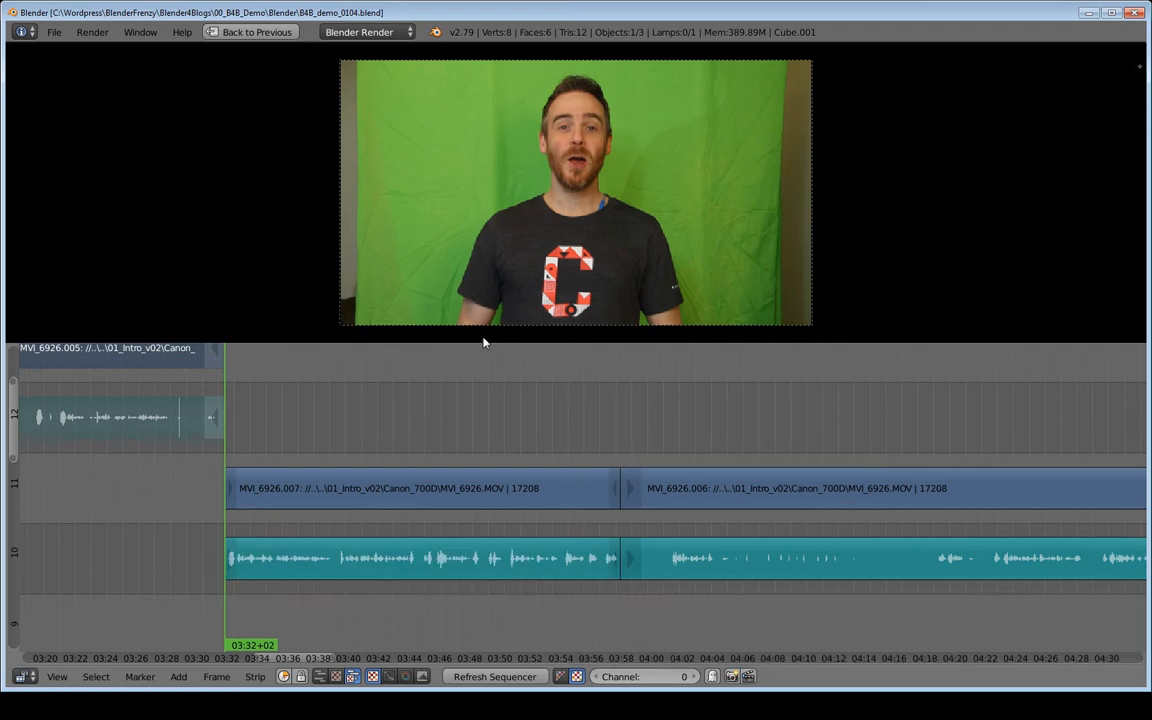
key(ctrl+s)
click(452, 466)
- Play back the edited sequence from several points between about 03:32 and 04:46
key(alt+a)
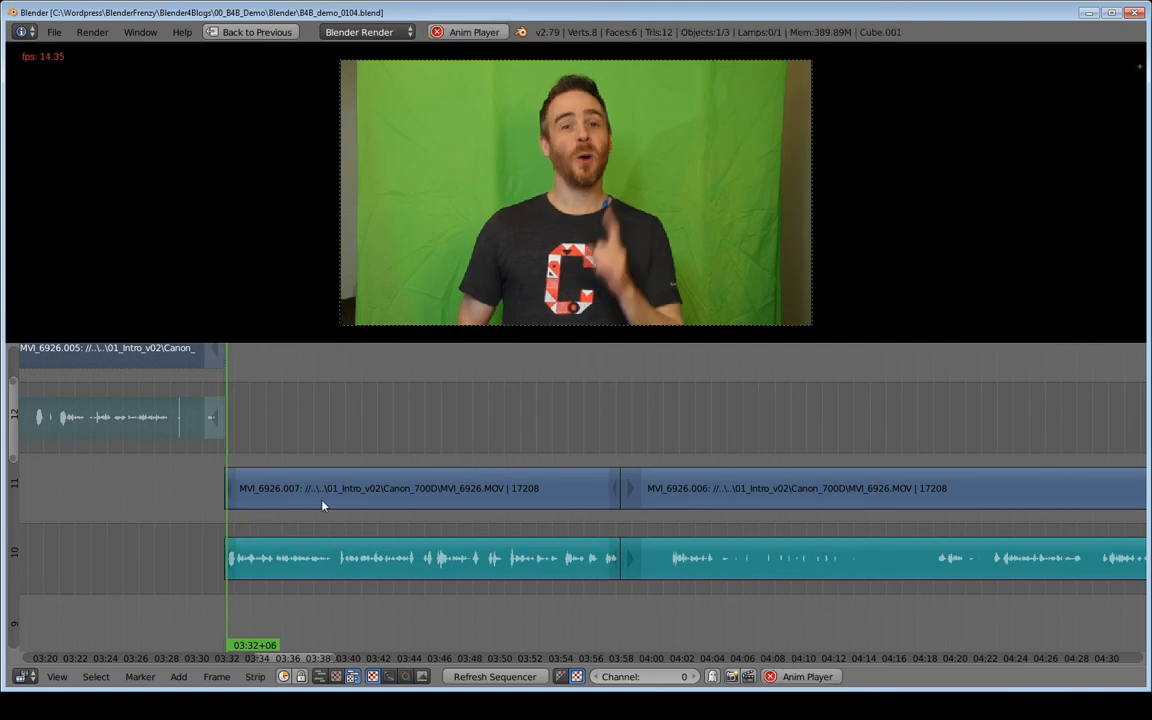
key(alt+a)
middle_drag(591, 493, 309, 500)
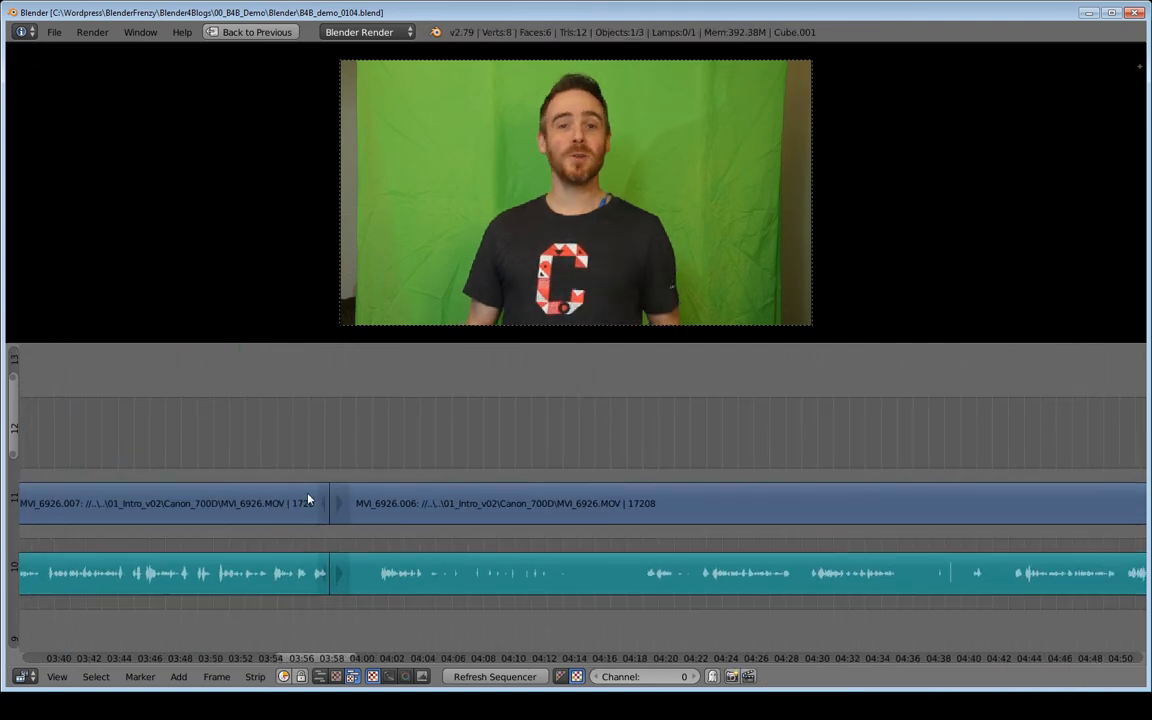
click(378, 471)
key(alt+a)
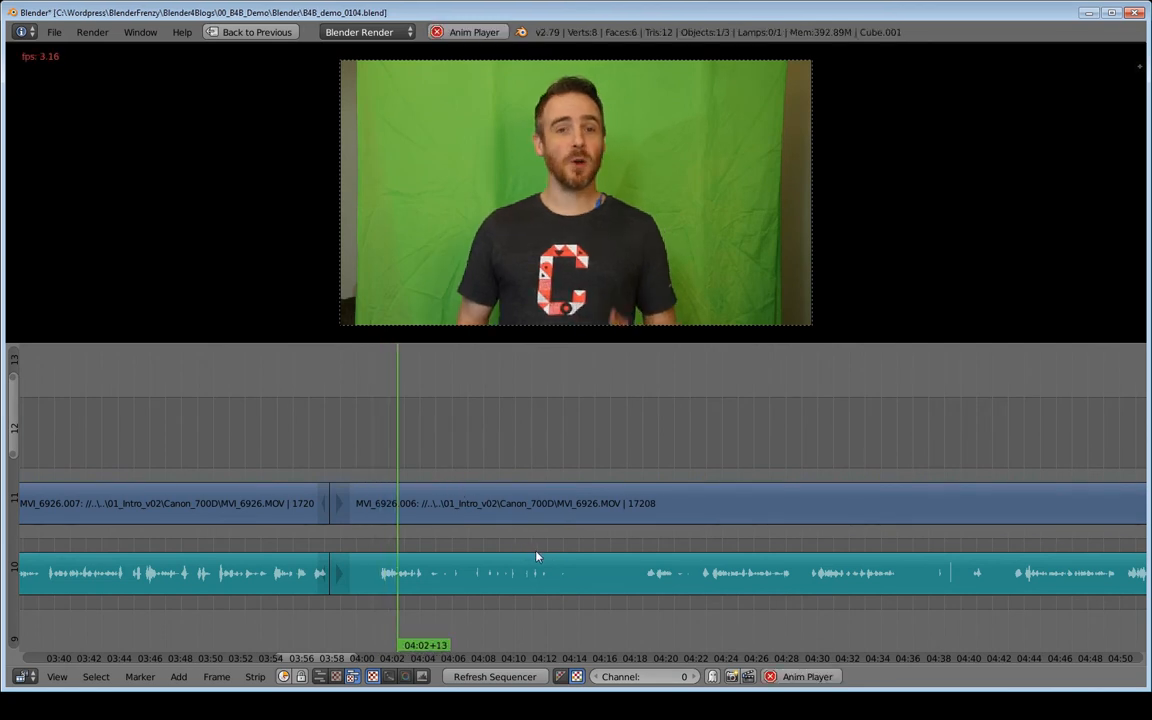
key(alt+a)
middle_drag(667, 553, 379, 557)
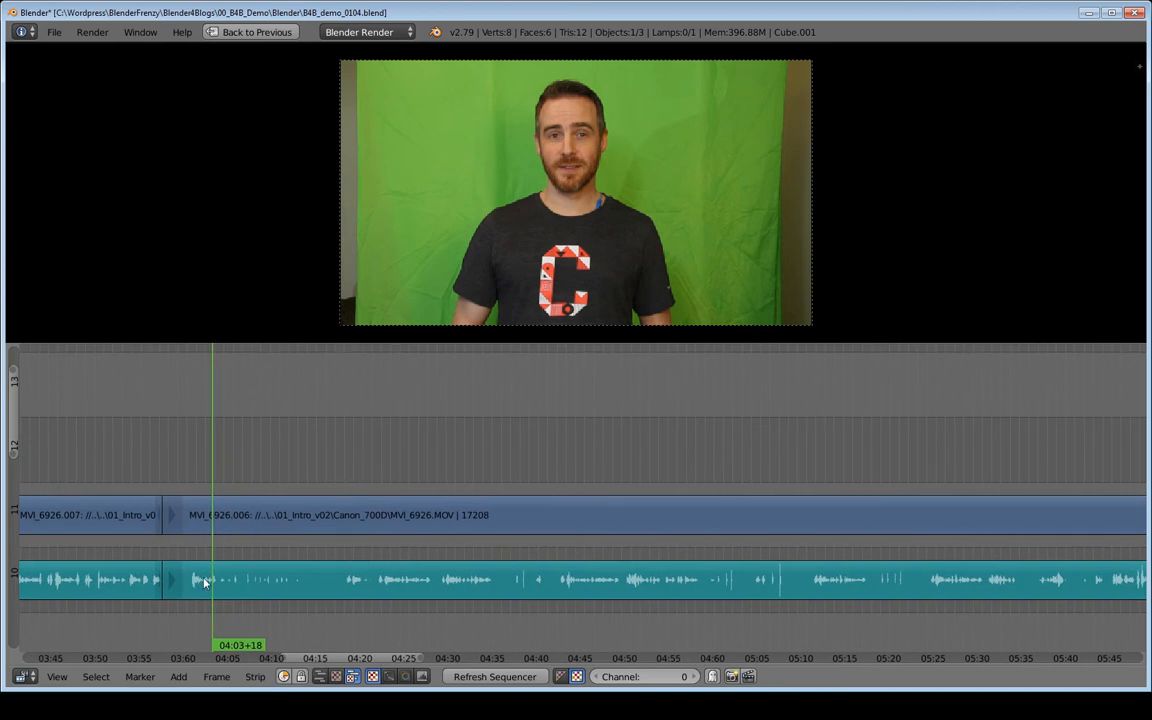
click(251, 566)
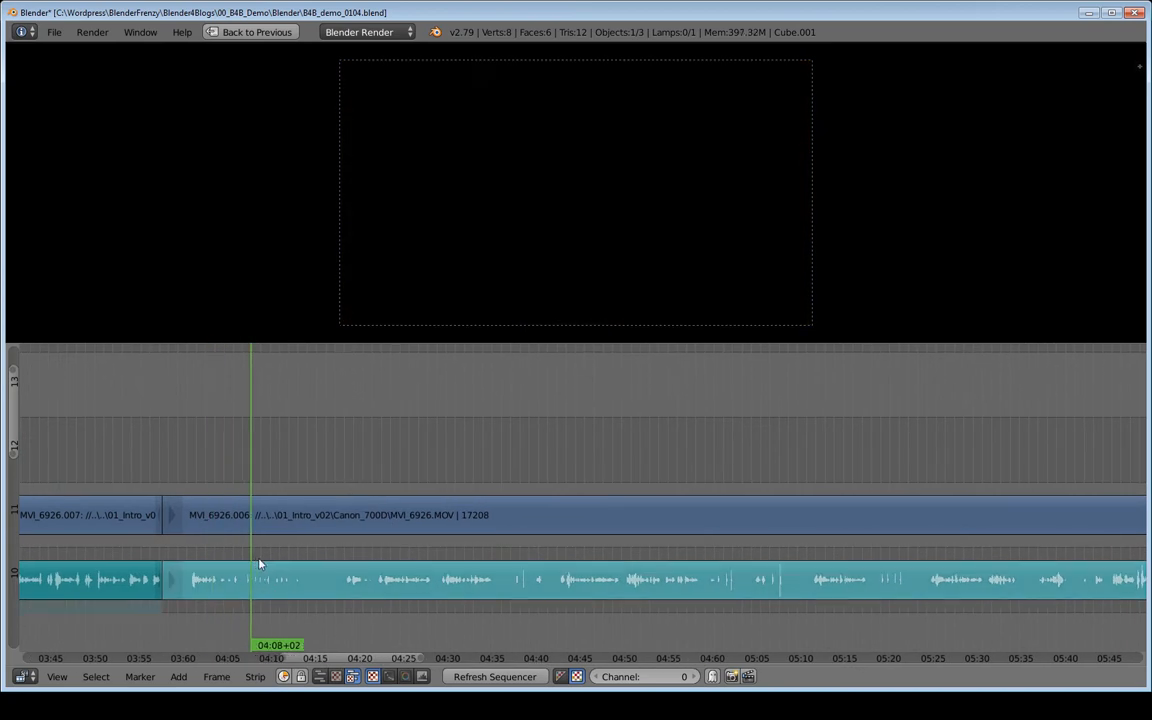
key(alt+a)
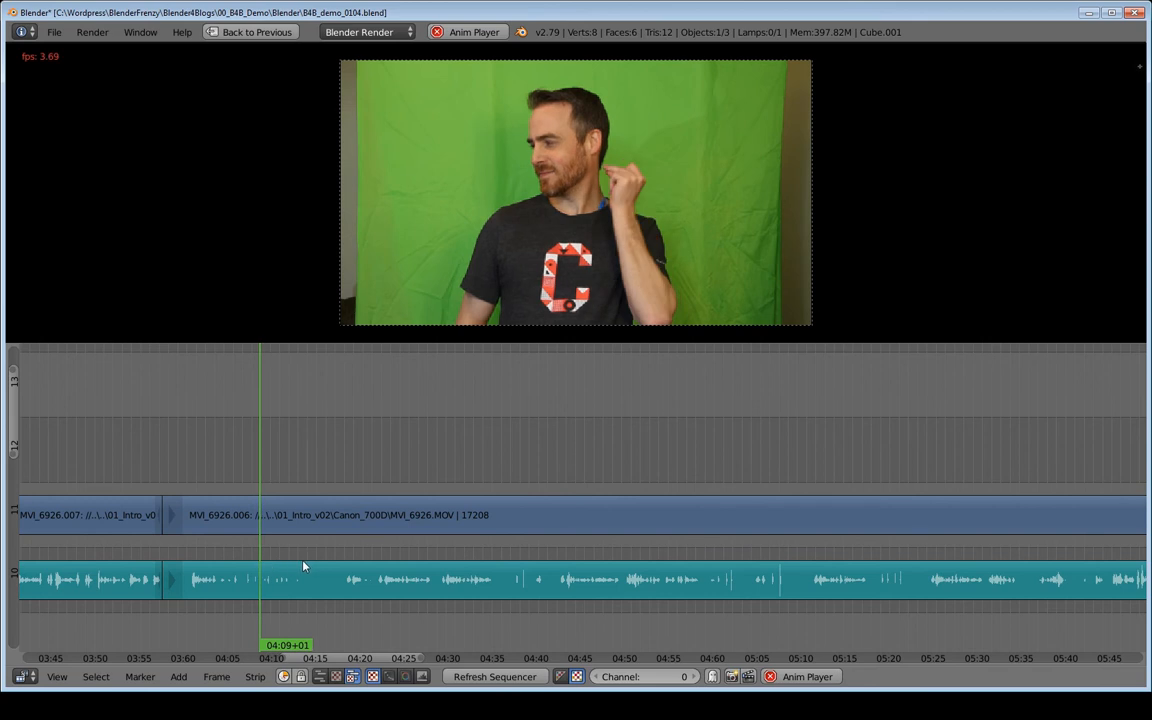
key(alt+a)
middle_drag(372, 557, 436, 555)
click(411, 550)
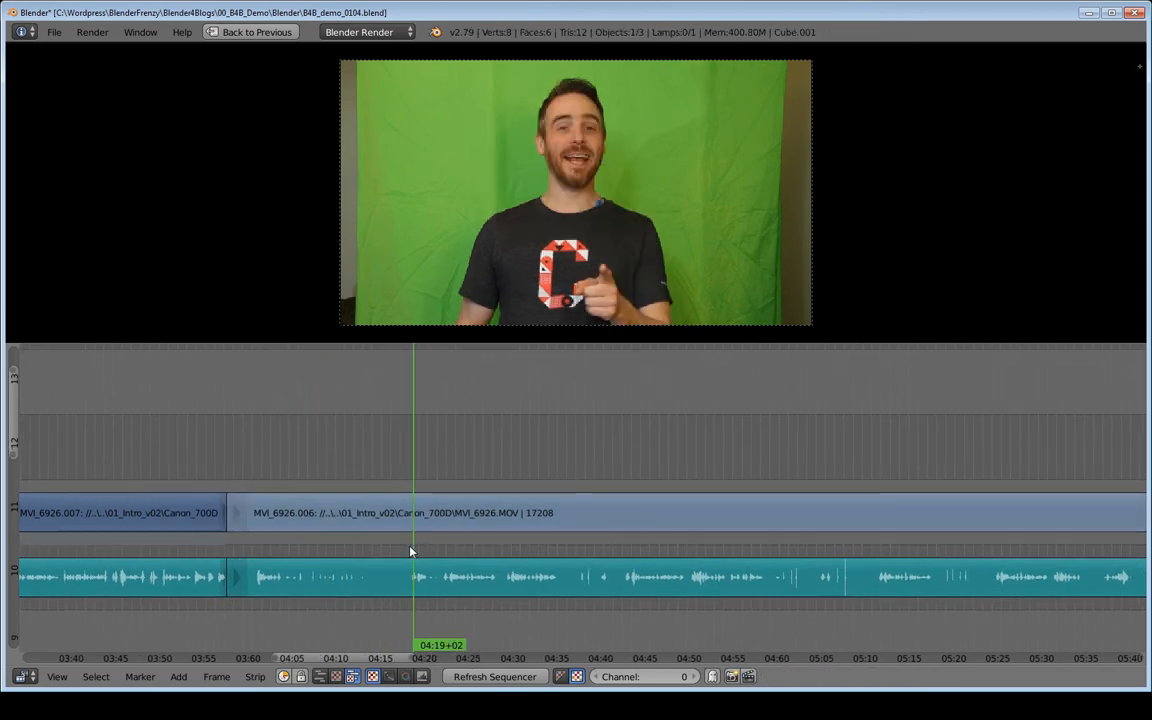
key(alt+a)
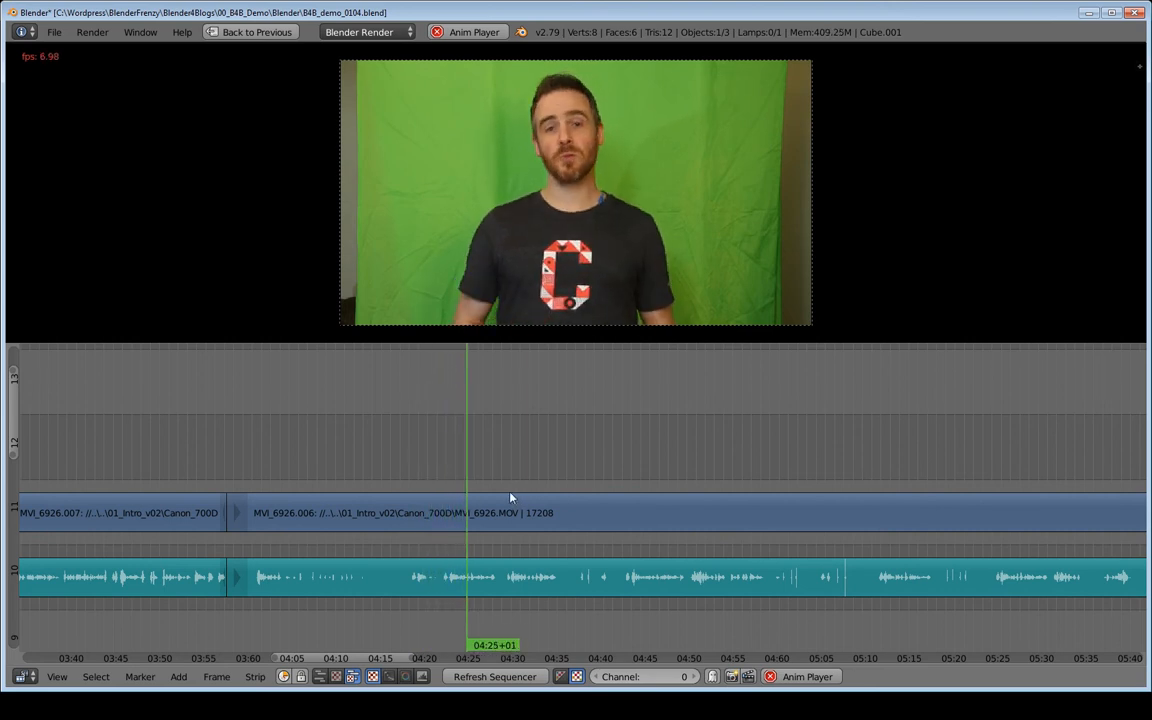
key(alt+a)
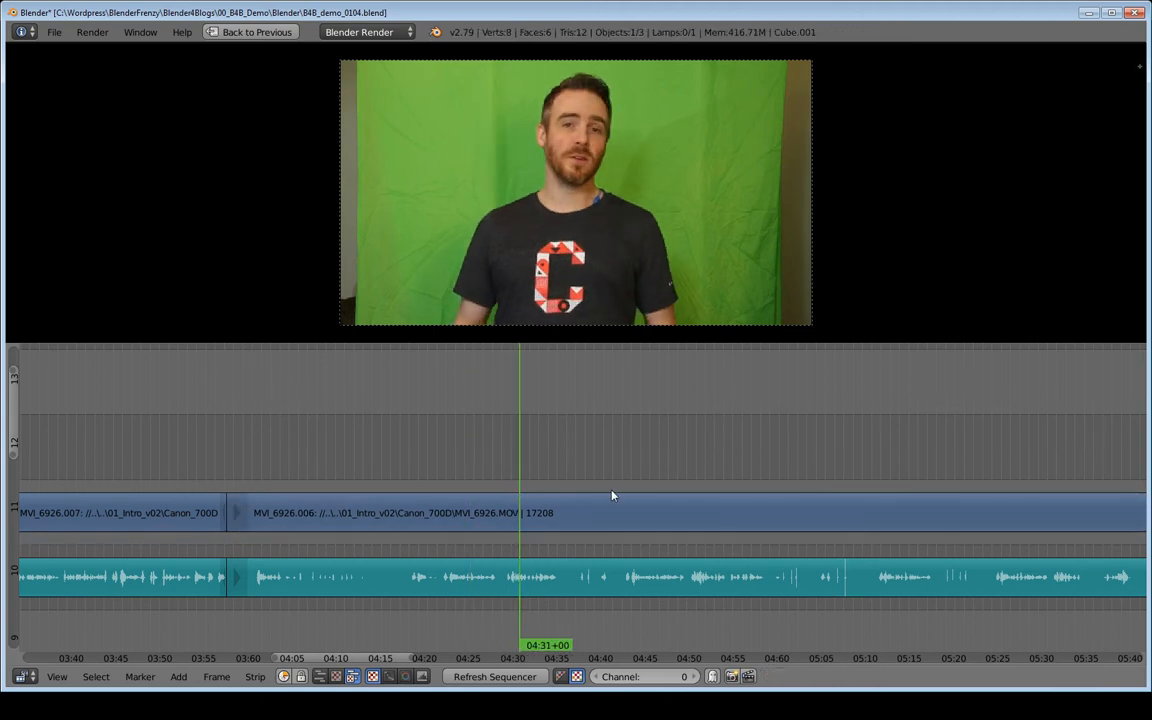
click(624, 491)
key(alt+a)
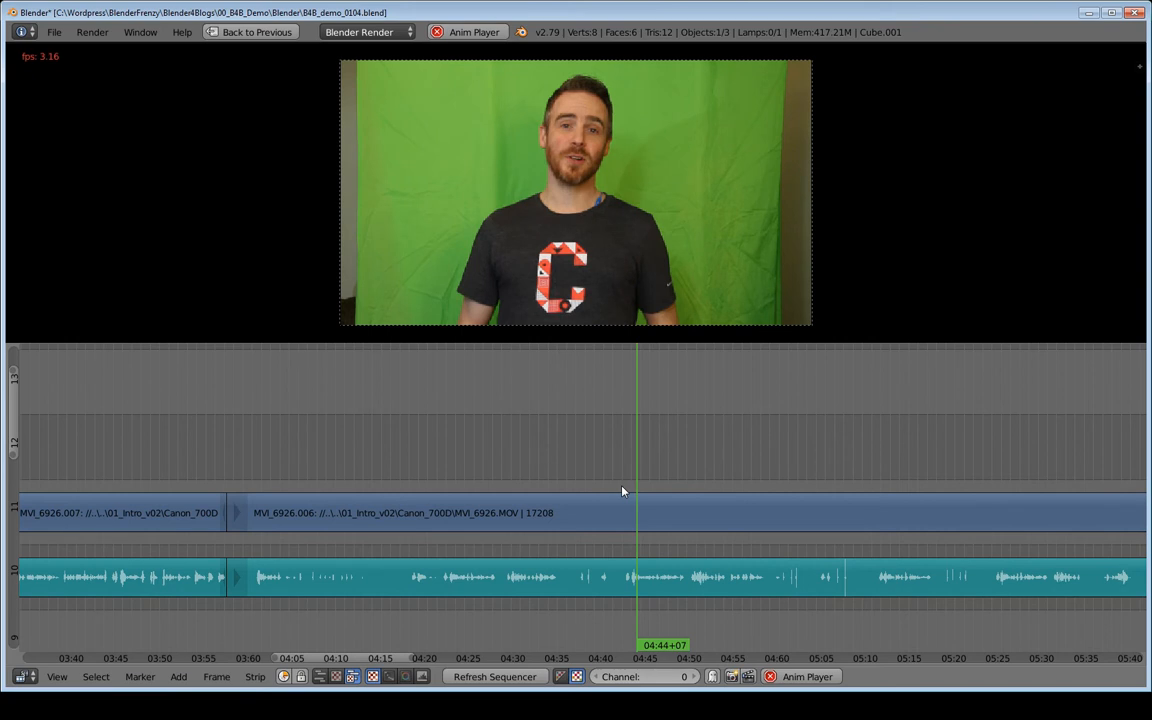
key(alt+a)
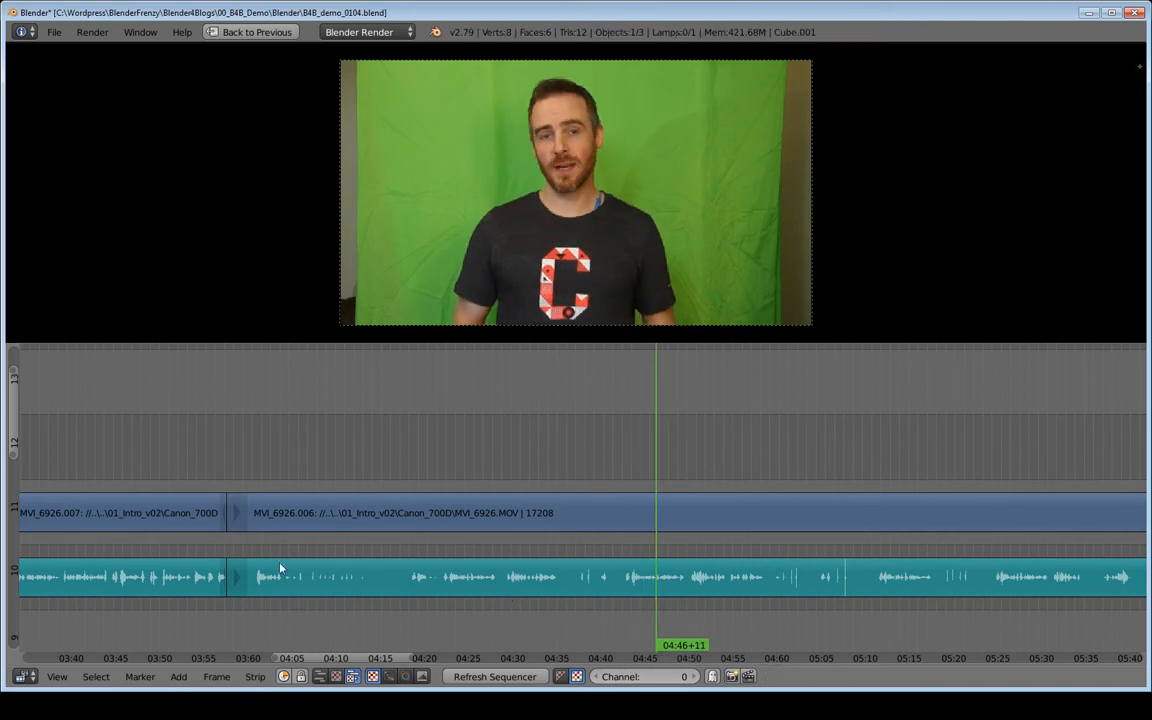
- Scroll along the timeline and play back the clip from several points between about 04:01 and 06:03
click(257, 508)
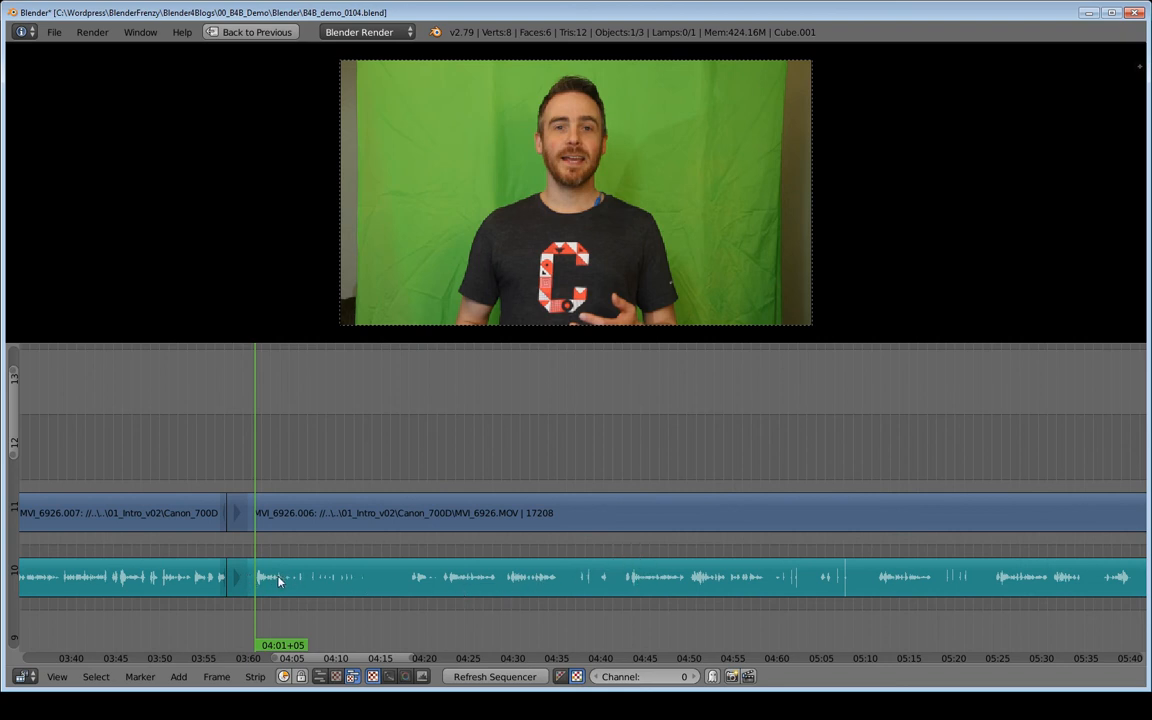
click(630, 550)
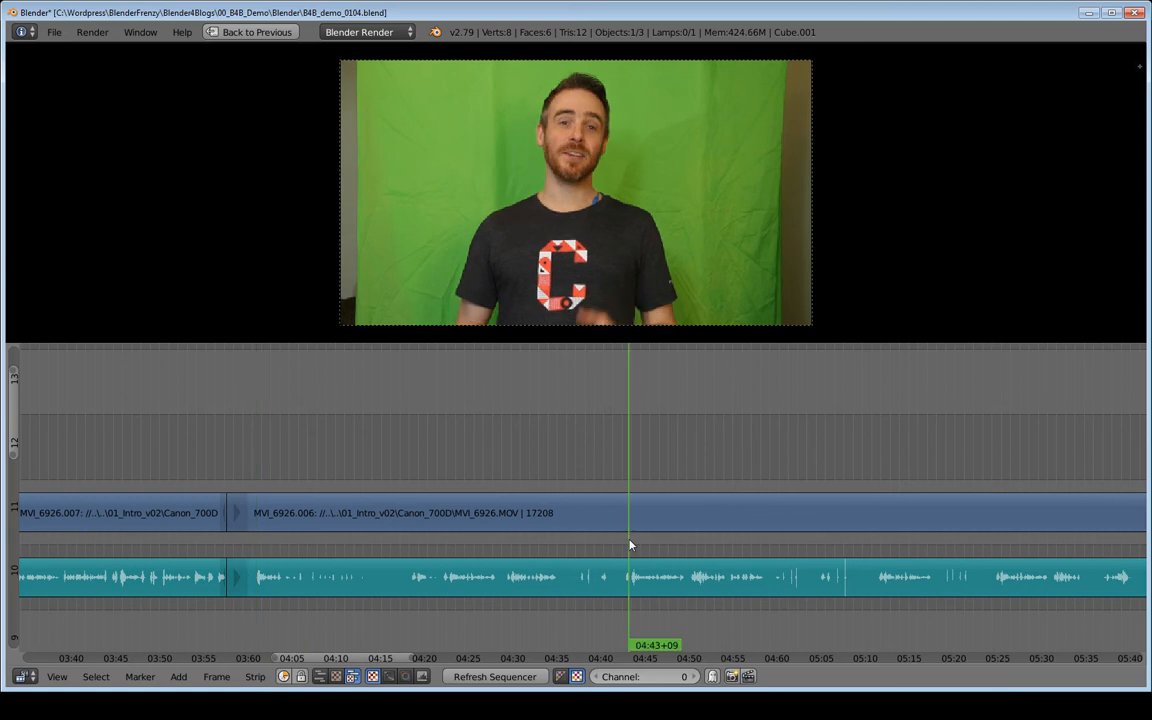
key(alt+a)
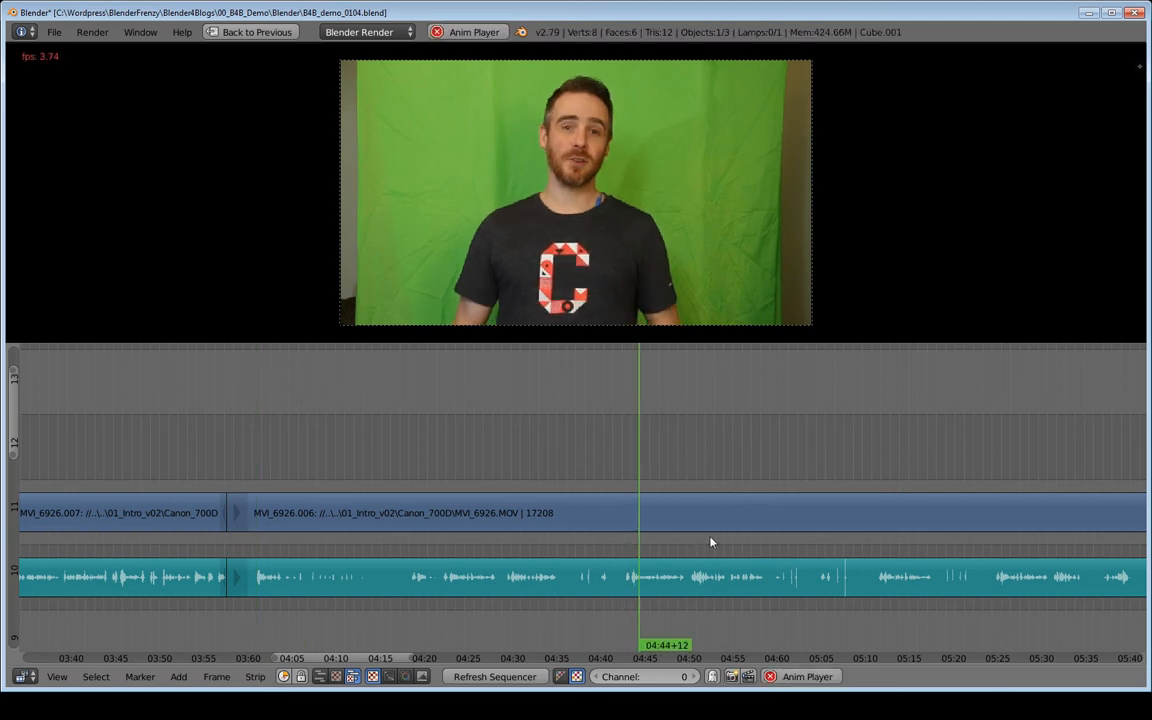
key(alt+a)
middle_drag(762, 557, 518, 563)
click(634, 555)
key(alt+a)
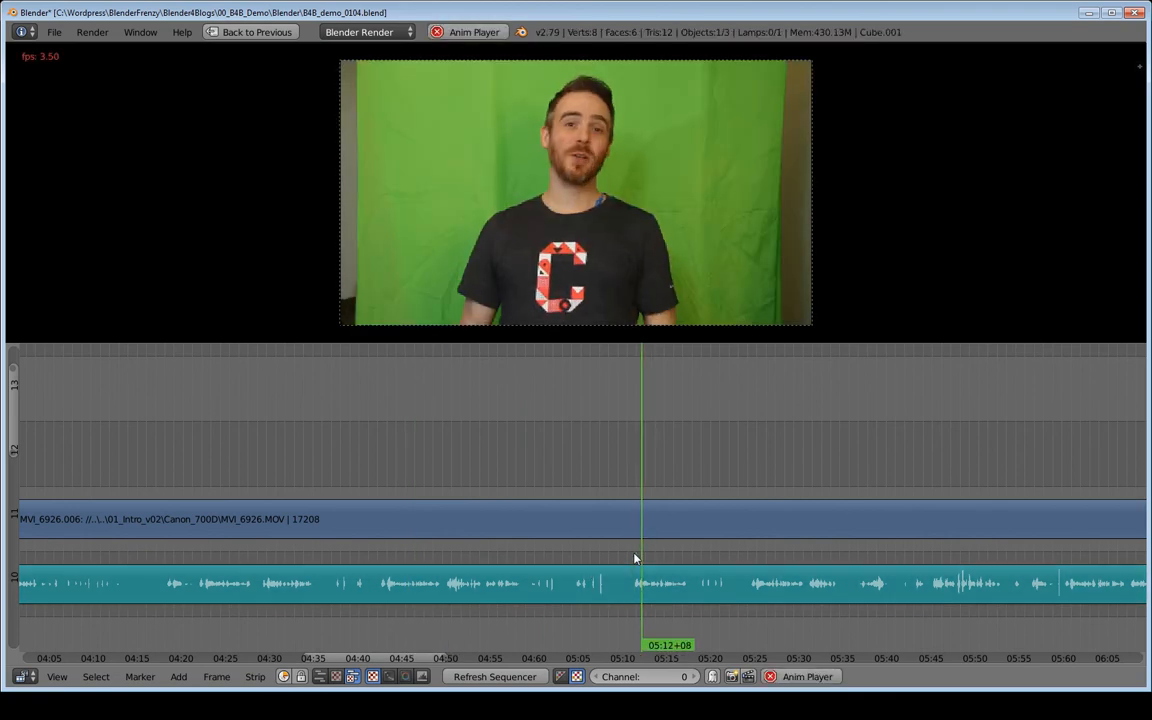
key(alt+a)
middle_drag(697, 568, 354, 550)
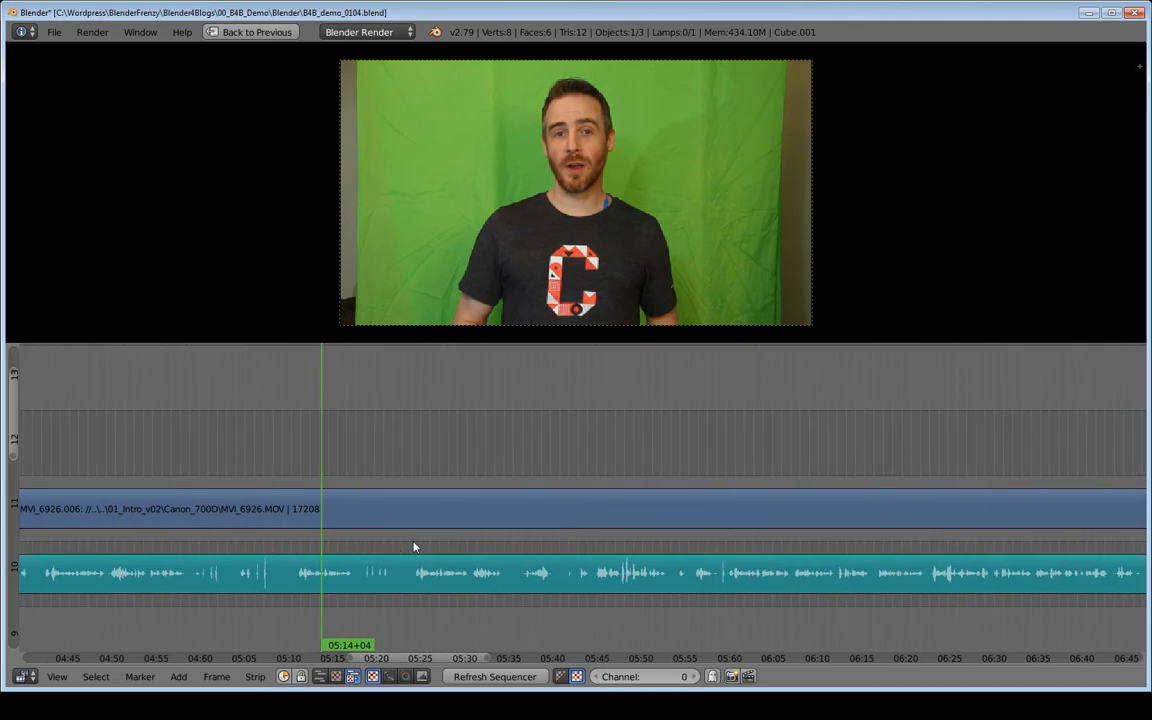
click(729, 552)
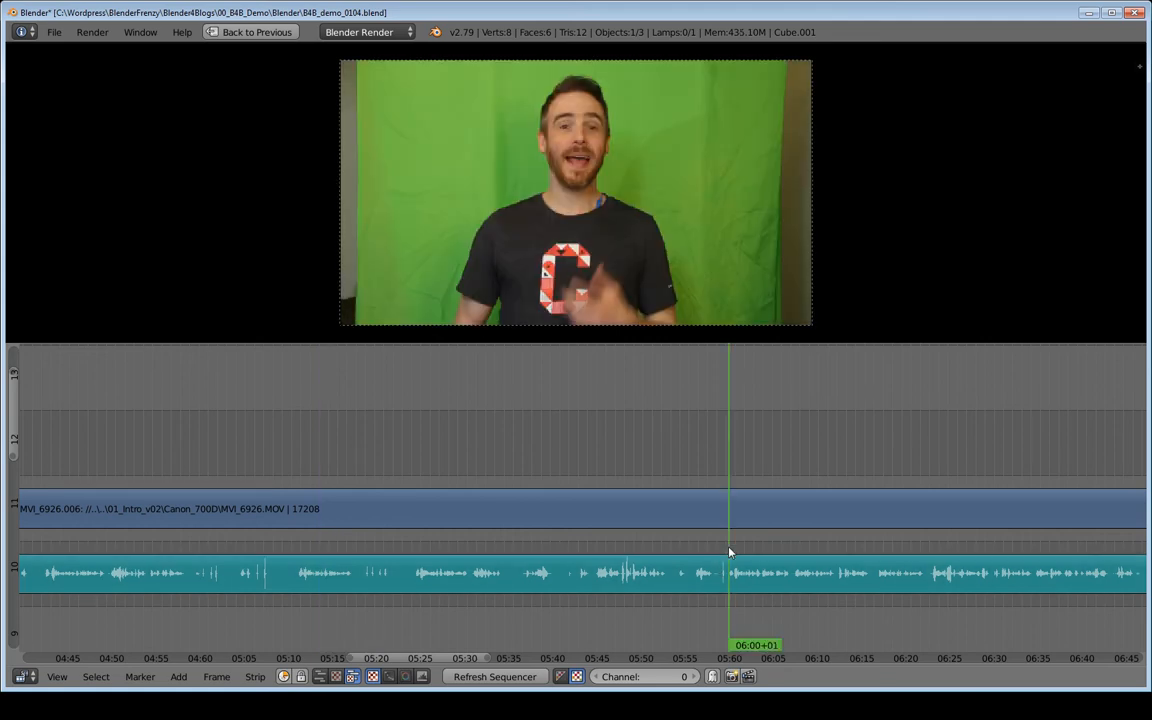
key(alt+a)
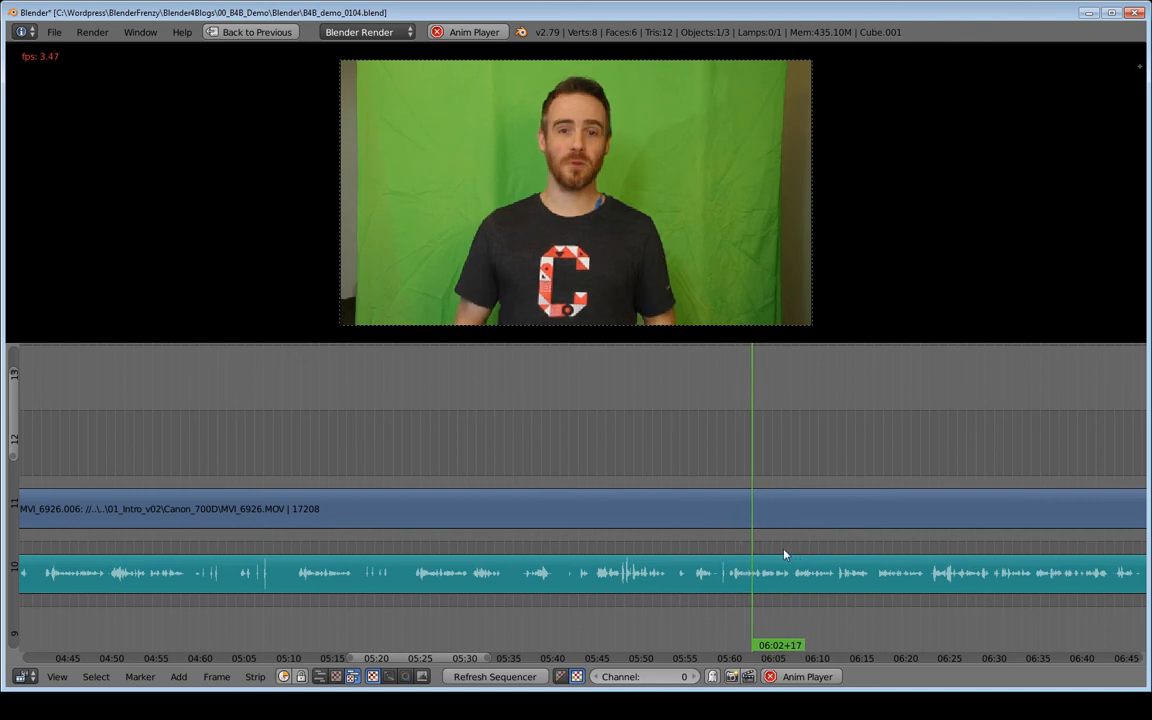
key(alt+a)
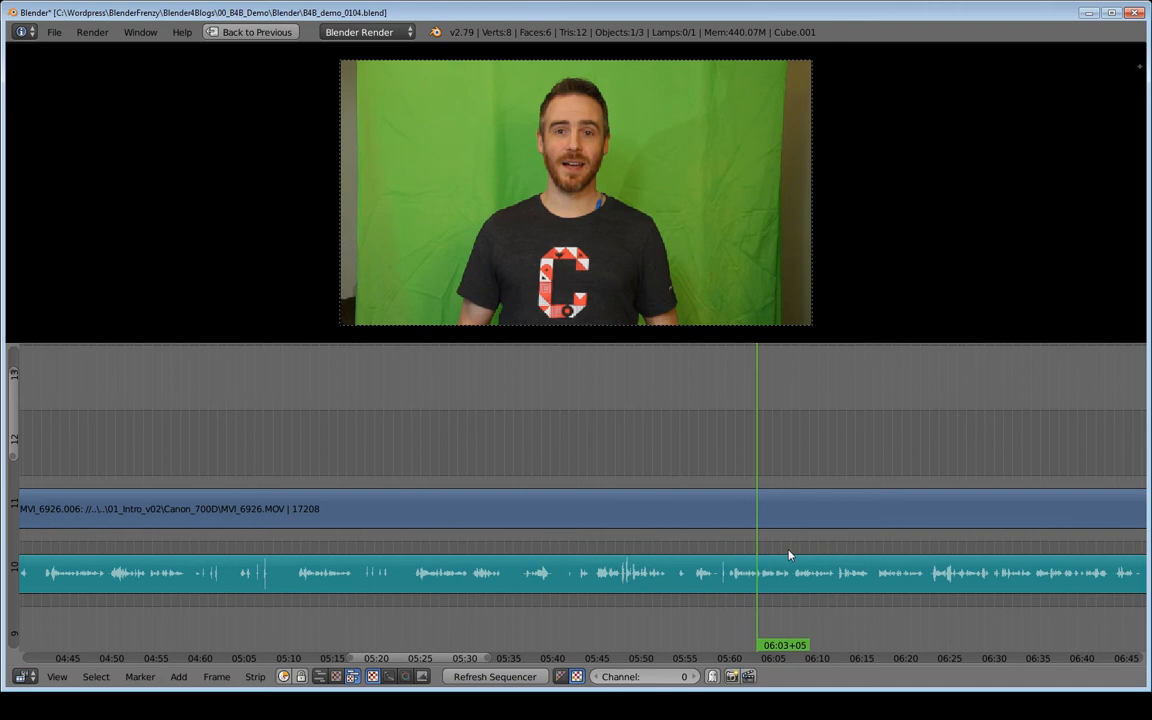
middle_drag(785, 550, 520, 545)
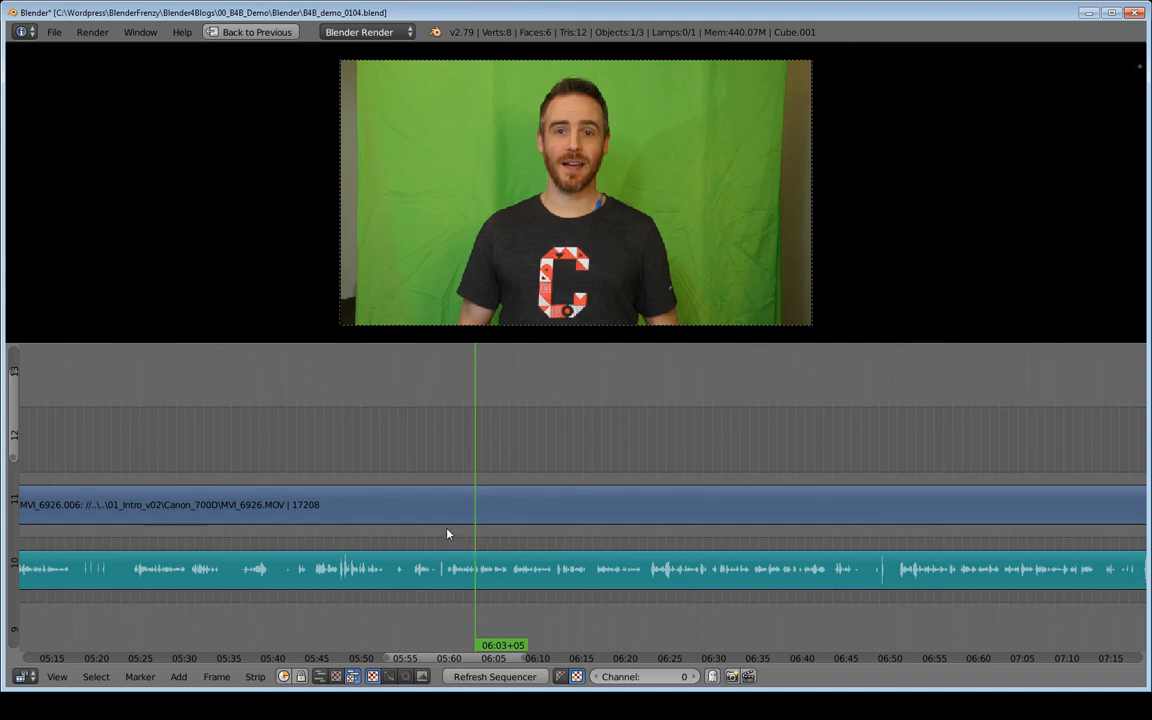
click(447, 534)
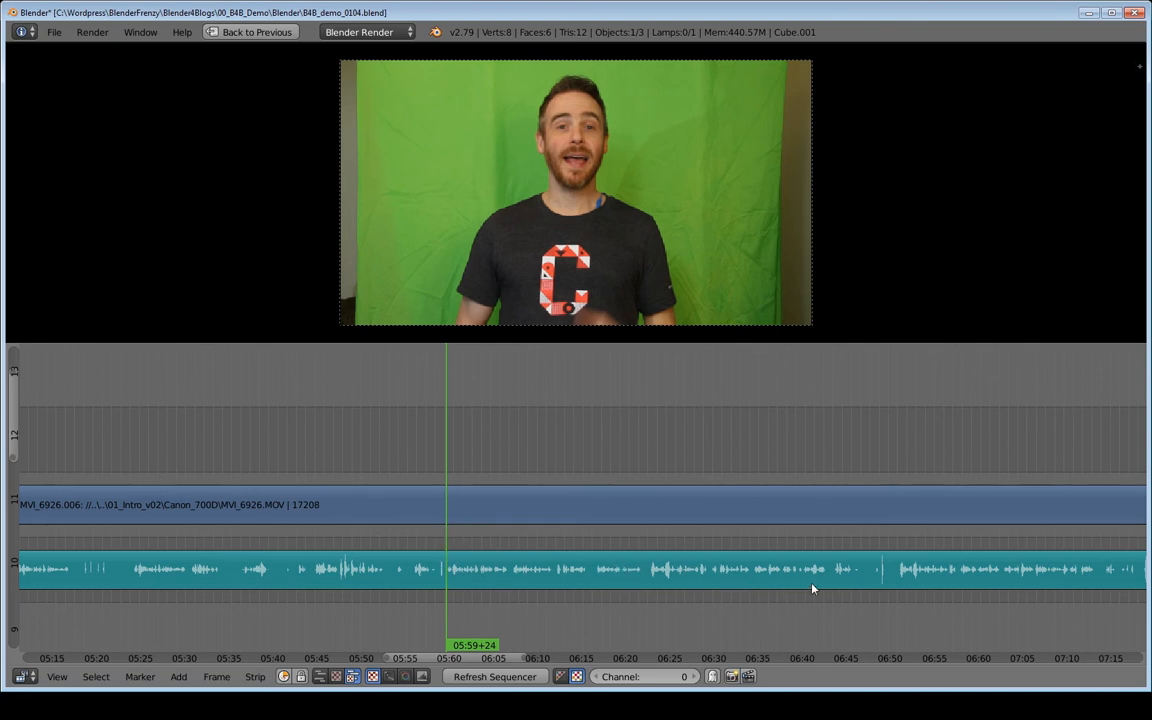
- Play back the clip from about 06:53 and 06:02, then scrub the playhead to about 05:59
click(899, 553)
key(alt+a)
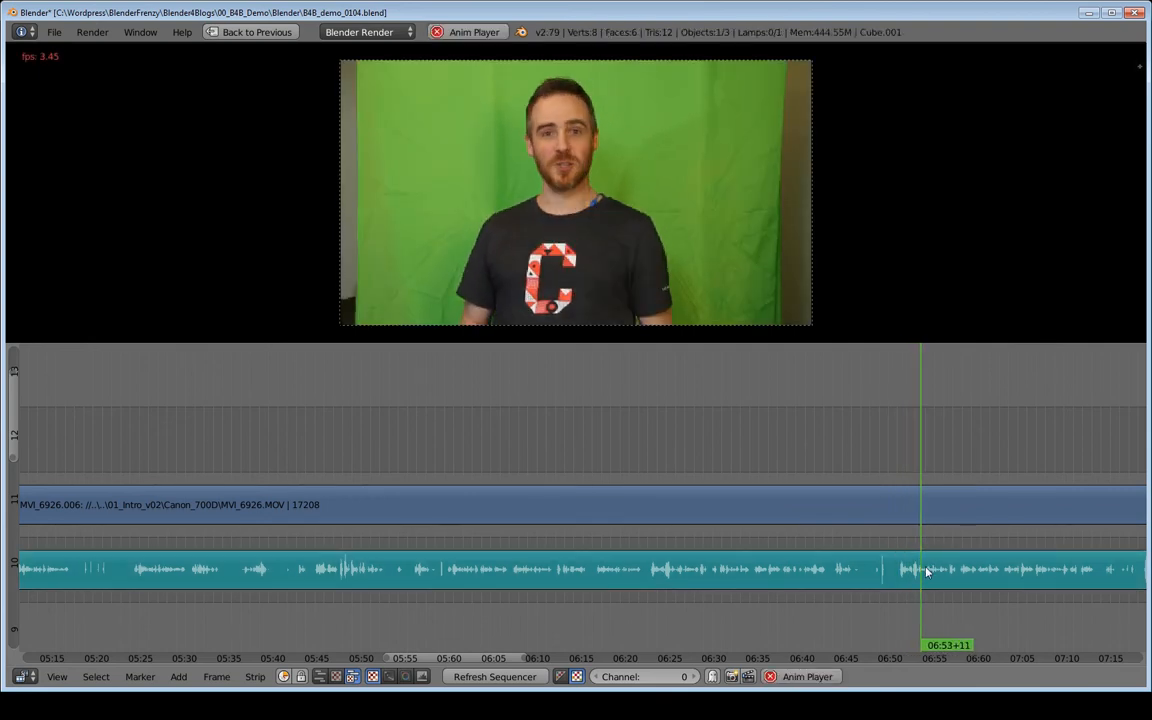
key(alt+a)
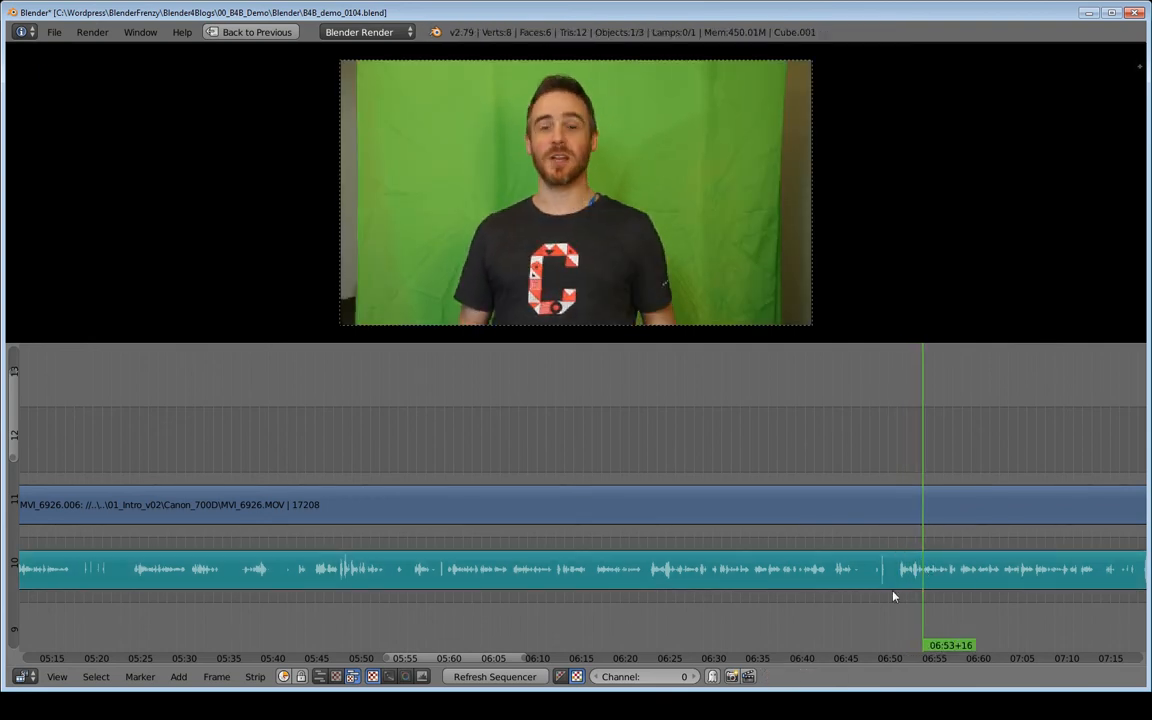
click(449, 544)
key(alt+a)
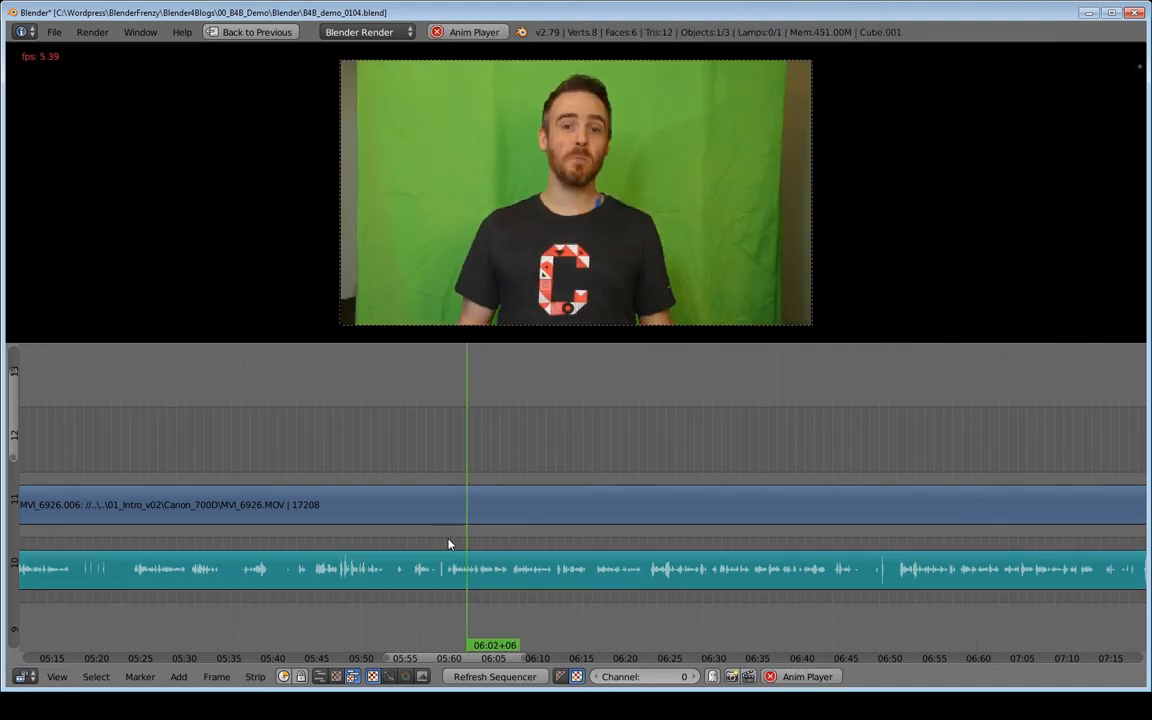
key(alt+a)
middle_drag(449, 540, 497, 547)
drag(497, 547, 494, 549)
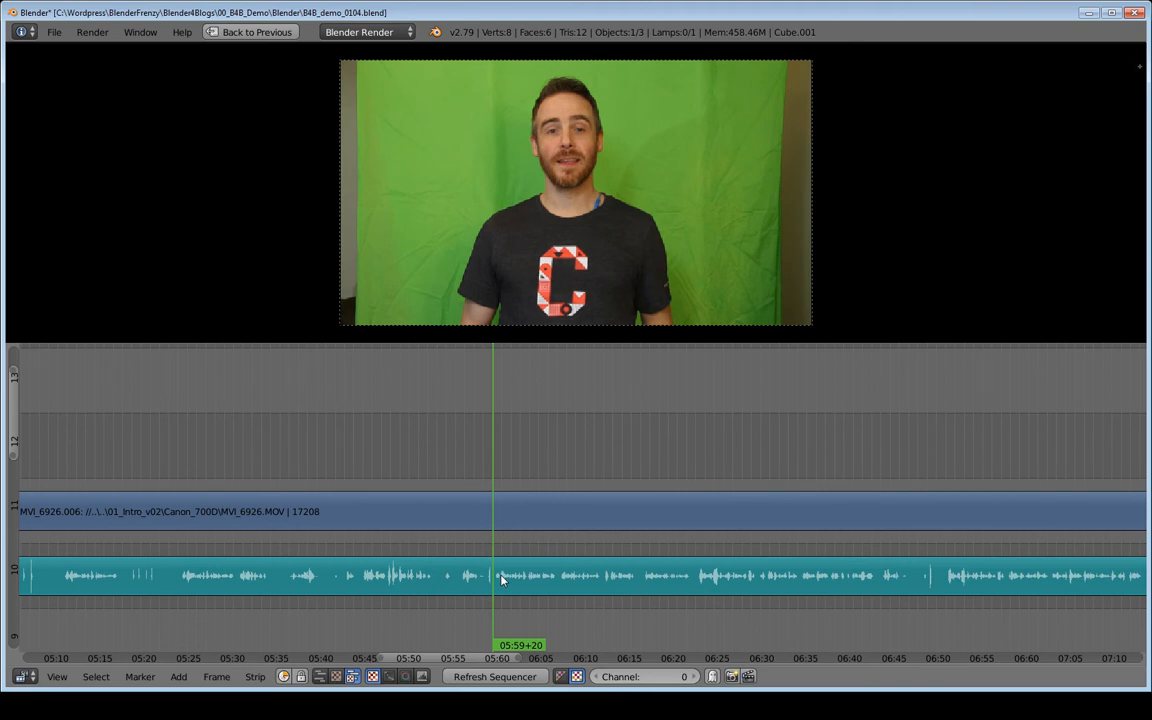
- Zoom out the timeline, select the long clip strip, and play it back from about 04:03 and 06:01
middle_drag(476, 563, 879, 519)
scroll(879, 519, down, 4)
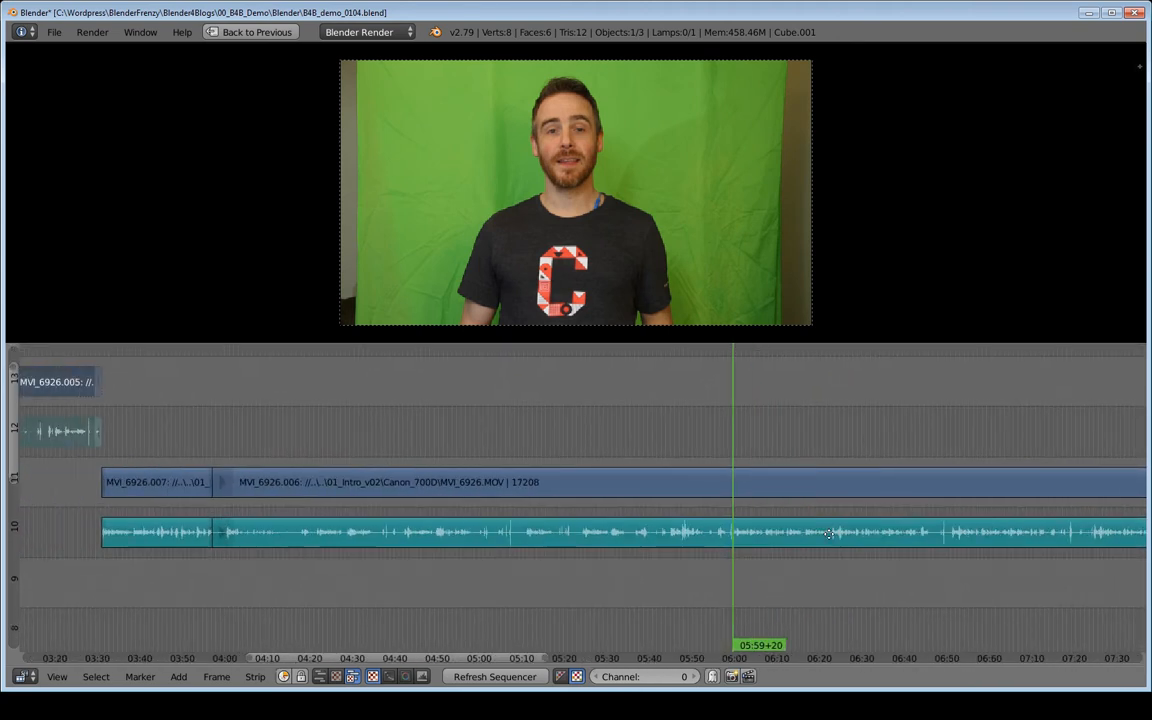
right_click(496, 540)
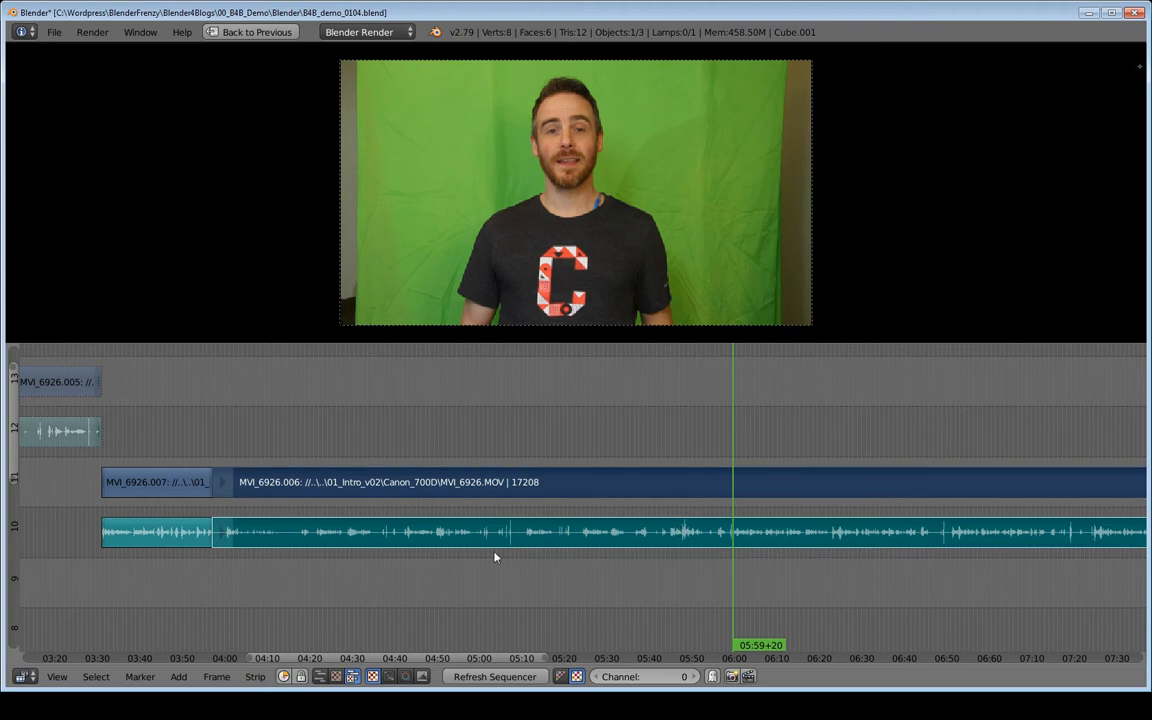
click(226, 528)
key(alt+a)
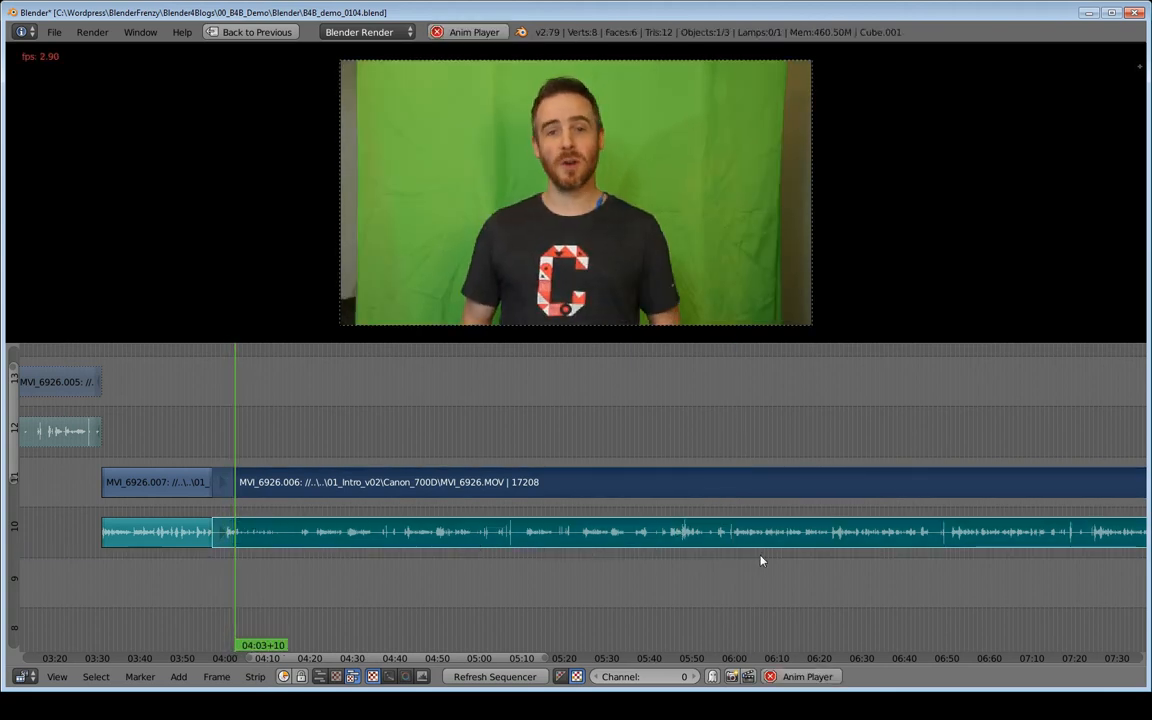
key(alt+a)
middle_drag(766, 545, 712, 555)
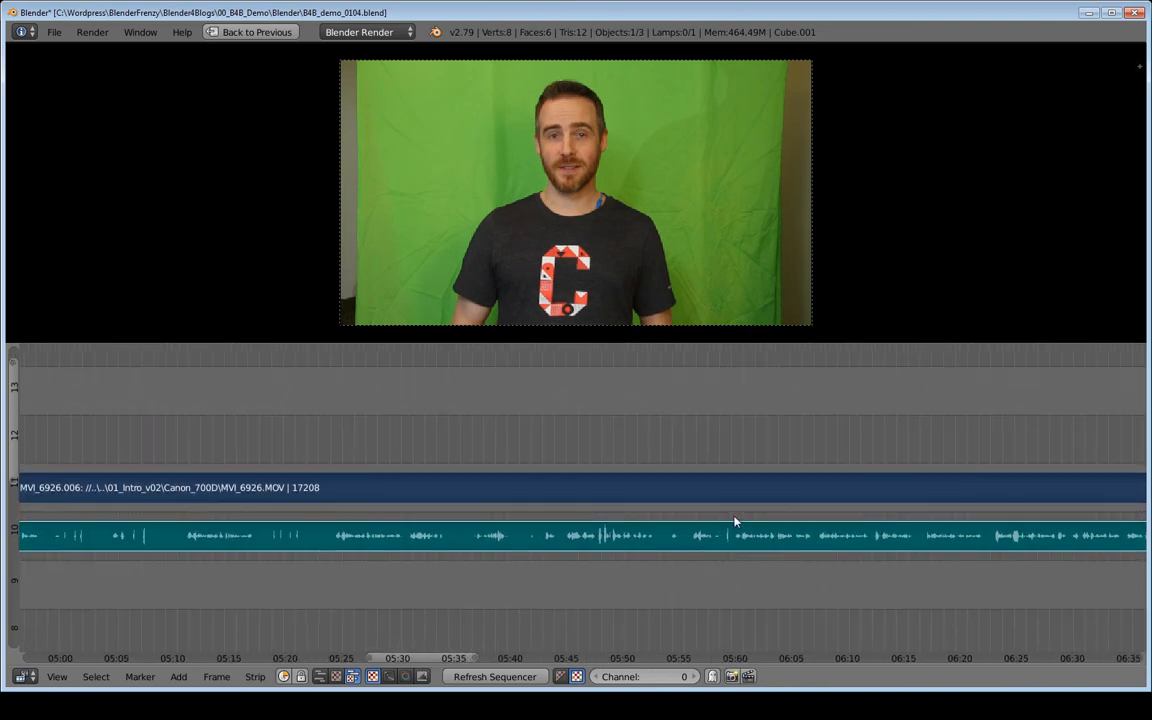
click(735, 521)
key(alt+a)
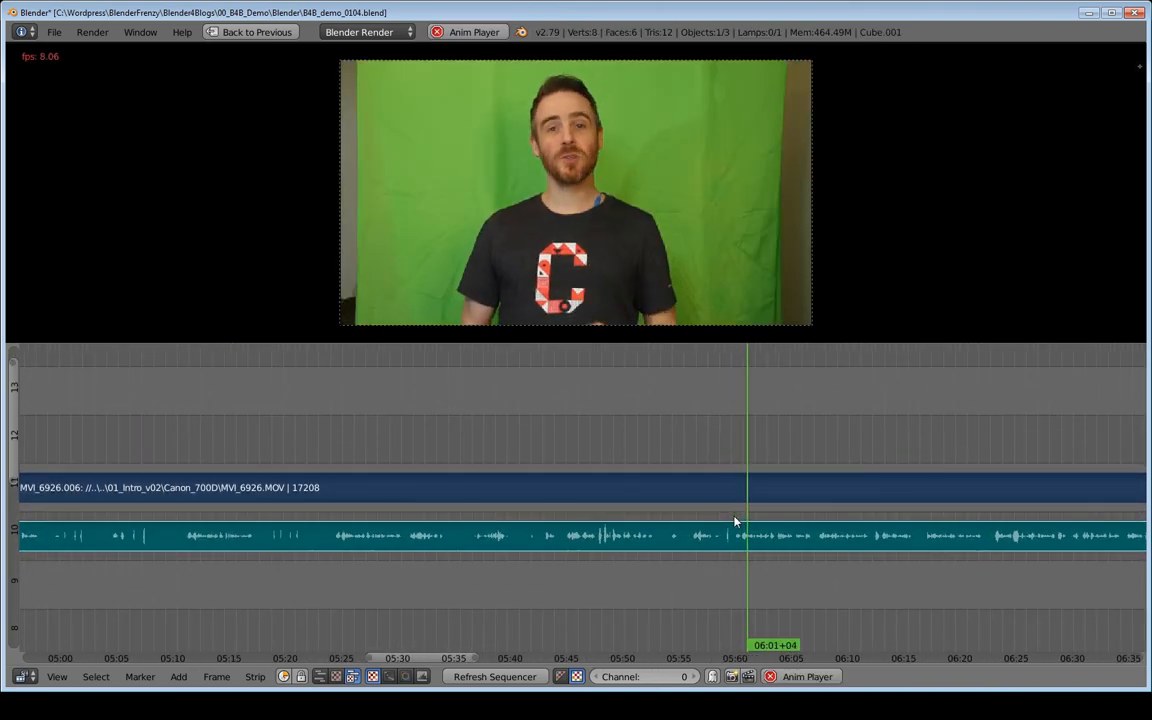
key(Escape)
ctrl+middle_drag(662, 525, 594, 532)
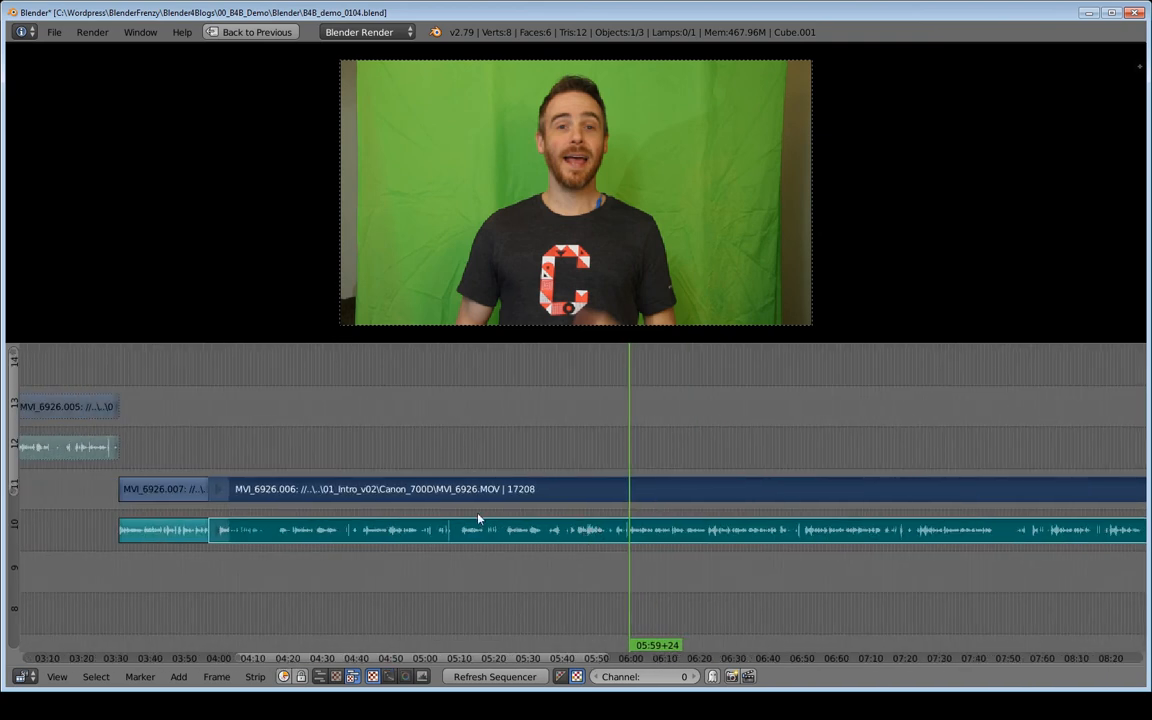
- Cut the video and audio strips at about 05:59 and slide the segment before the cut up two channels
key(k)
key(h)
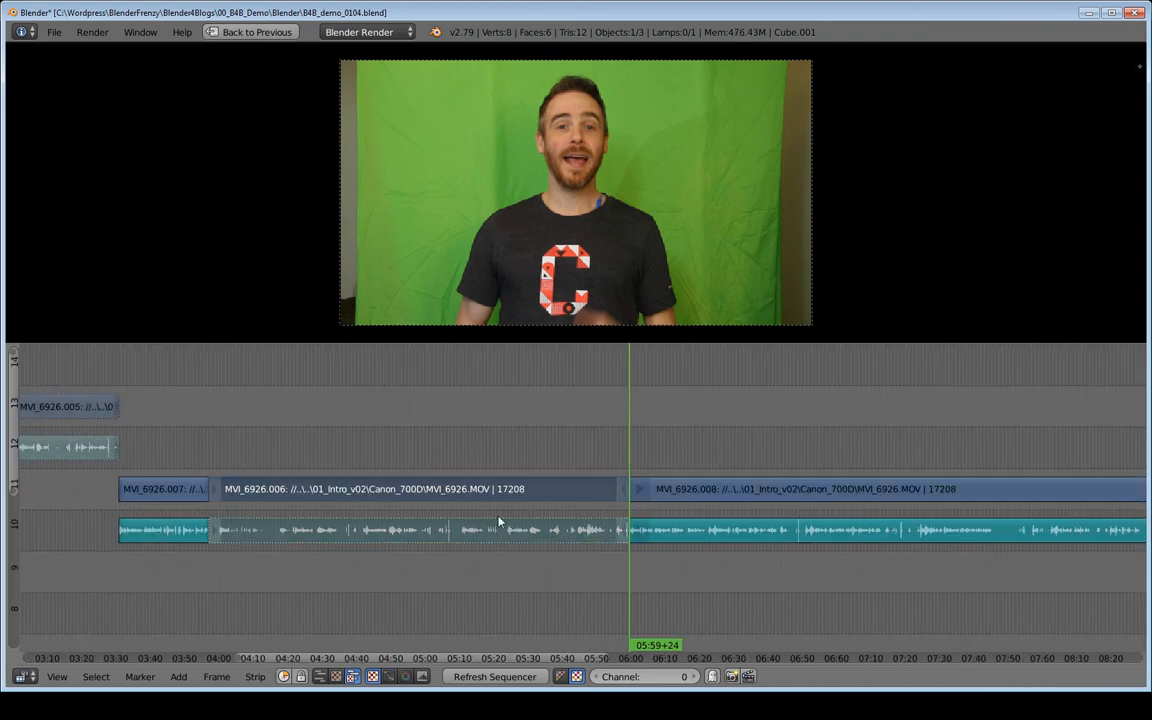
key(g)
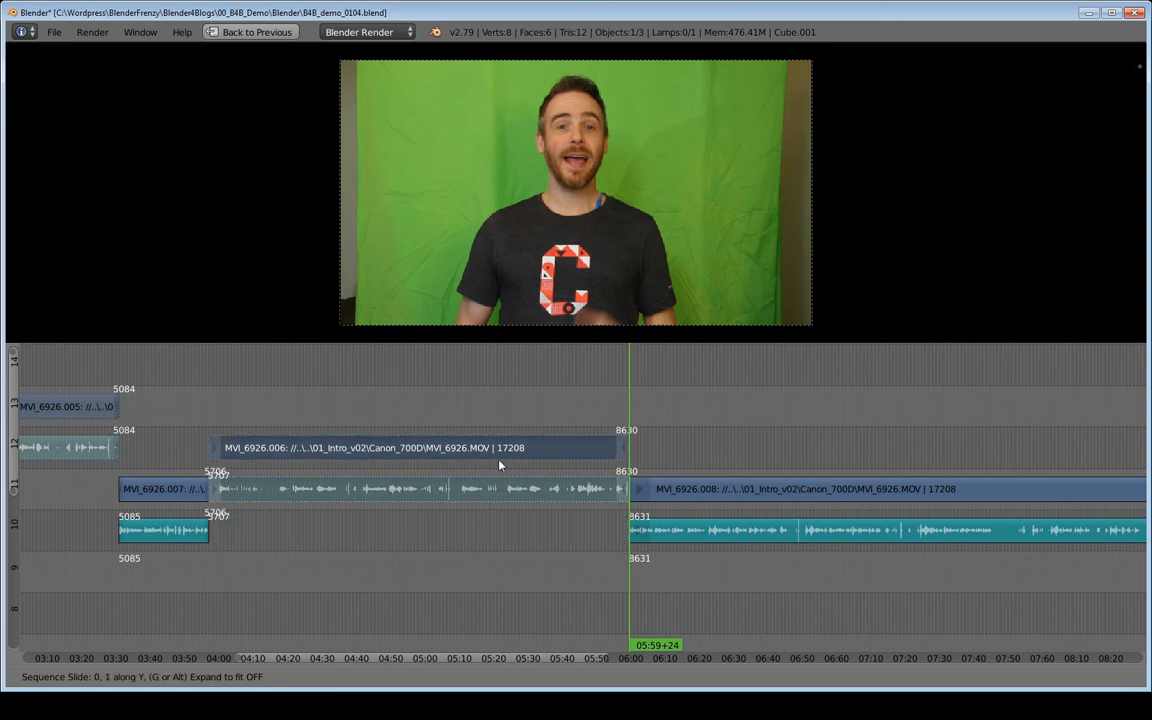
click(503, 447)
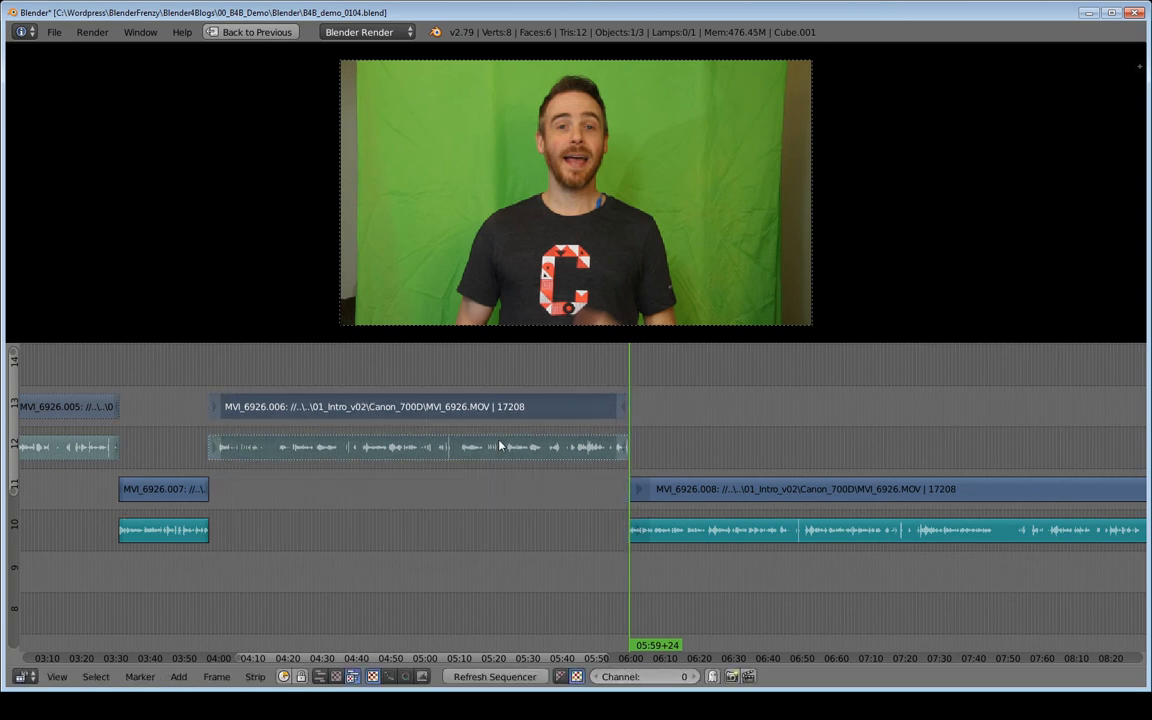
- Zoom back in on the new cut and play back the clip from about 06:00 to 06:27
middle_drag(689, 465, 553, 486)
middle_drag(429, 493, 604, 492)
ctrl+middle_drag(478, 477, 672, 444)
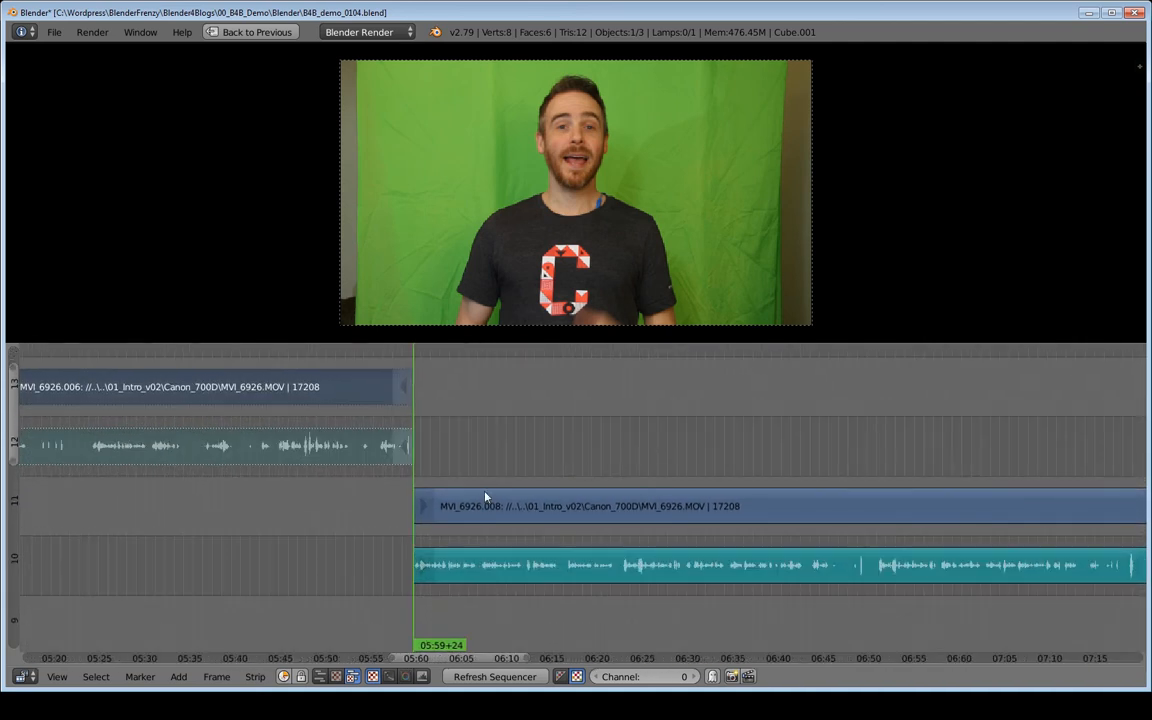
scroll(447, 514, up, 3)
middle_drag(451, 513, 337, 503)
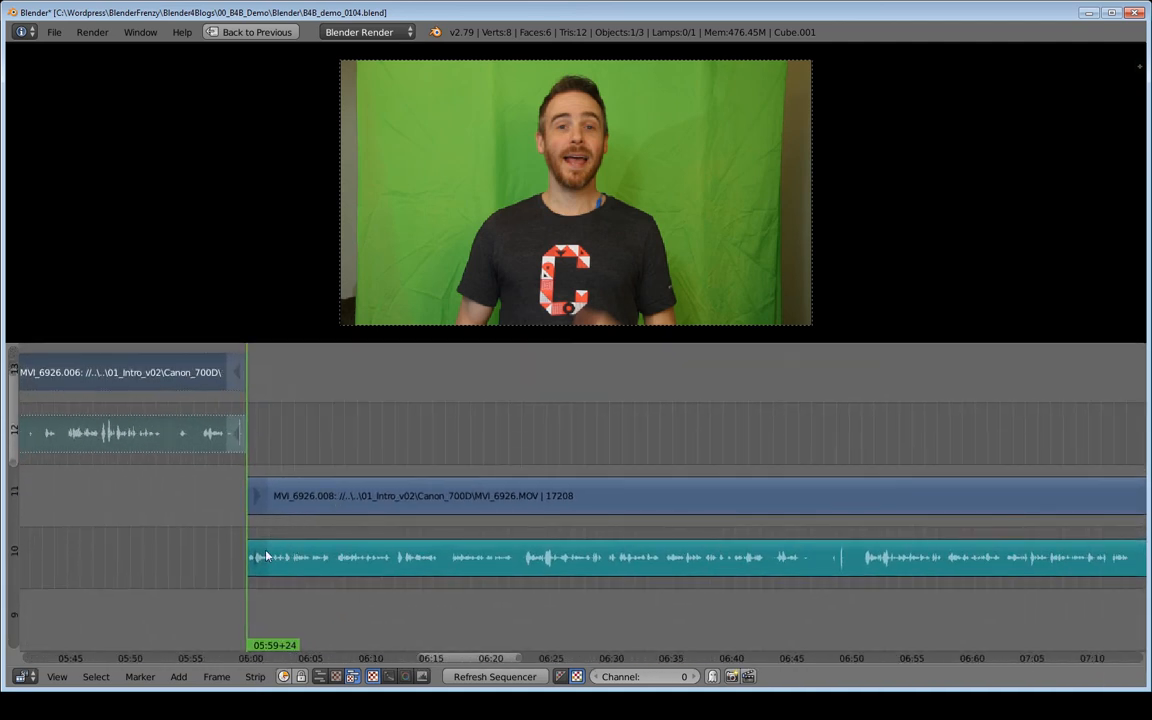
key(alt+a)
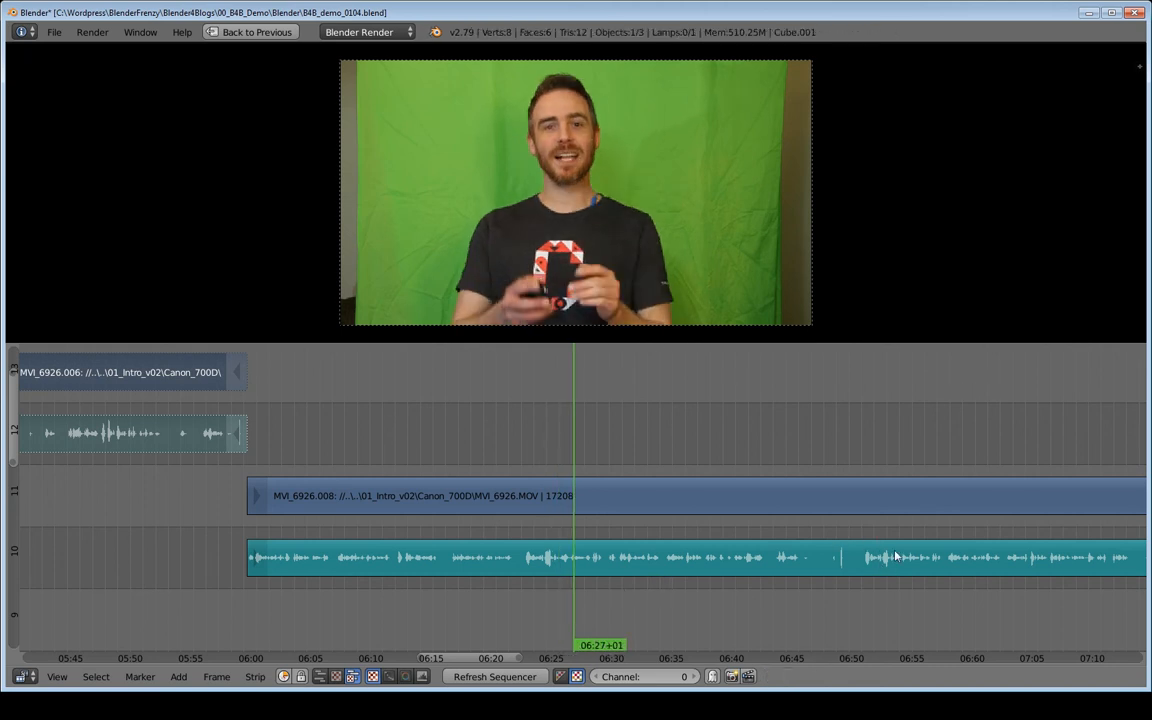
click(518, 540)
click(517, 540)
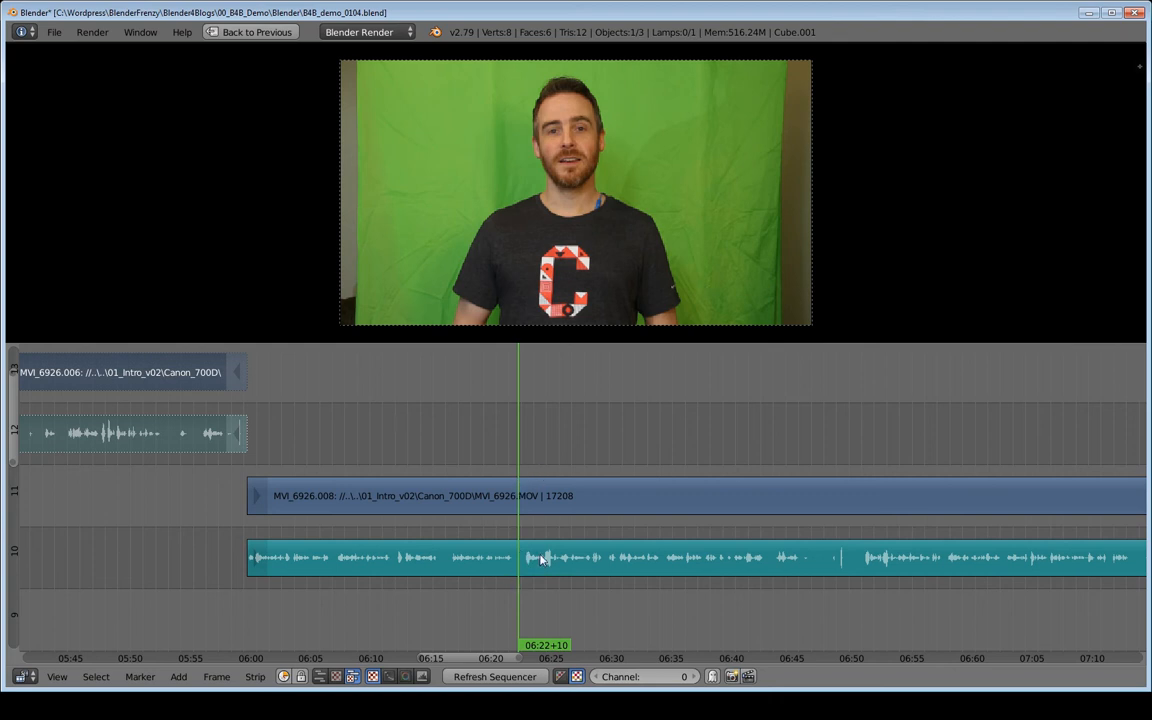
- Restore the full editing layout, jump to frame 10000, then return the playhead to about 06:22
key(shift+space)
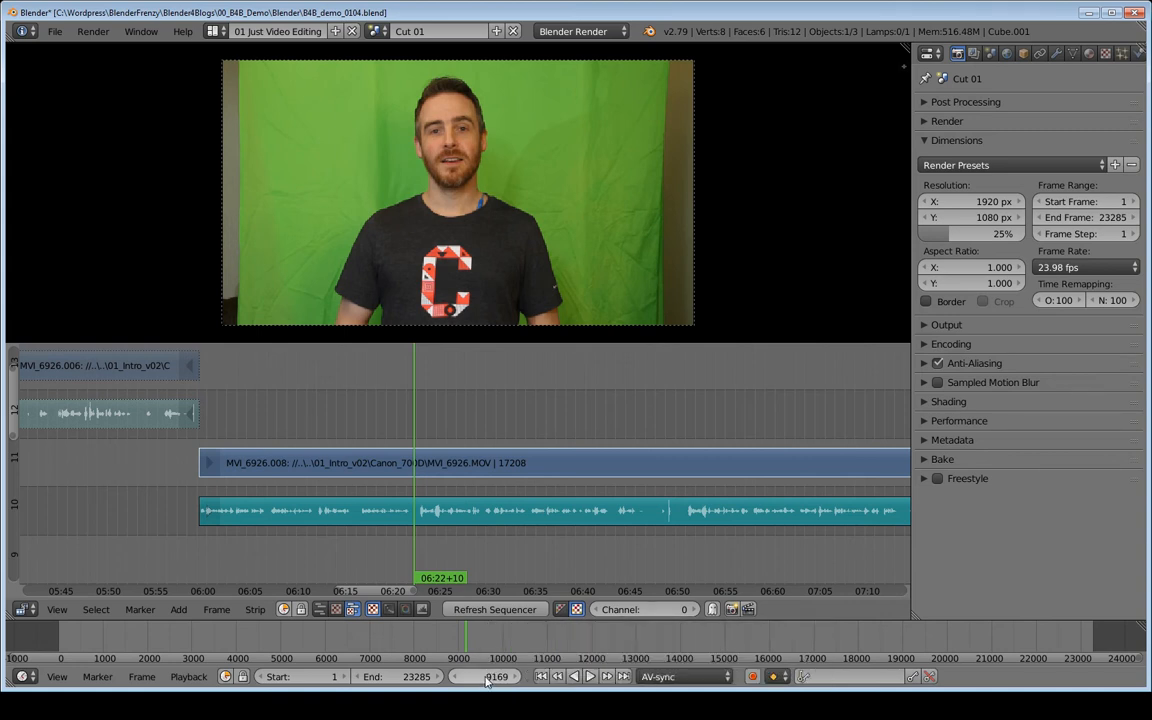
drag(483, 685, 574, 685)
click(490, 678)
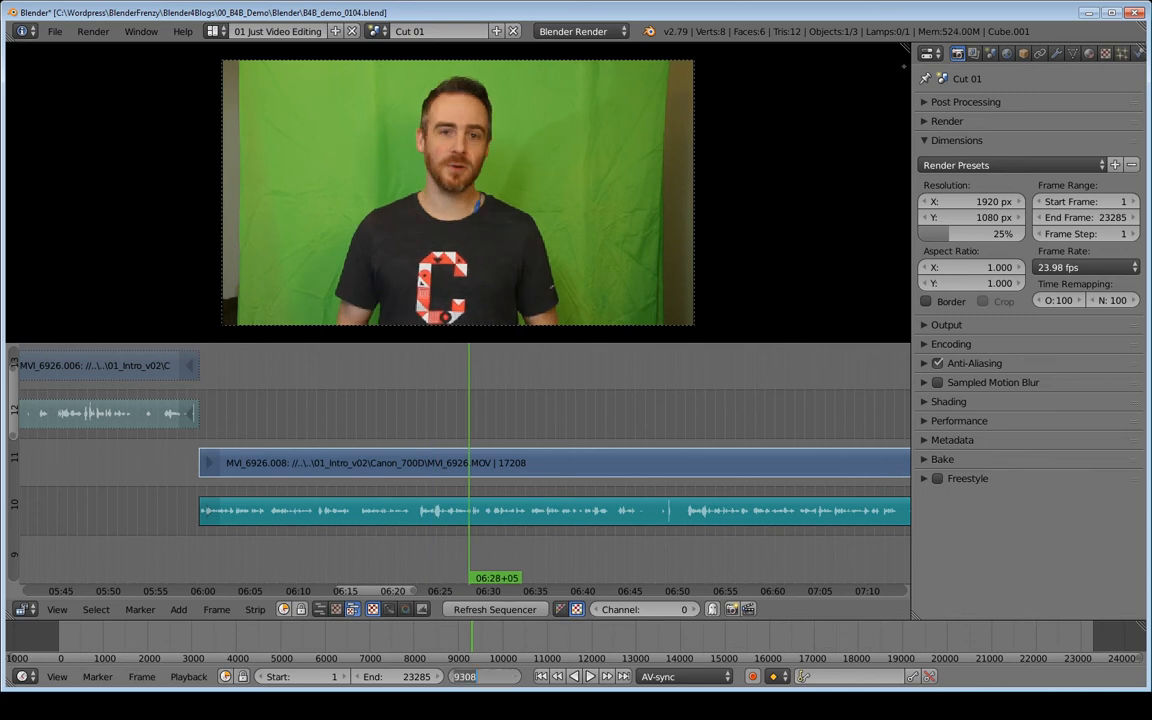
text(10000)
key(Return)
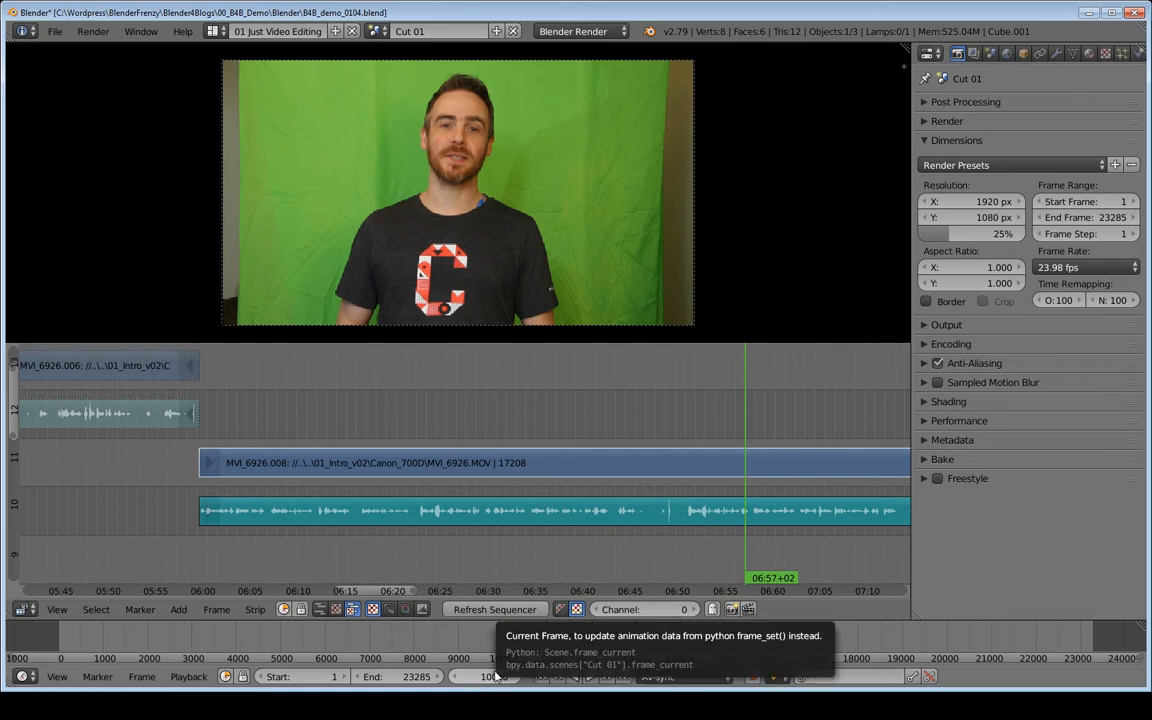
click(414, 590)
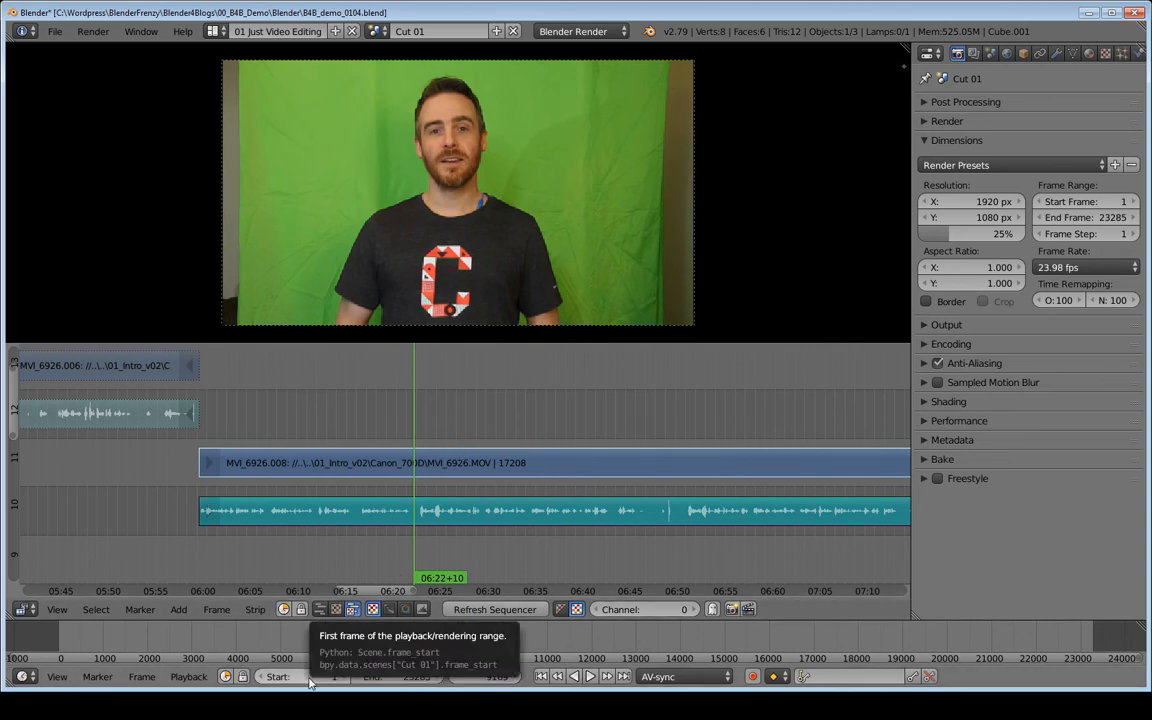
- Paste 9169 into the playback start frame, then reset the start frame to 1
text(9169)
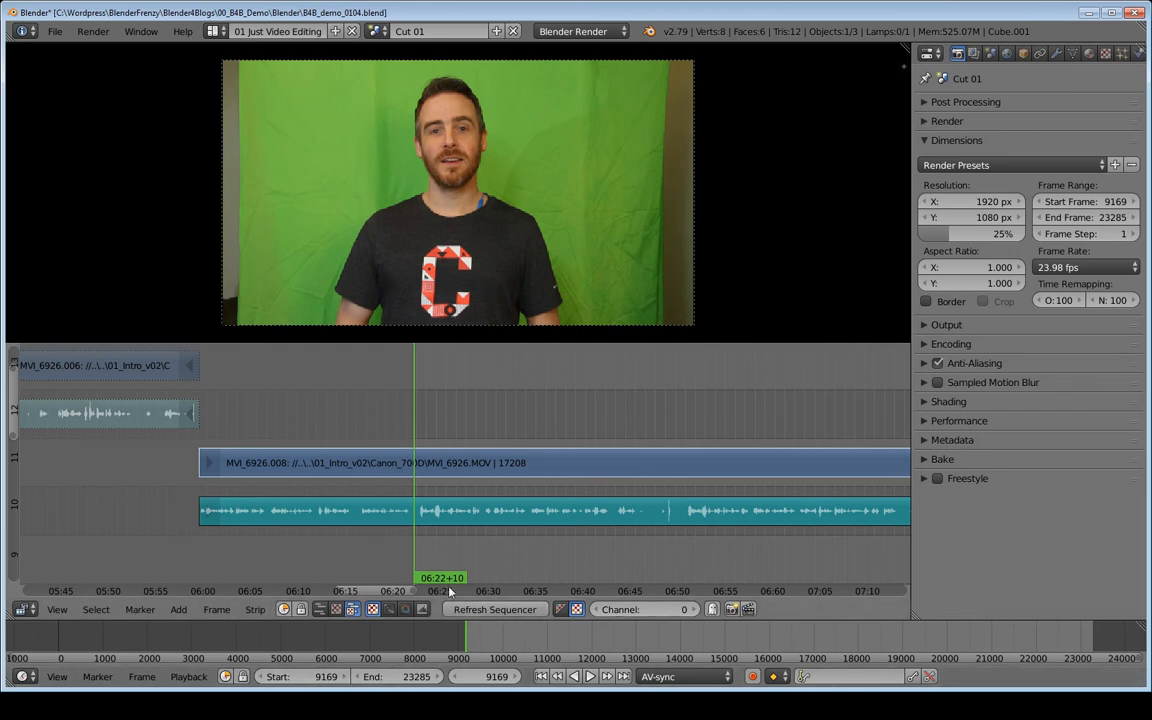
click(314, 679)
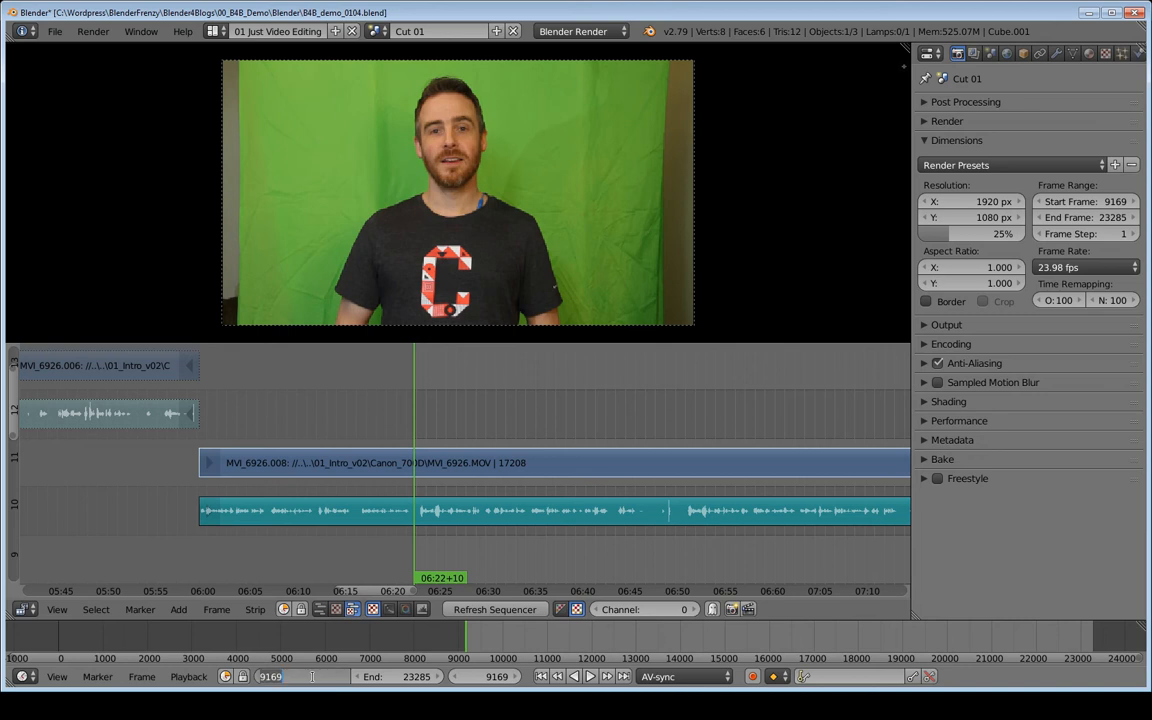
text(1)
key(Return)
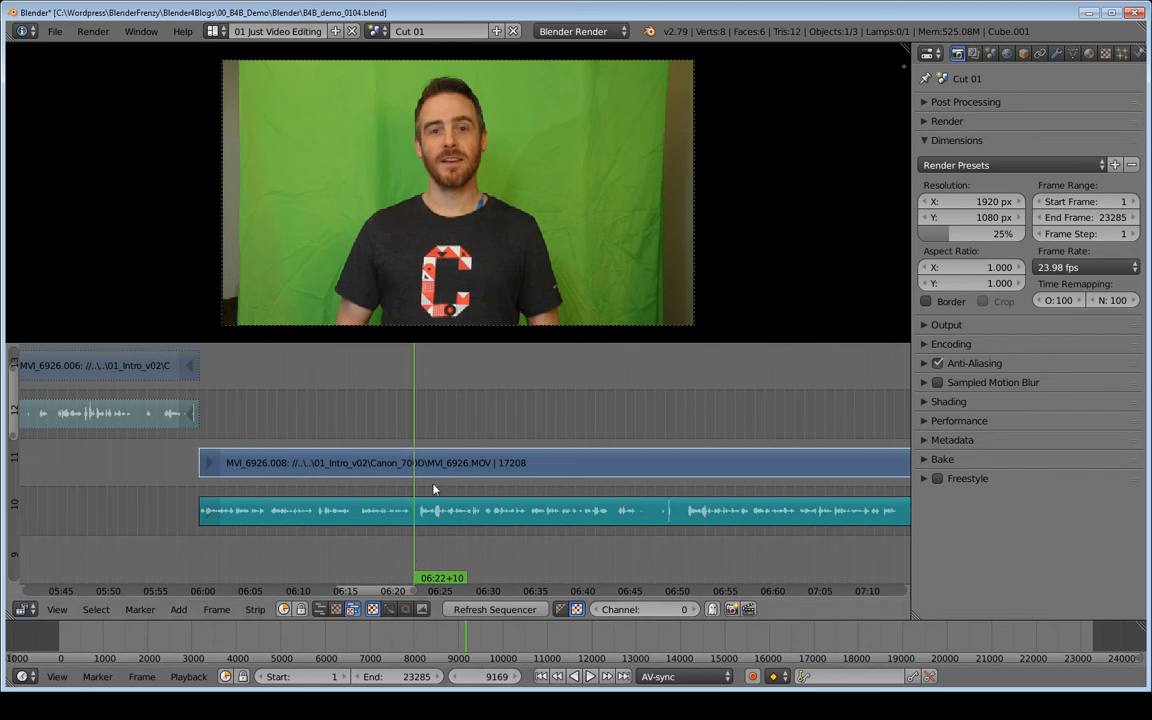
- Step frame by frame from about 06:50 and play back the clip from there
ctrl+scroll(445, 472, right, 5)
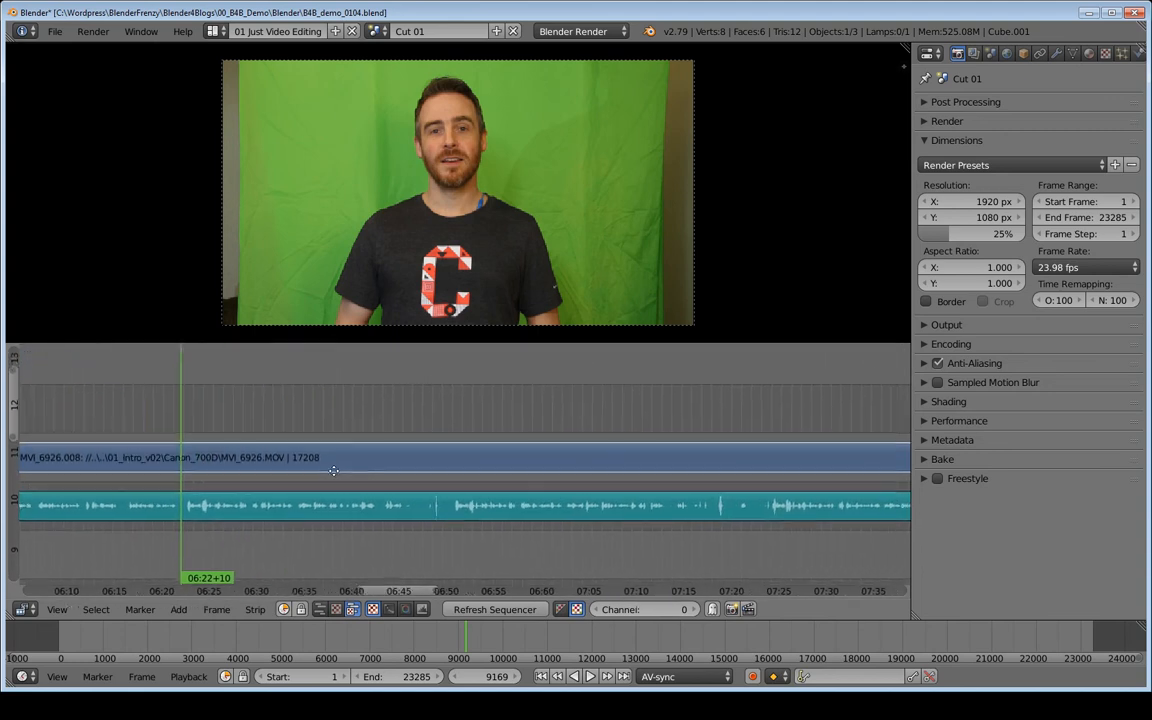
click(437, 443)
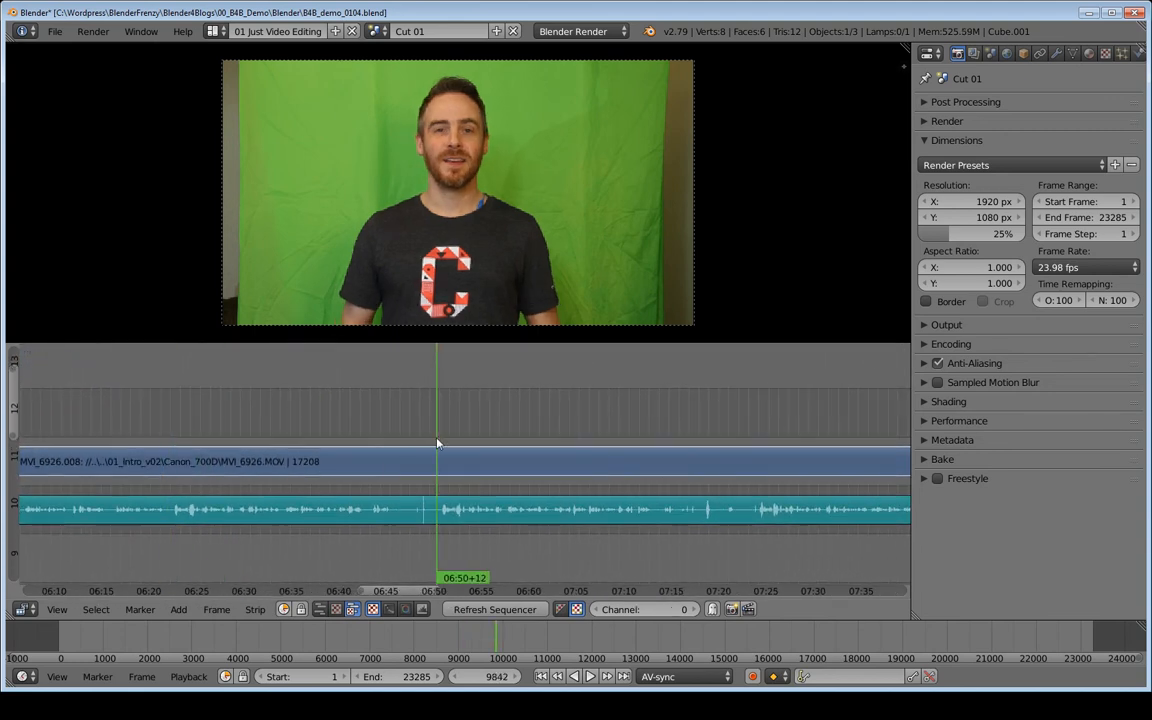
key(Right)
key(Right)
key(Right)
key(Right)
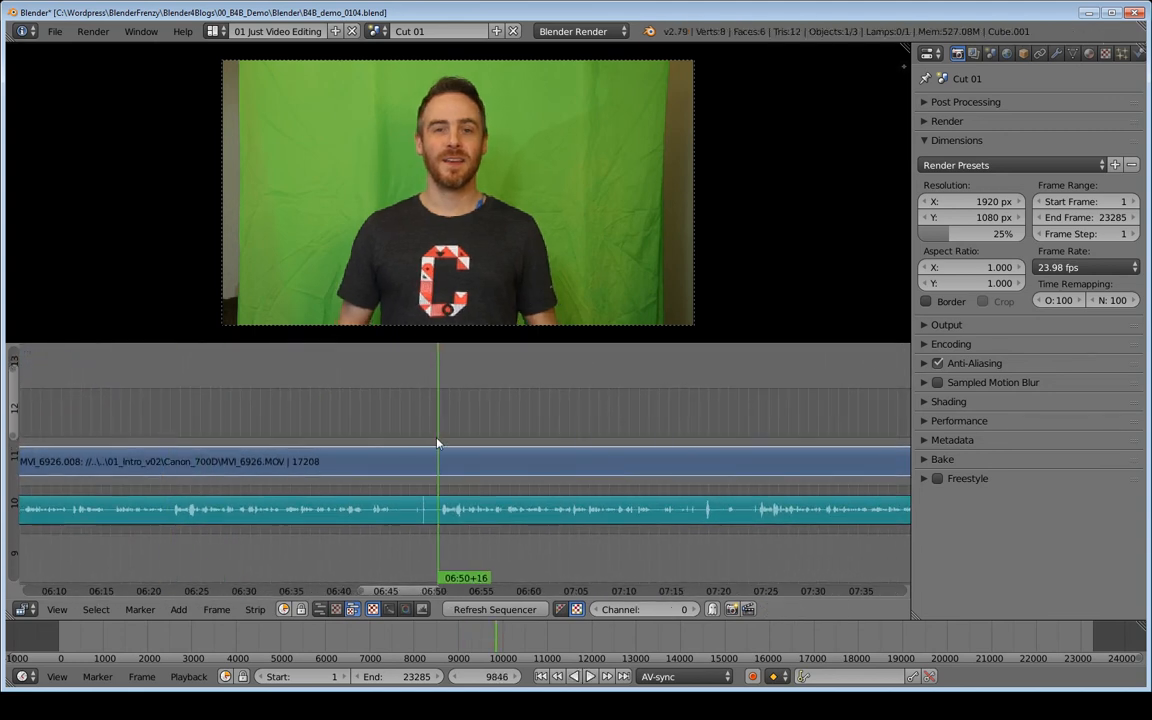
key(alt+a)
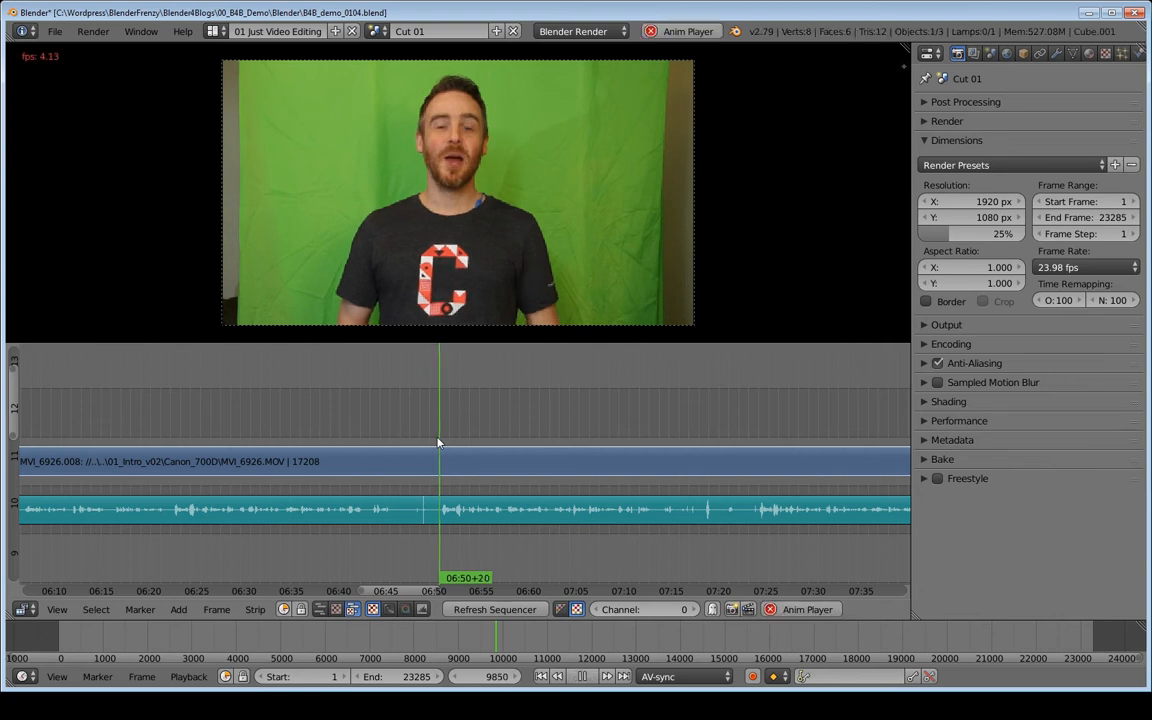
key(alt+a)
- Scroll along the timeline and play back the clip from several points between about 06:53 and 08:36
middle_drag(663, 442, 387, 450)
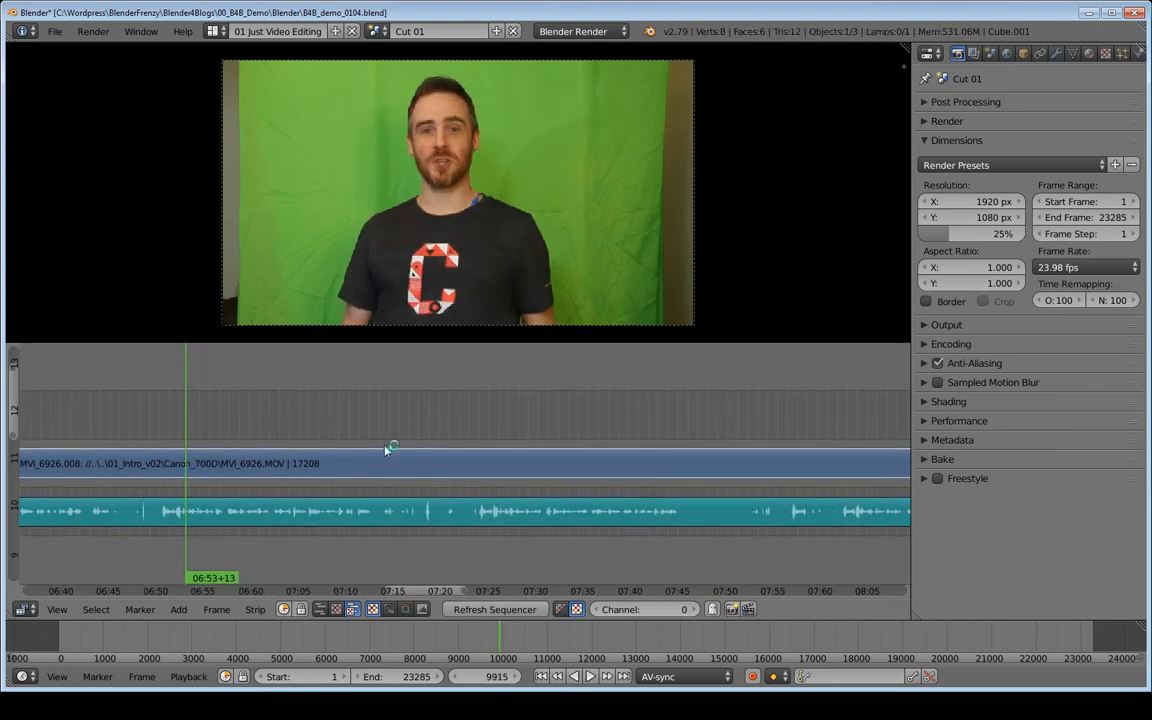
click(478, 445)
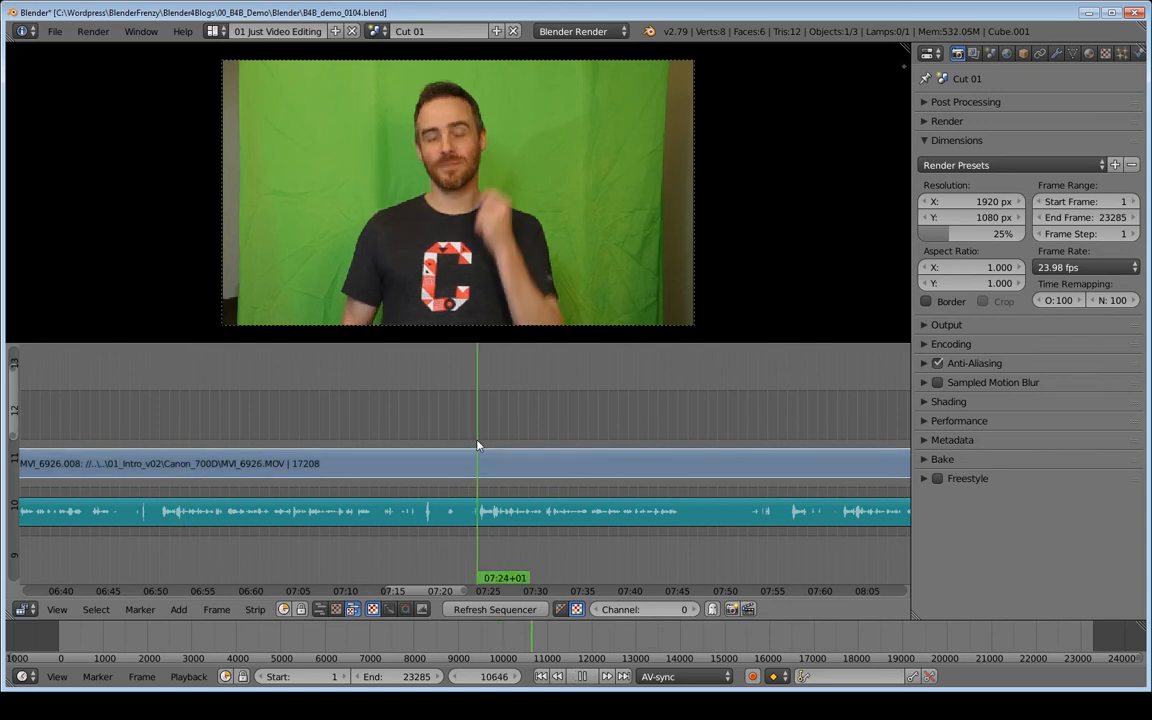
key(alt+a)
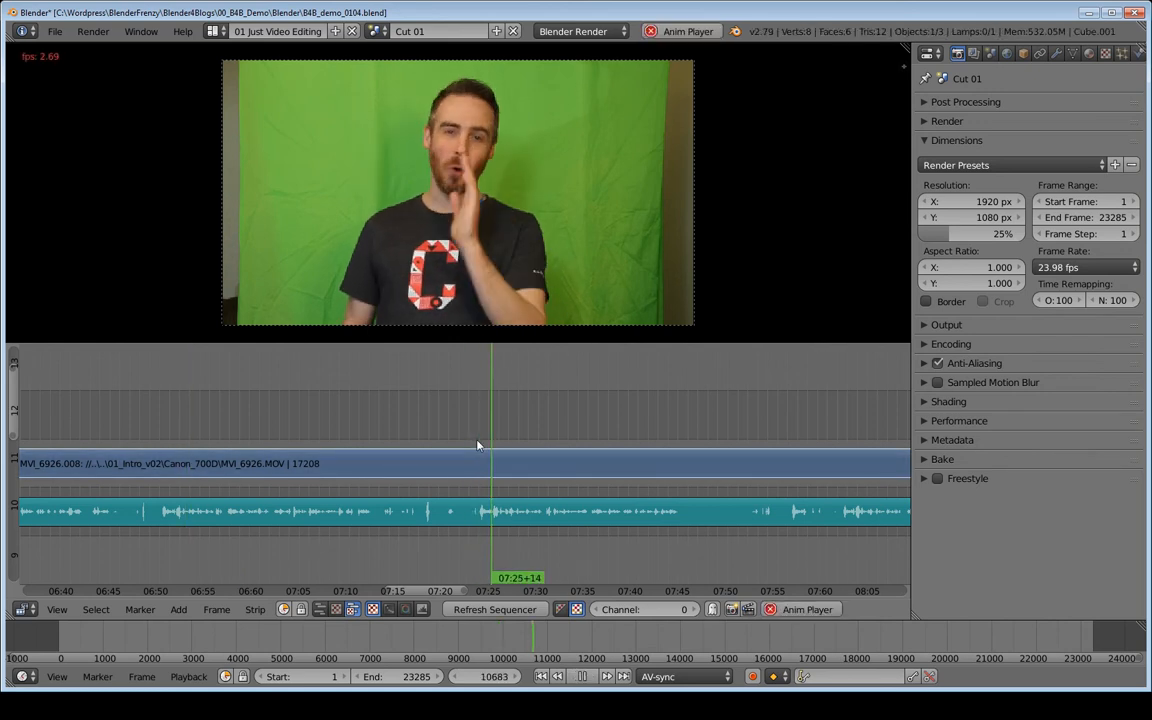
key(alt+a)
middle_drag(648, 467, 366, 463)
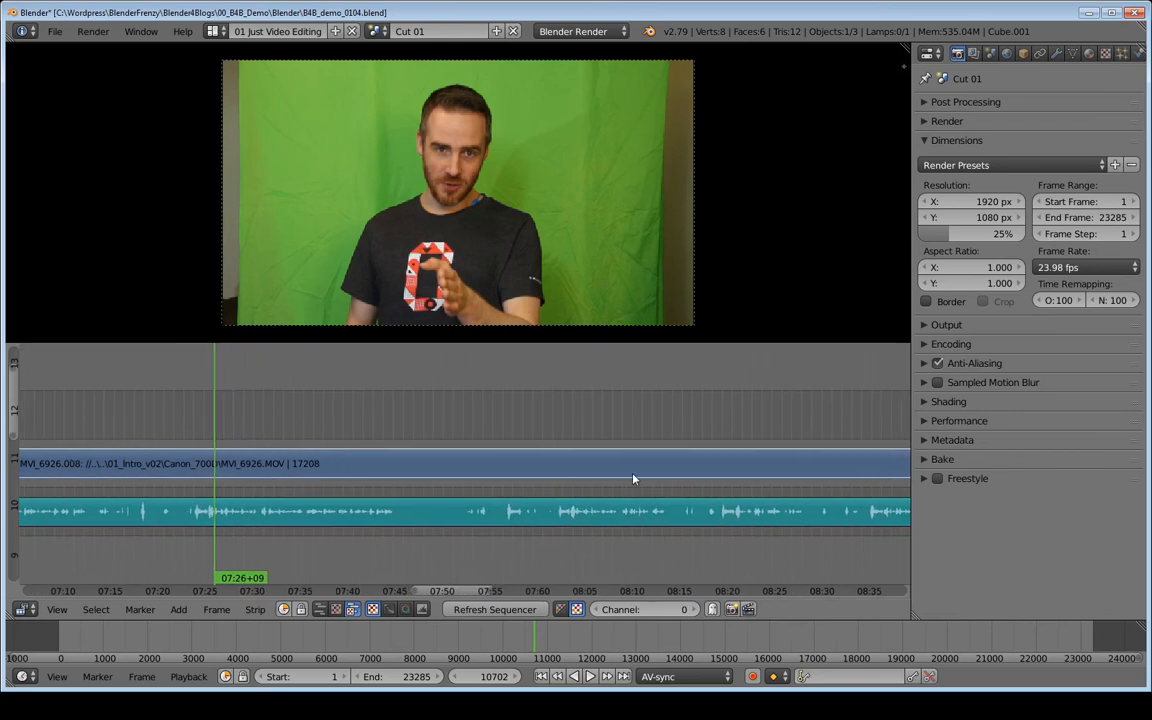
click(553, 441)
key(alt+a)
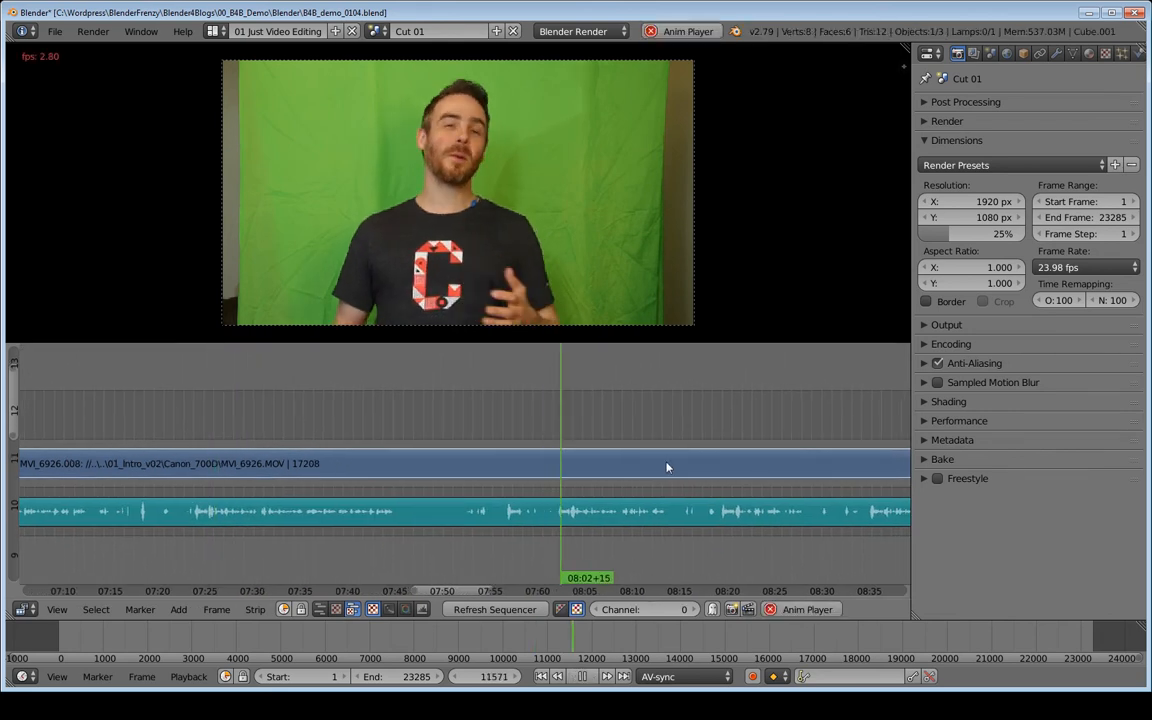
key(alt+a)
middle_drag(666, 465, 358, 461)
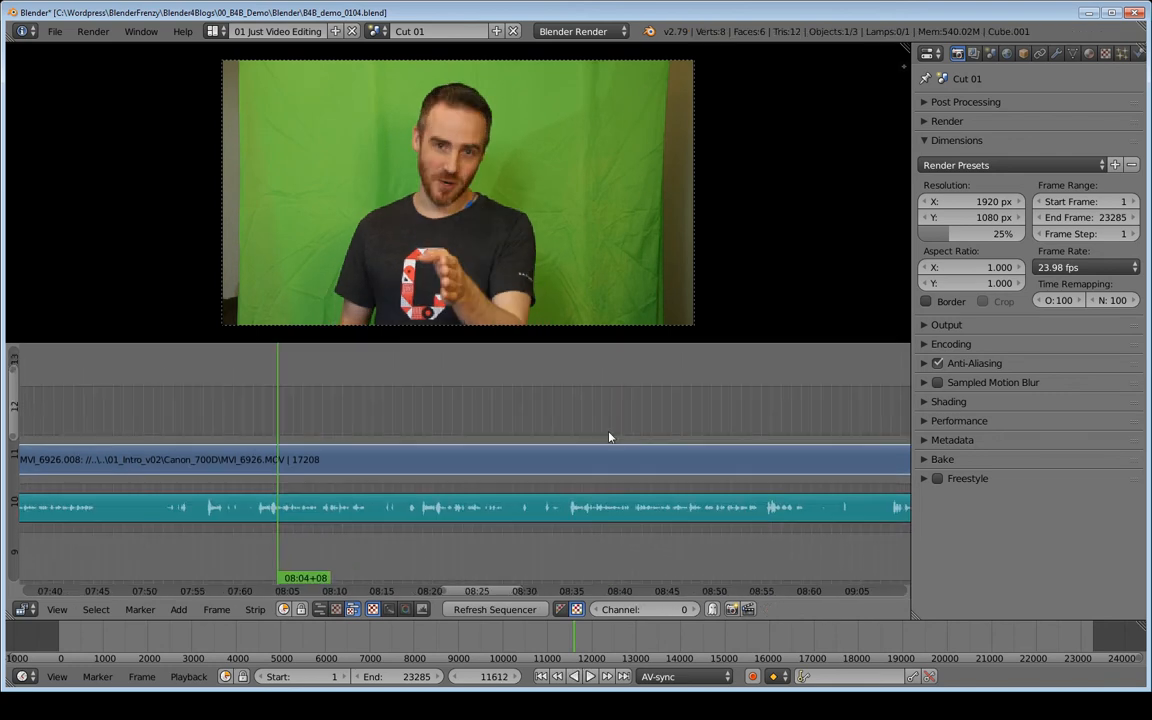
click(571, 434)
key(alt+a)
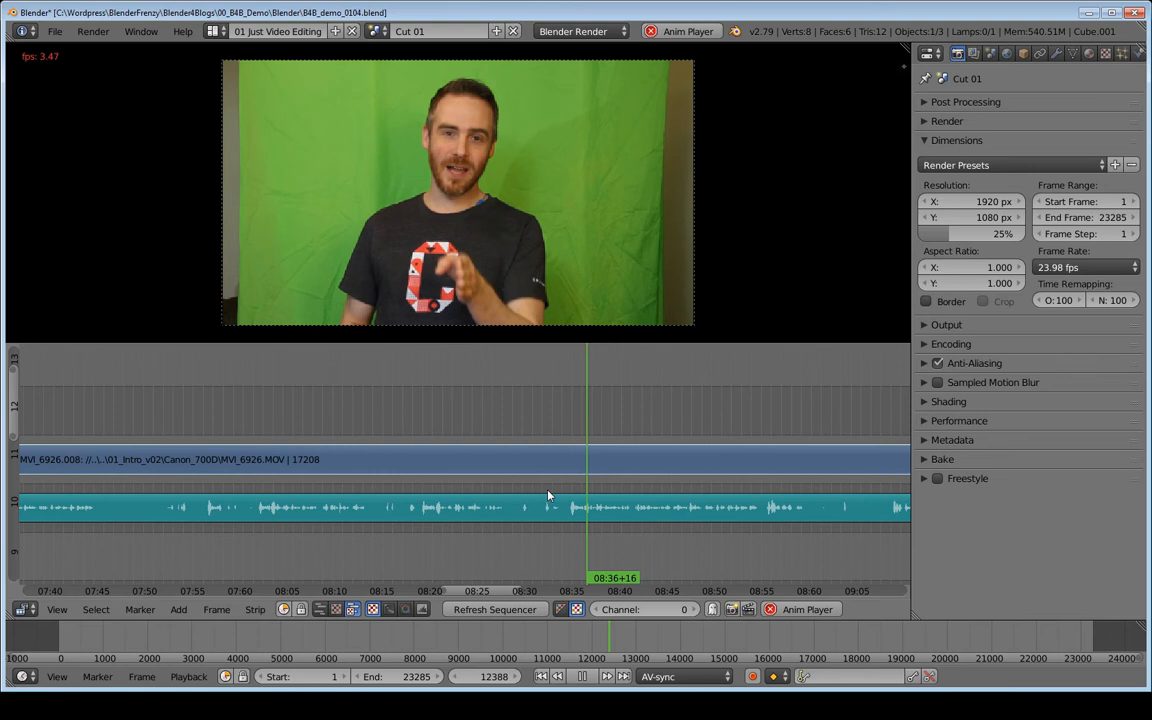
- Scroll the timeline and play back the clip from several points between about 08:36 and 09:38
middle_drag(712, 493, 385, 474)
key(alt+a)
click(554, 427)
key(alt+a)
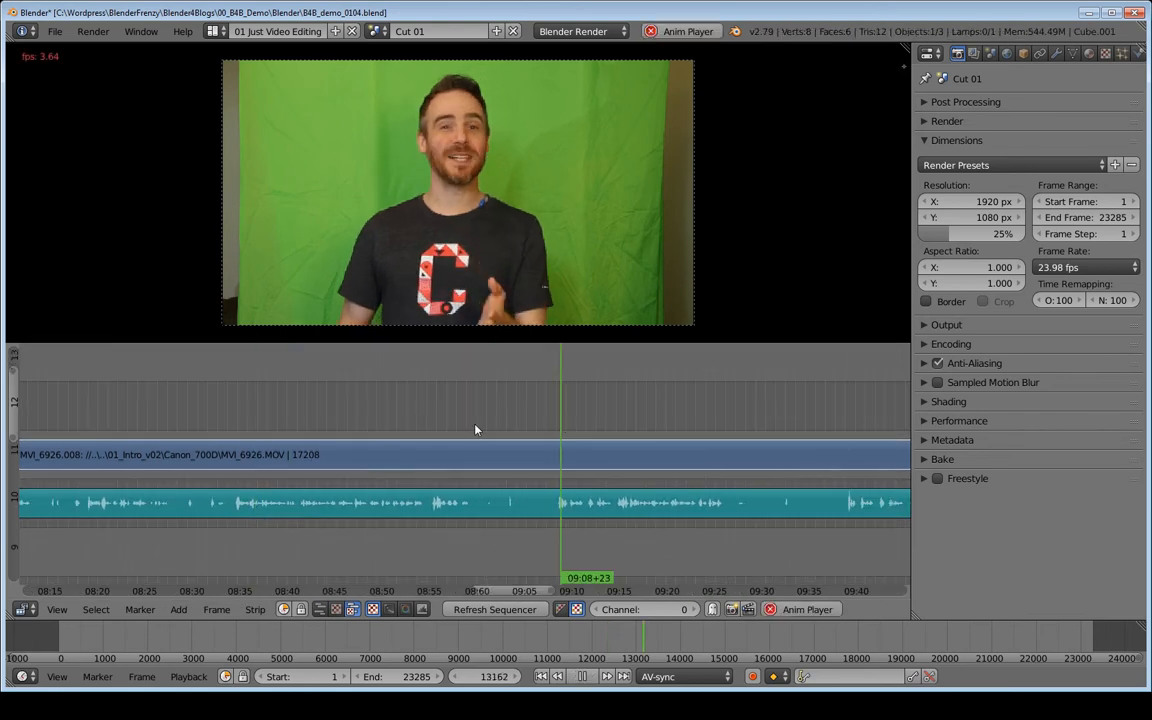
middle_drag(514, 429, 366, 435)
key(alt+a)
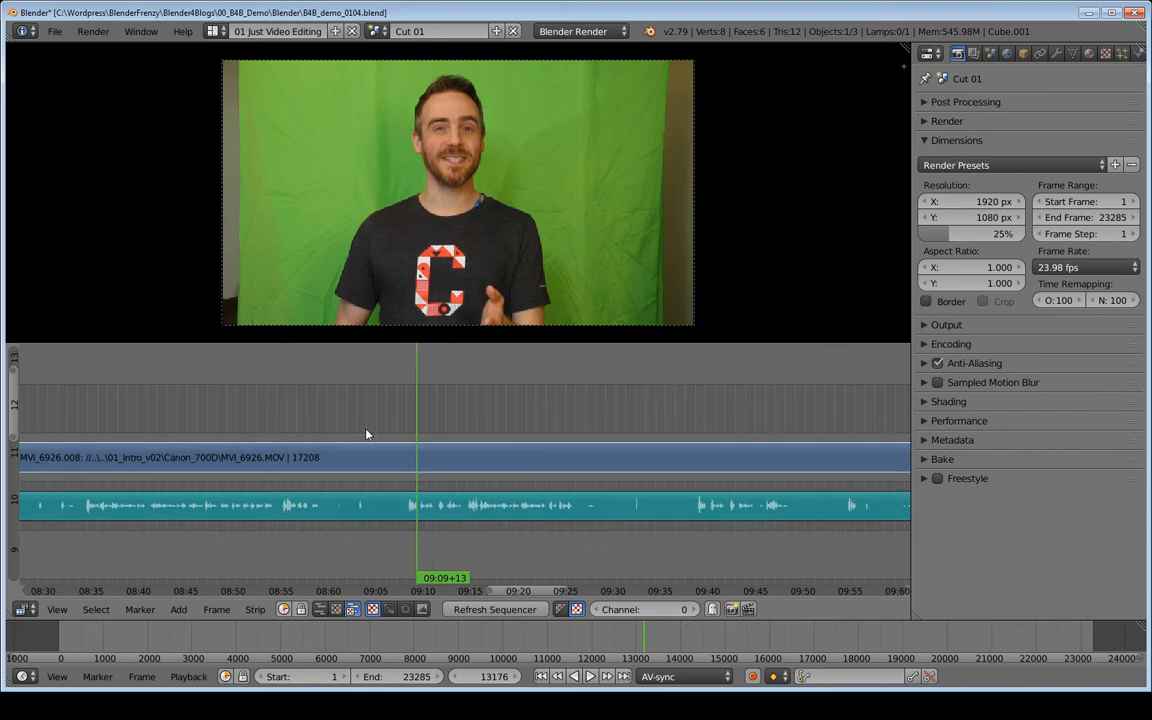
click(697, 429)
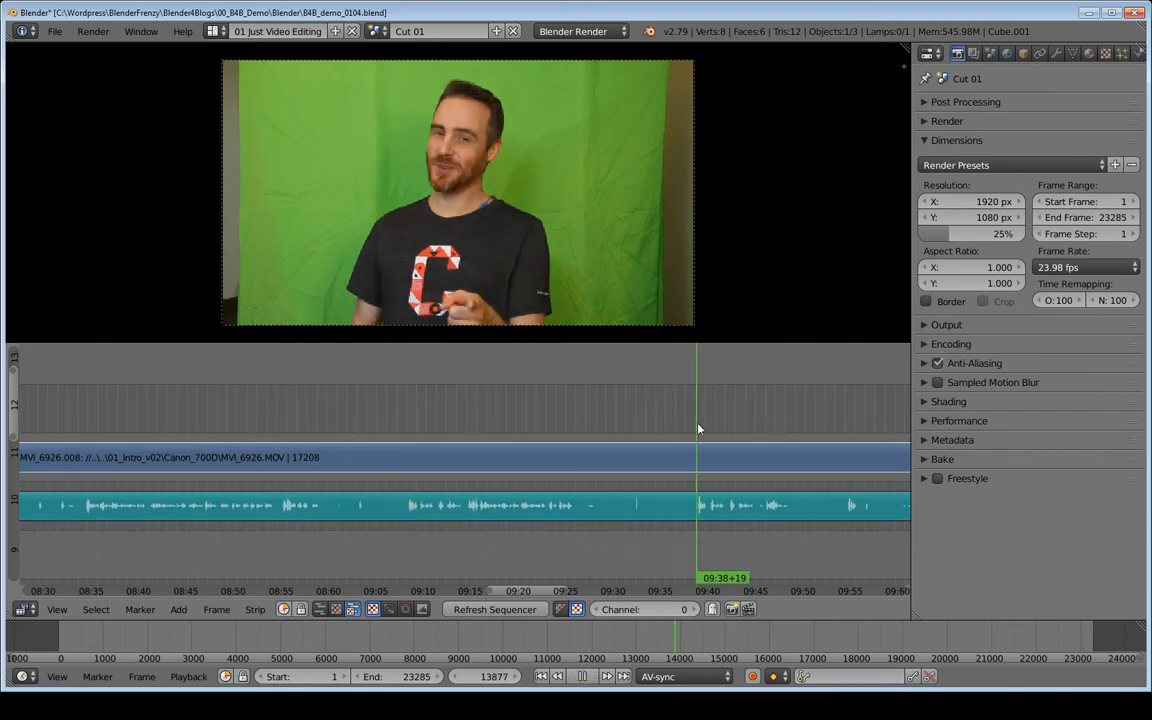
- Play back the clip from several points between about 08:36 and 08:56 to find a cut point
middle_drag(697, 429, 663, 475)
middle_drag(560, 492, 658, 483)
middle_drag(261, 458, 290, 456)
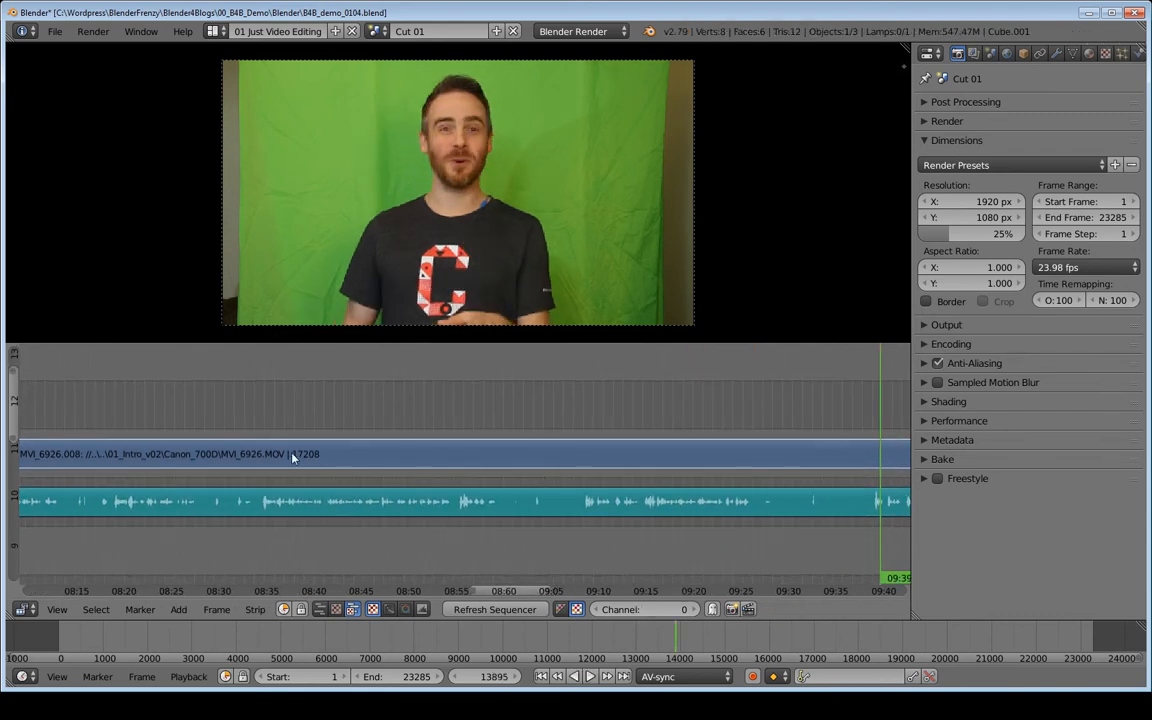
click(453, 468)
key(alt+a)
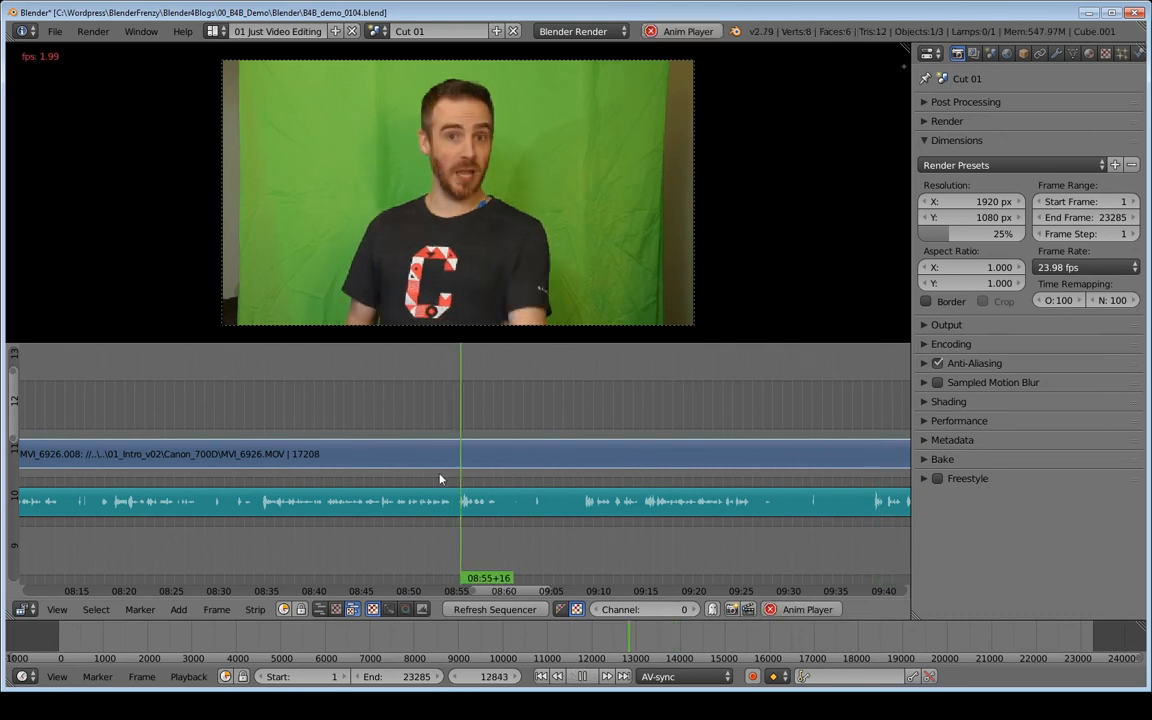
key(alt+a)
middle_drag(417, 461, 464, 458)
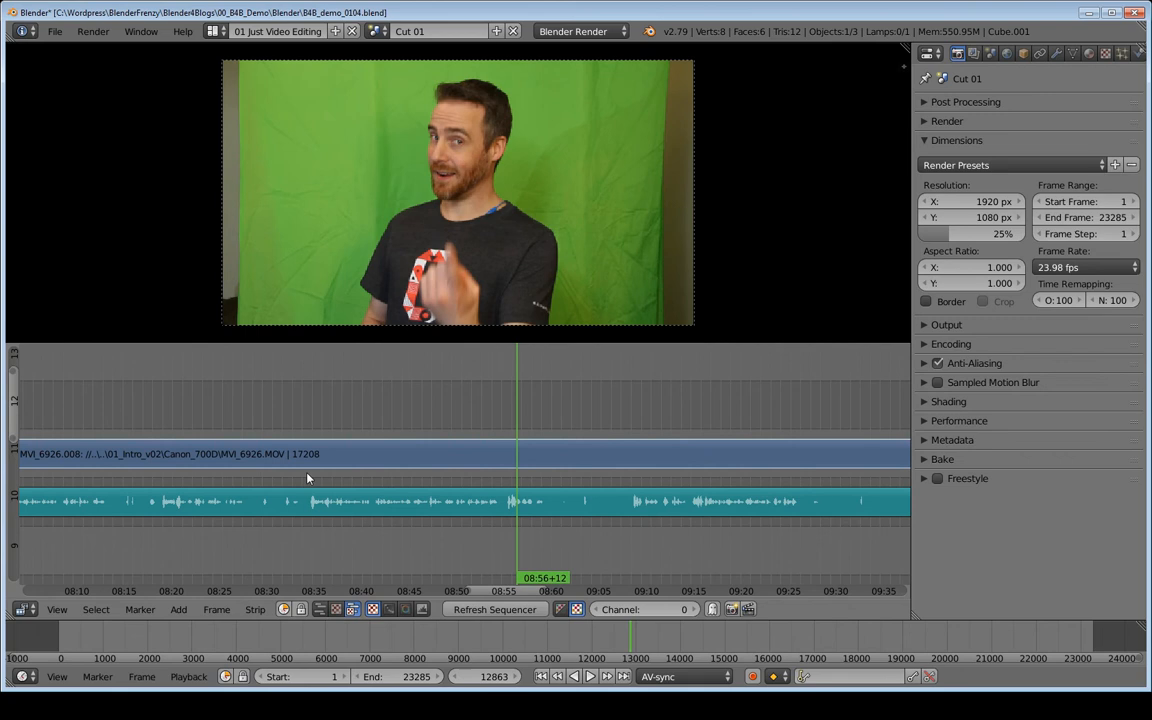
click(309, 479)
key(alt+a)
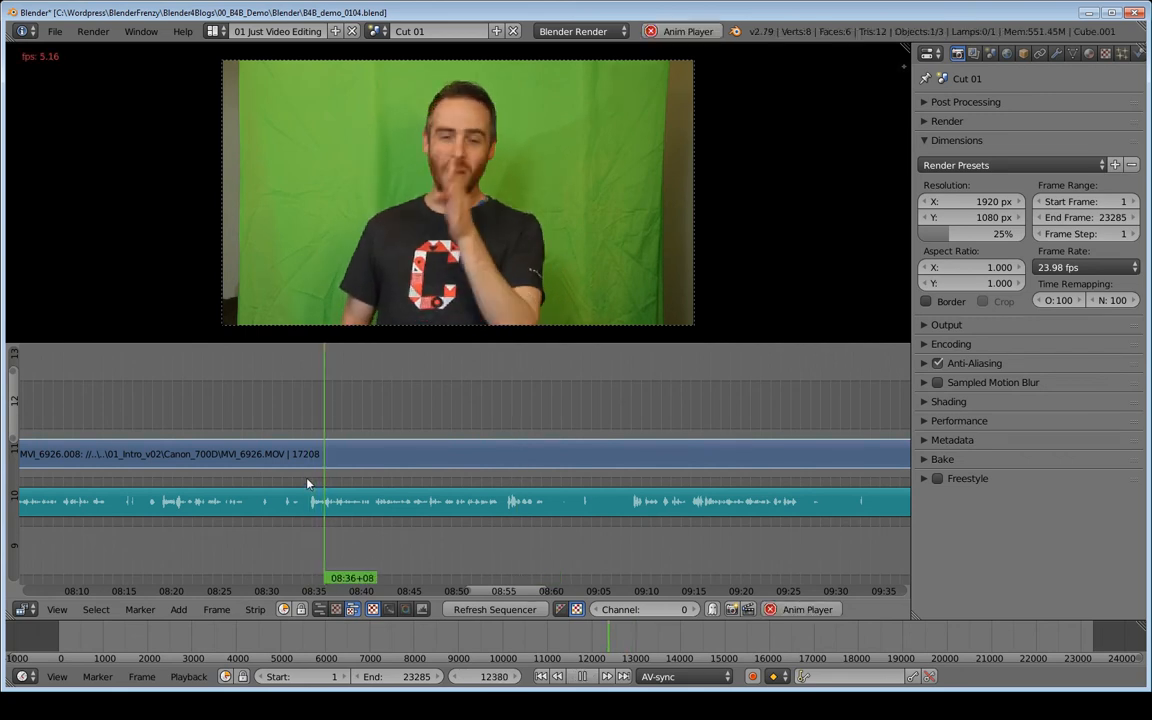
- Cut both the video and audio strips at about 08:34+16
key(Escape)
click(309, 484)
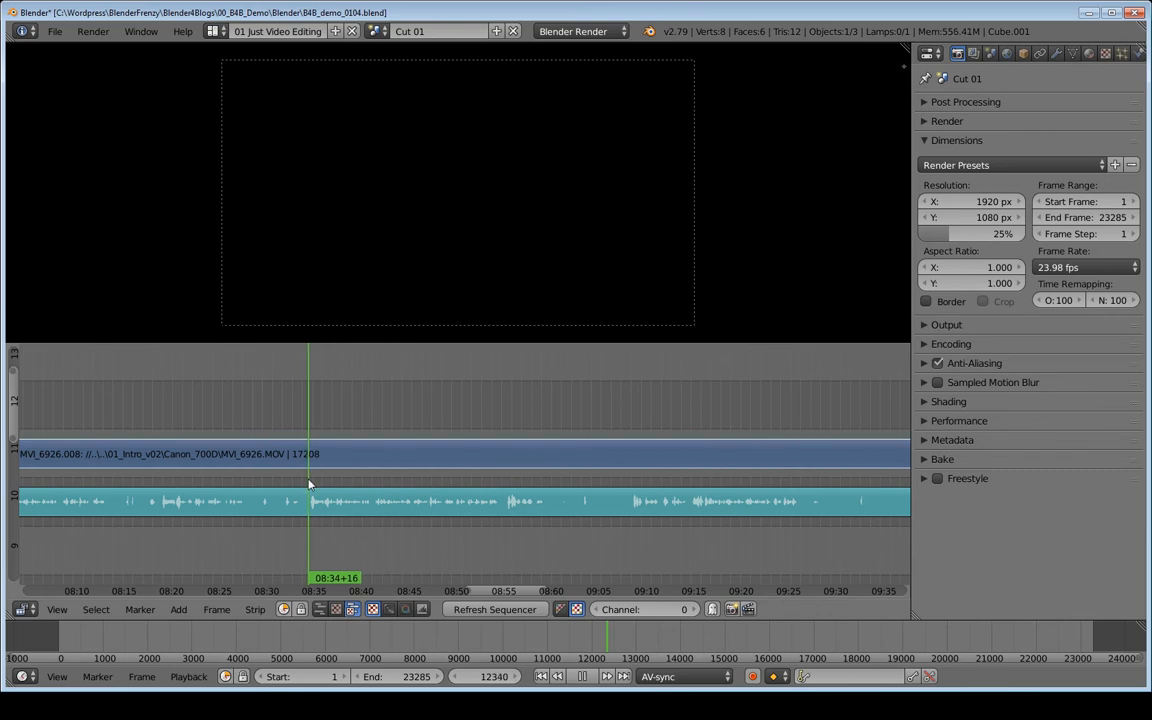
right_click(326, 459)
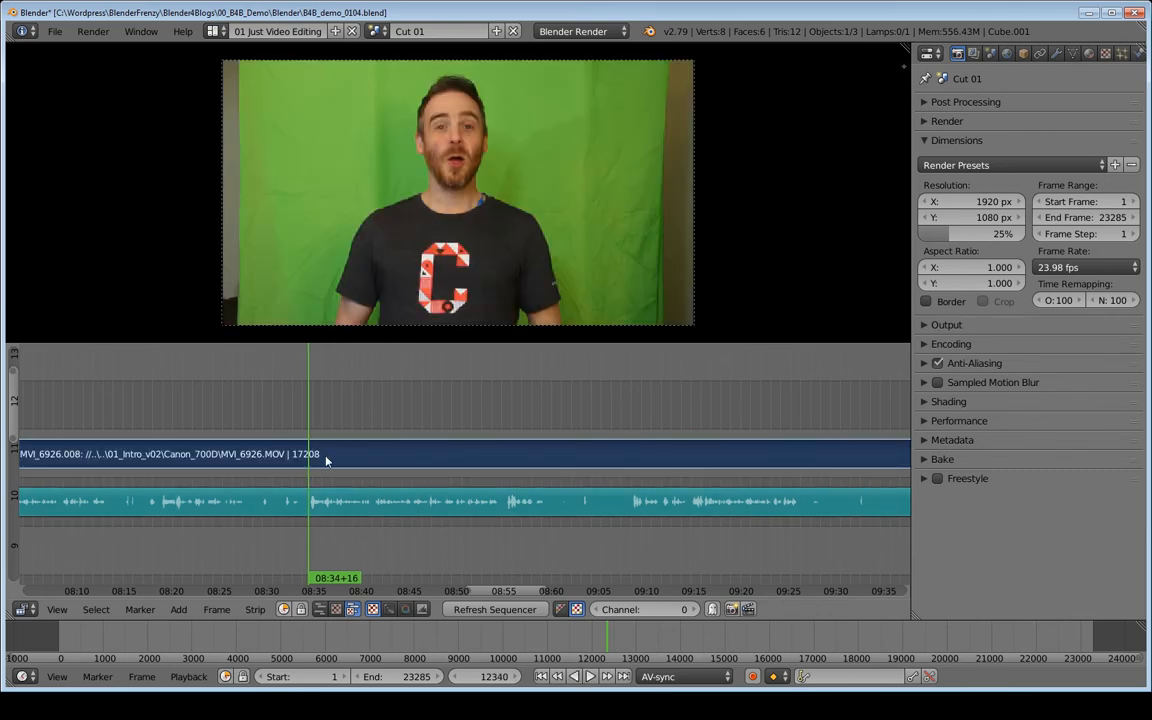
key(b)
drag(344, 439, 357, 497)
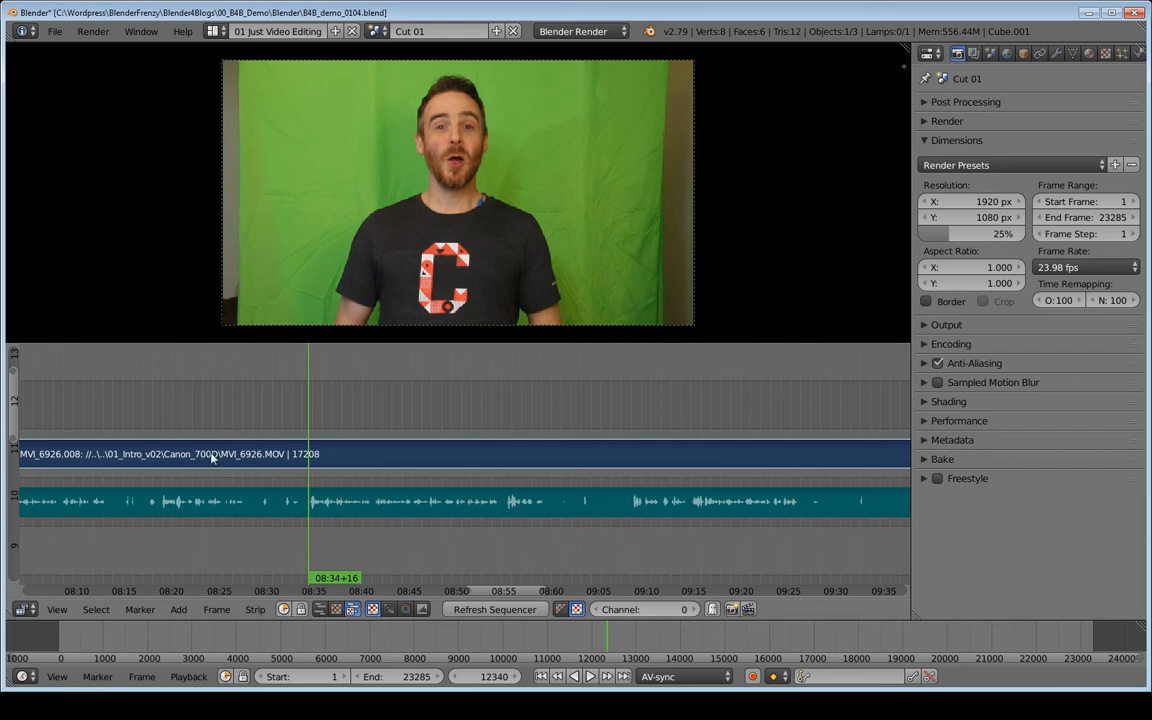
key(k)
- Set the current frame to 9169 and cut both strips at that frame
middle_drag(197, 470, 594, 469)
ctrl+middle_drag(476, 433, 793, 470)
mouse_move(563, 491)
middle_down()
mouse_move(779, 499)
mouse_move(582, 505)
middle_up()
middle_drag(502, 498, 707, 486)
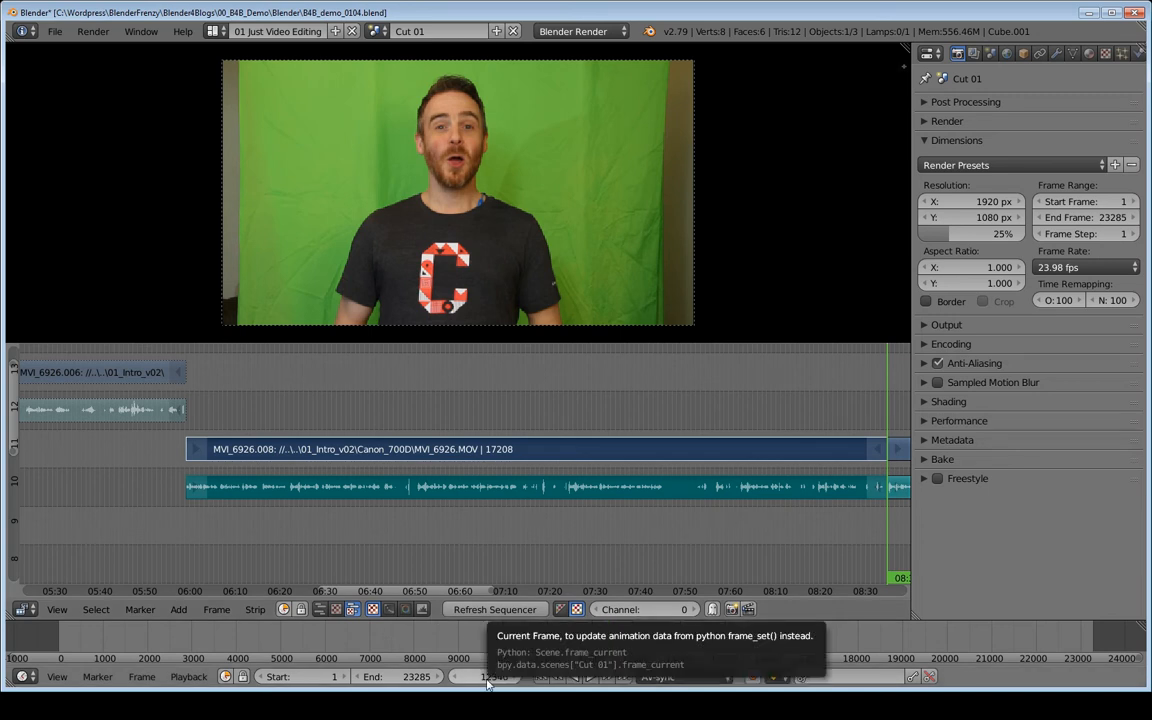
drag(487, 683, 480, 683)
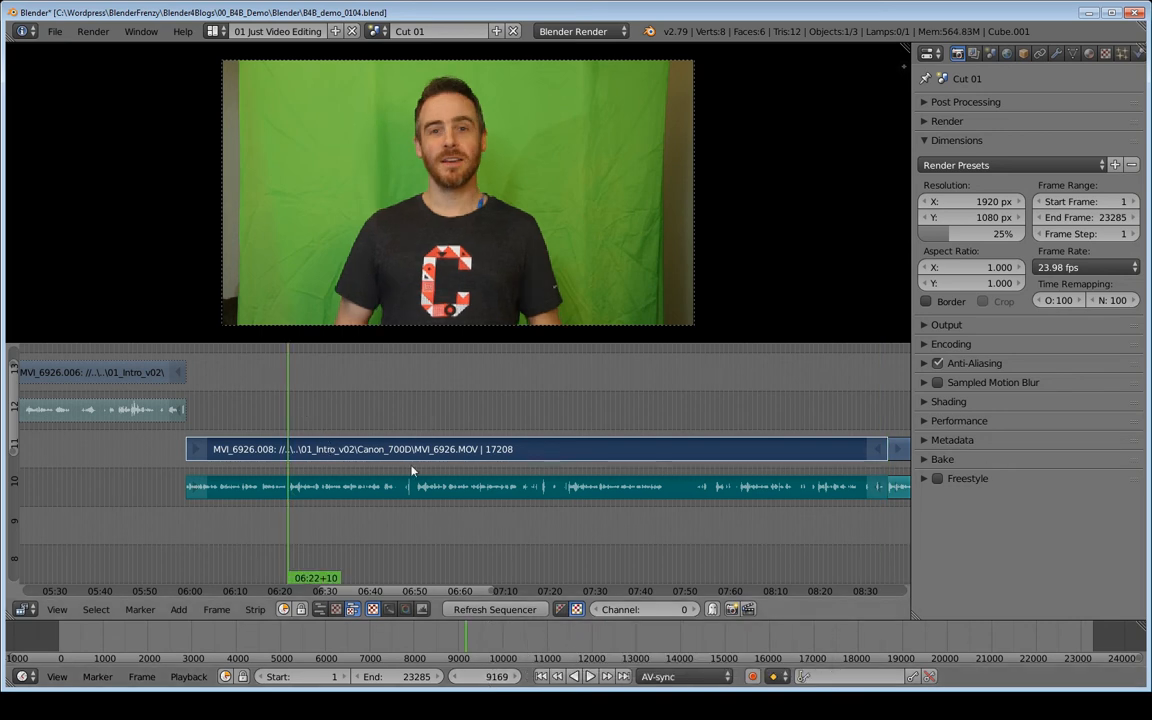
key(k)
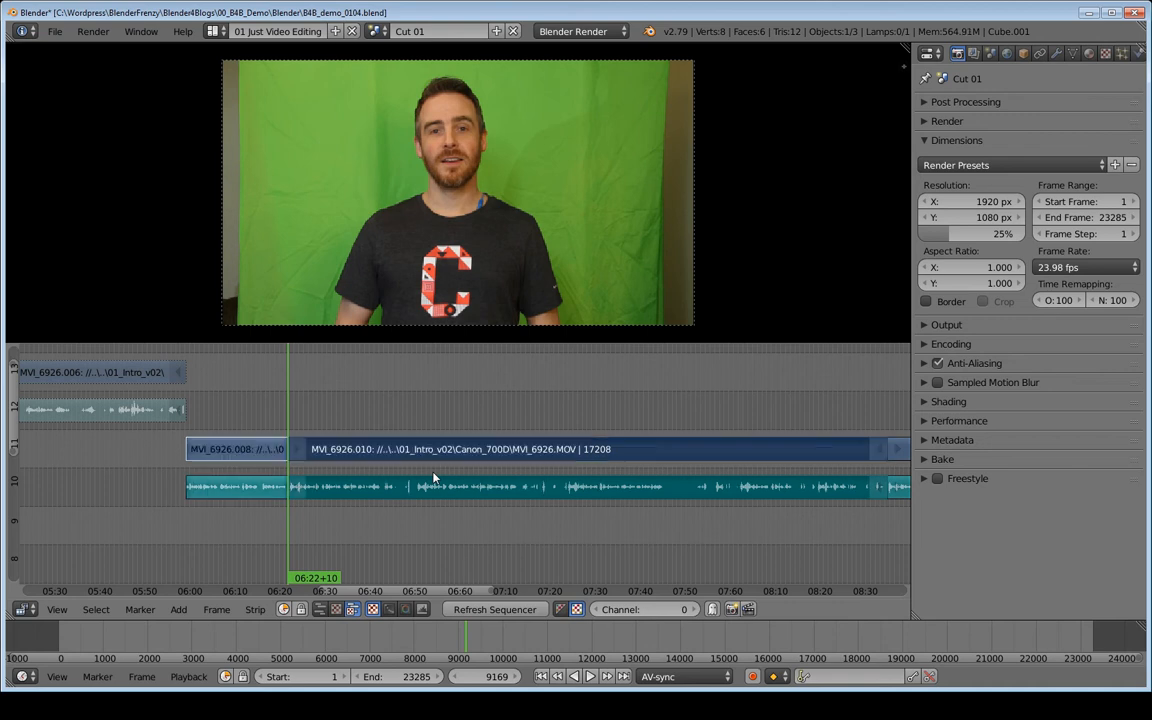
- Move the section between about 06:22 and 08:34 up to channels 12 and 13
mouse_move(433, 479)
middle_down()
mouse_move(450, 470)
mouse_move(437, 474)
middle_up()
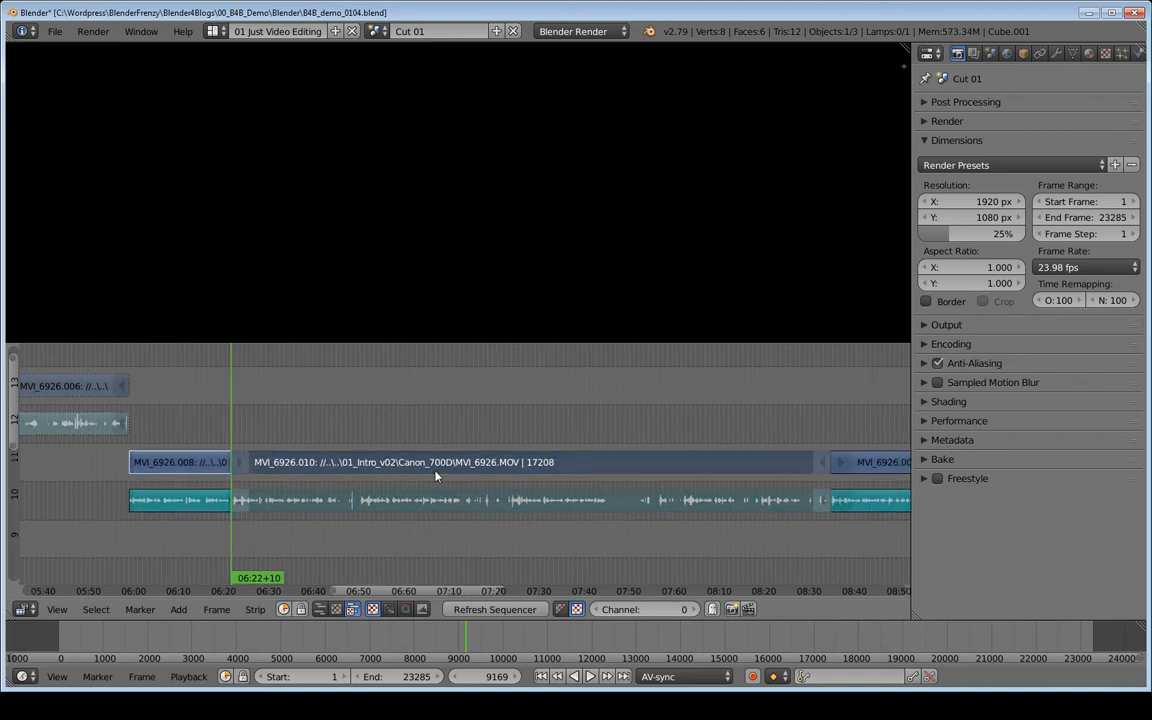
key(g)
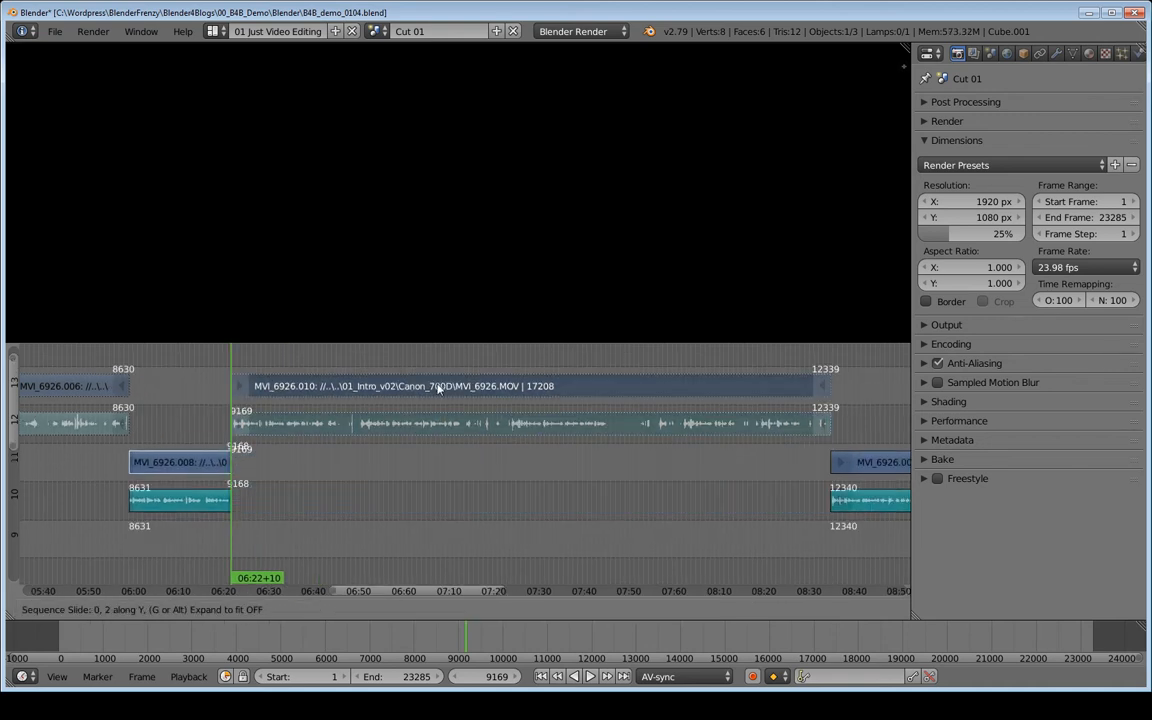
click(441, 387)
- Scroll to the cut at about 08:34 and play back the clip from there
middle_drag(540, 436, 247, 437)
middle_drag(542, 431, 433, 436)
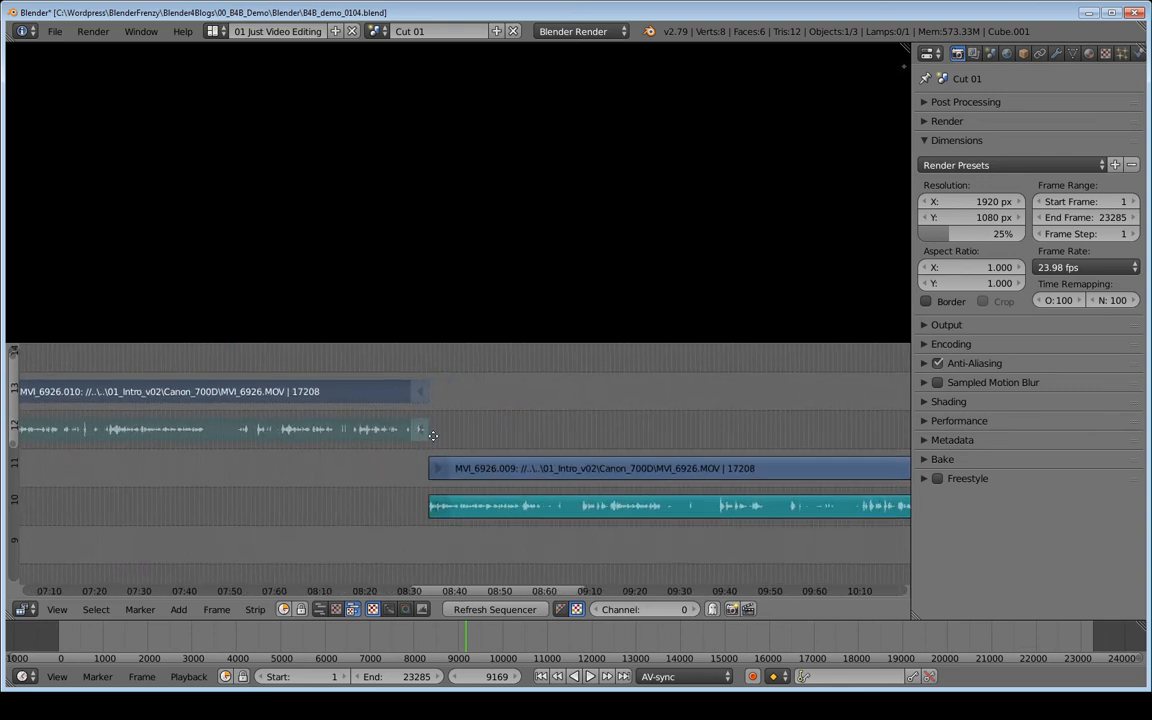
ctrl+middle_drag(503, 452, 547, 433)
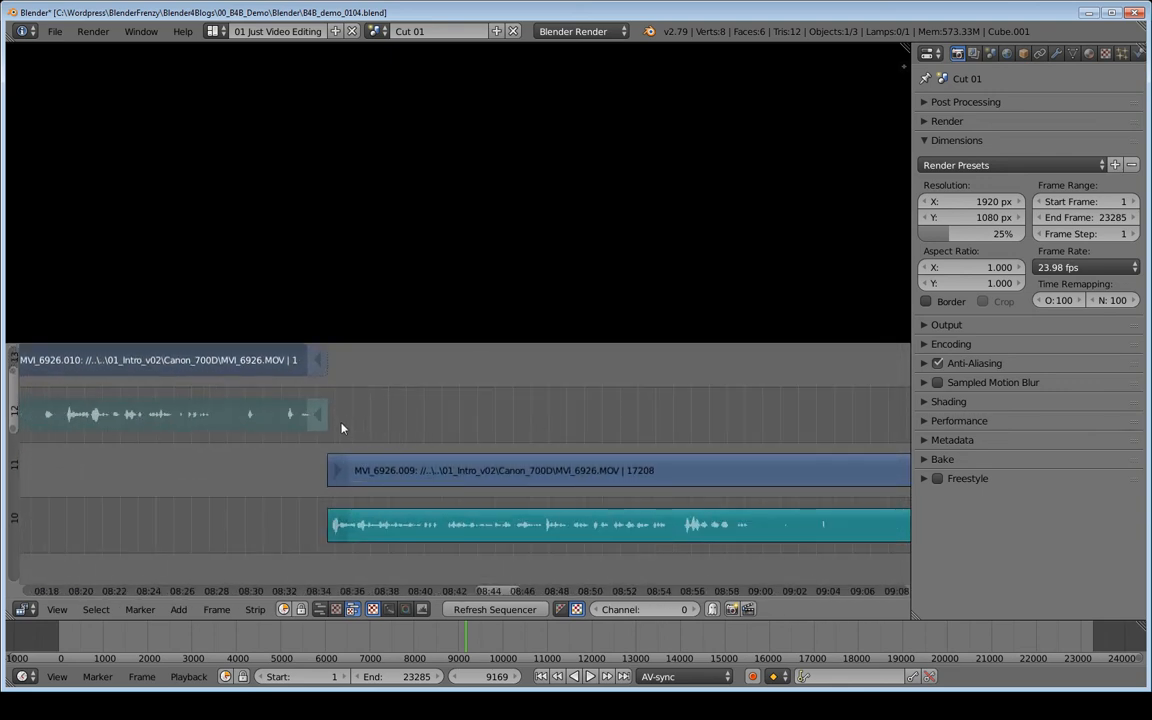
click(341, 427)
key(alt+a)
key(alt+a)
- Save the file, then save it as a new version named B4B_demo_0105.blend
key(ctrl+s)
click(446, 432)
key(ctrl+z)
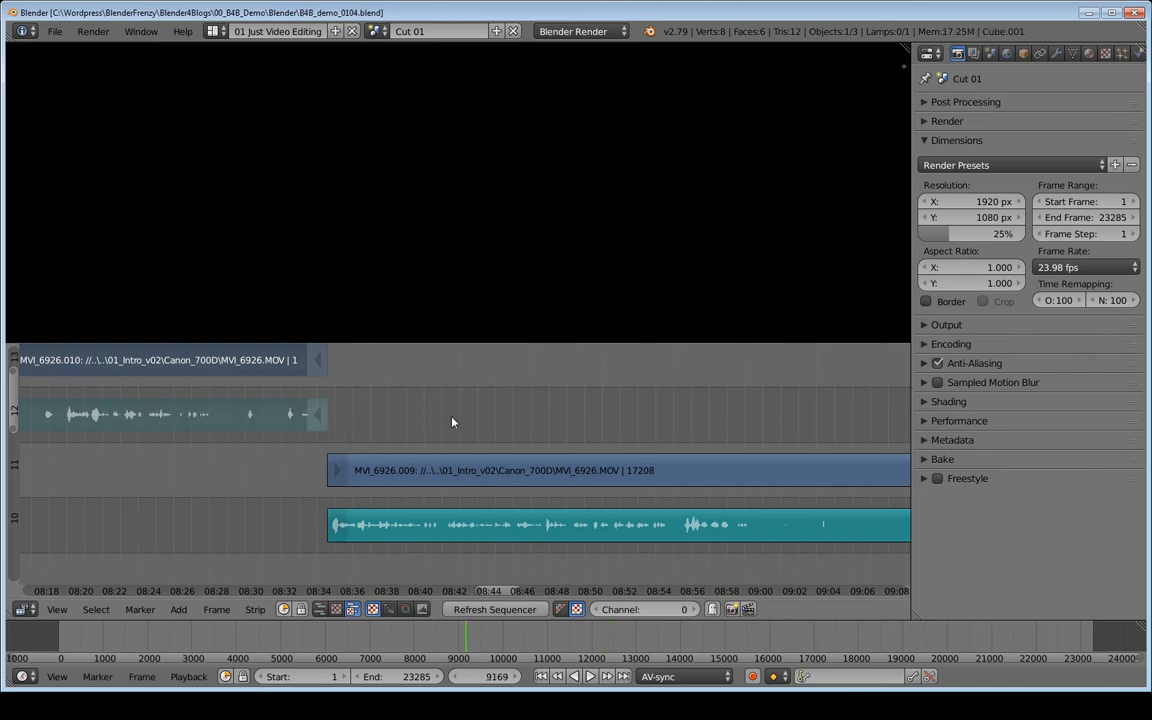
key(ctrl+shift+s)
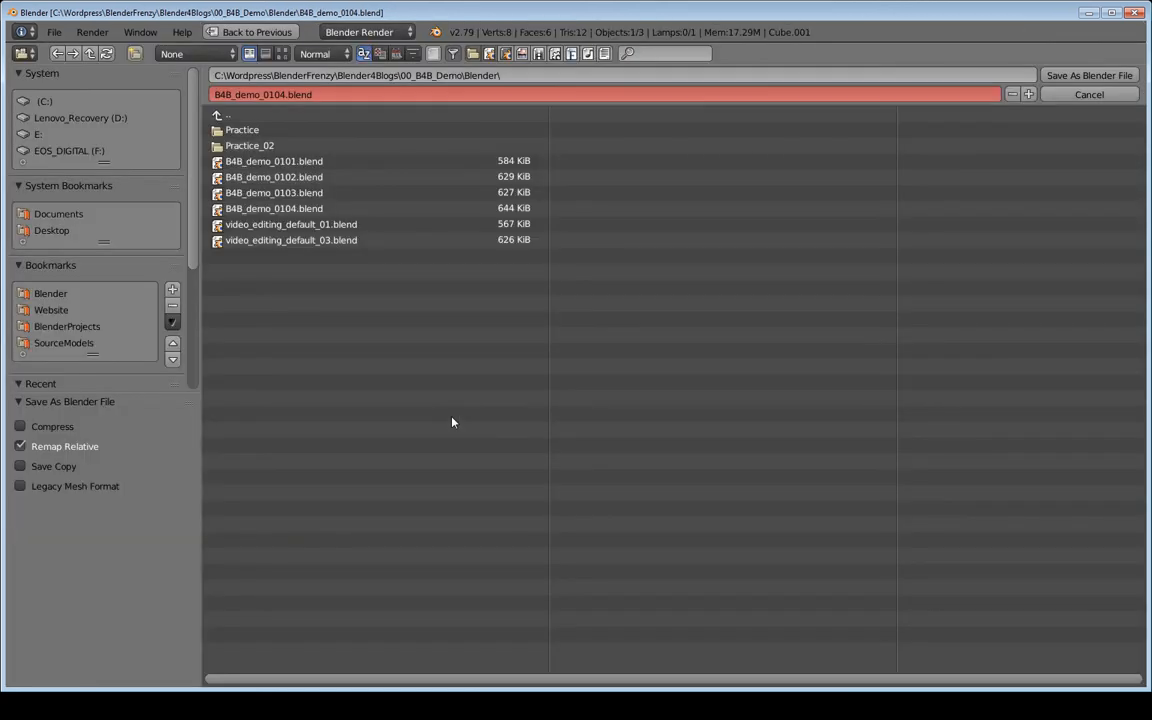
key(KP_Add)
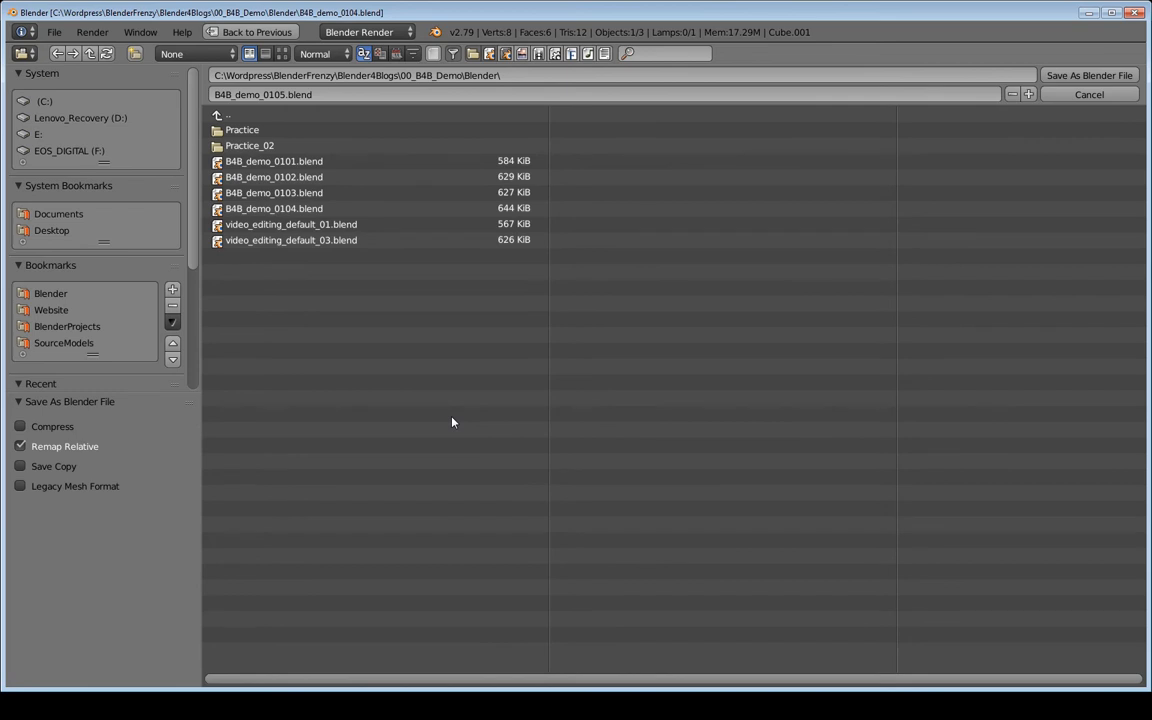
key(Return)
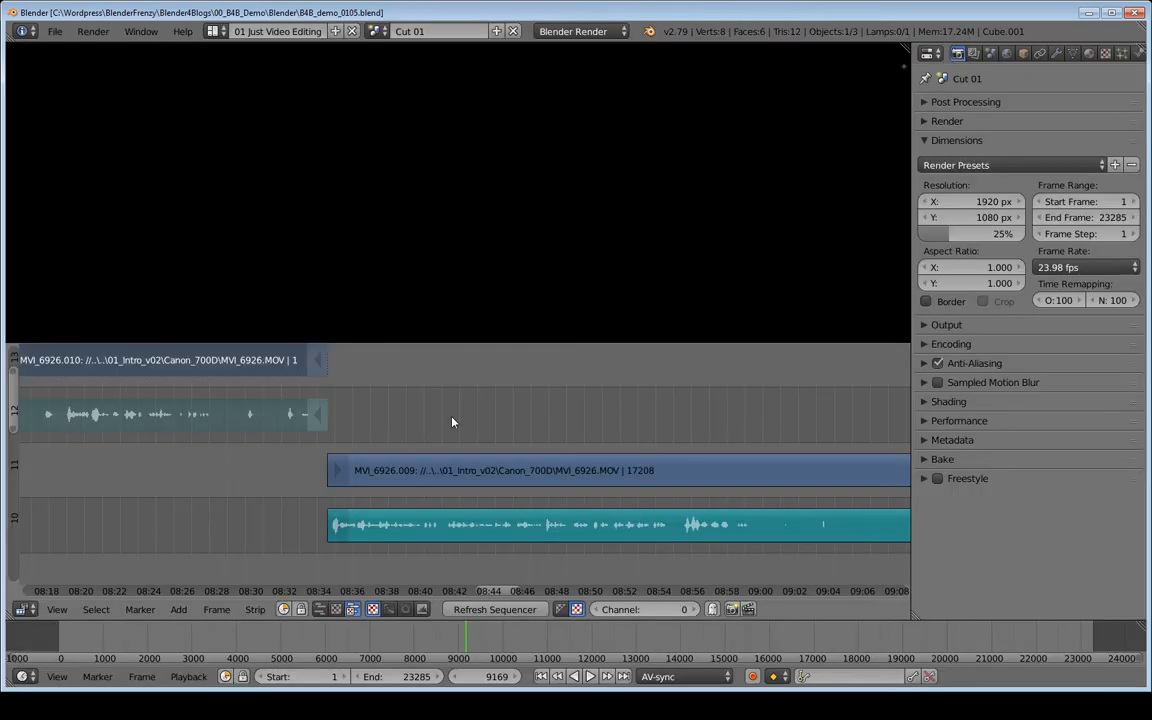
- Play back the clip from about 08:35 to about 08:59
click(340, 446)
key(alt+a)
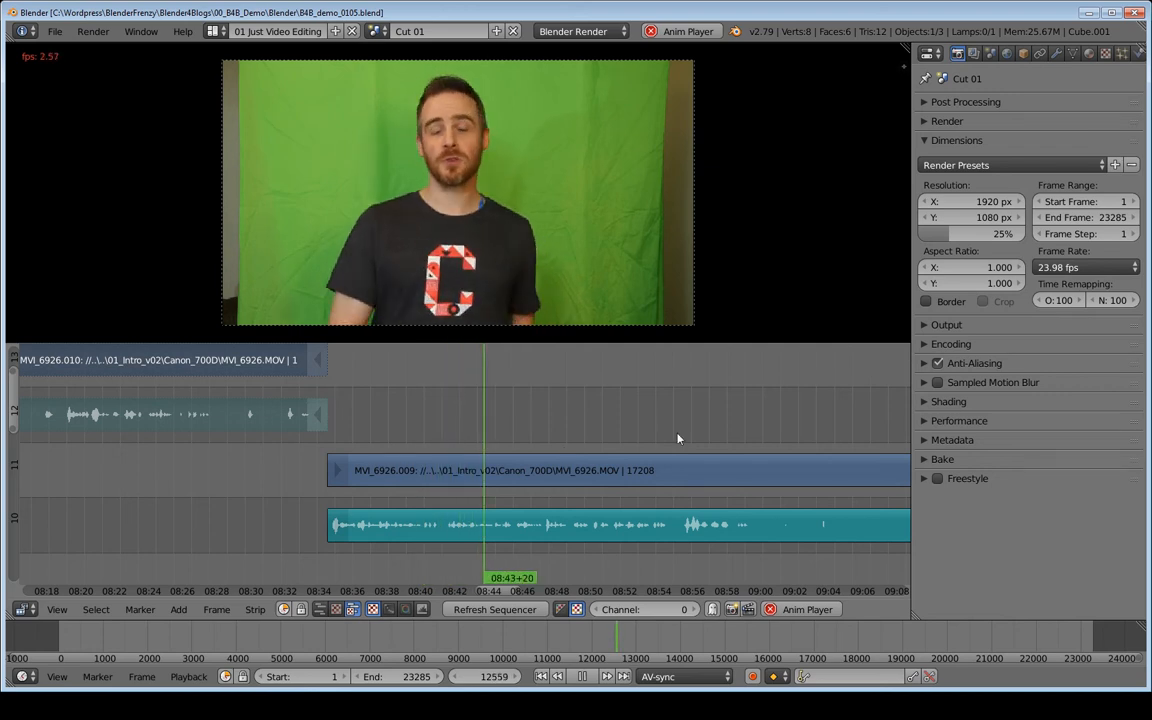
middle_drag(677, 438, 490, 436)
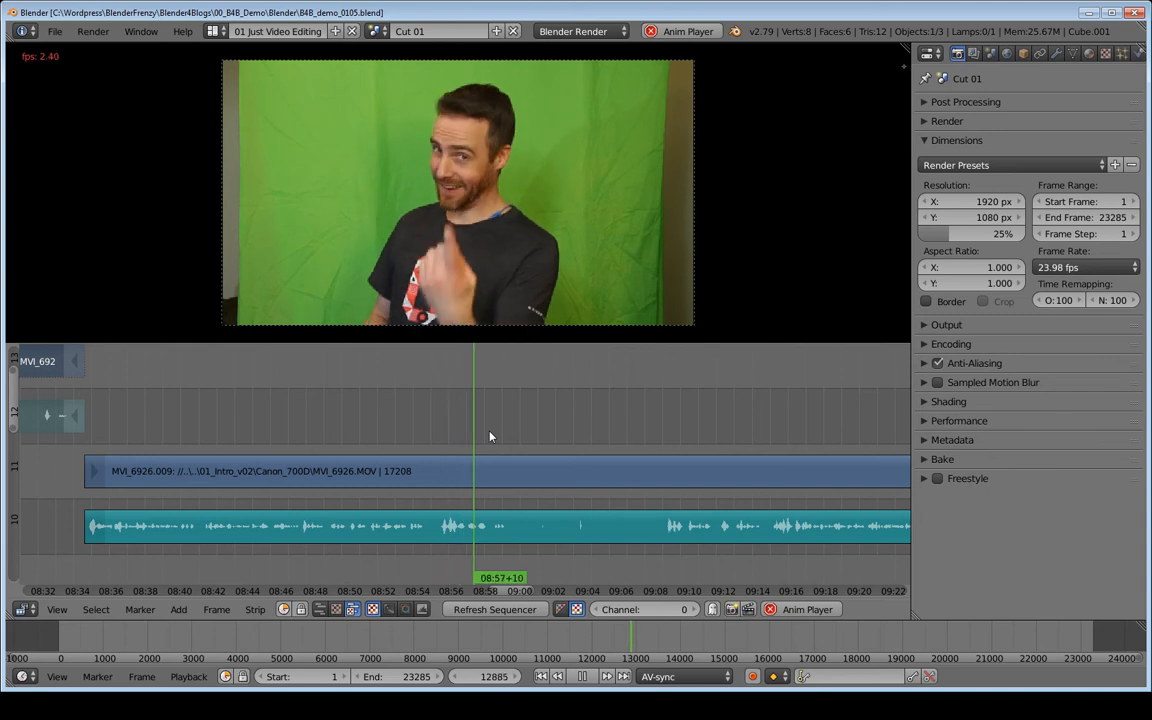
key(alt+a)
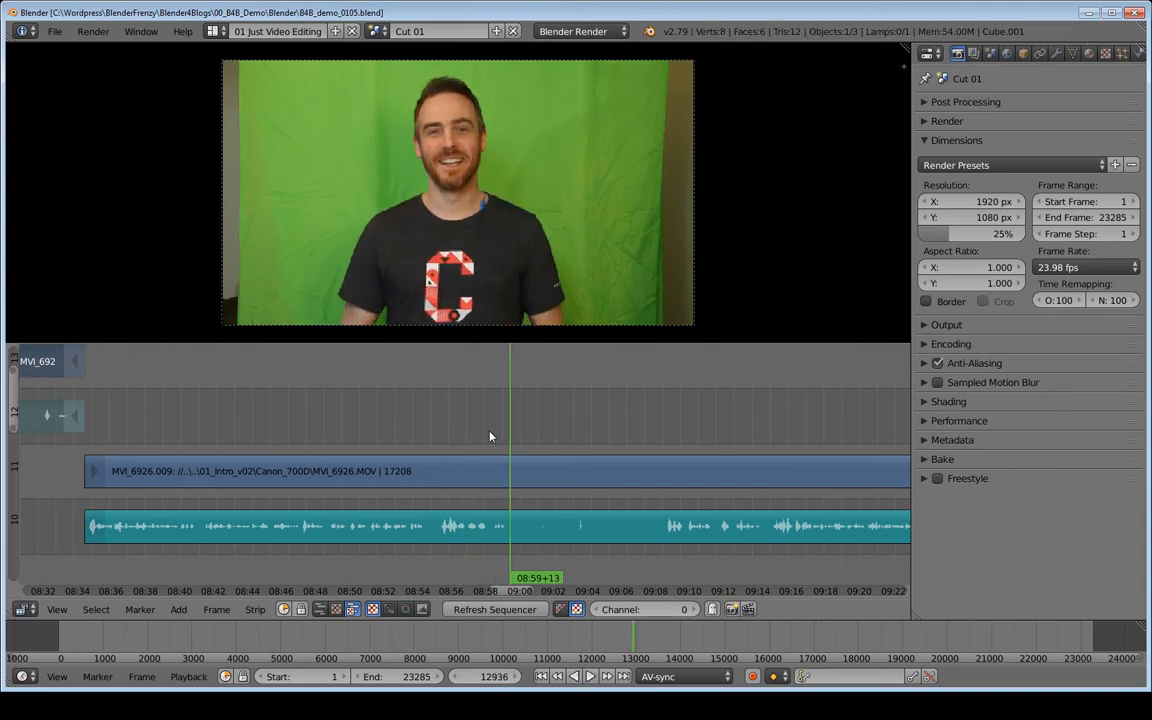
- Select the video and audio strips and cut them at about 08:58+09
click(490, 436)
drag(490, 436, 491, 437)
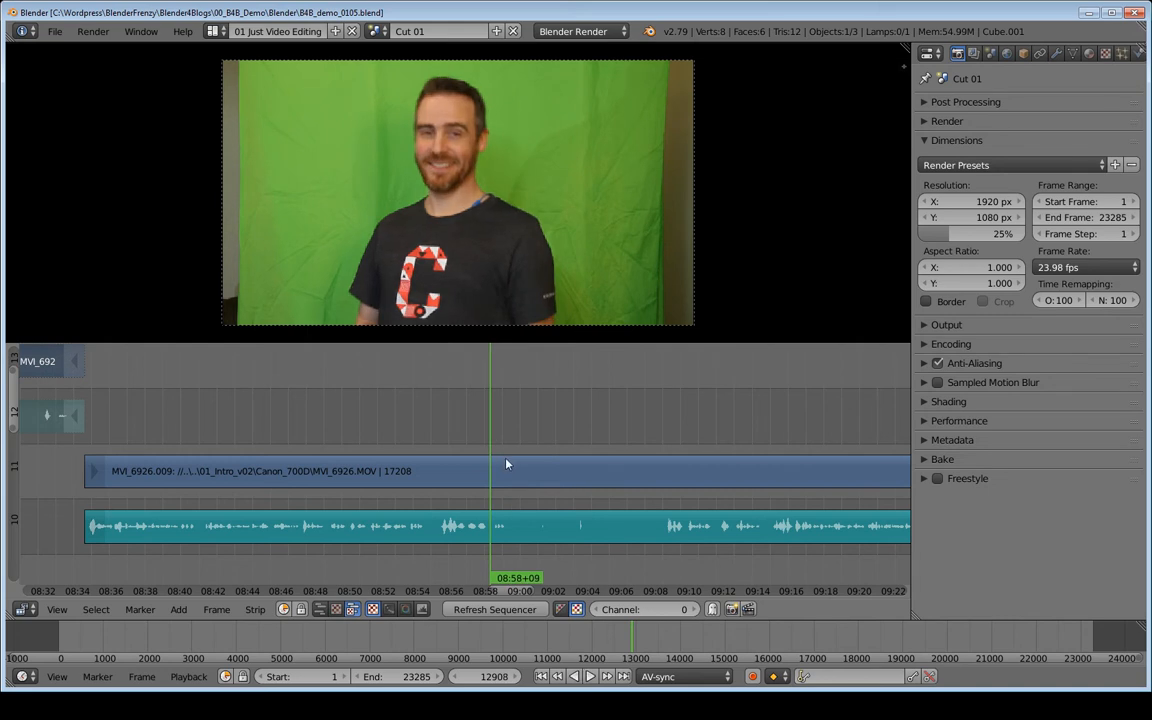
right_click(507, 463)
shift+right_click(523, 522)
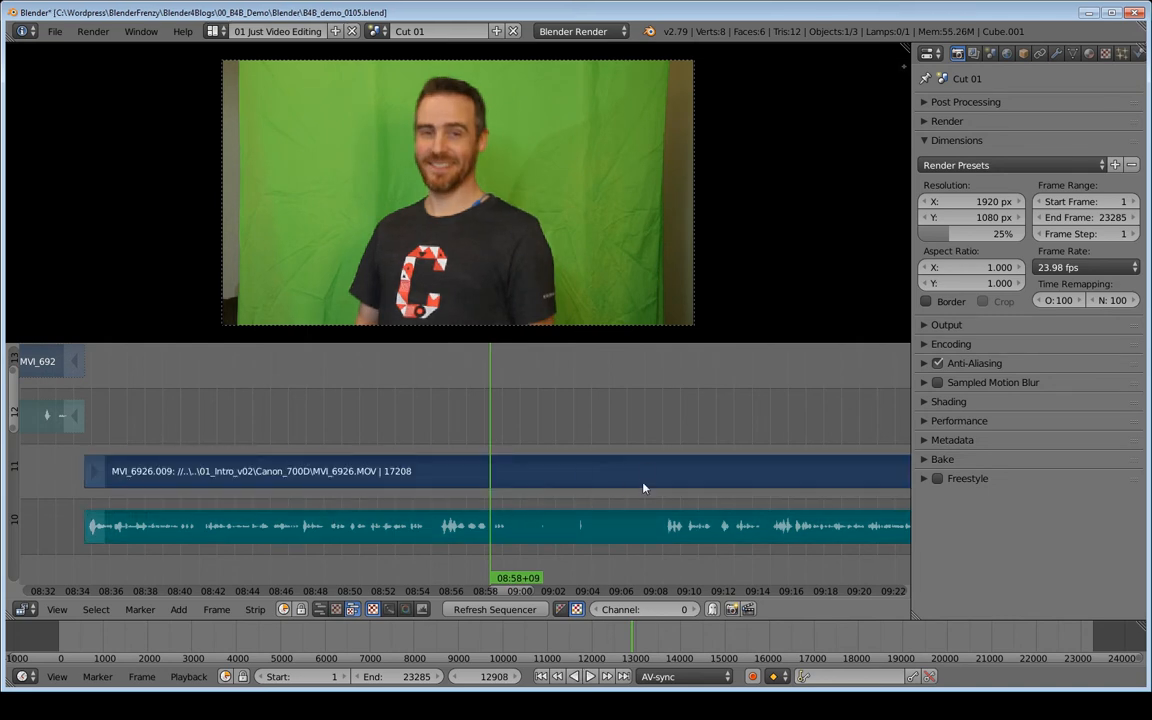
key(k)
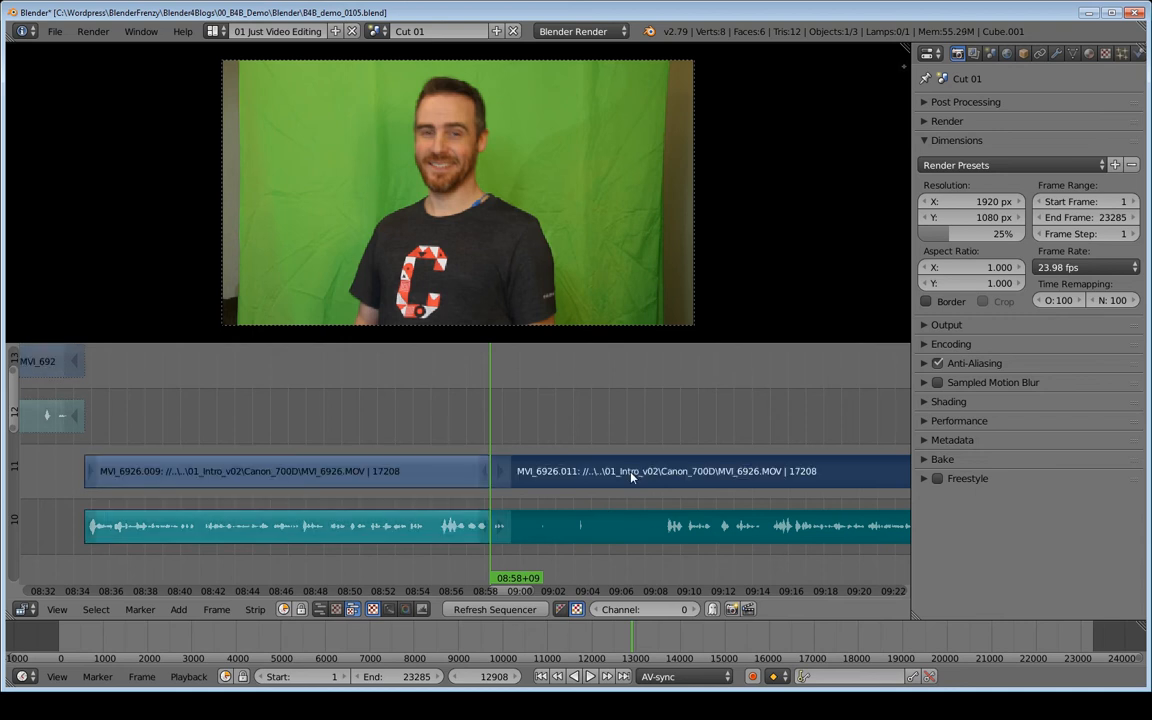
- Play back the clip from the new cut at about 08:58 through about 09:10
ctrl+scroll(631, 477, down, 6)
ctrl+scroll(631, 484, up, 1)
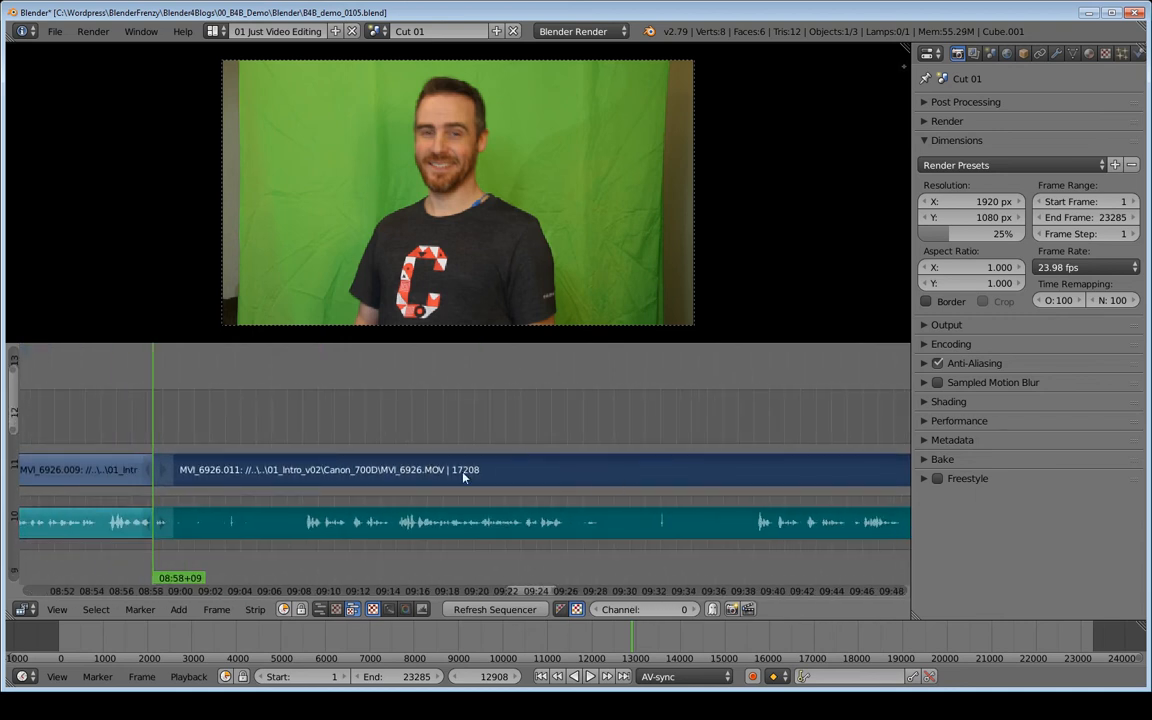
key(alt+a)
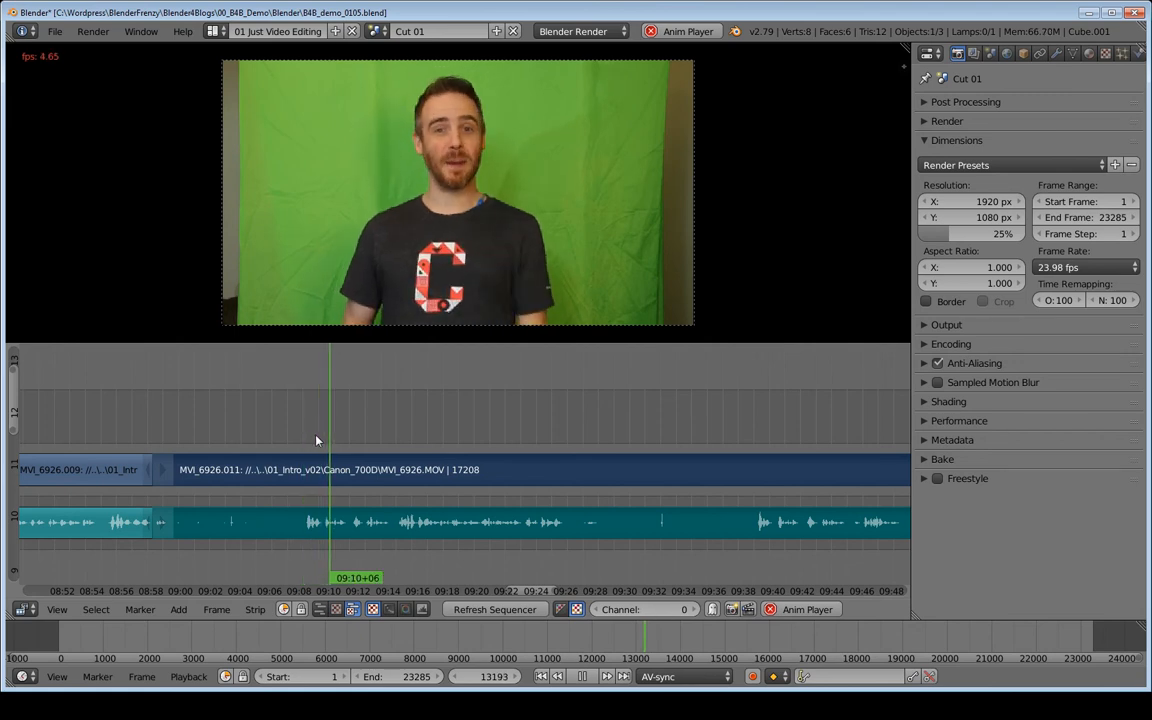
key(alt+a)
ctrl+scroll(450, 442, down, 5)
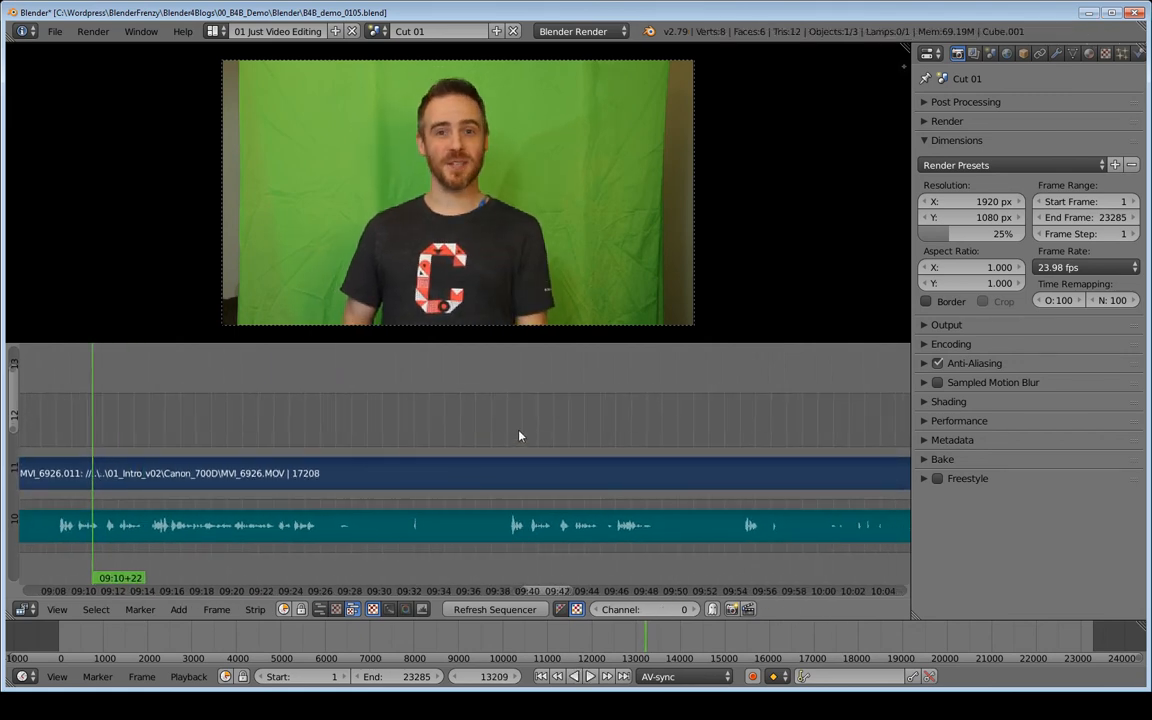
click(519, 436)
key(alt+a)
key(alt+a)
- Scroll along the timeline and play back the clip from several points between about 10:10 and 10:42
middle_drag(681, 455, 330, 457)
middle_drag(609, 455, 314, 472)
click(485, 450)
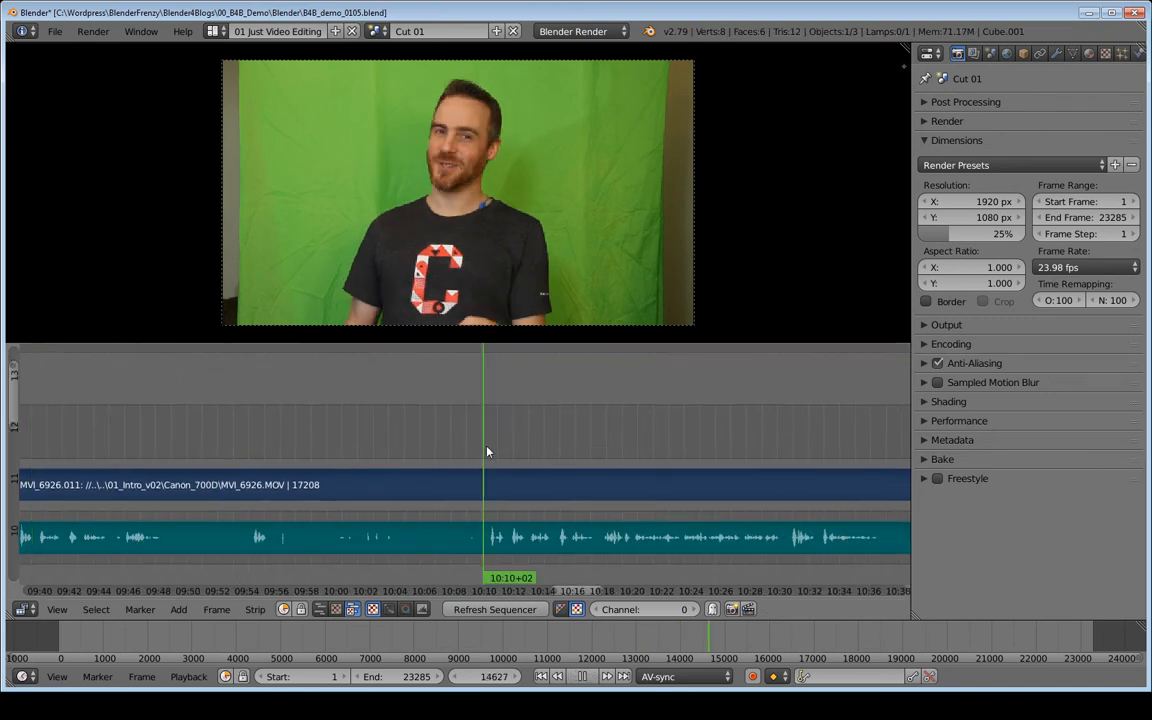
key(alt+a)
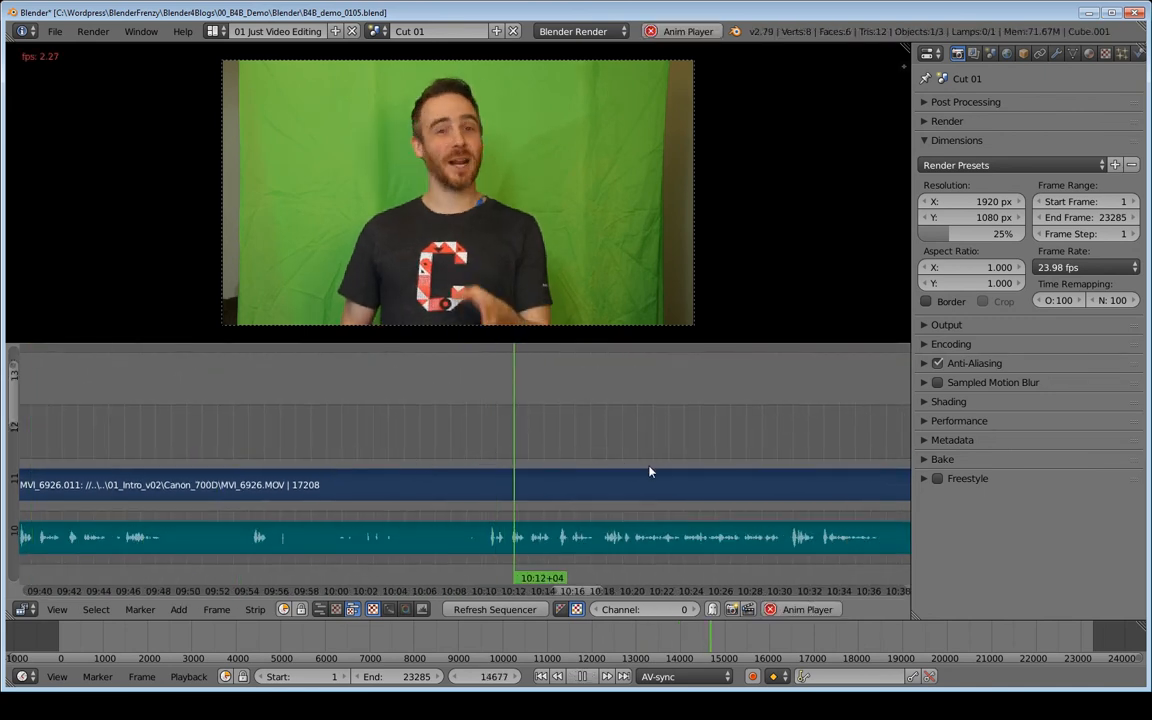
key(alt+a)
middle_drag(650, 470, 486, 450)
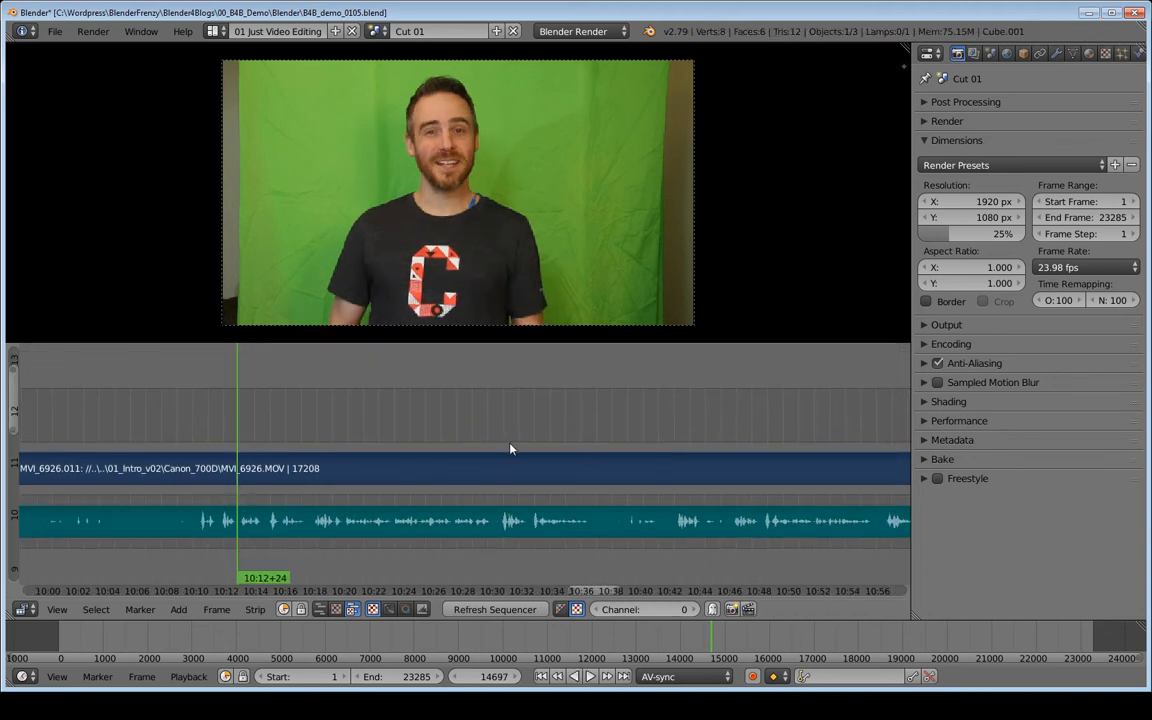
click(510, 449)
key(alt+a)
click(677, 437)
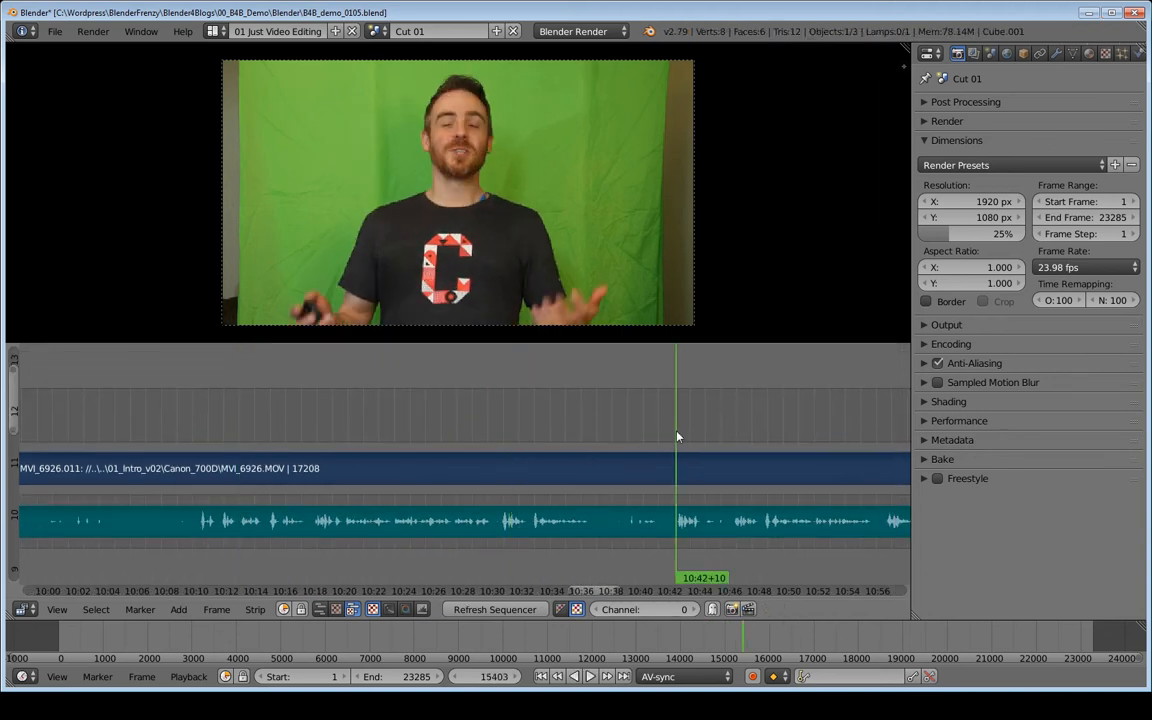
key(alt+a)
middle_drag(297, 458, 516, 467)
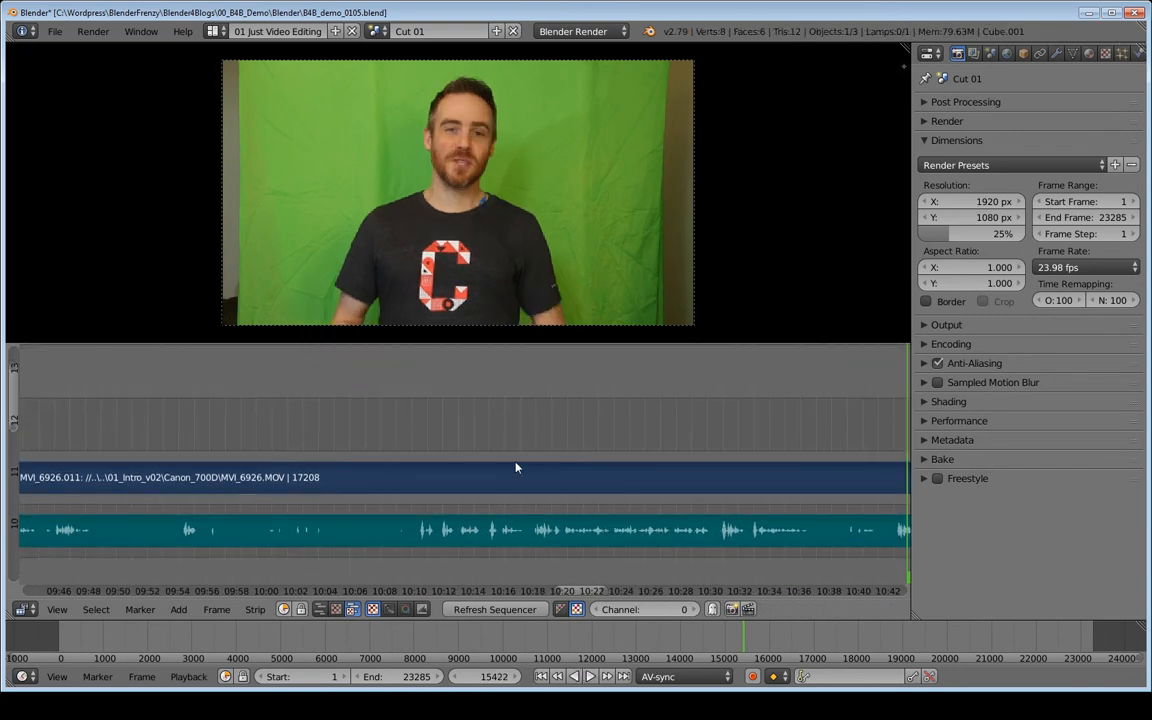
- Play back and scrub the clip between about 10:04 and 10:10 to find the next cut point
click(424, 455)
key(alt+a)
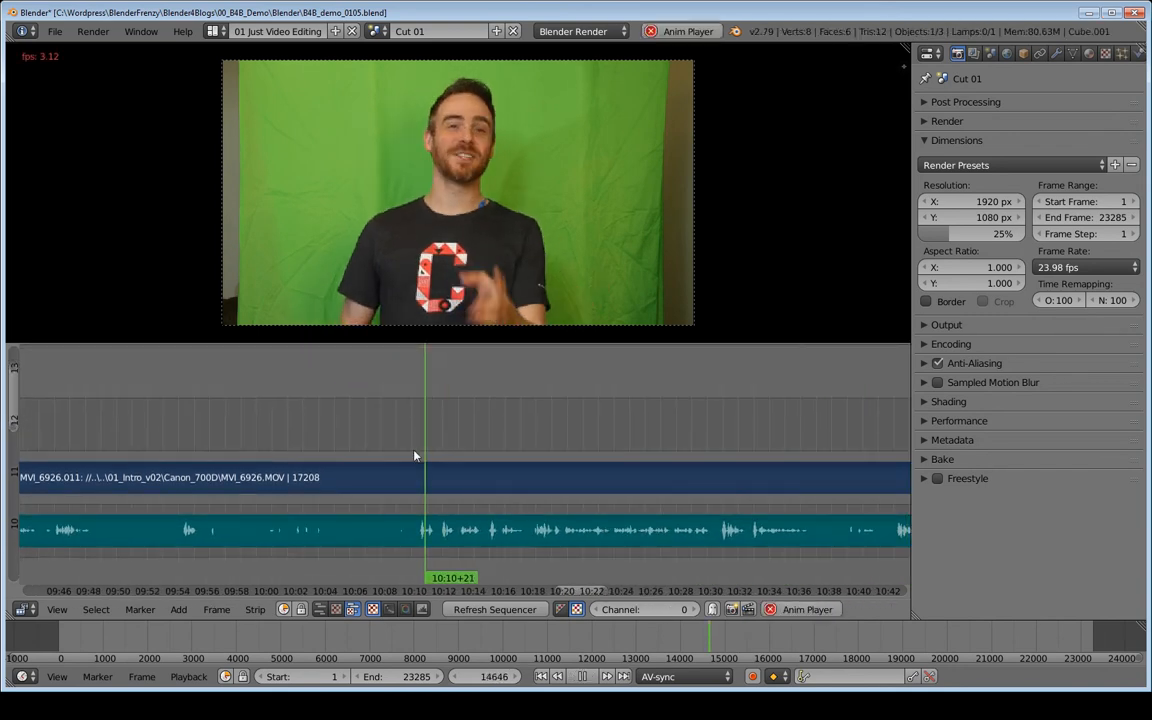
key(alt+a)
middle_drag(332, 442, 417, 442)
click(405, 449)
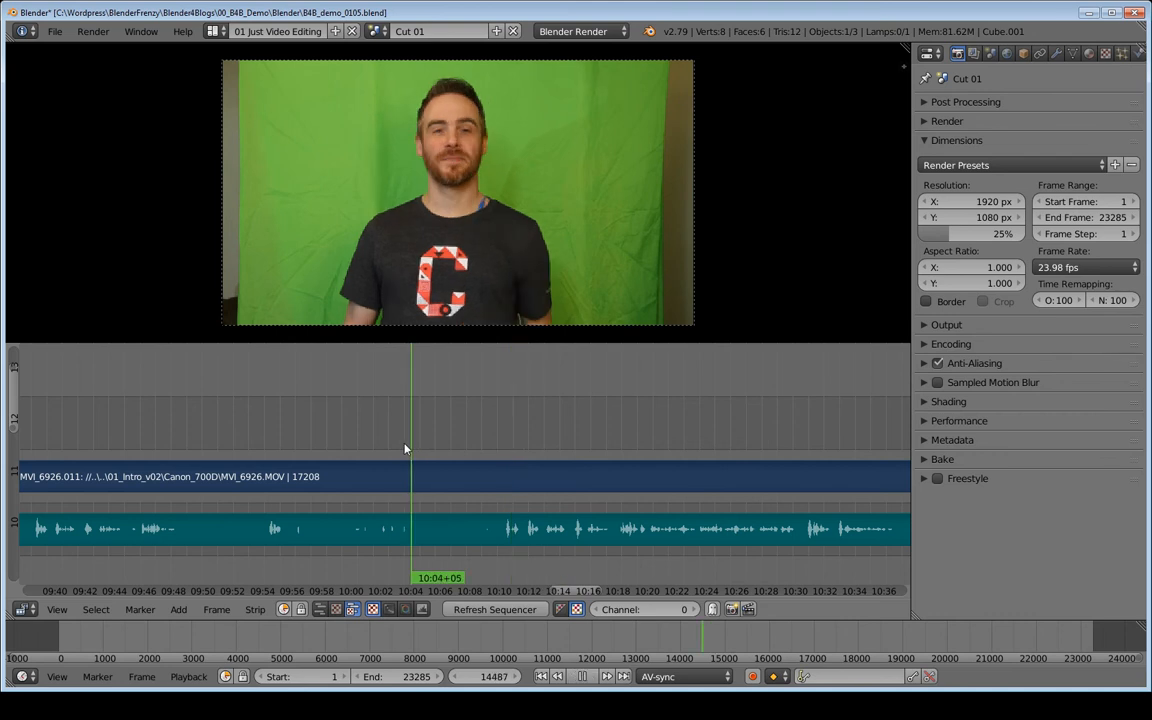
click(503, 454)
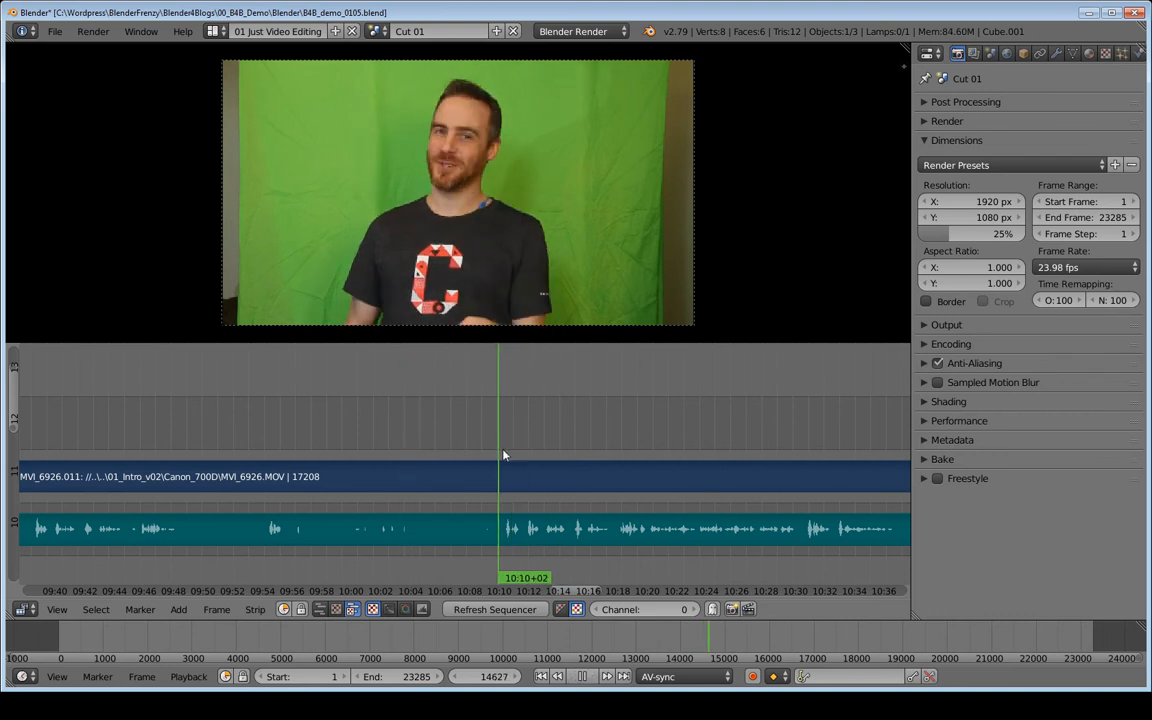
click(507, 455)
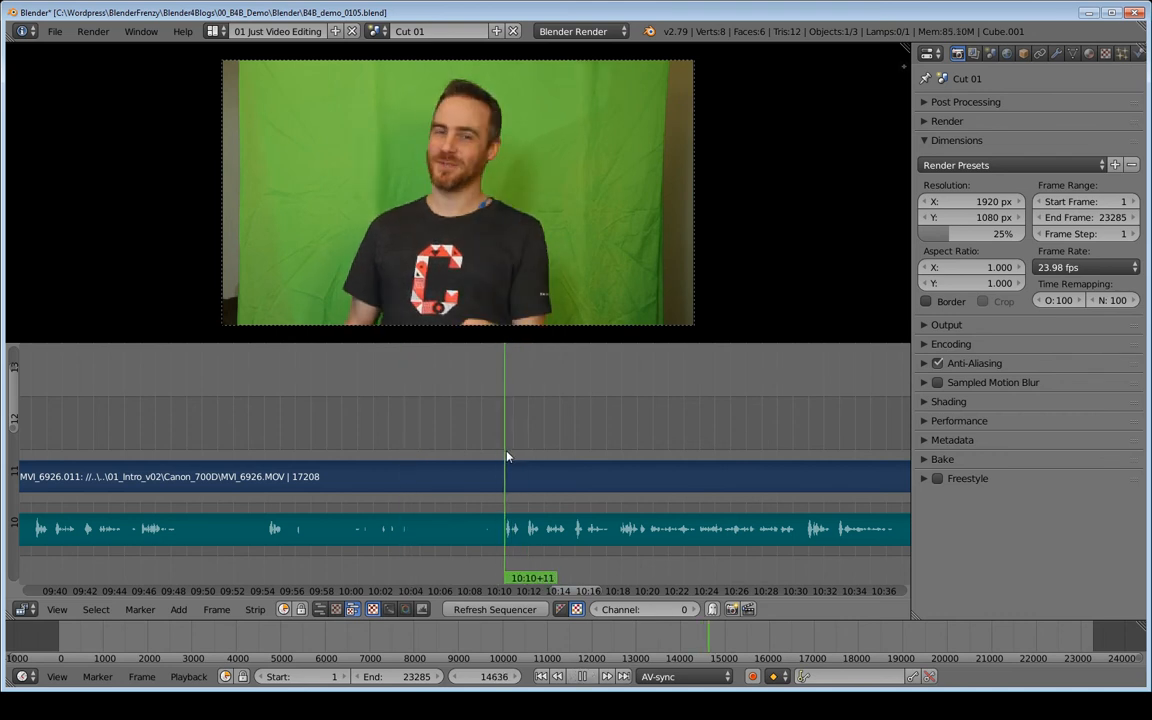
key(alt+a)
- Cut the video and audio strips at about 10:10+14 and move the earlier part up two channels
scroll(437, 501, down, 4)
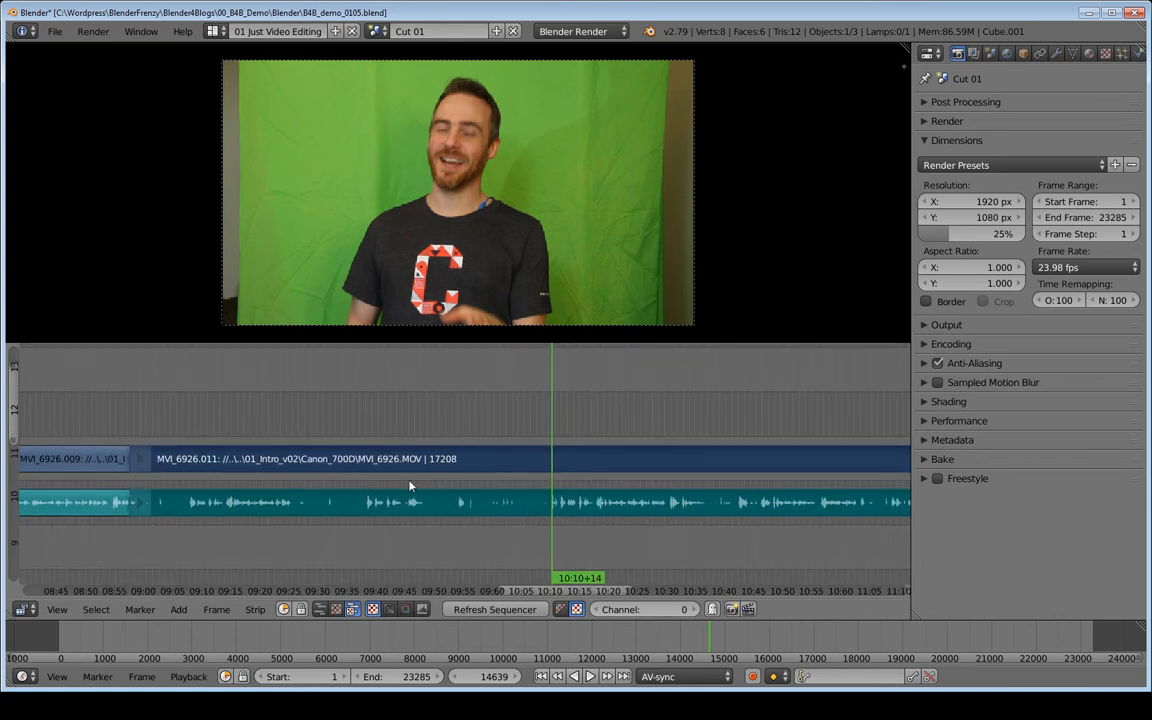
key(k)
key(g)
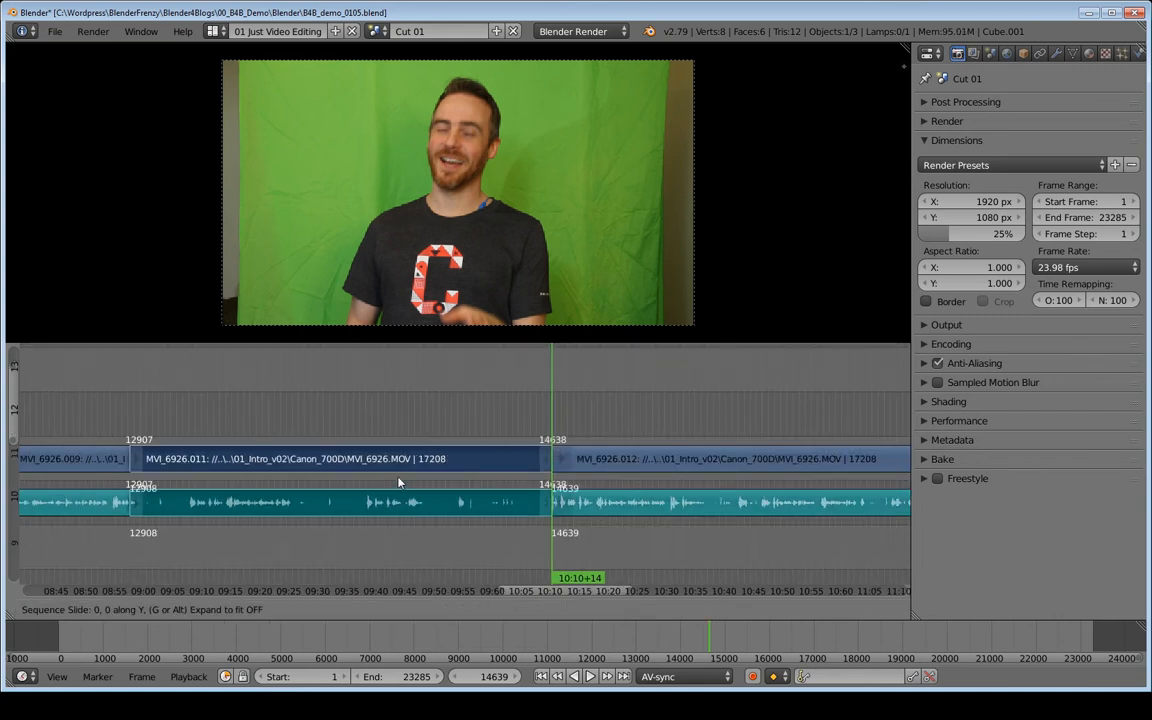
click(405, 415)
key(h)
middle_drag(440, 414, 425, 441)
ctrl+middle_drag(492, 479, 532, 486)
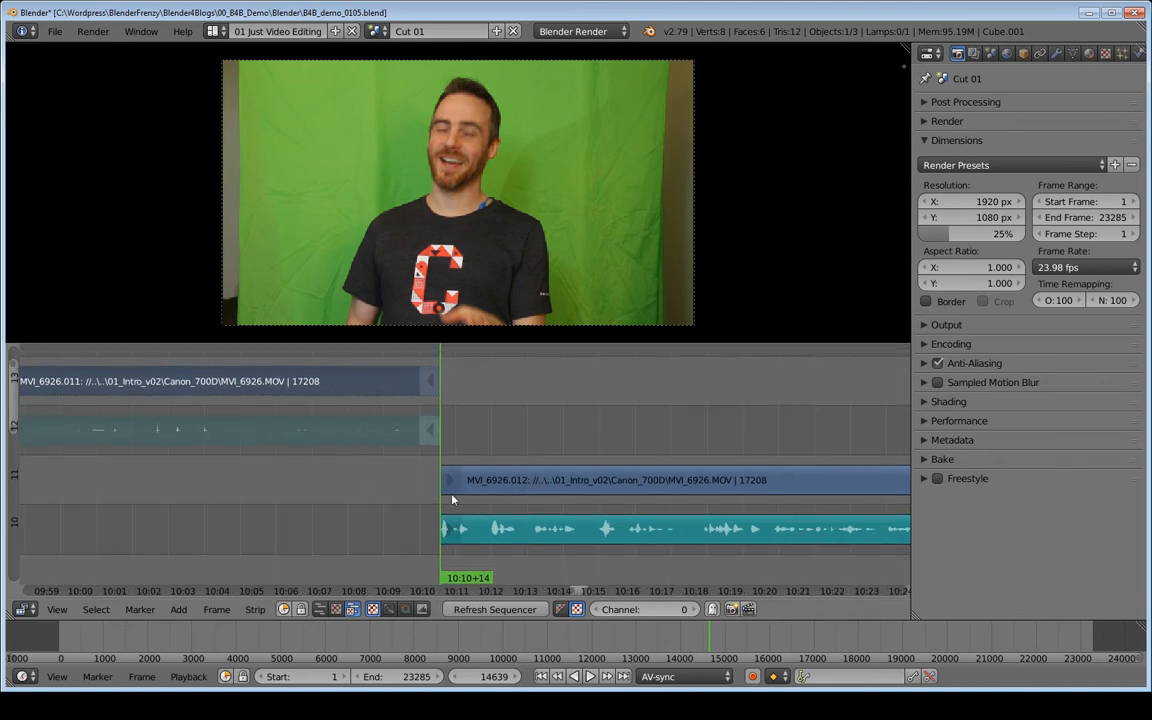
- Play back the clip from the new cut at about 10:10 through about 10:13
key(alt+a)
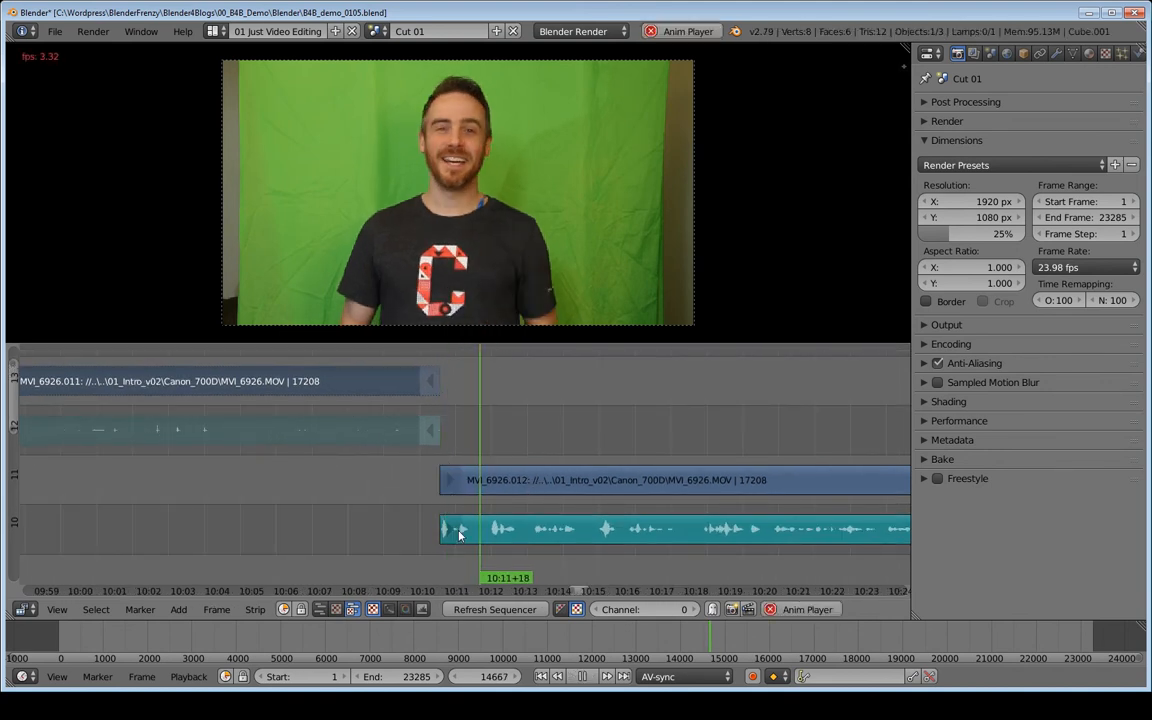
key(alt+a)
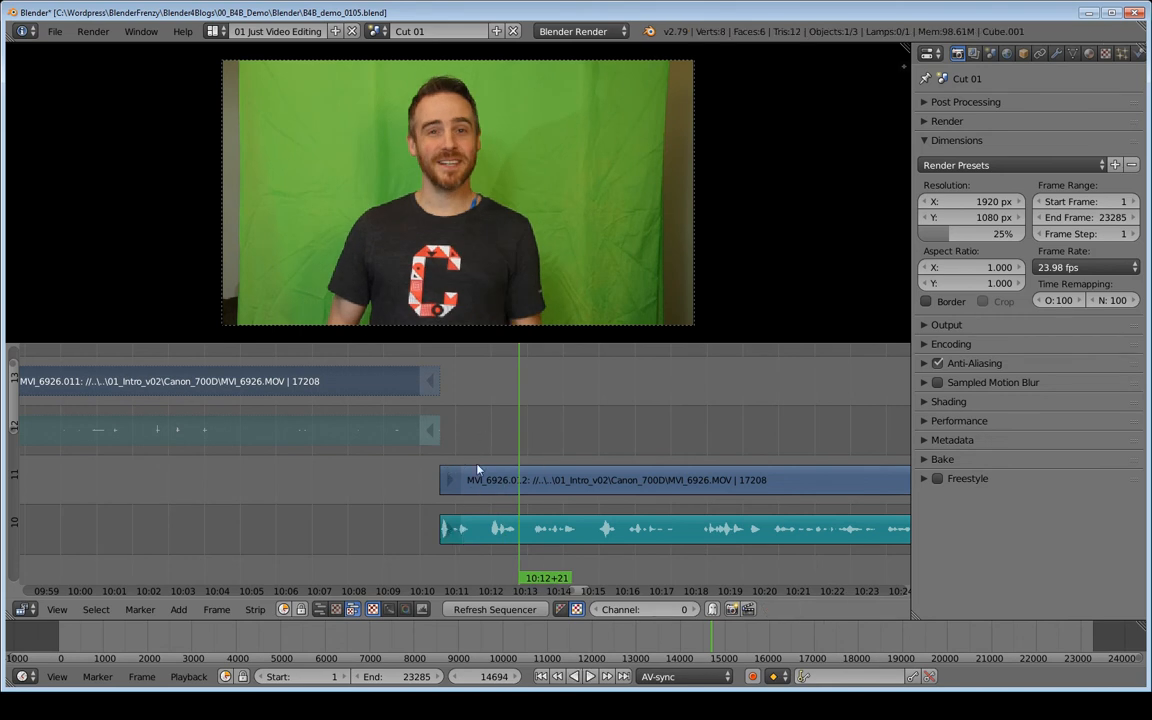
scroll(620, 470, down, 5)
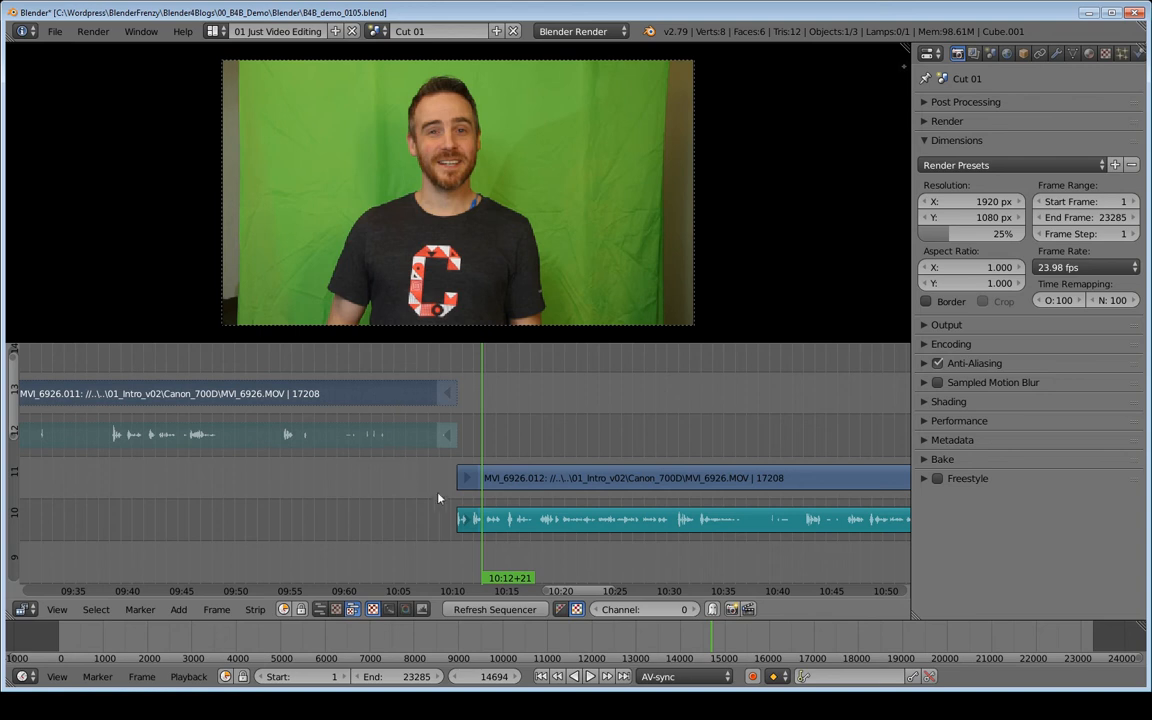
drag(442, 490, 499, 444)
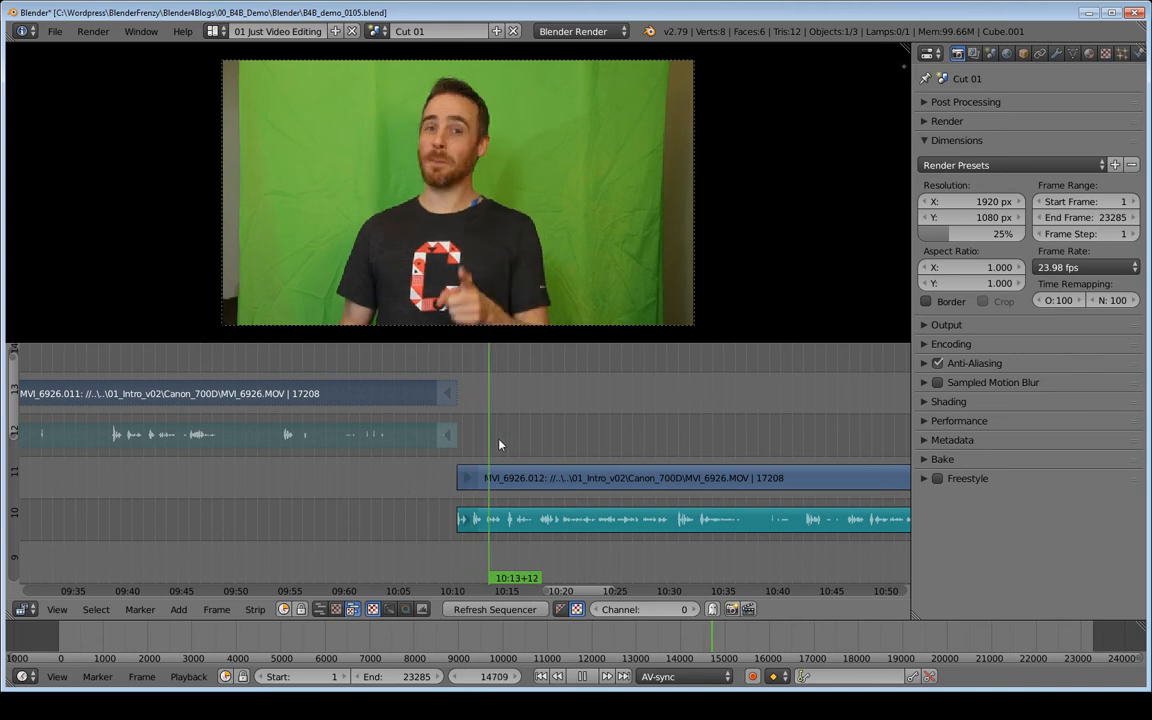
key(Escape)
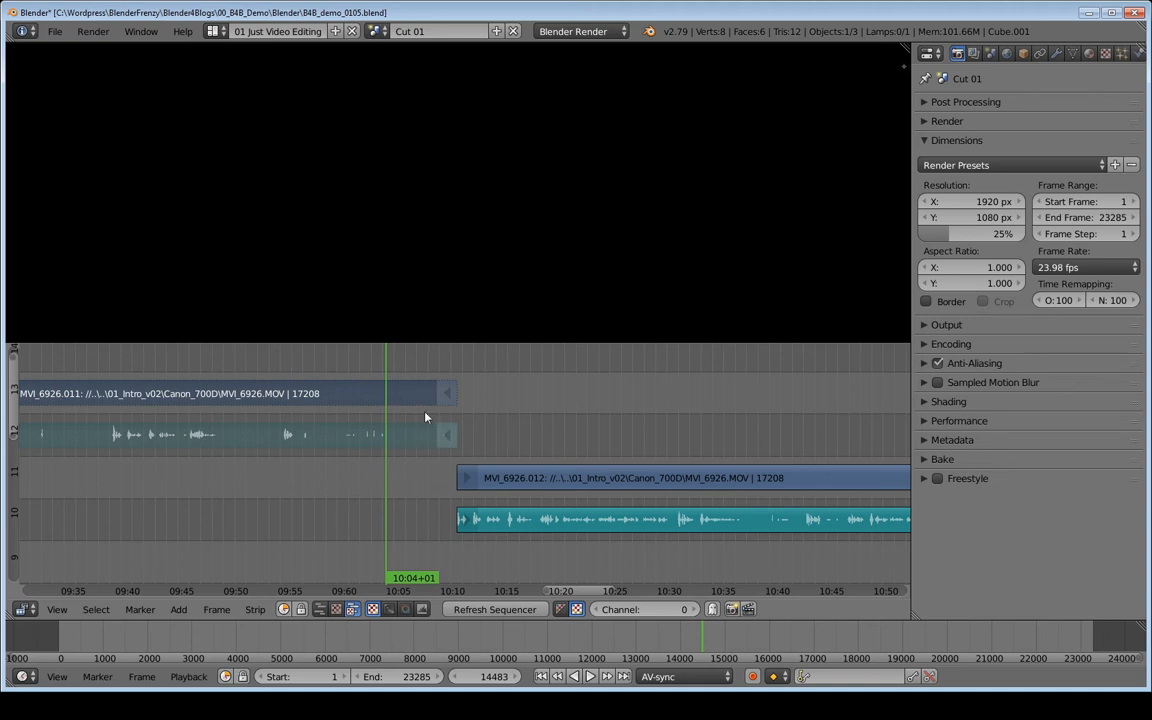
key(a)
key(a)
key(a)
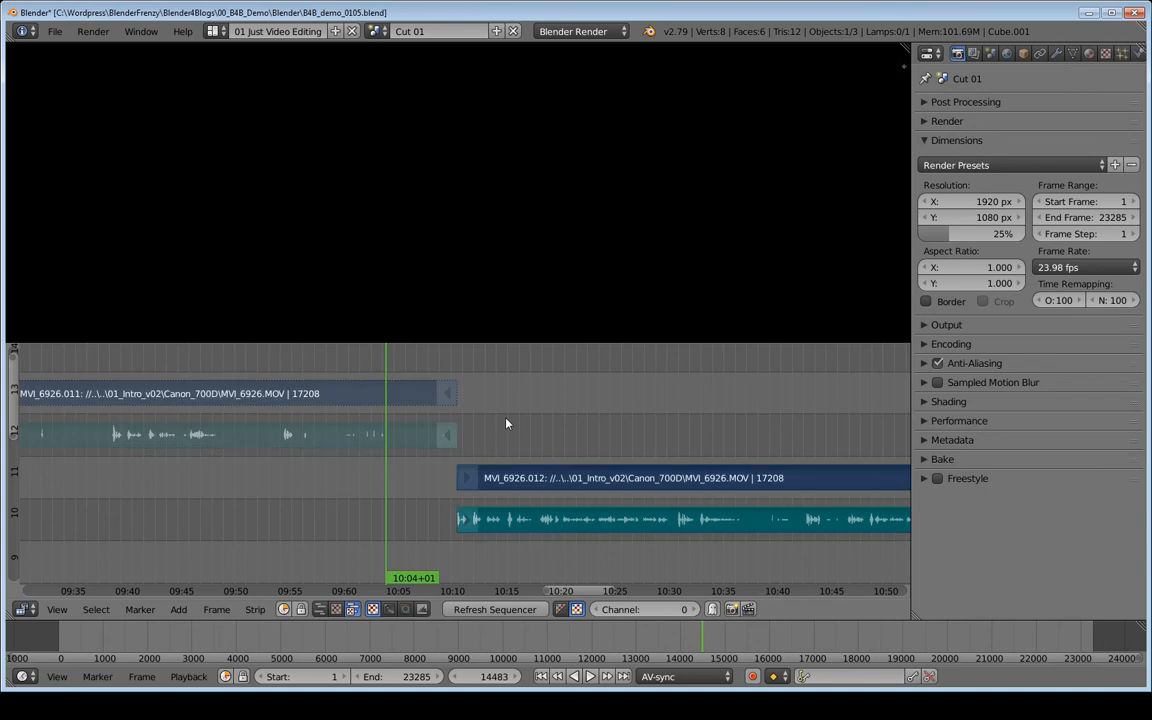
click(448, 396)
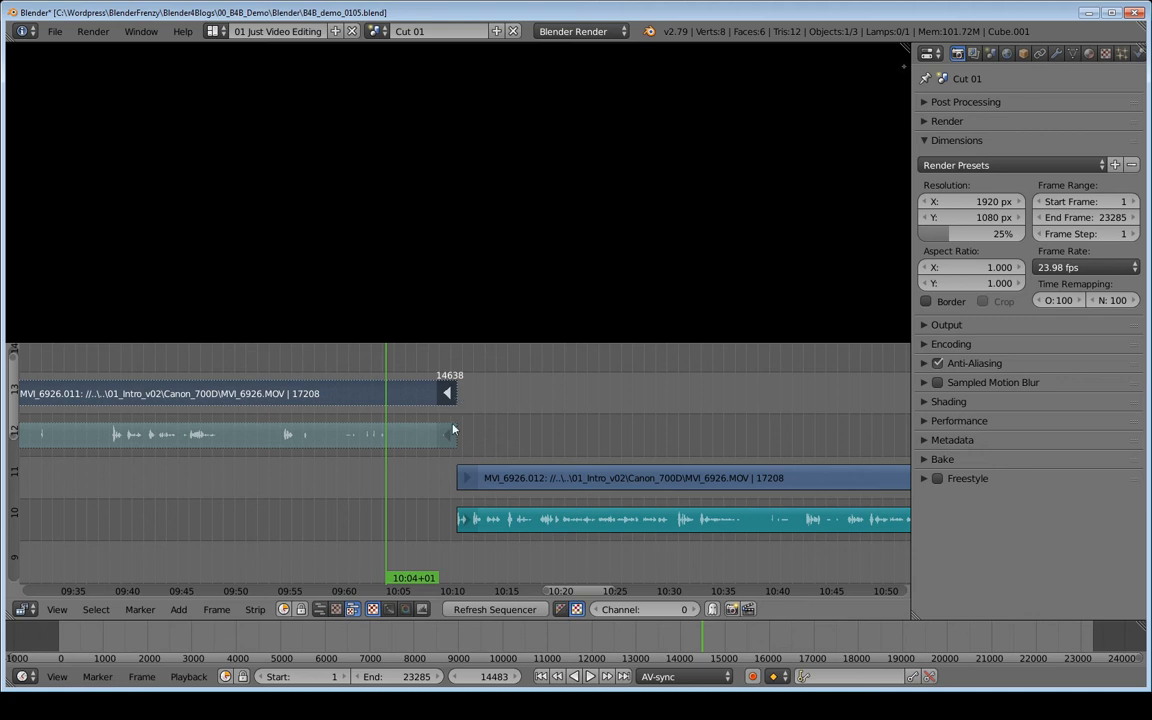
shift+click(448, 435)
shift+click(463, 478)
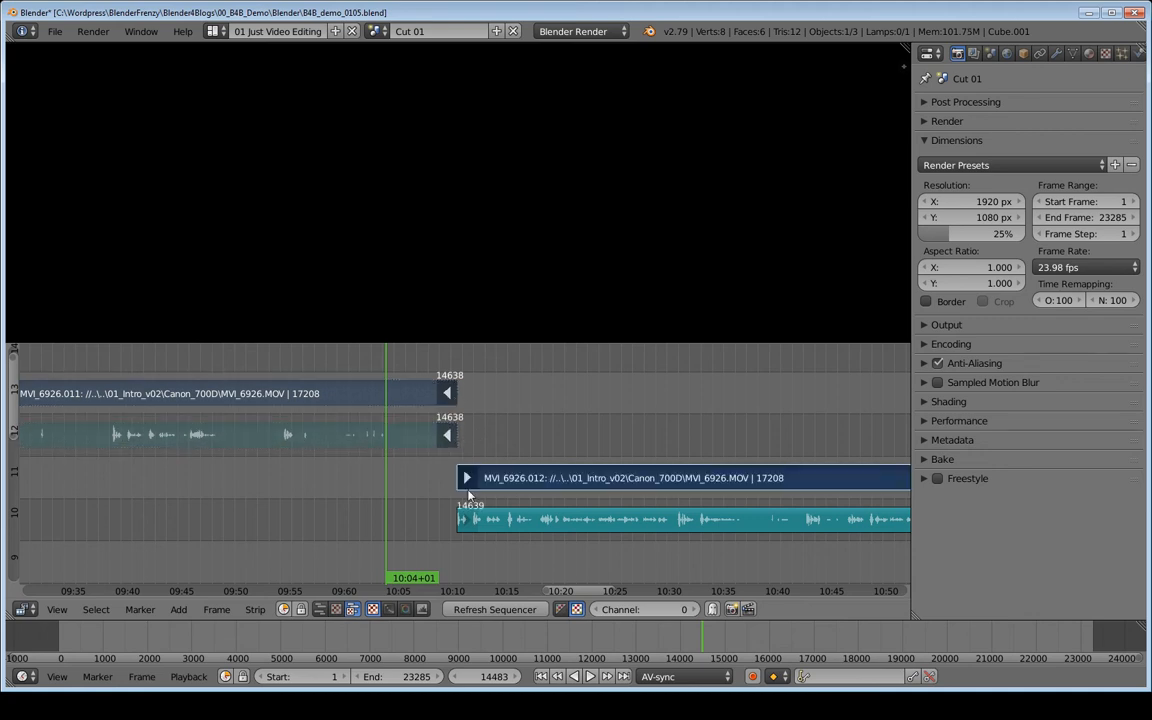
shift+click(463, 519)
key(a)
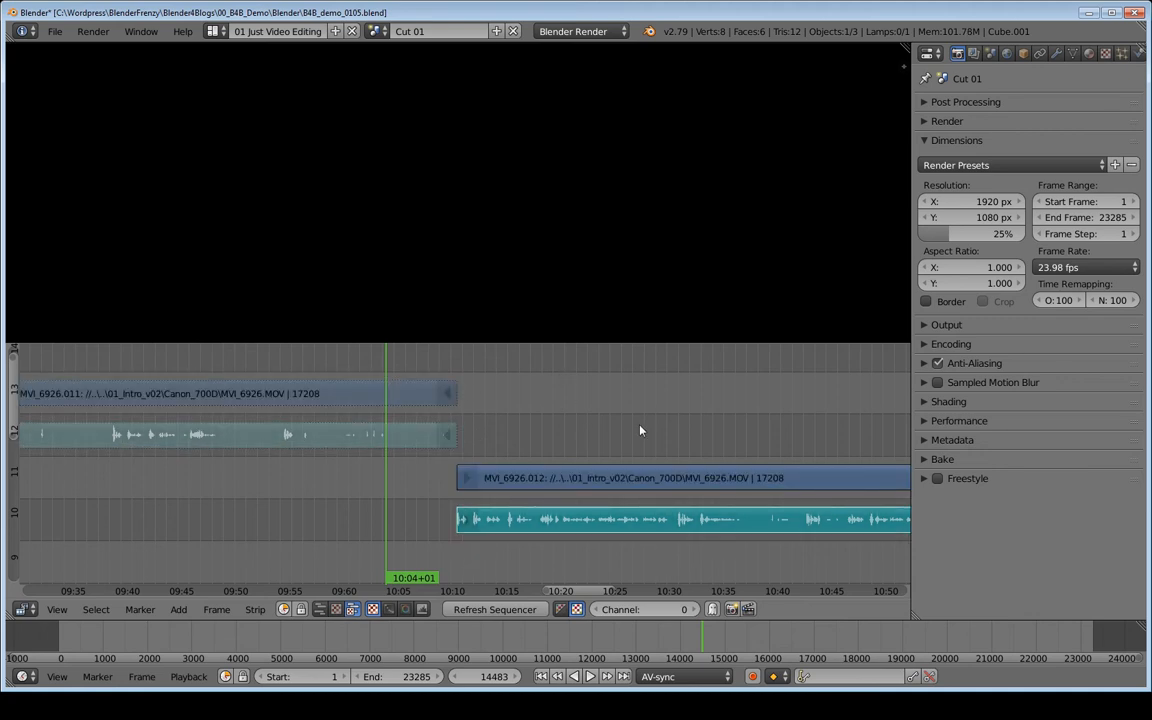
right_click(592, 479)
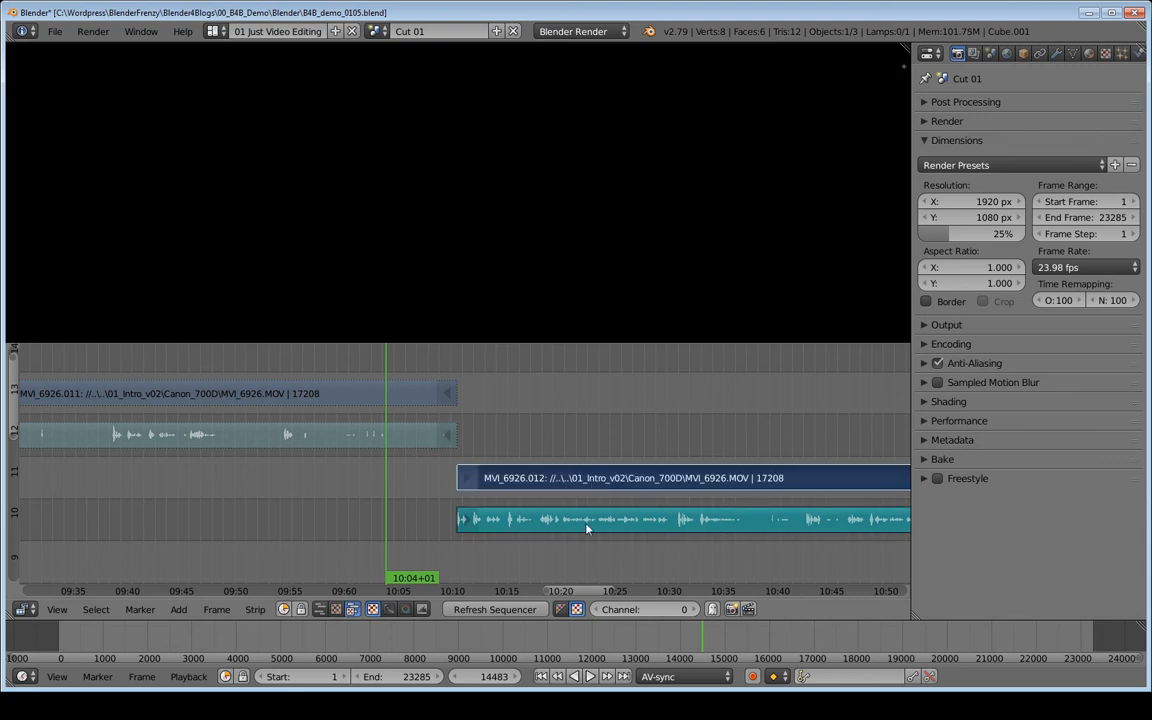
shift+right_click(585, 527)
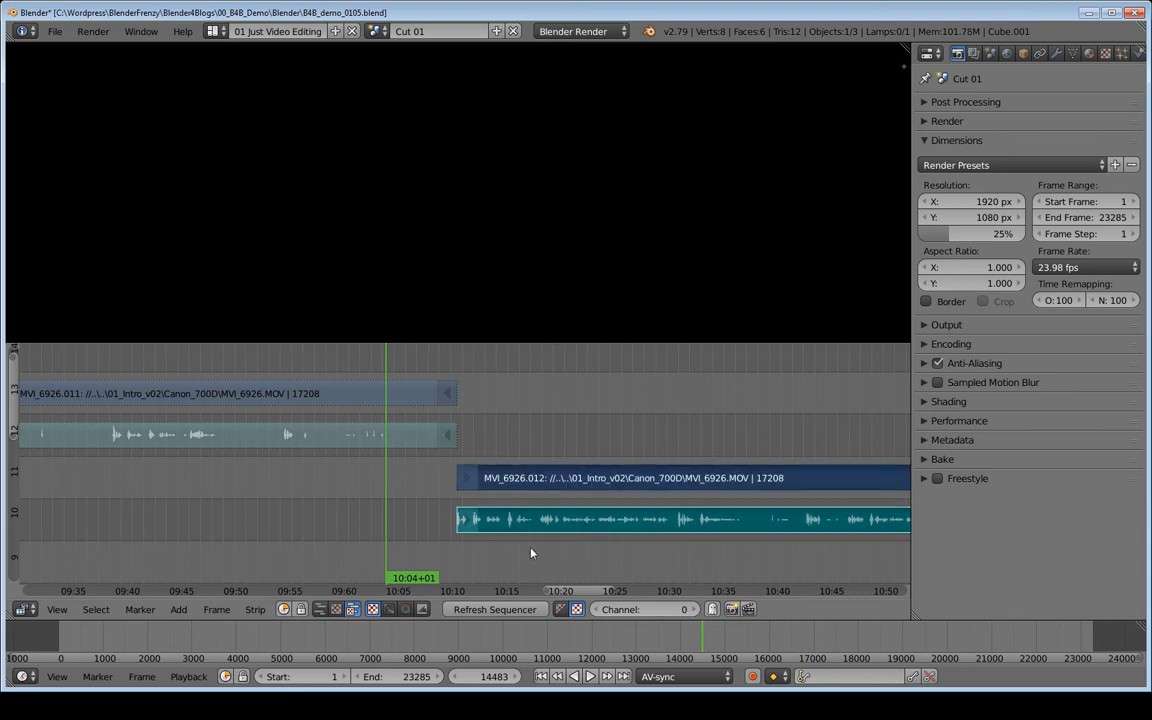
right_click(472, 480)
shift+right_click(467, 521)
key(a)
right_click(584, 484)
right_click(586, 522)
- Try to move the audio strip of the clip starting near 08:35 up a few channels
scroll(712, 478, down, 5)
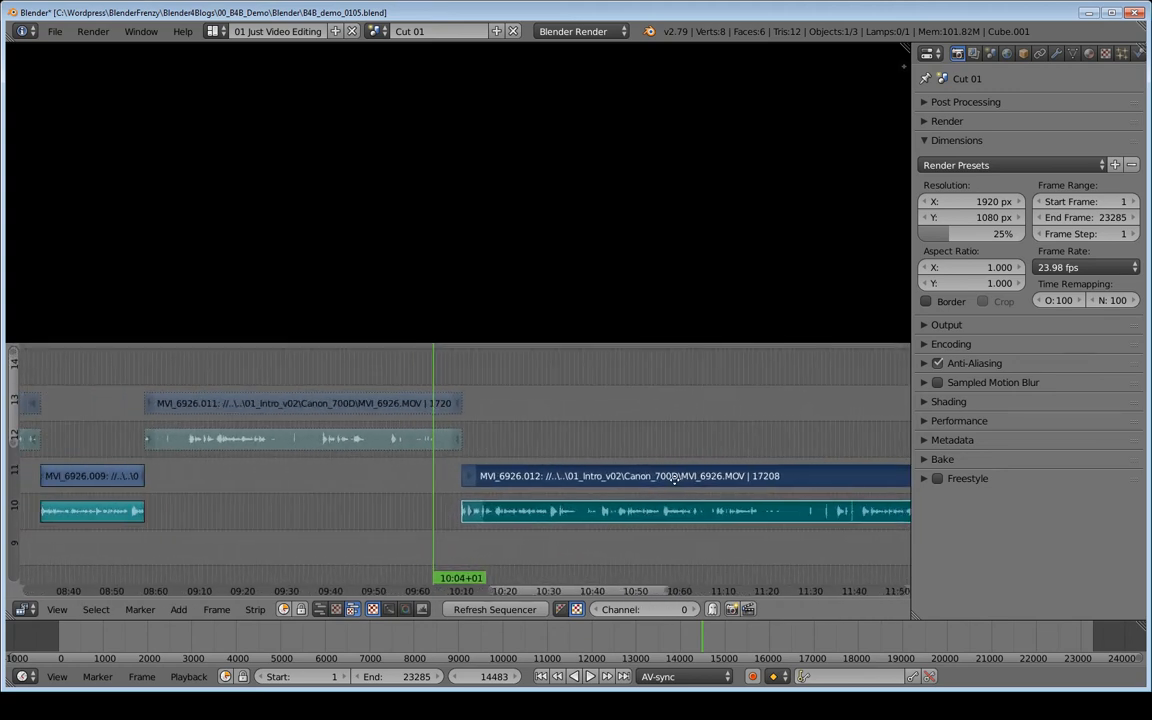
middle_drag(388, 466, 608, 457)
ctrl+middle_drag(557, 466, 596, 455)
middle_drag(425, 477, 501, 468)
scroll(501, 468, down, 2)
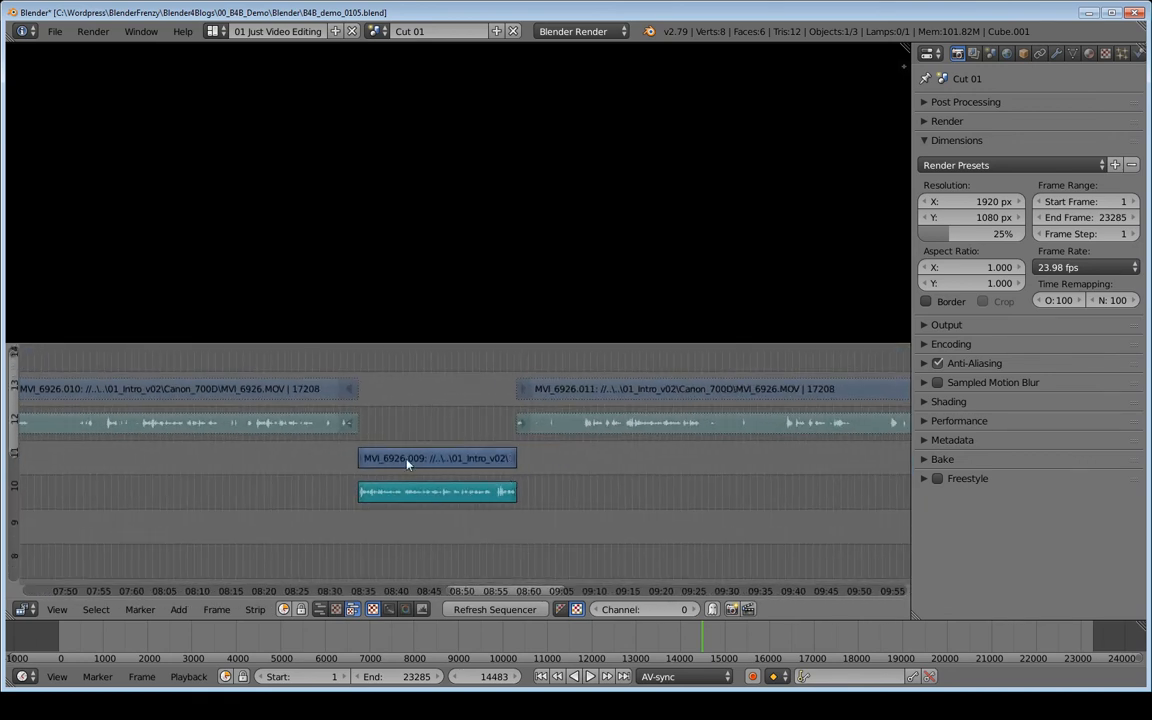
right_click(433, 495)
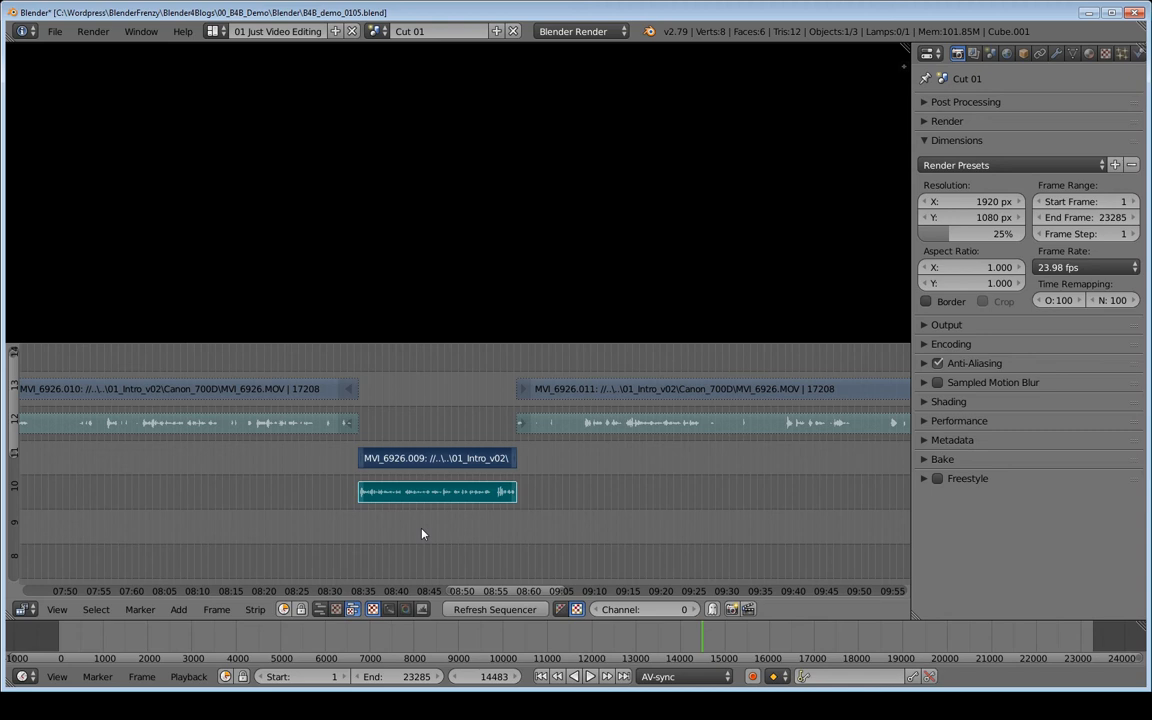
key(g)
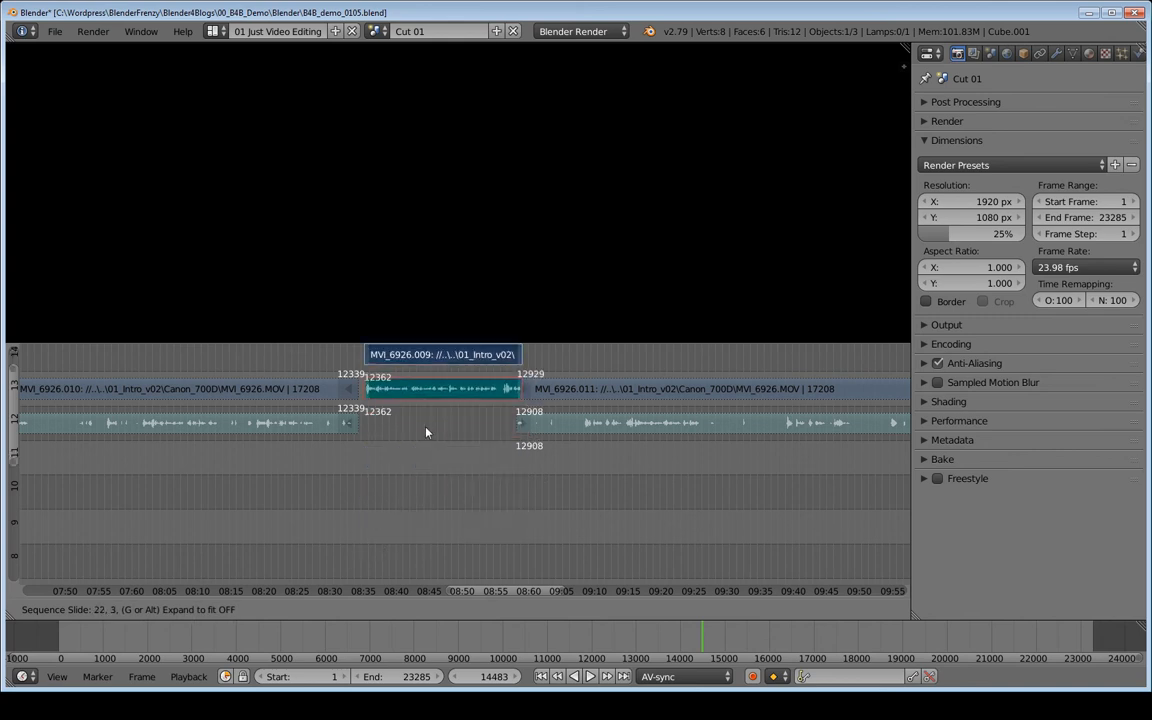
click(418, 526)
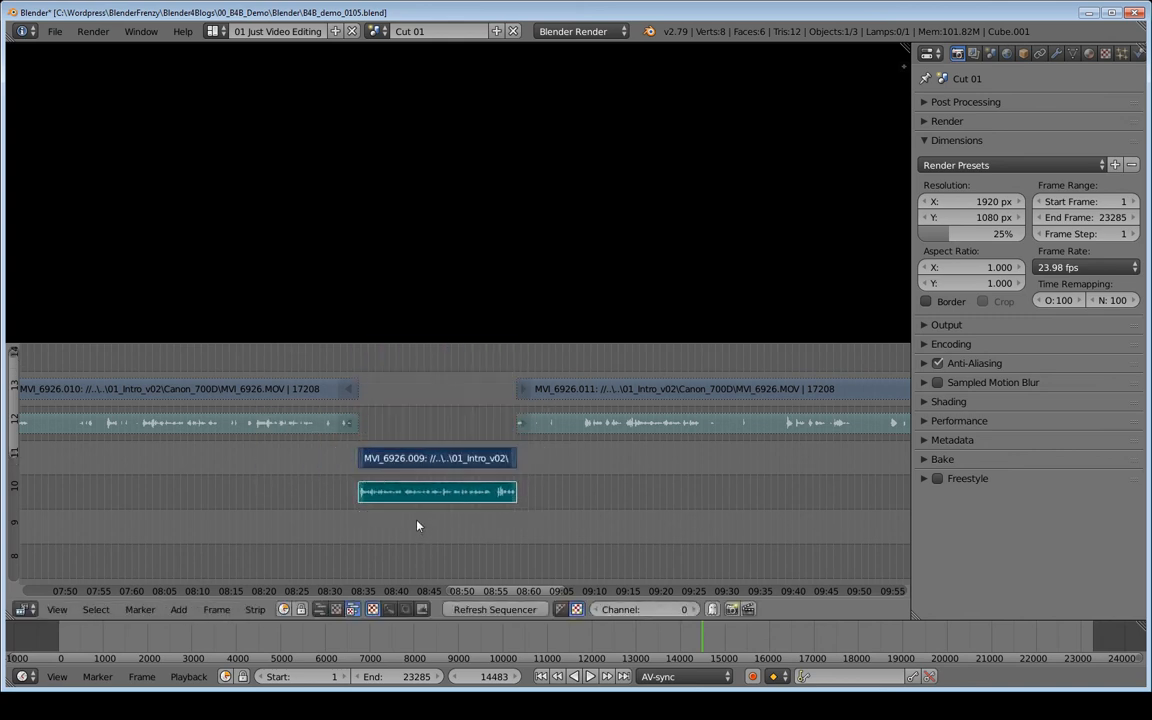
- Try to trim the end of that clip's video and audio strips back to about 08:49
right_click(516, 459)
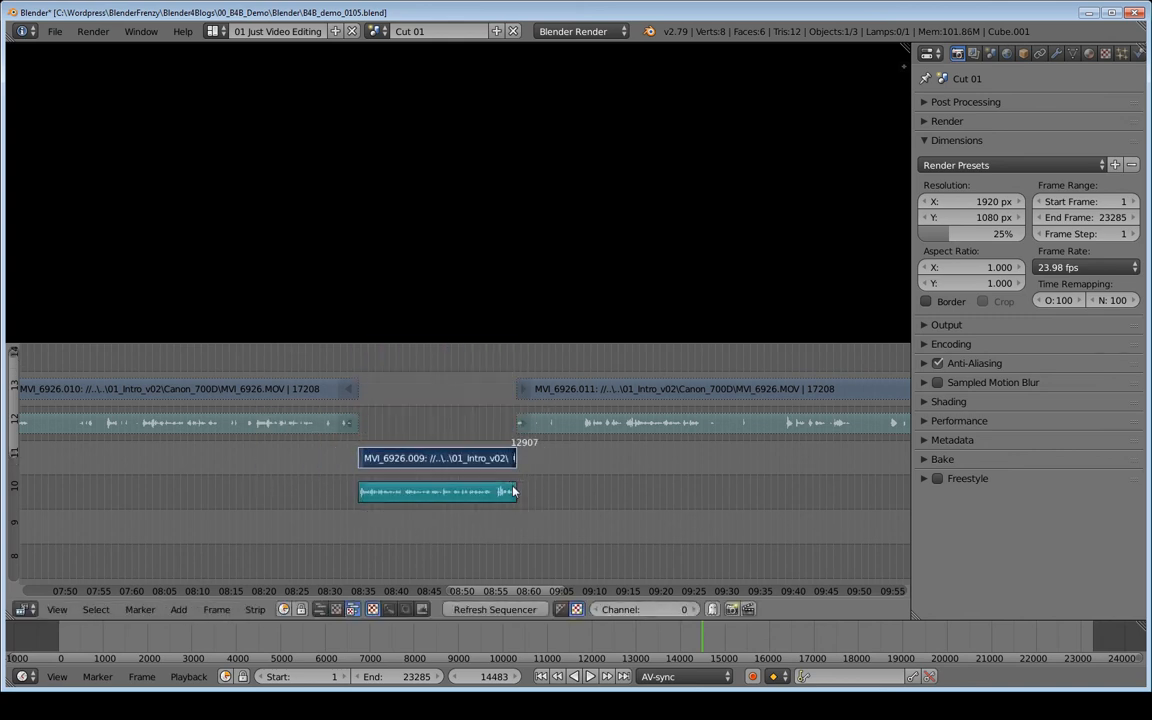
shift+right_click(514, 491)
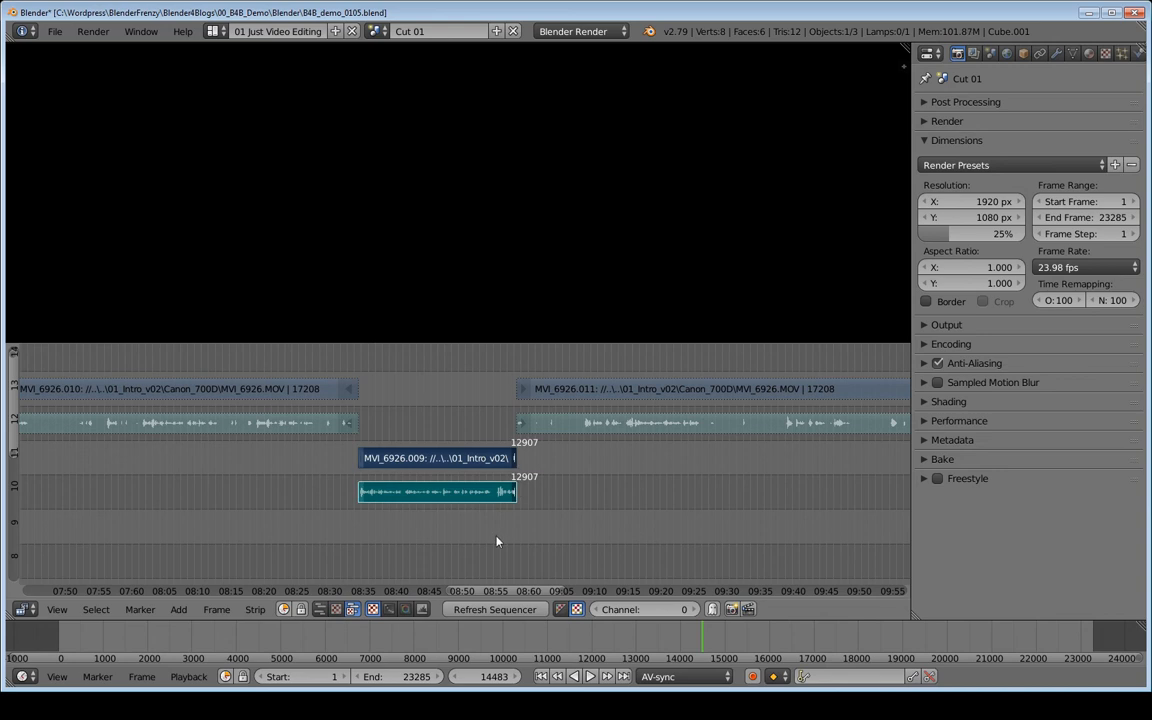
key(g)
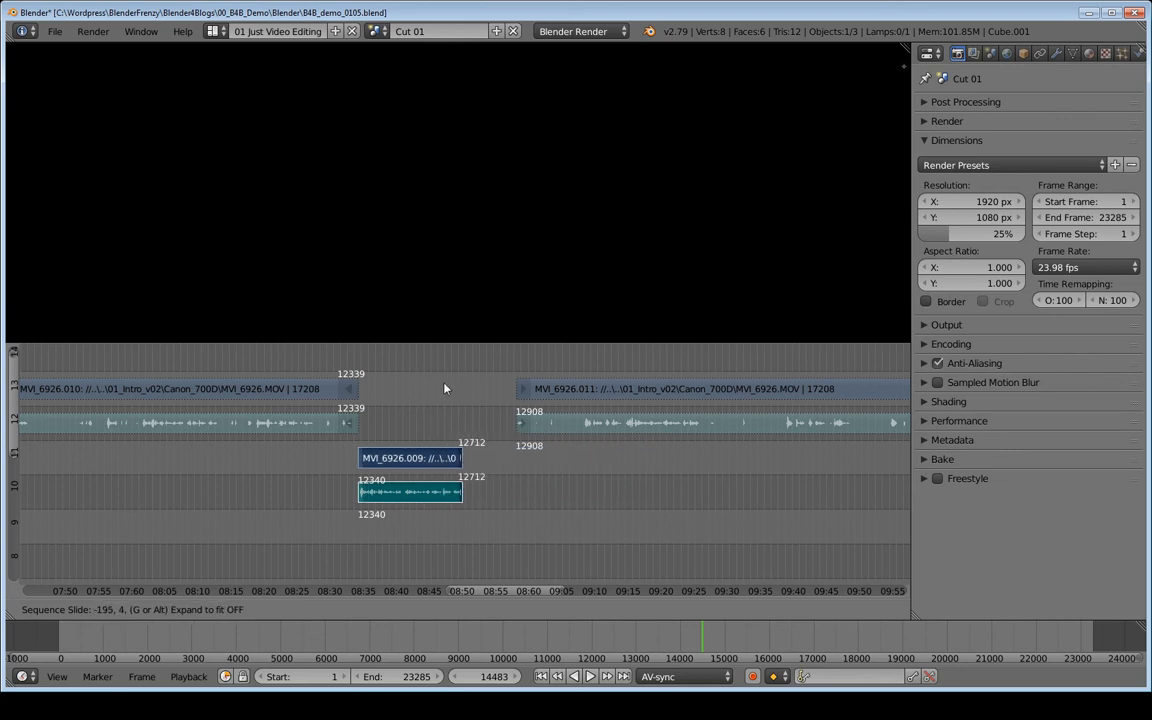
click(468, 386)
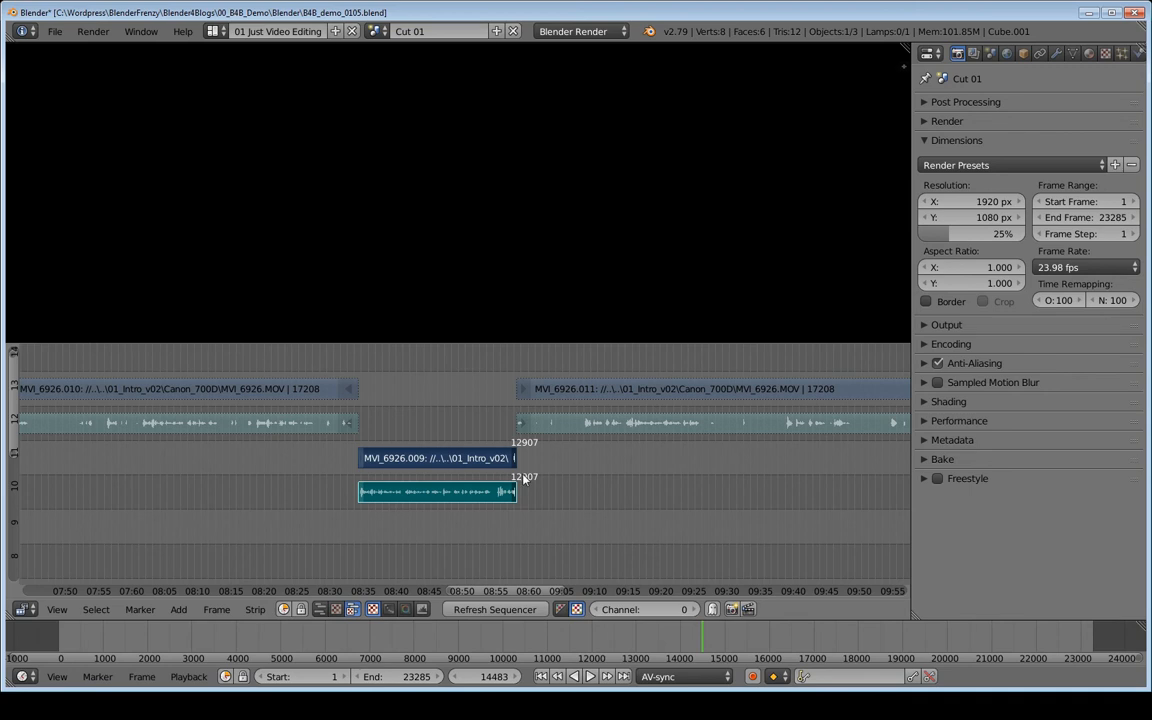
key(g)
key(Escape)
ctrl+middle_drag(437, 437, 568, 472)
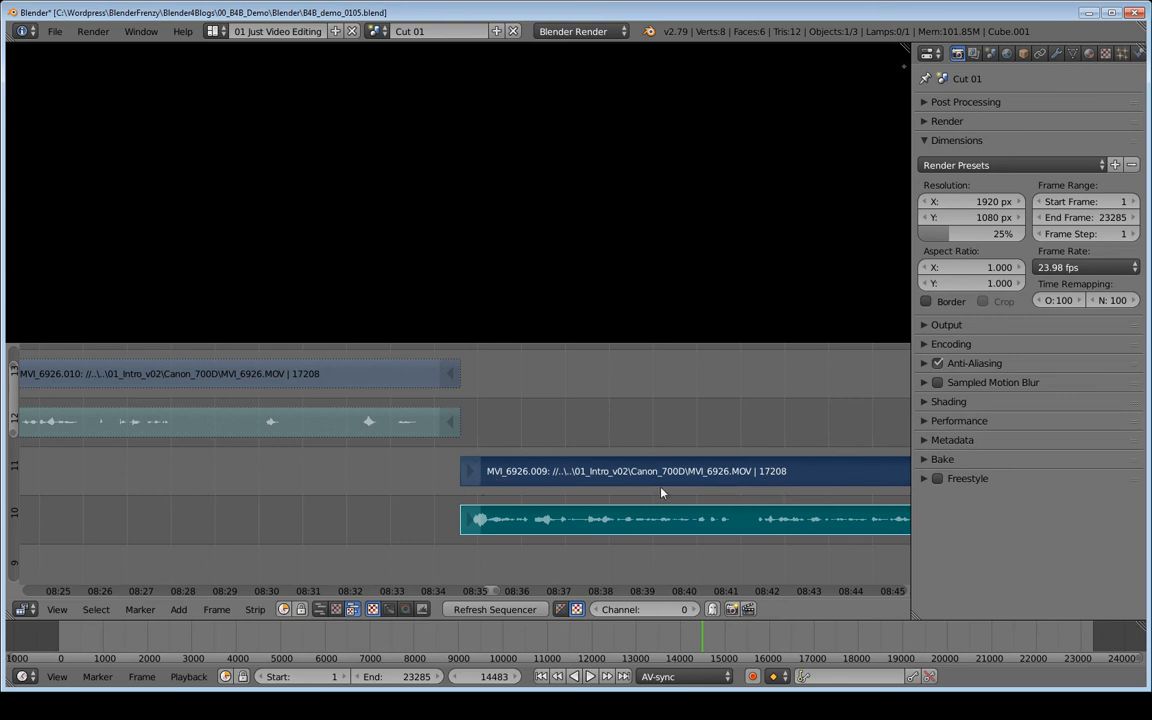
key(g)
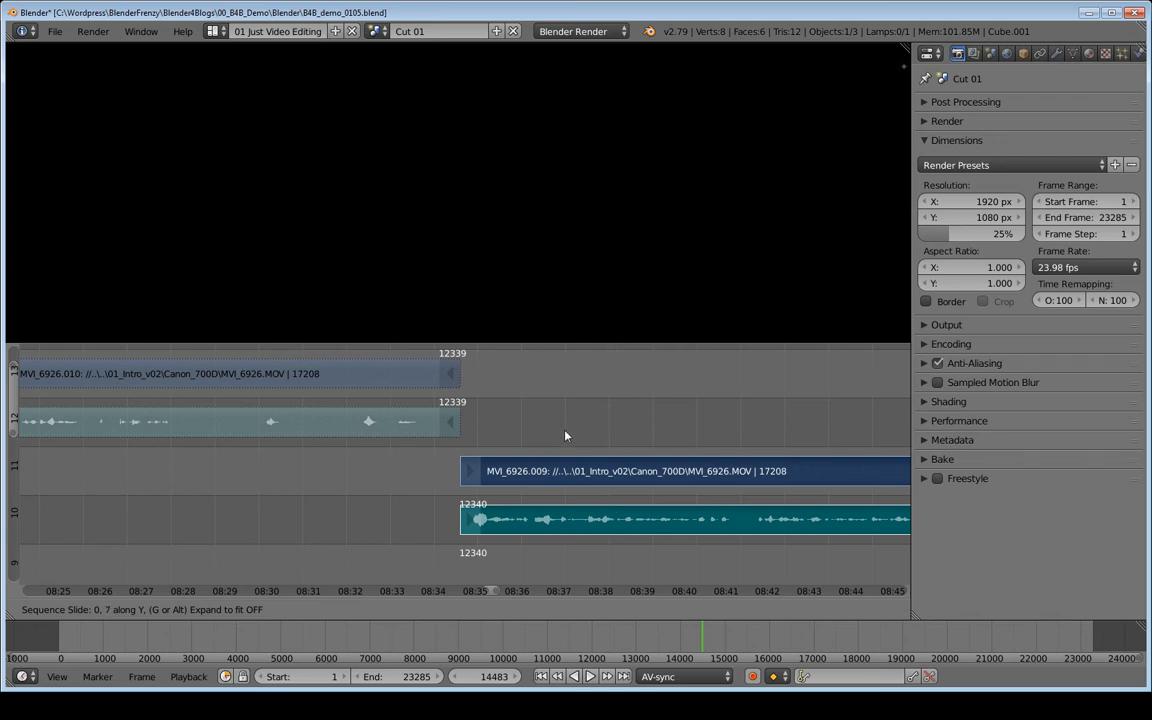
click(620, 420)
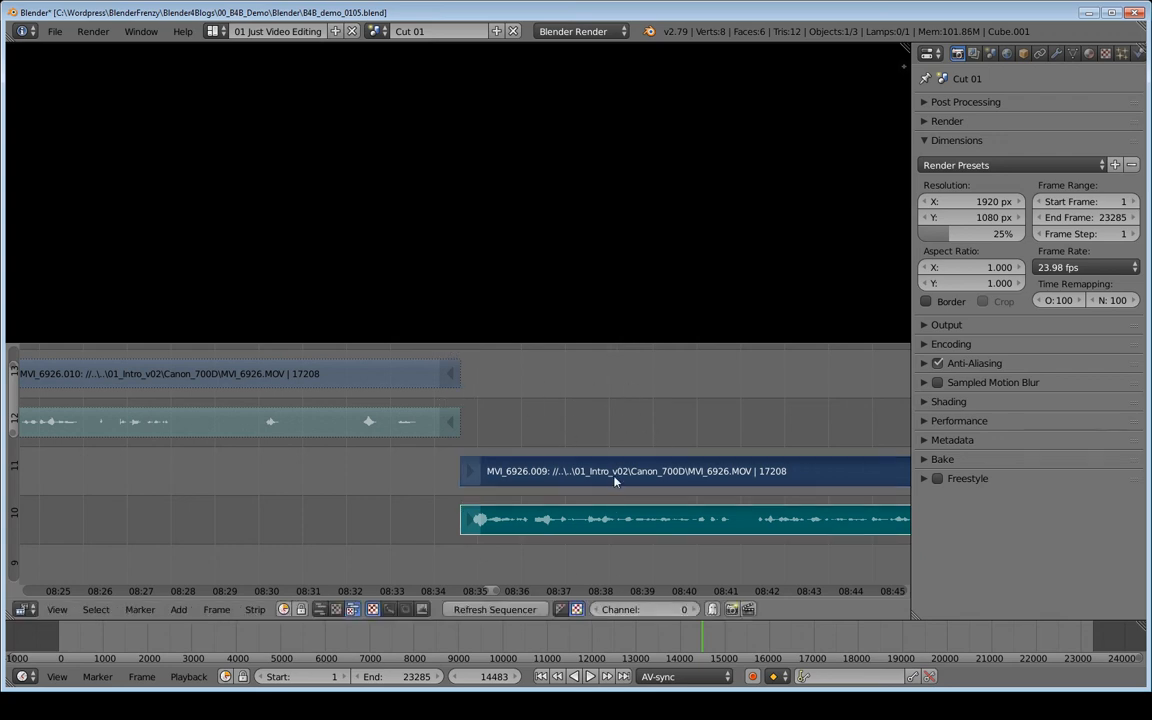
key(g)
click(652, 414)
scroll(781, 436, down, 5)
middle_drag(745, 437, 656, 441)
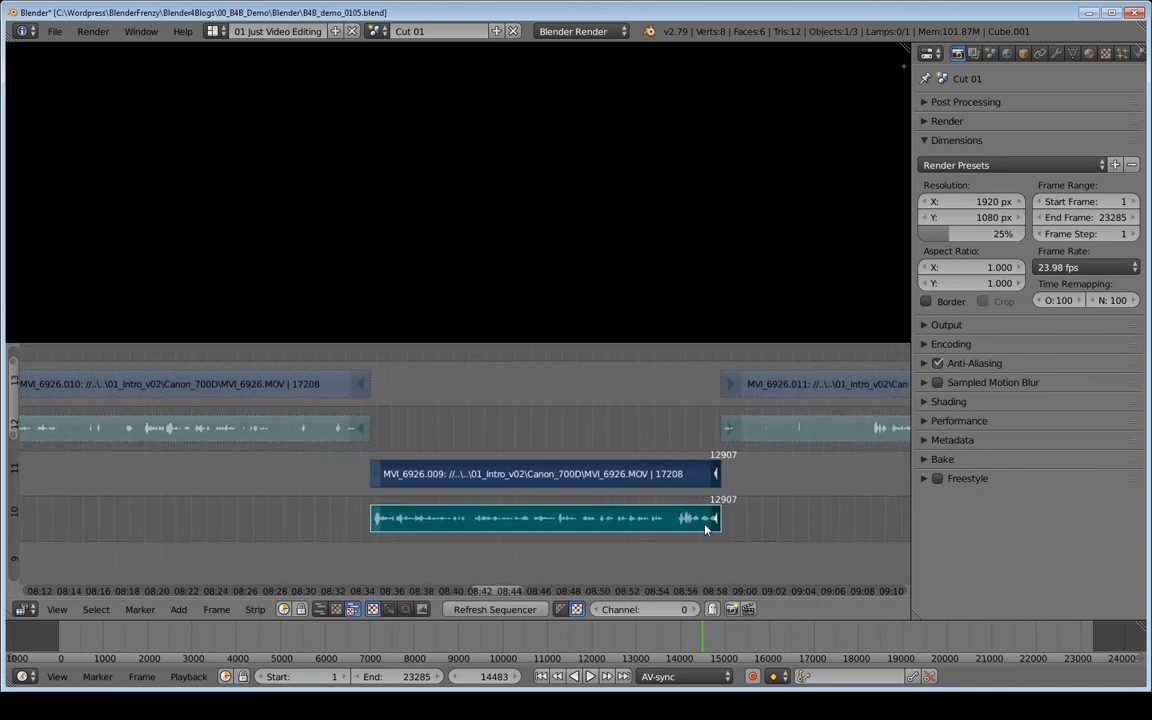
- Try to move the clip's video and audio strips down one channel
key(a)
right_click(532, 478)
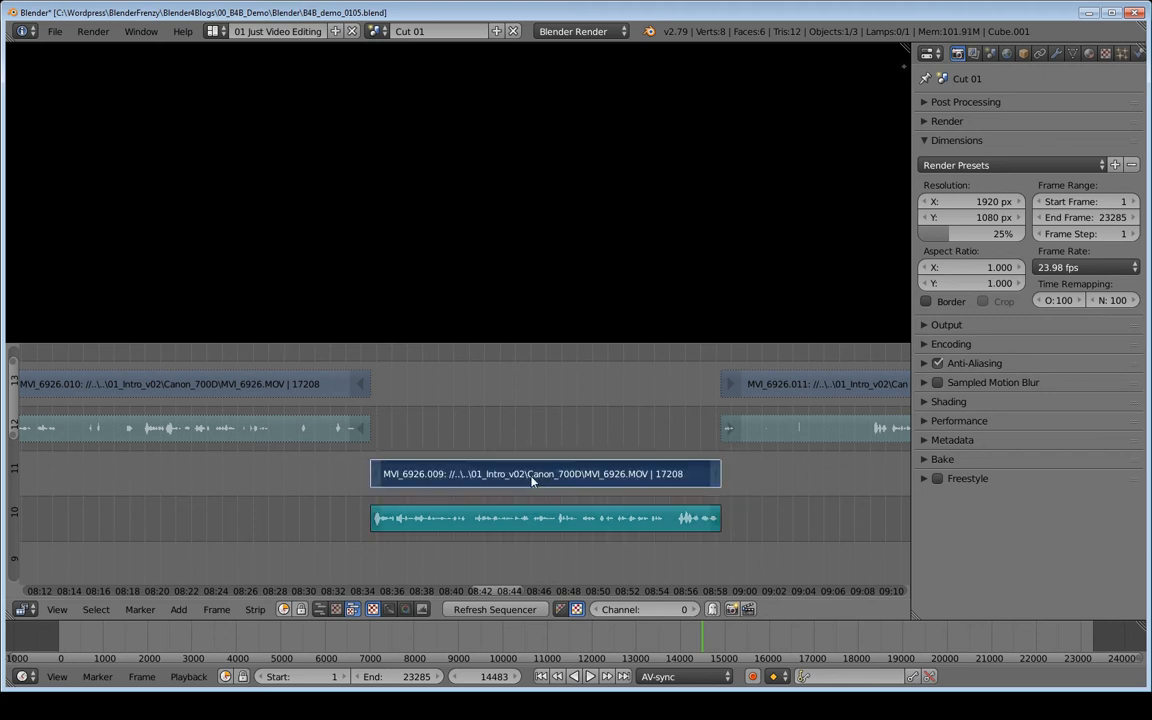
shift+right_click(541, 527)
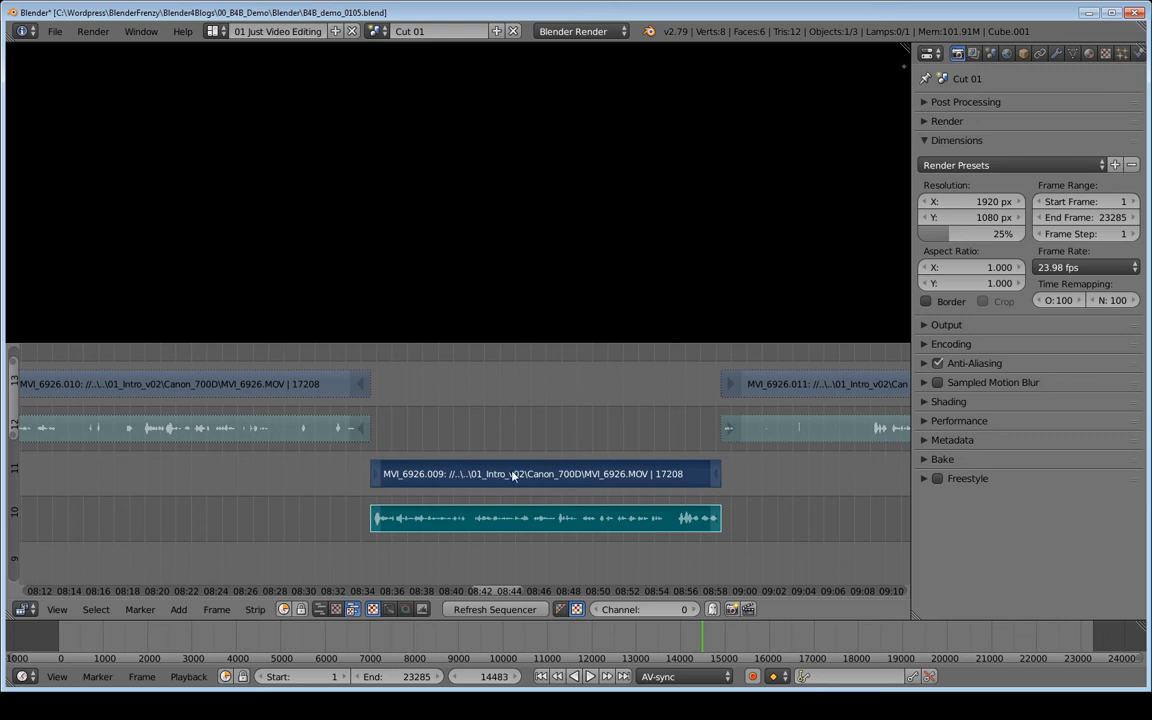
key(g)
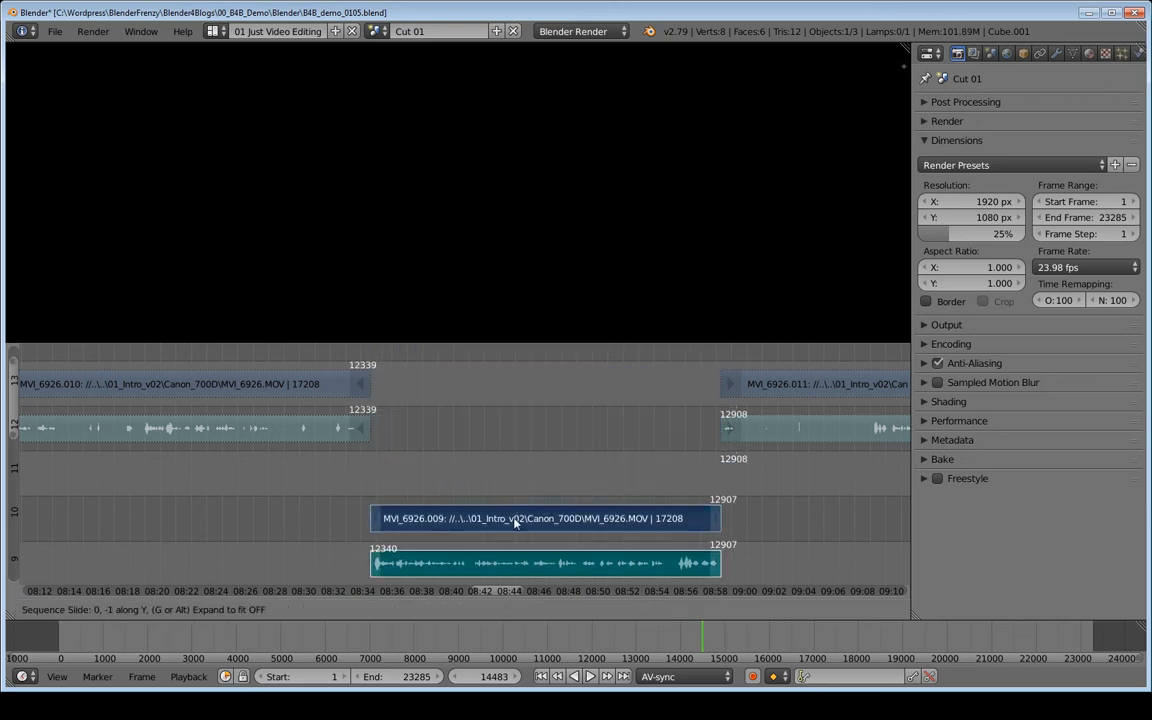
key(Escape)
ctrl+middle_drag(730, 475, 655, 490)
middle_drag(693, 477, 540, 480)
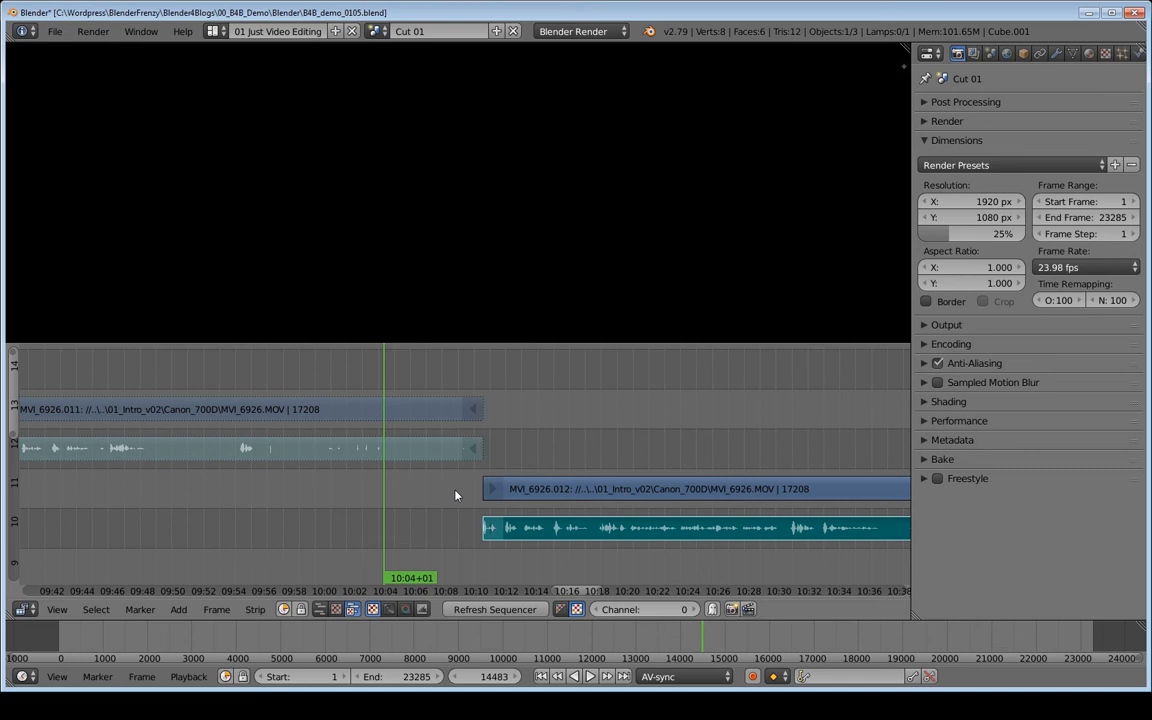
- Try to slide the cut between the two clips by grabbing the adjoining handles of both clips' strips
key(Page_Up)
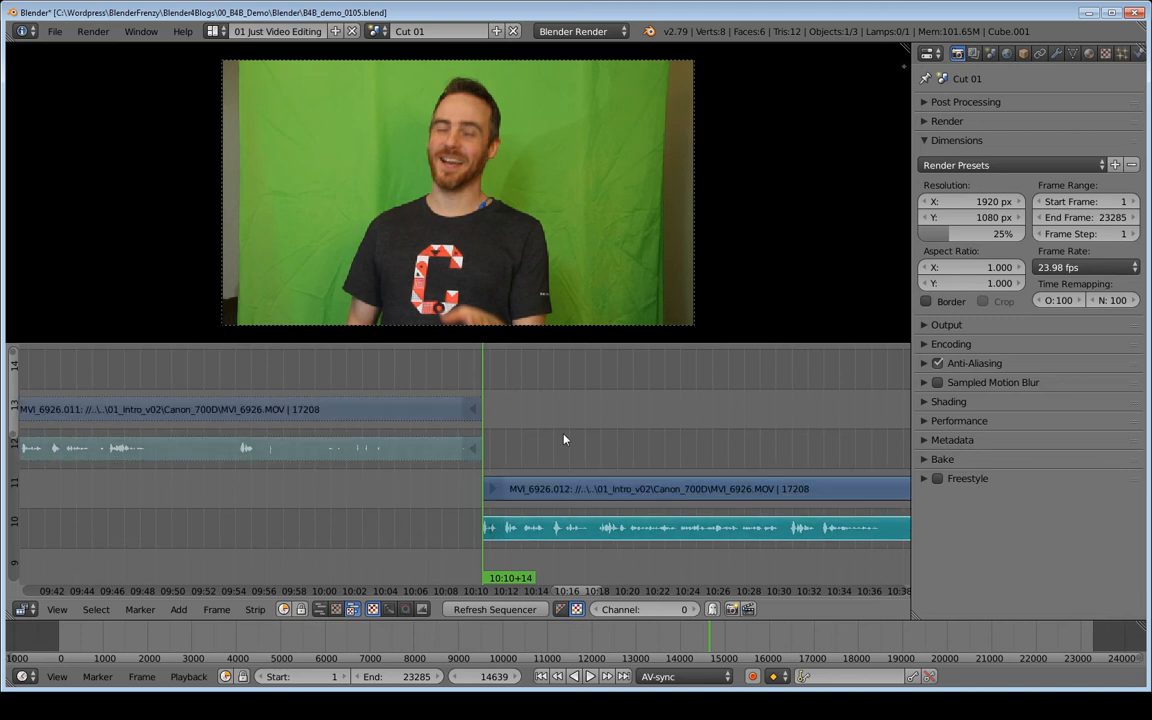
right_click(478, 414)
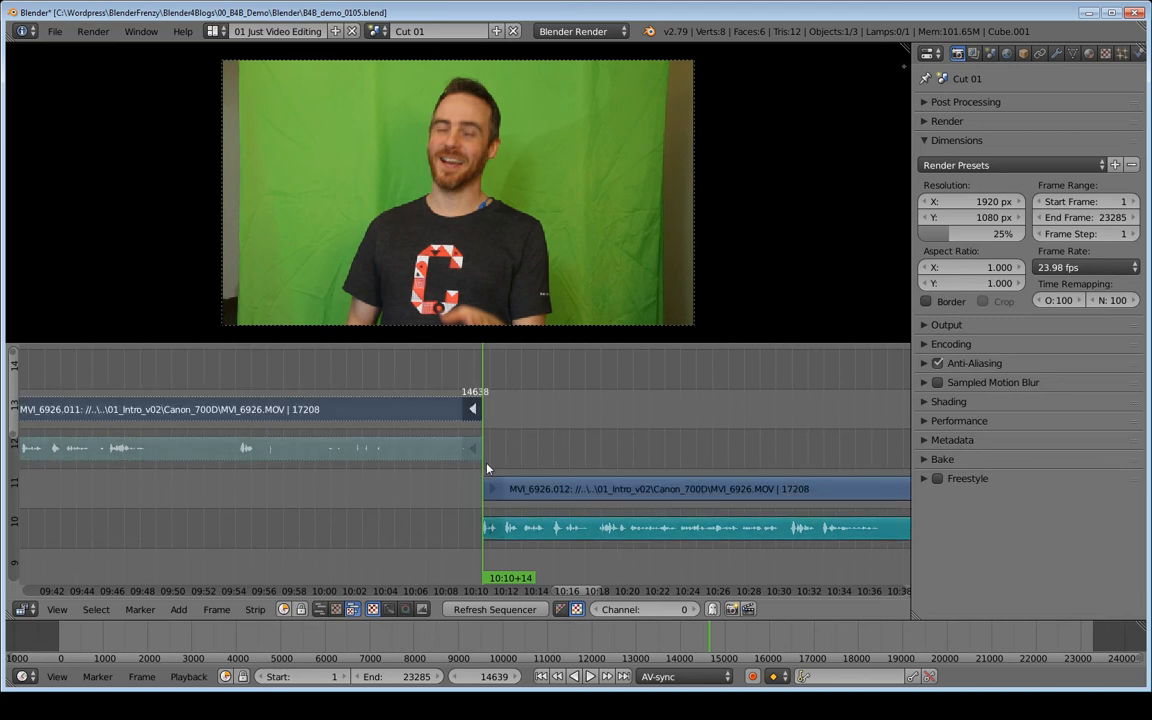
shift+right_click(474, 450)
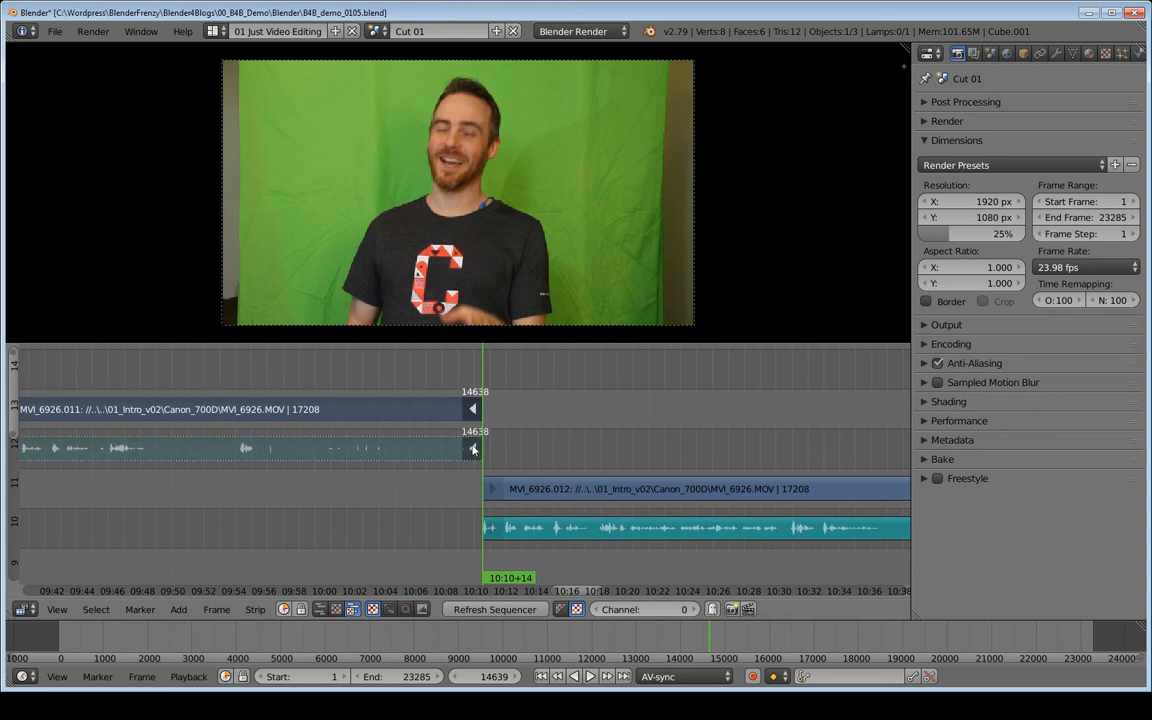
shift+right_click(489, 489)
shift+right_click(490, 527)
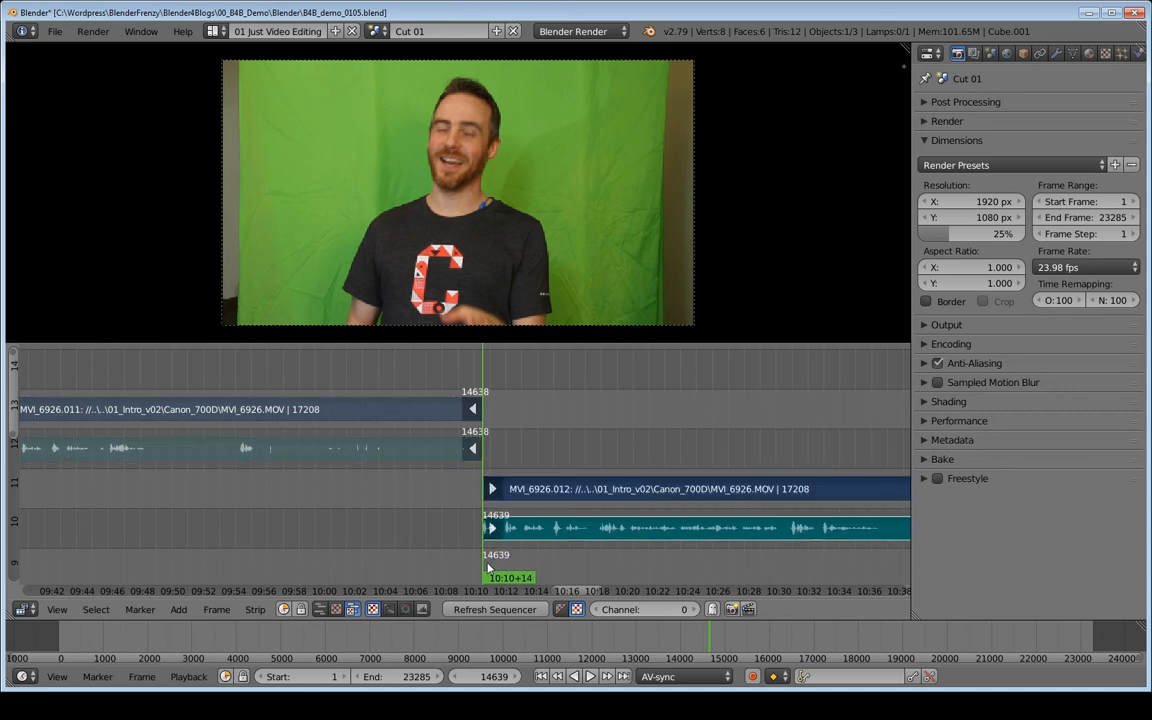
key(g)
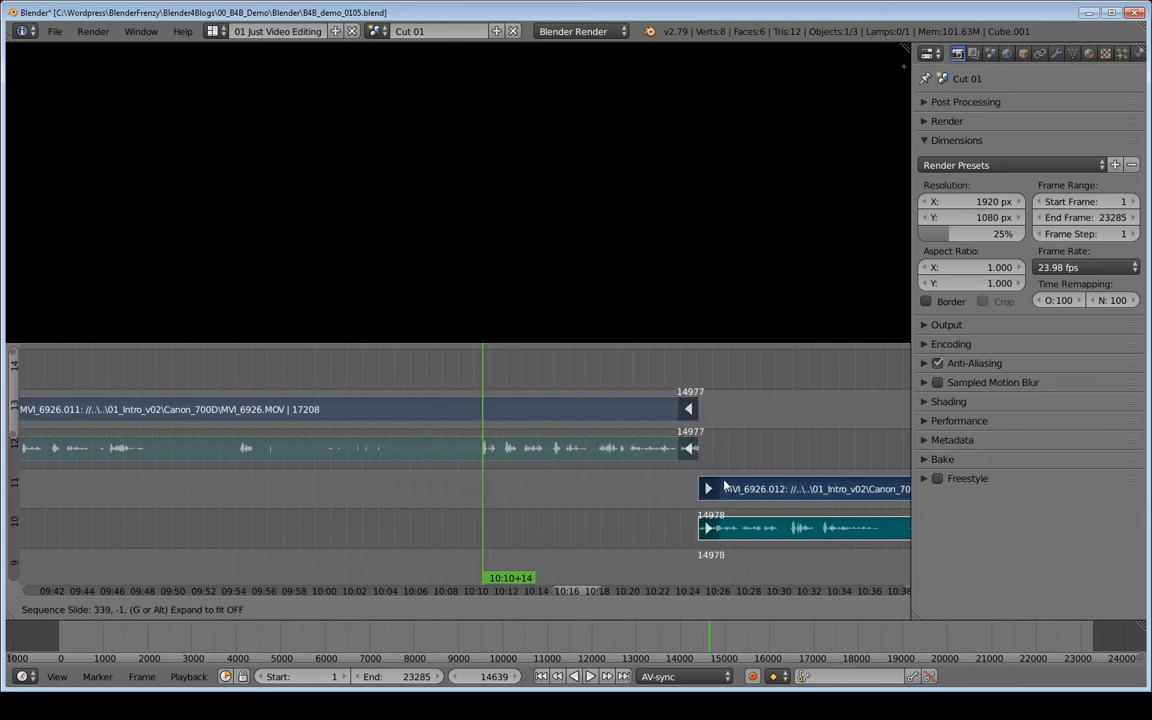
right_click(607, 499)
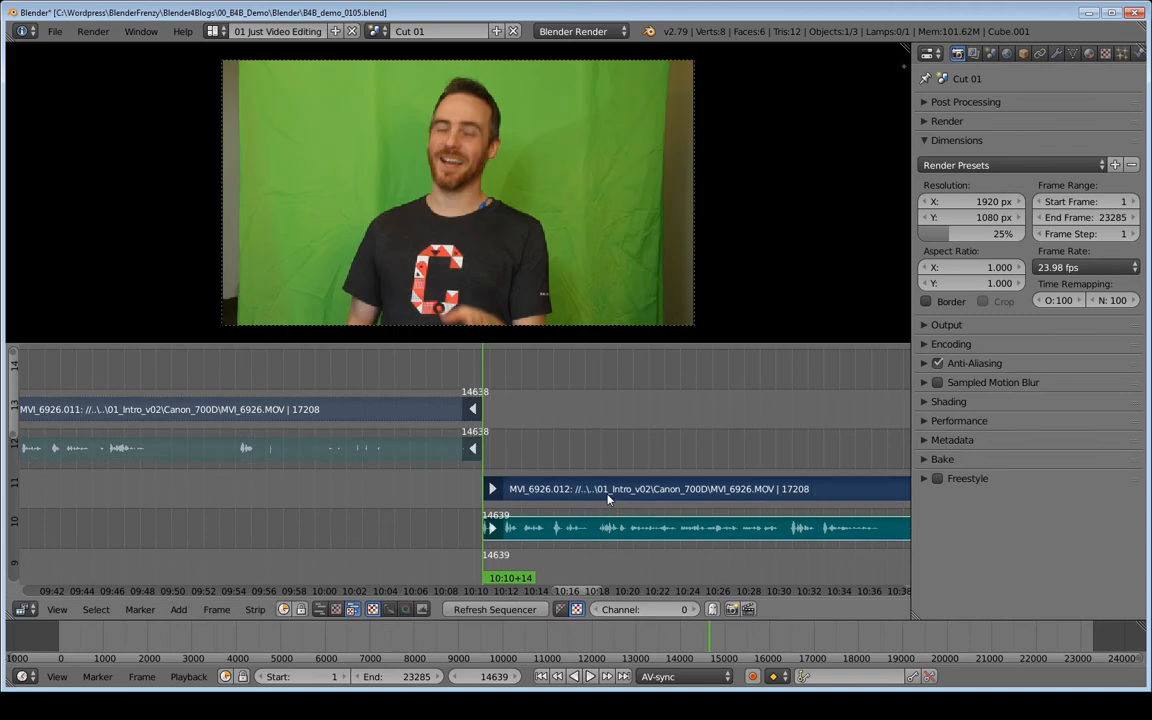
- Try to extend the end of the earlier clip's video and audio strips to about frame 15130
right_click(480, 408)
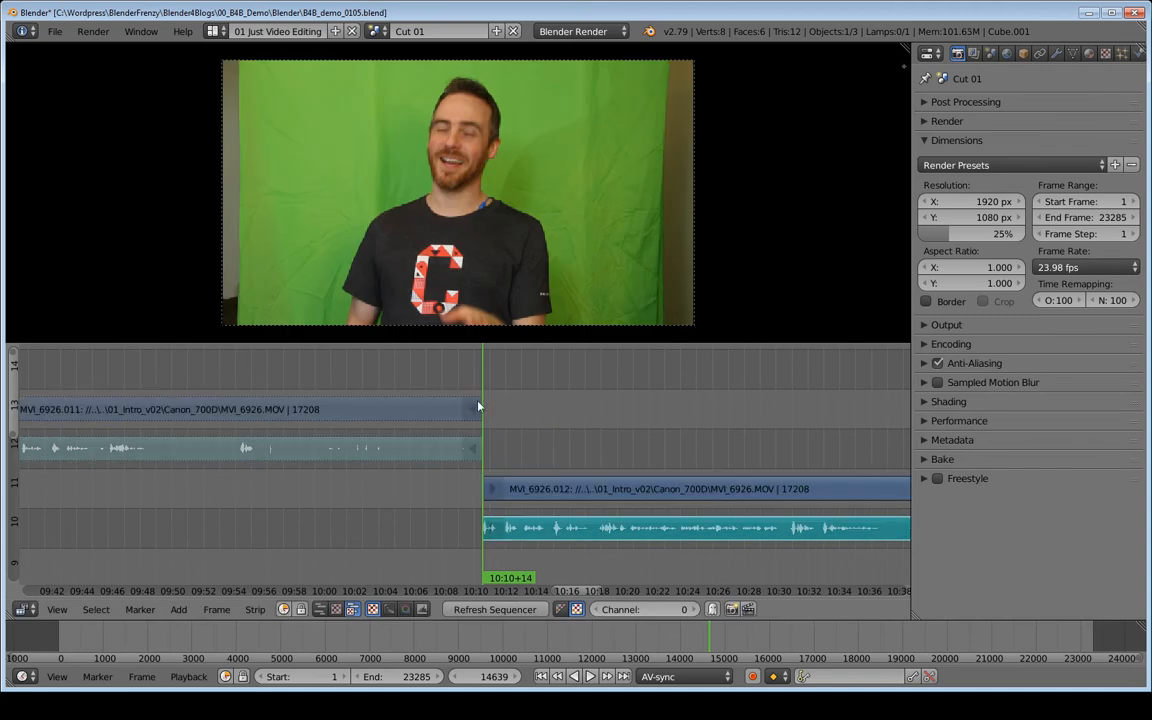
right_click(475, 414)
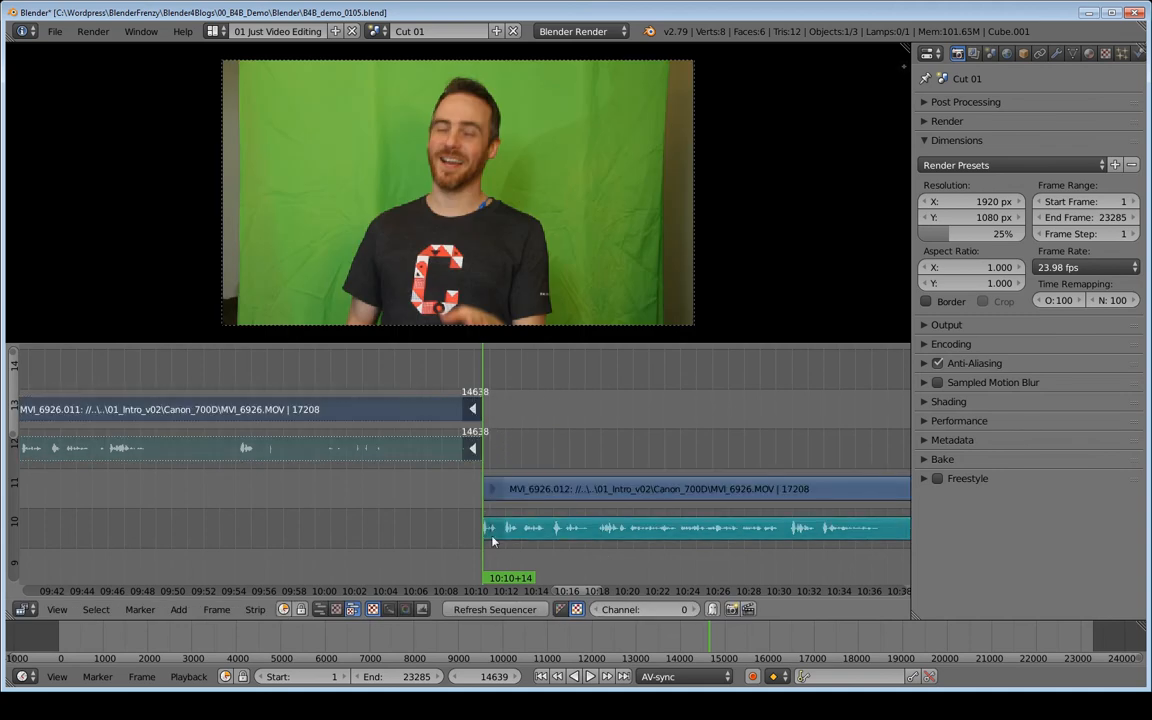
key(g)
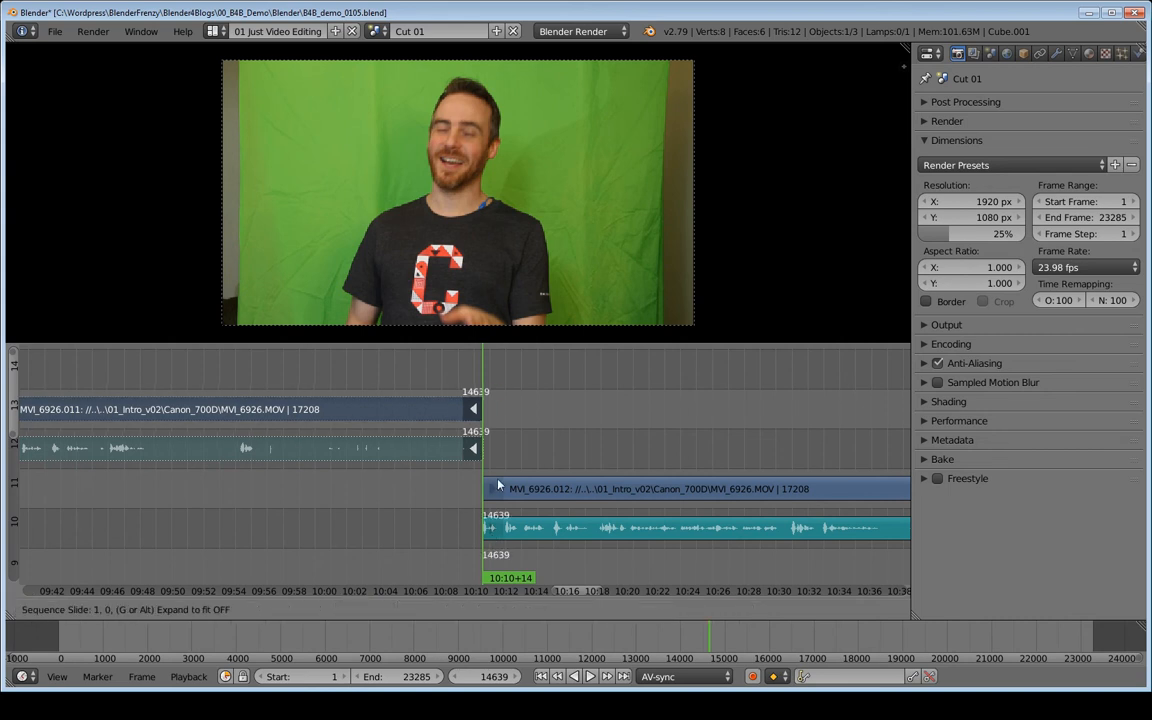
click(797, 484)
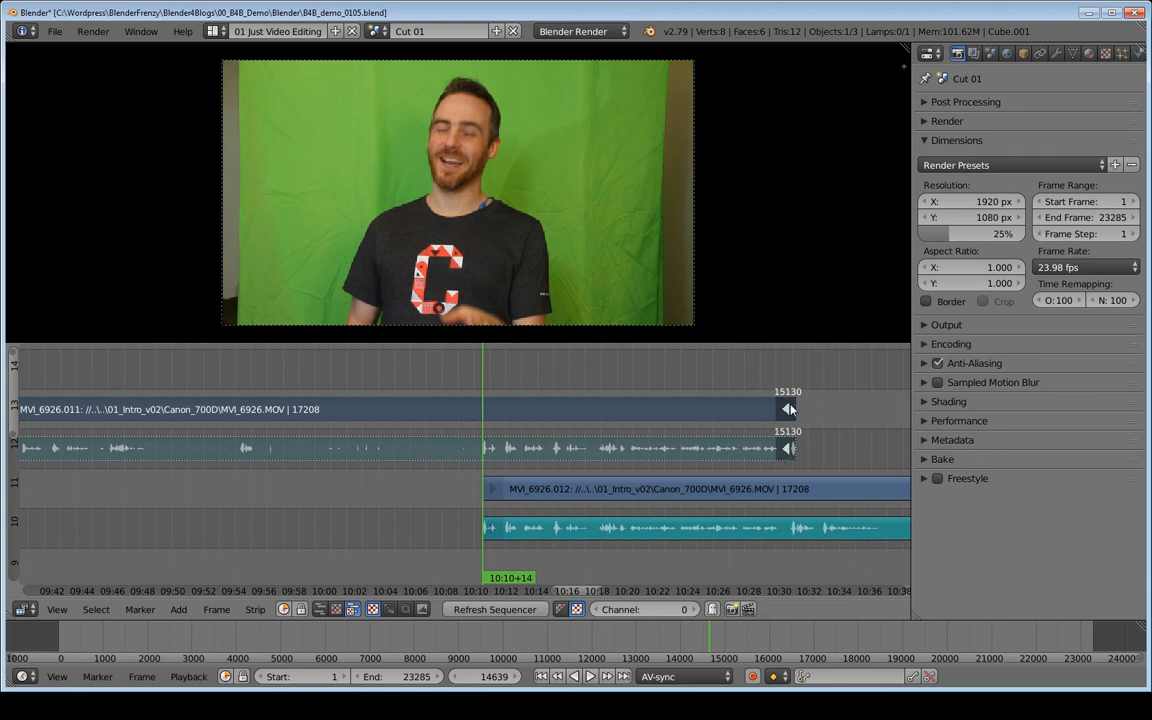
key(shift+s)
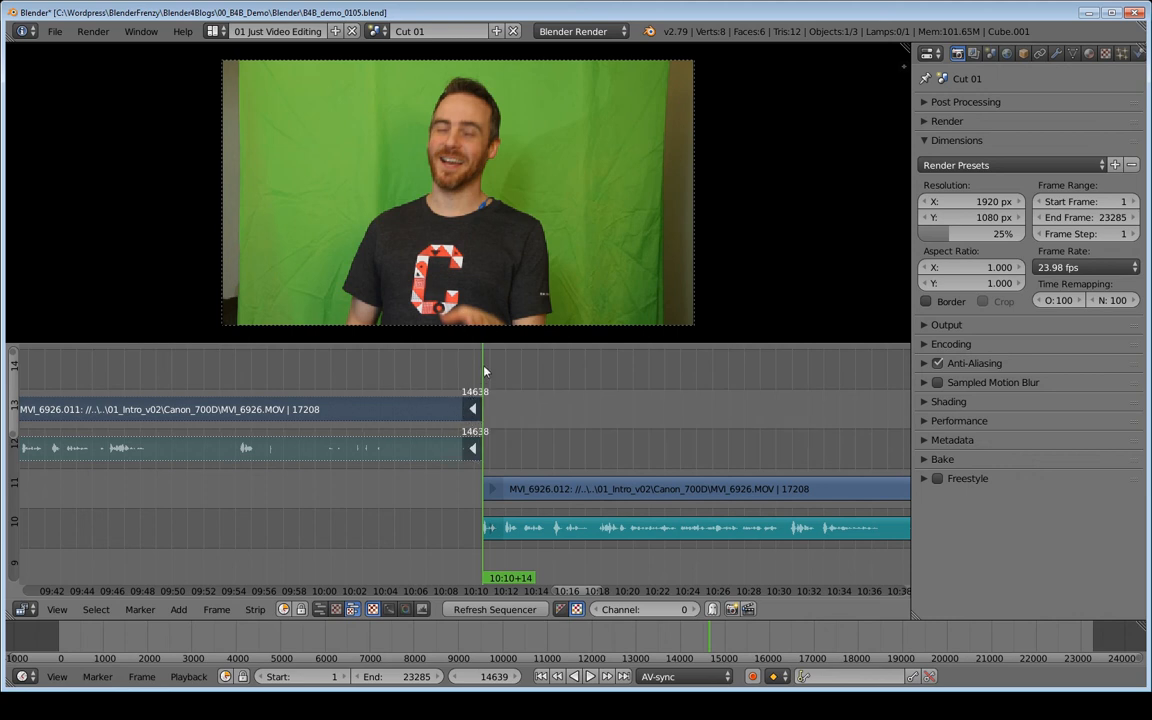
- Slide the cut between the two clips back to about frame 14482
click(492, 490)
shift+click(492, 528)
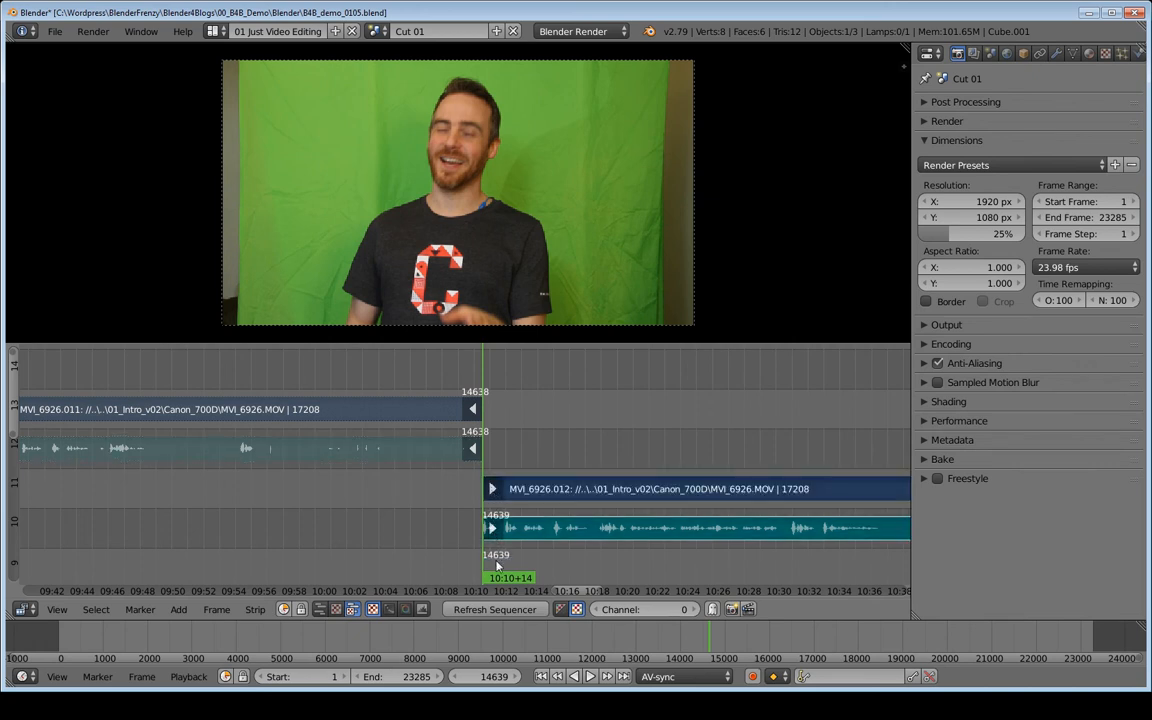
key(g)
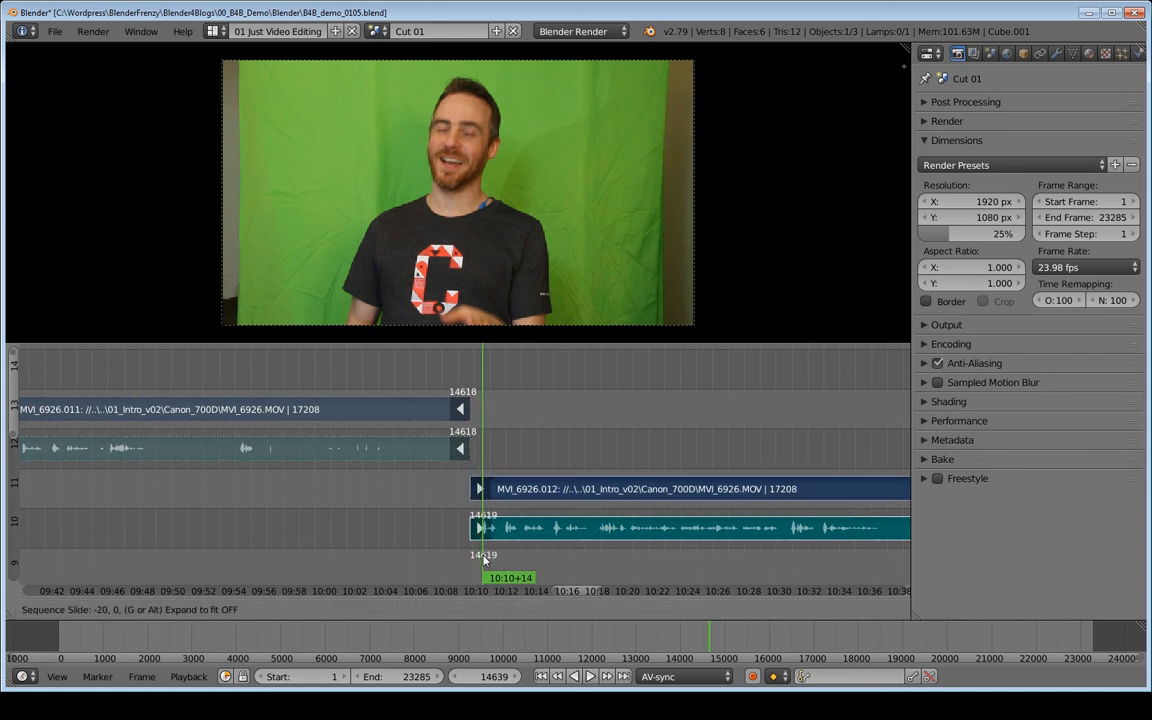
click(397, 565)
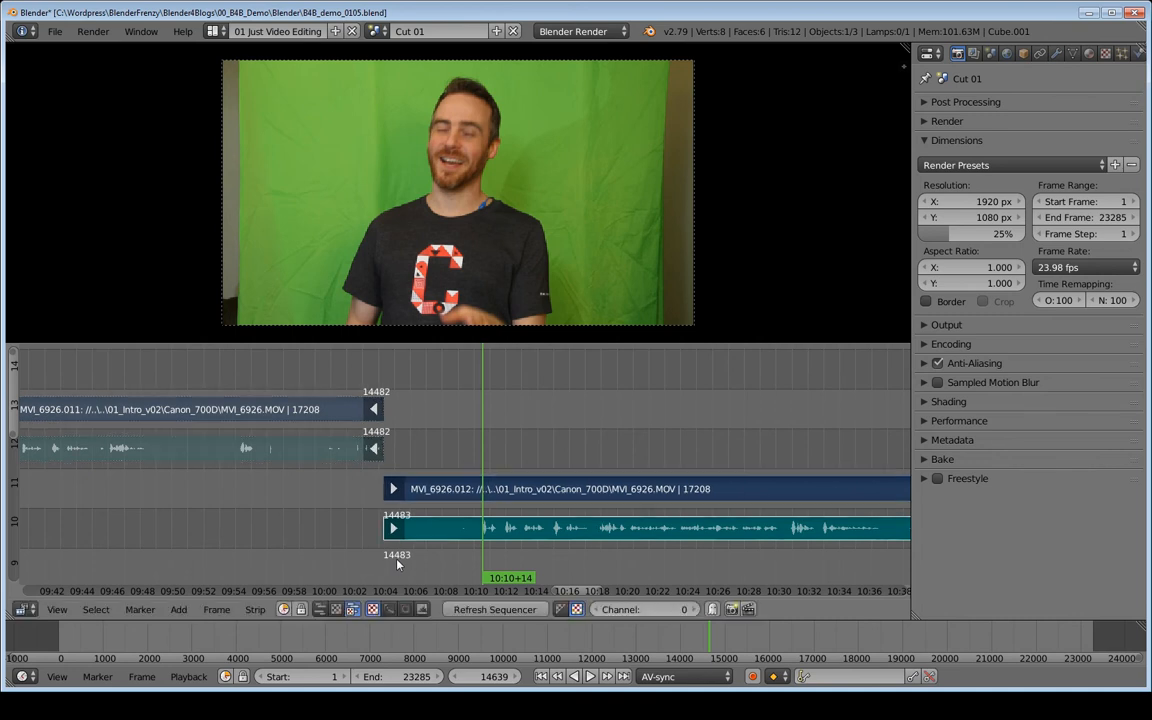
- Play back past the cut, stop at about 10:05+23, and snap the cut between the clips to that frame
click(406, 447)
key(alt+a)
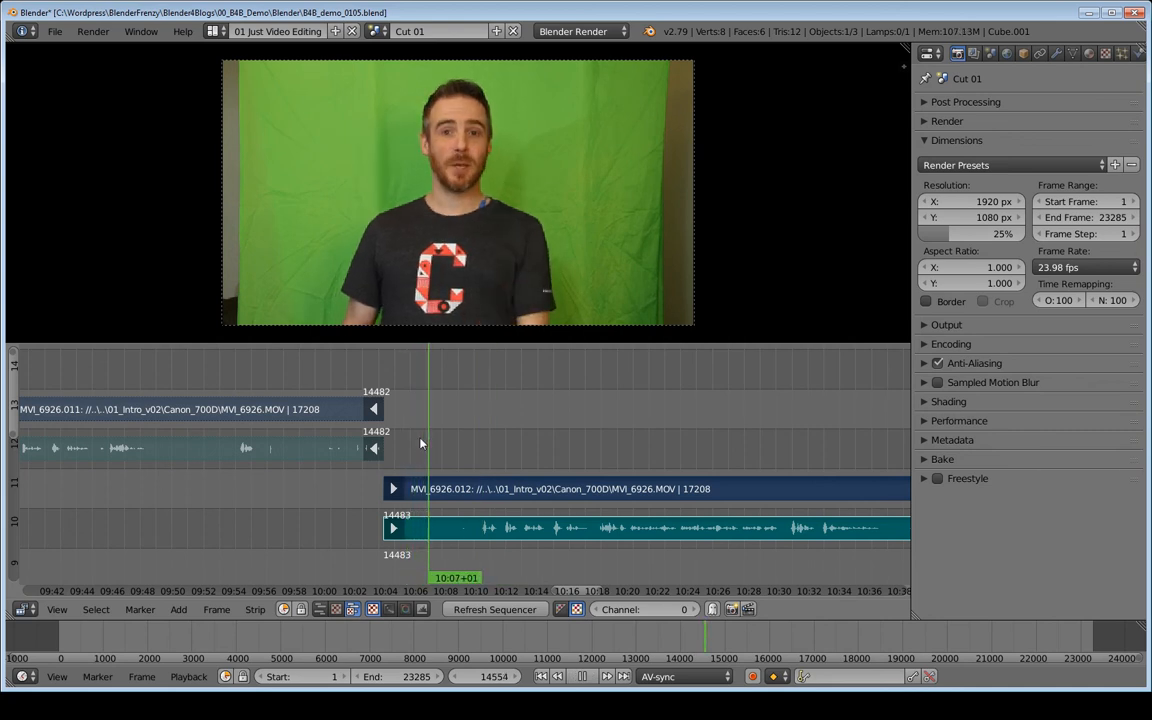
click(413, 438)
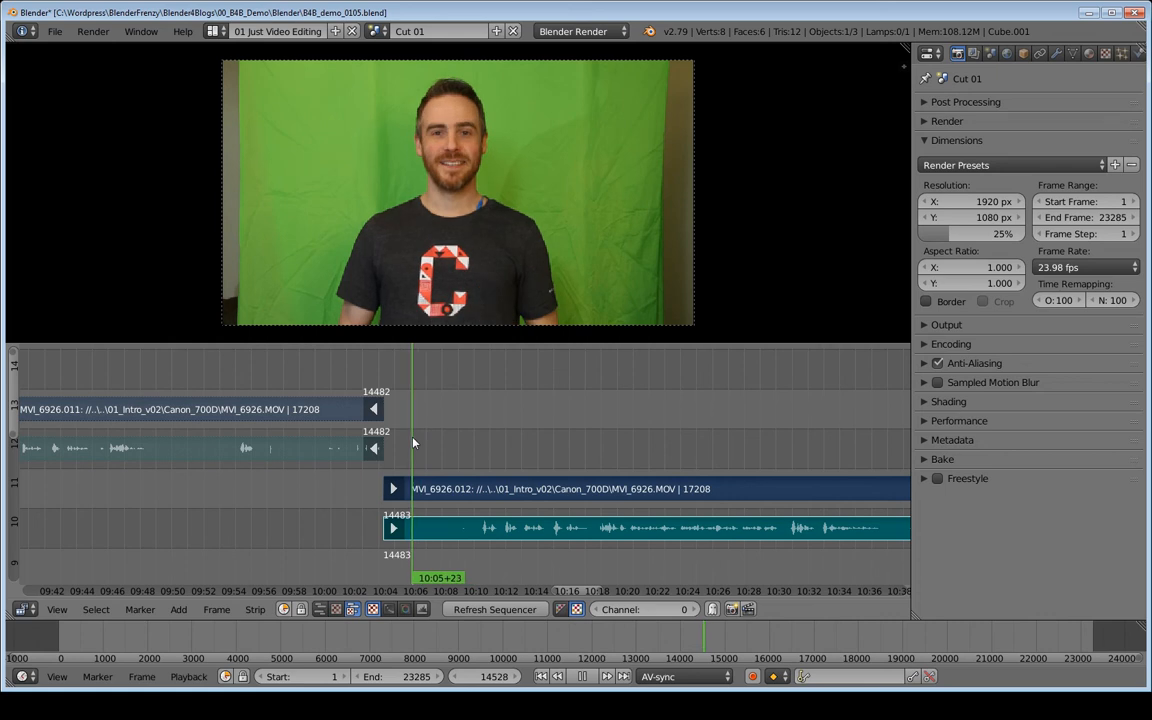
key(alt+a)
key(shift+s)
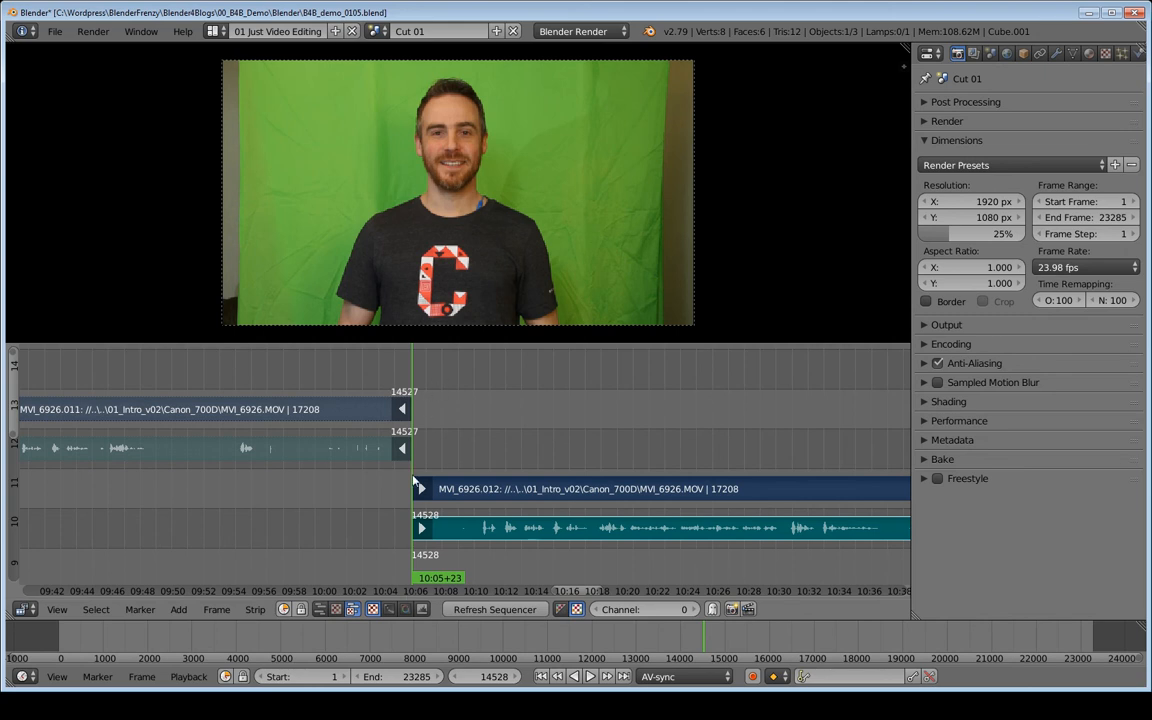
- Save the project, then save it as a new version named B4B_demo_0106.blend
ctrl+scroll(600, 443, down, 3)
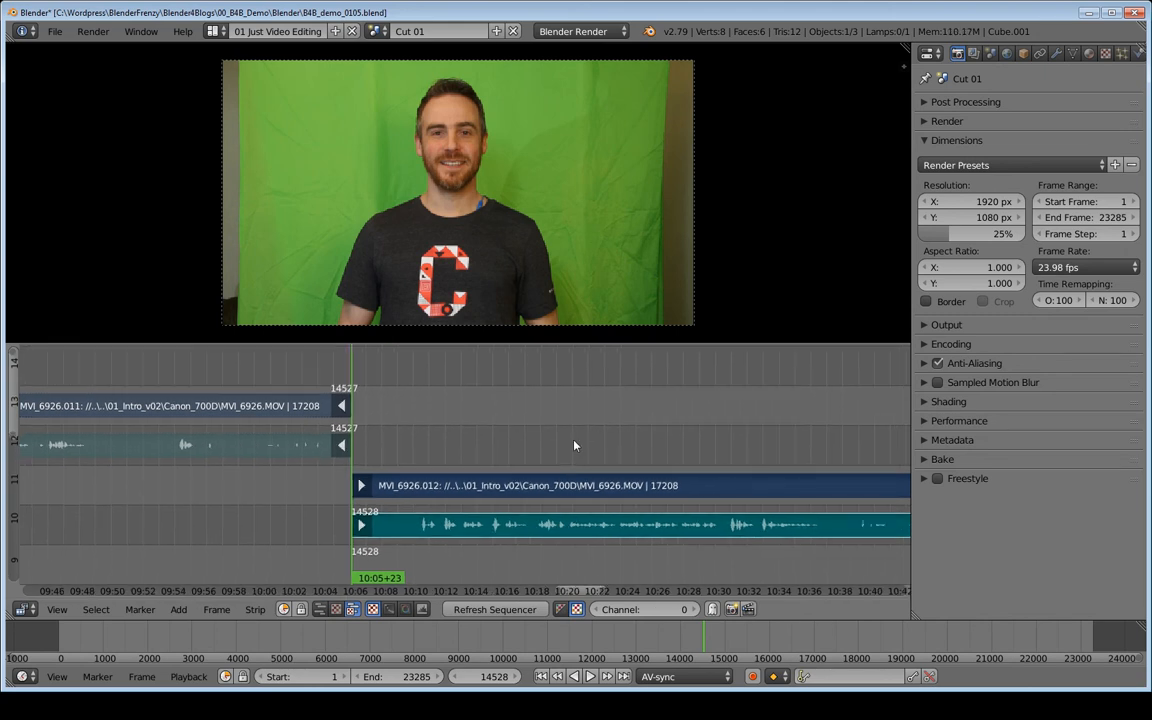
key(ctrl+s)
click(574, 445)
key(ctrl+shift+s)
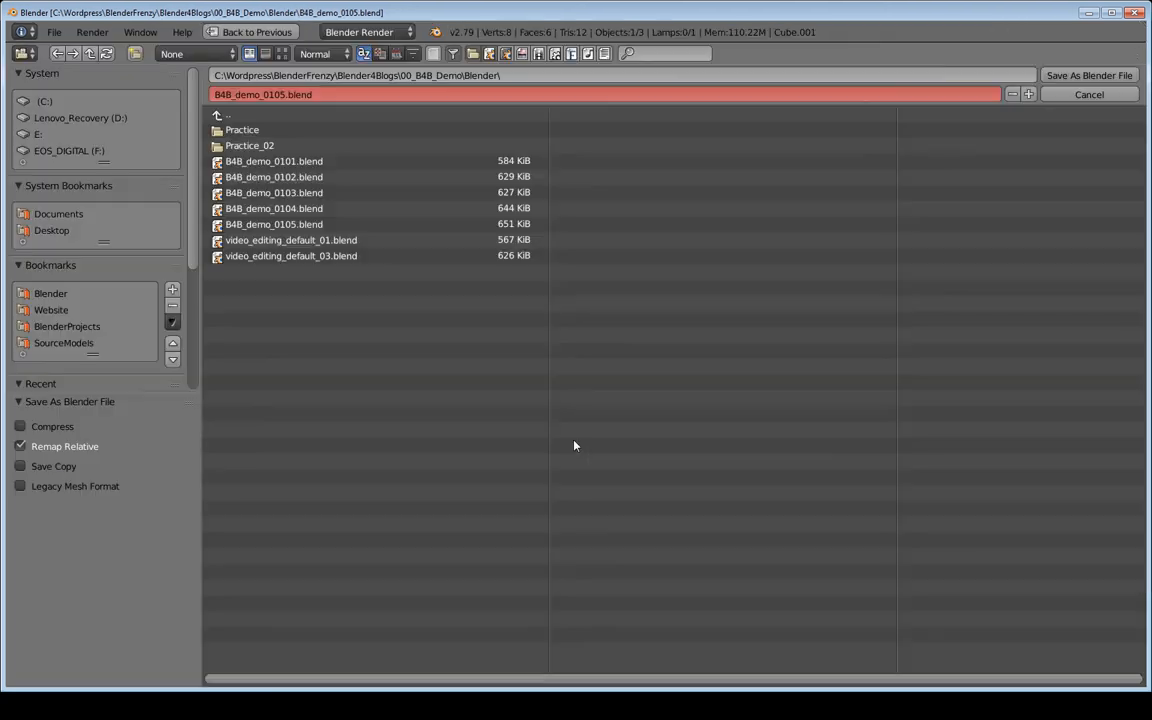
key(KP_Add)
key(Return)
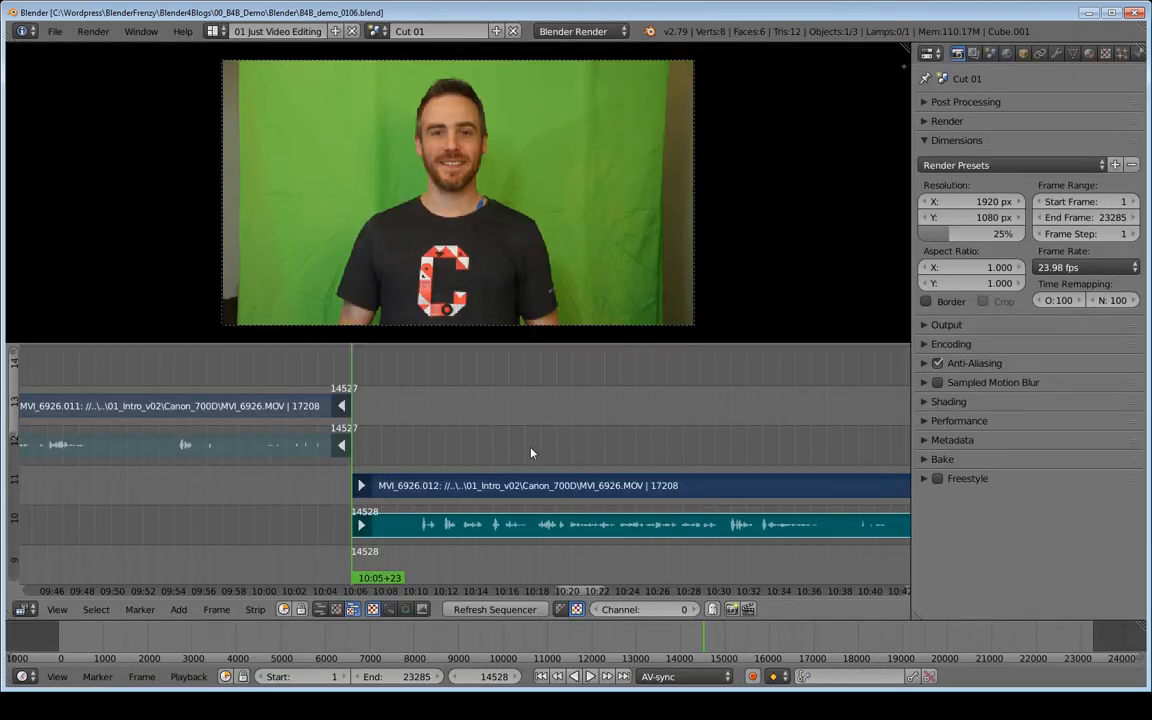
- Play back the edit from about 10:10
middle_drag(373, 448, 348, 445)
click(278, 452)
key(alt+a)
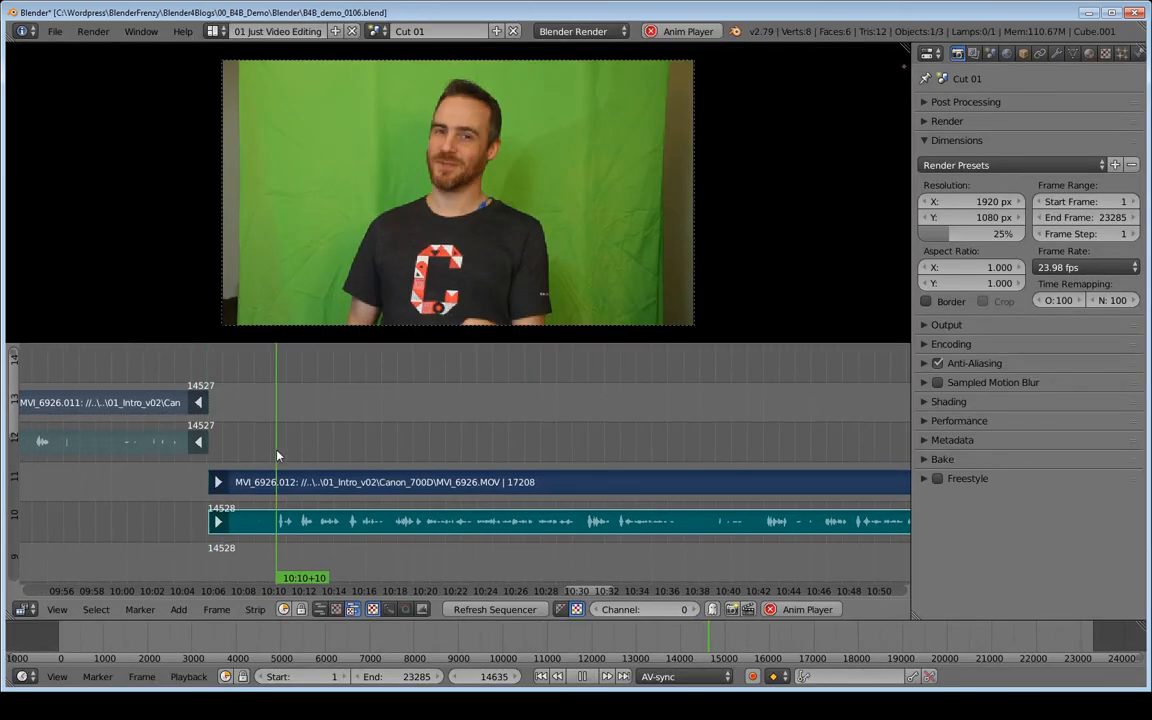
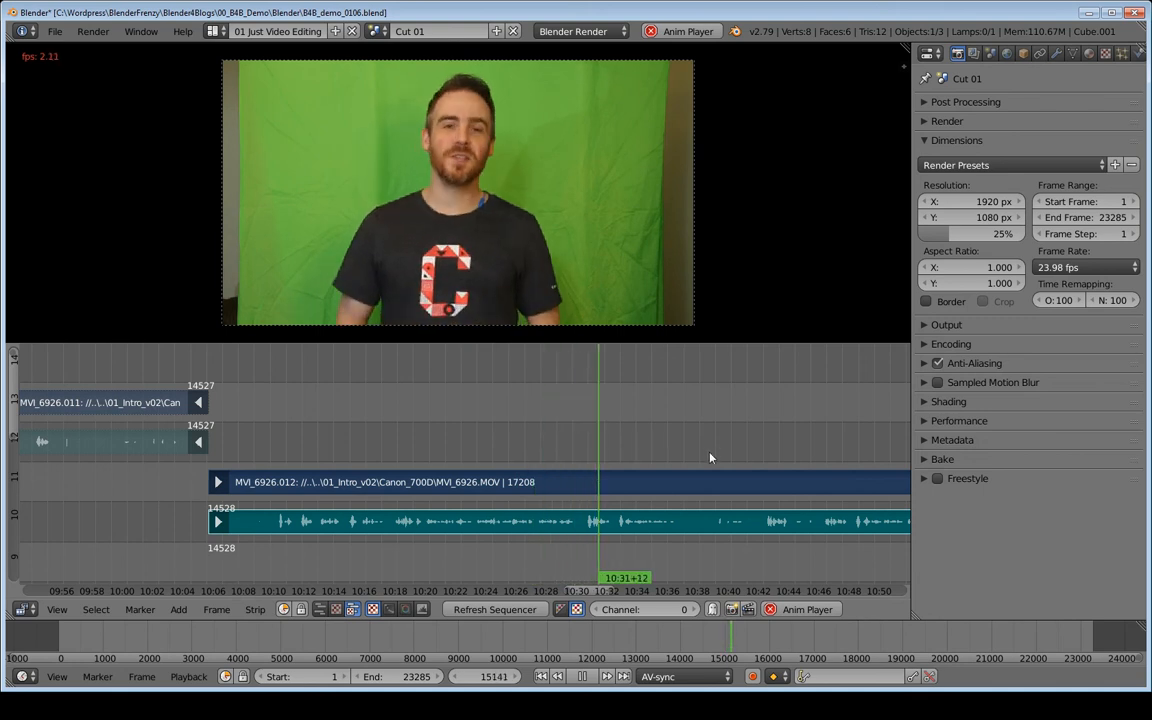
- Stop playback at about 10:30+04 and cut the video and audio strips at frame 15109
middle_drag(710, 458, 458, 461)
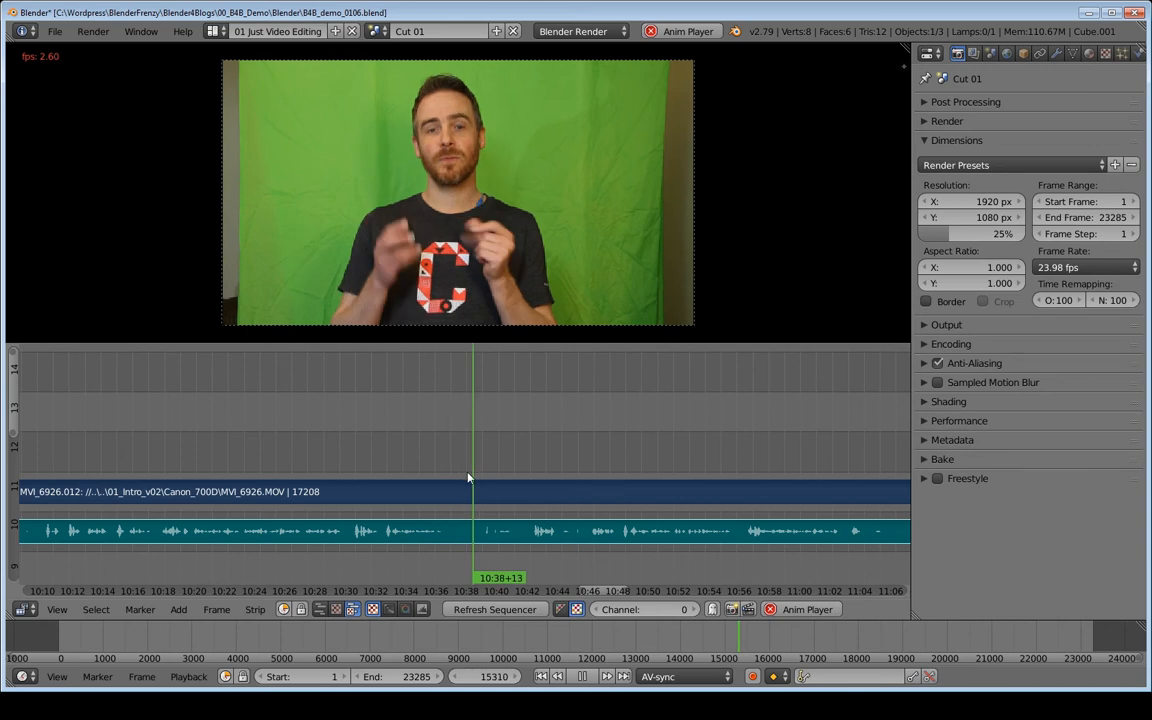
click(350, 463)
key(space)
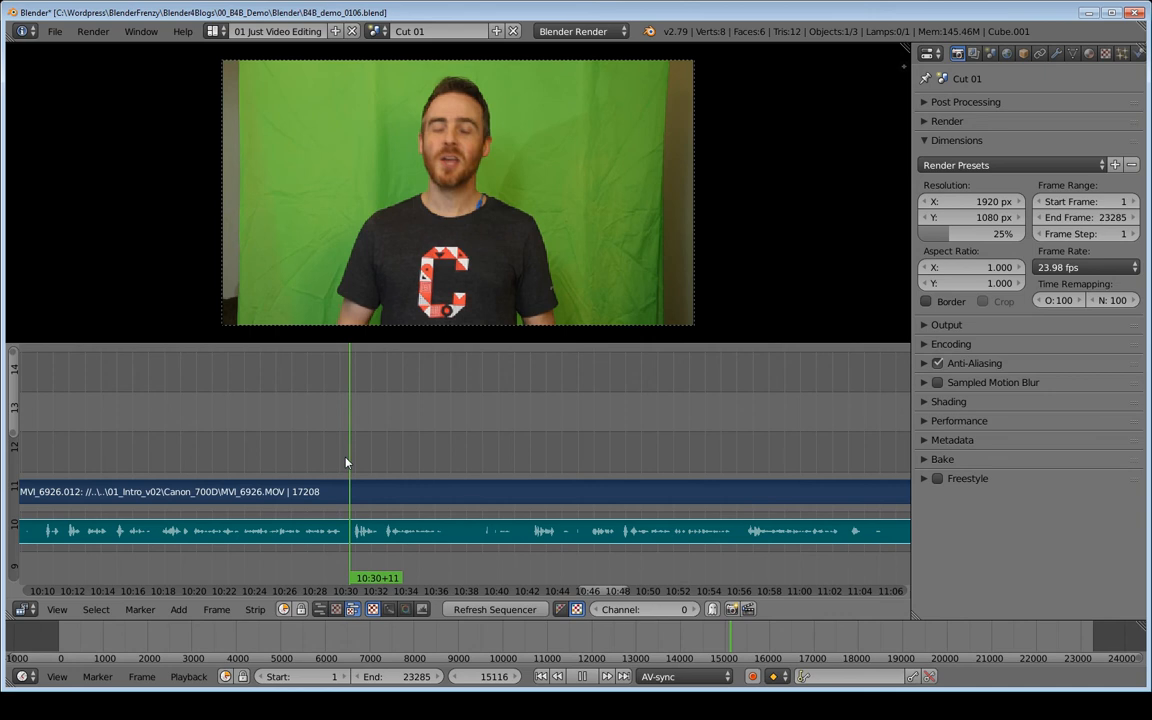
key(Escape)
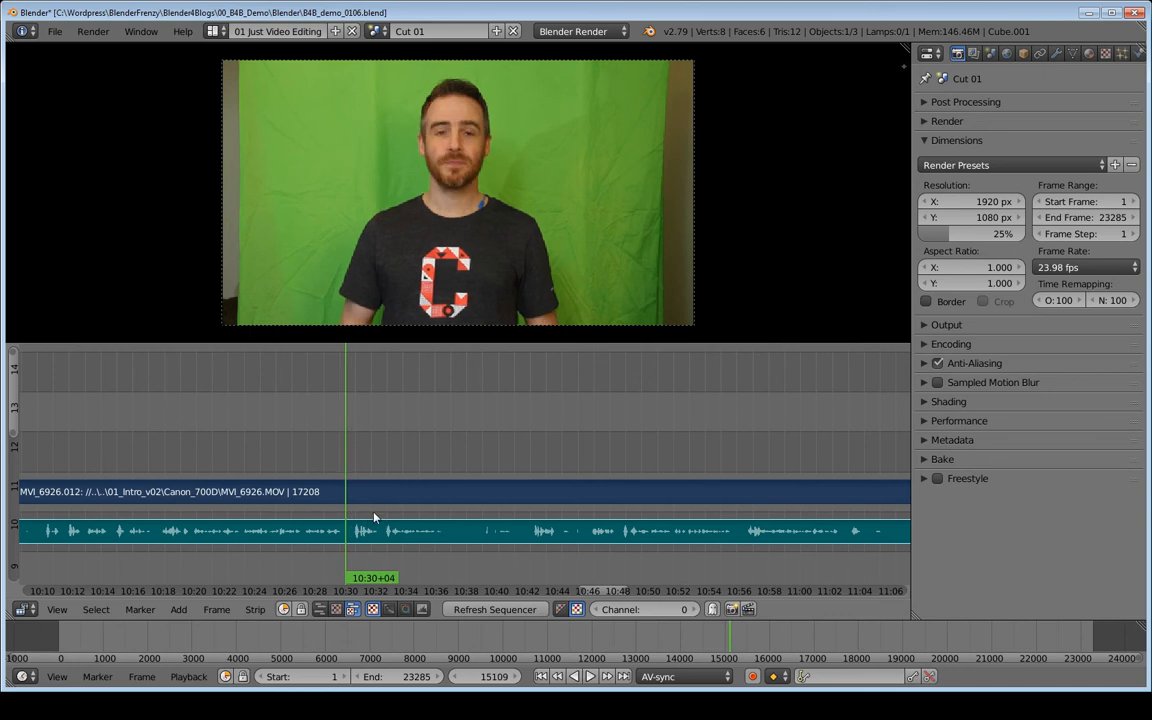
key(k)
middle_drag(521, 514, 383, 513)
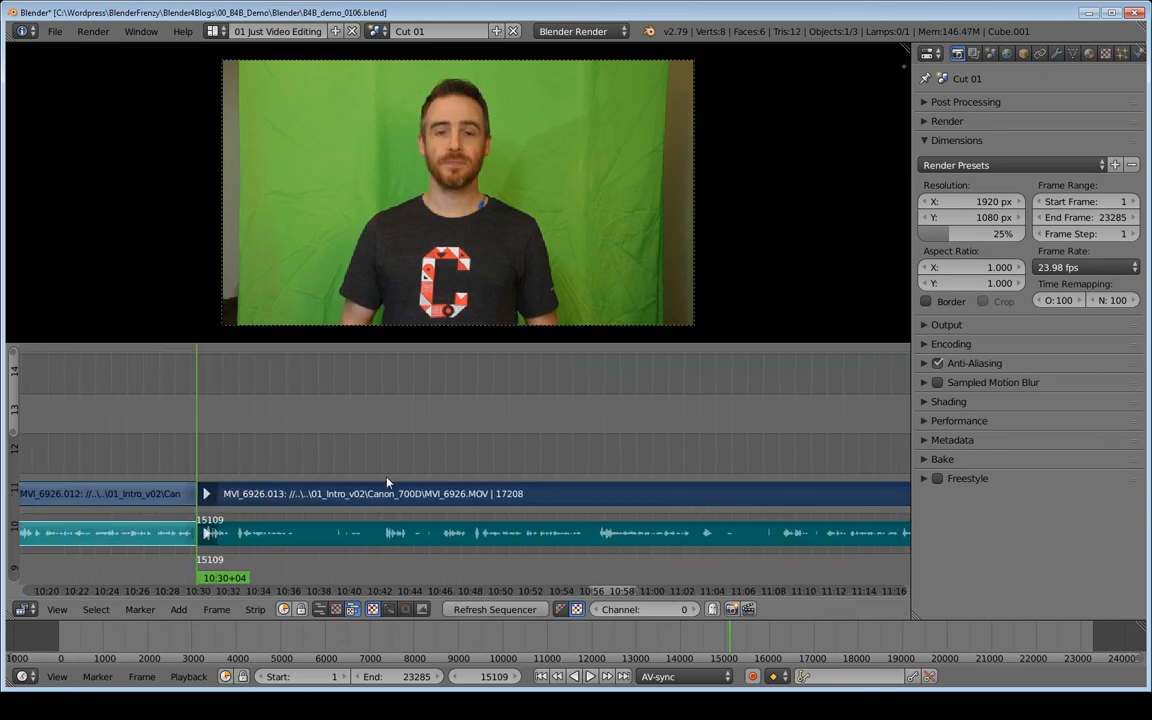
- Play back the clip after the new cut to find where the unwanted section ends
key(alt+a)
key(alt+a)
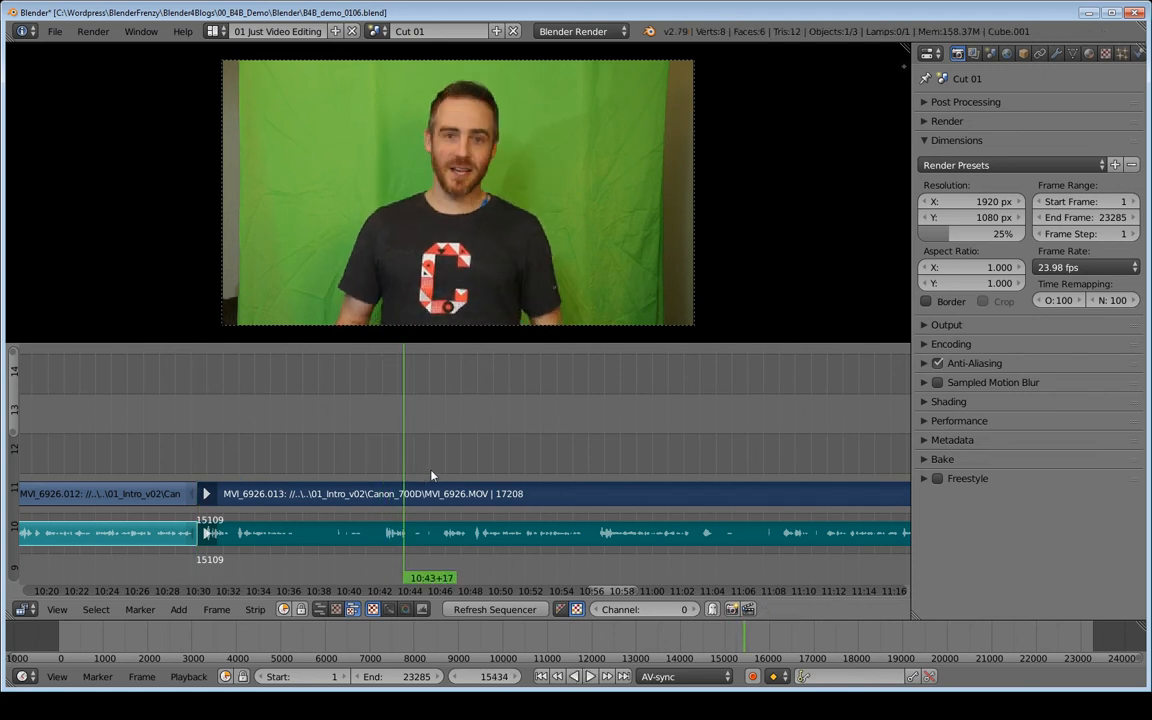
key(alt+a)
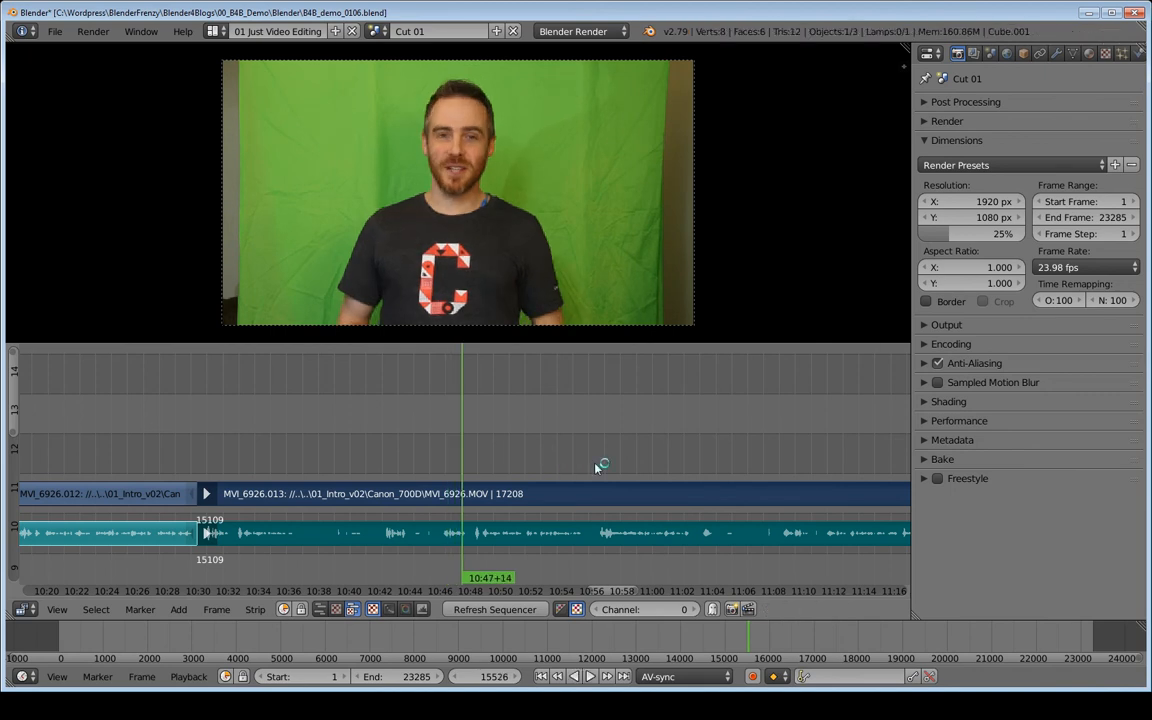
key(alt+a)
key(alt+a)
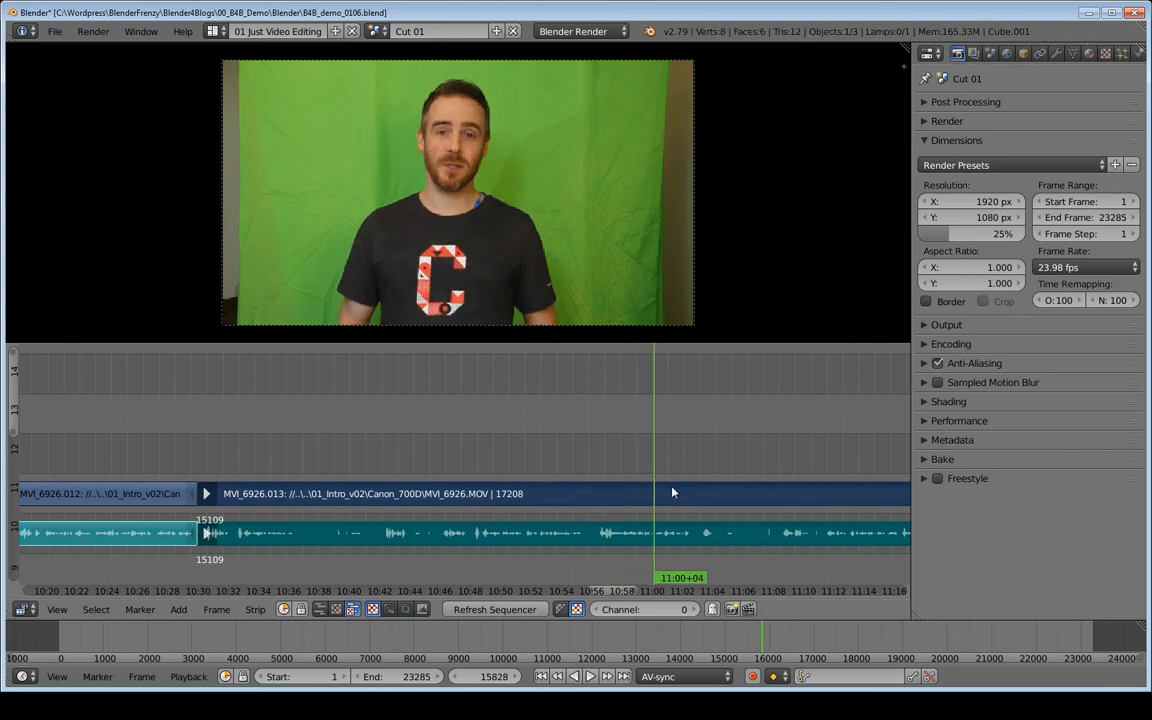
ctrl+scroll(672, 489, right, 3)
key(alt+a)
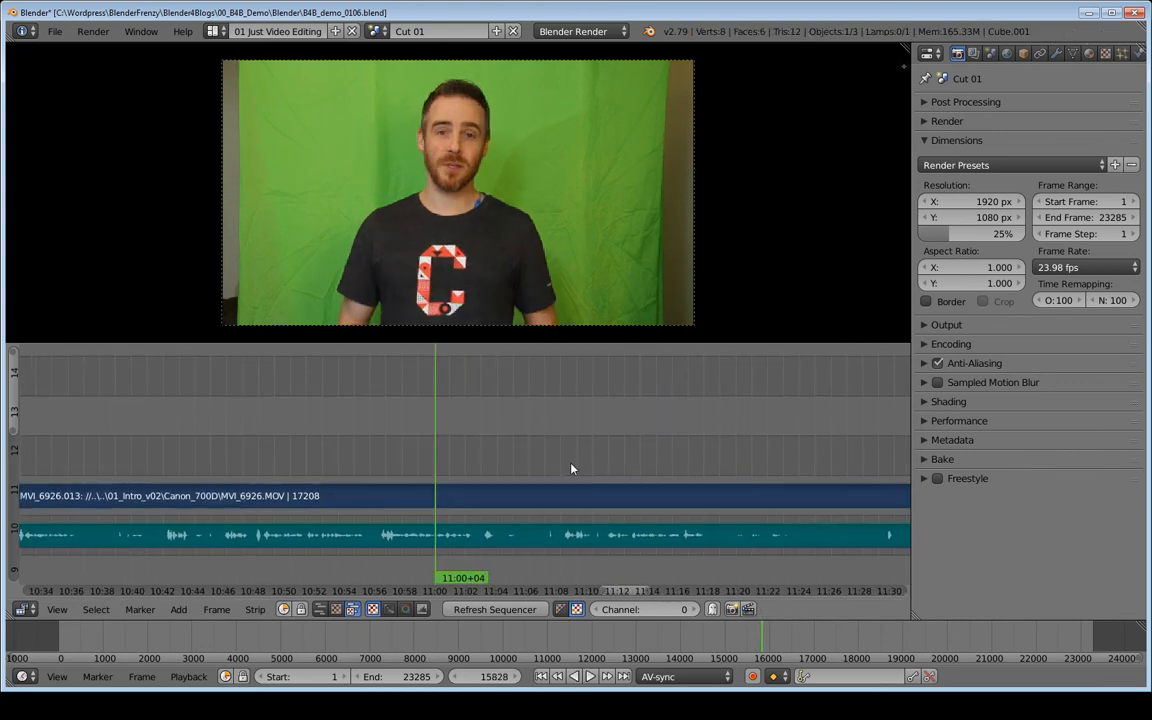
click(572, 469)
key(alt+a)
key(alt+a)
middle_drag(336, 494, 633, 450)
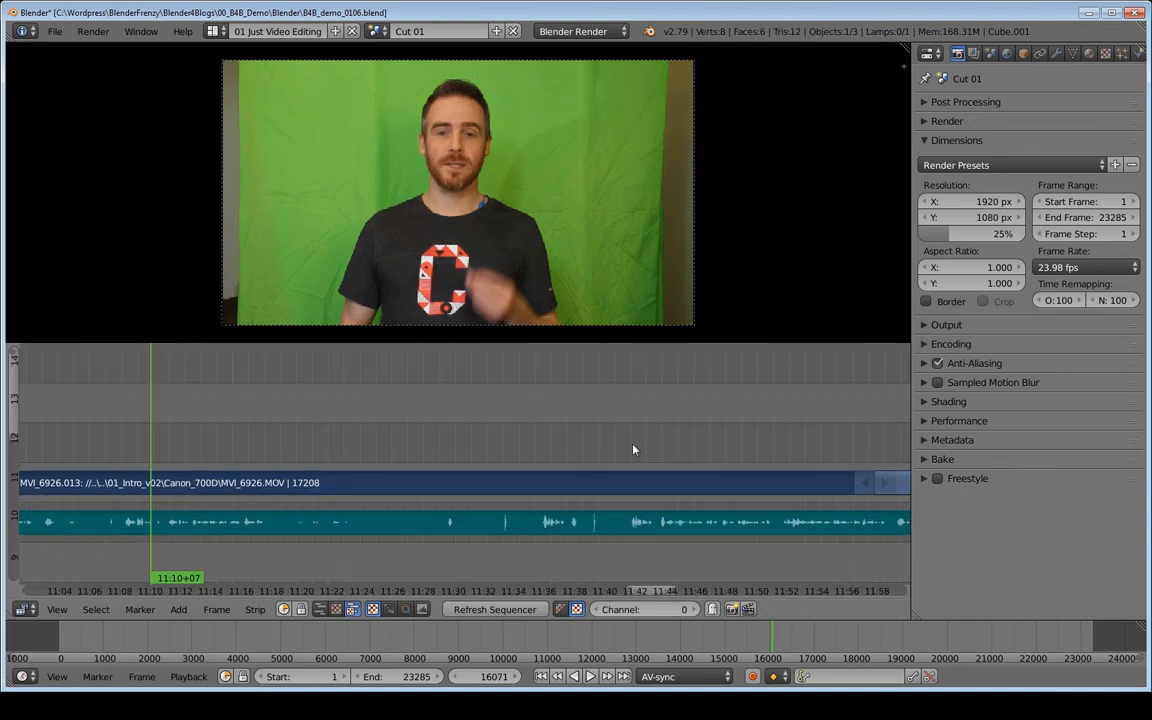
click(633, 450)
key(alt+a)
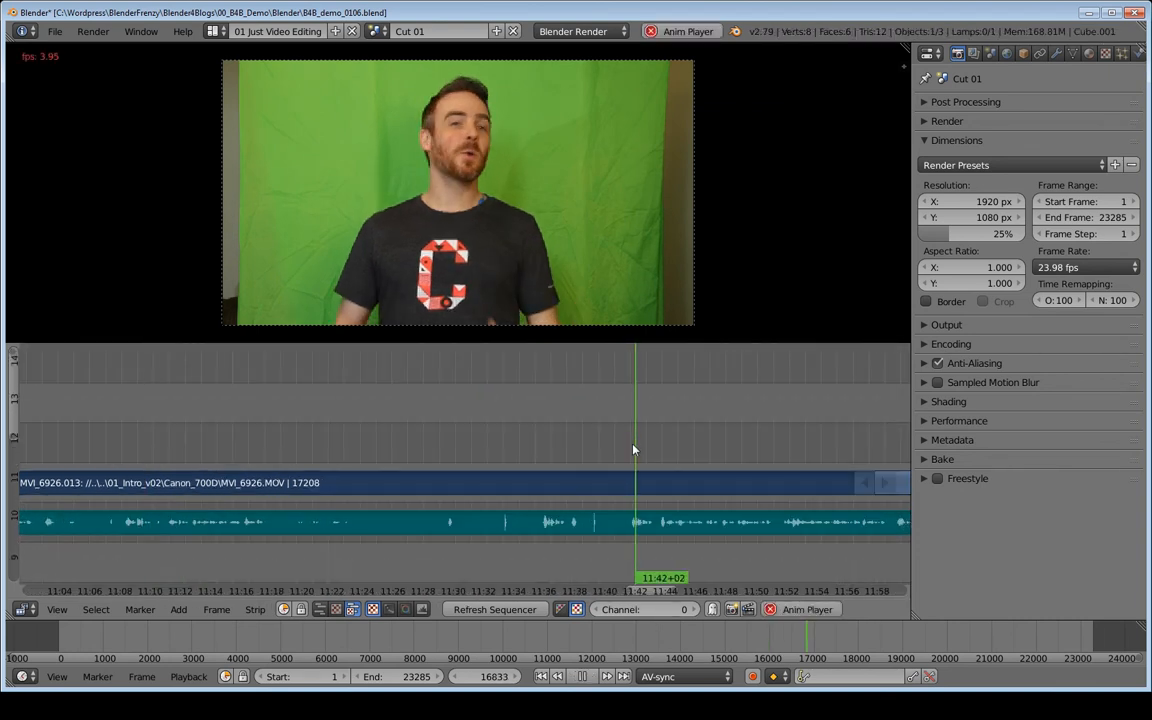
key(alt+a)
middle_drag(597, 489, 657, 490)
scroll(610, 496, down, 4)
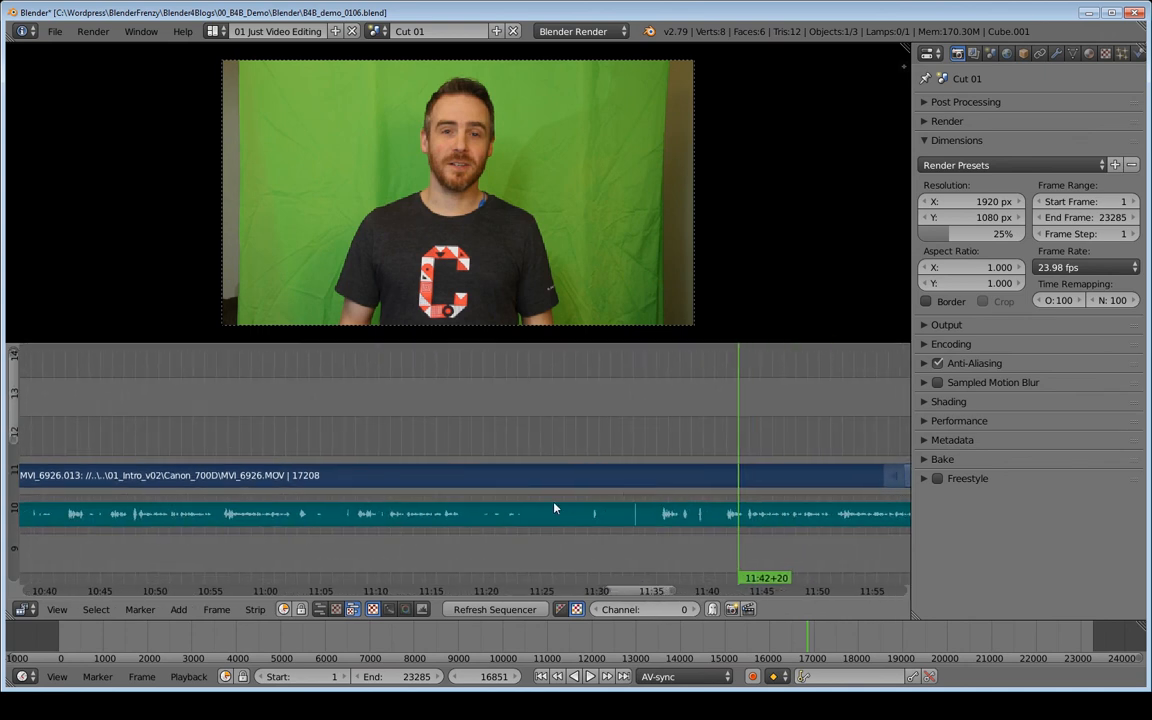
middle_drag(503, 515, 576, 512)
middle_drag(696, 501, 475, 518)
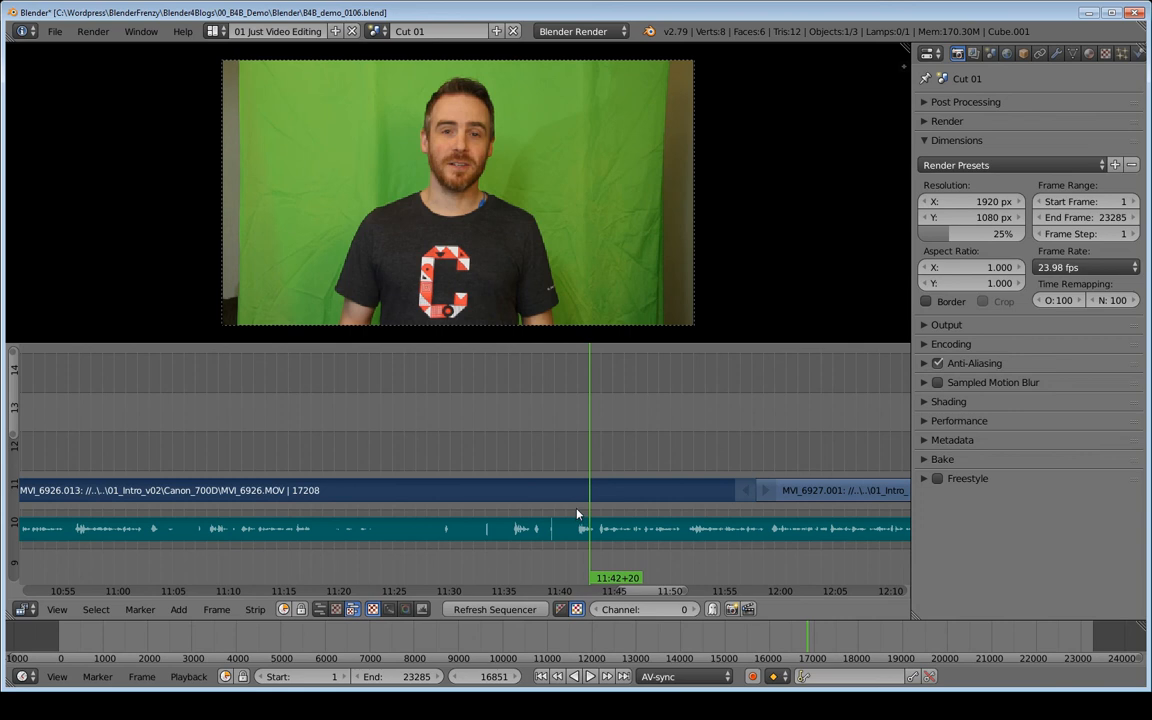
key(shift+alt+a)
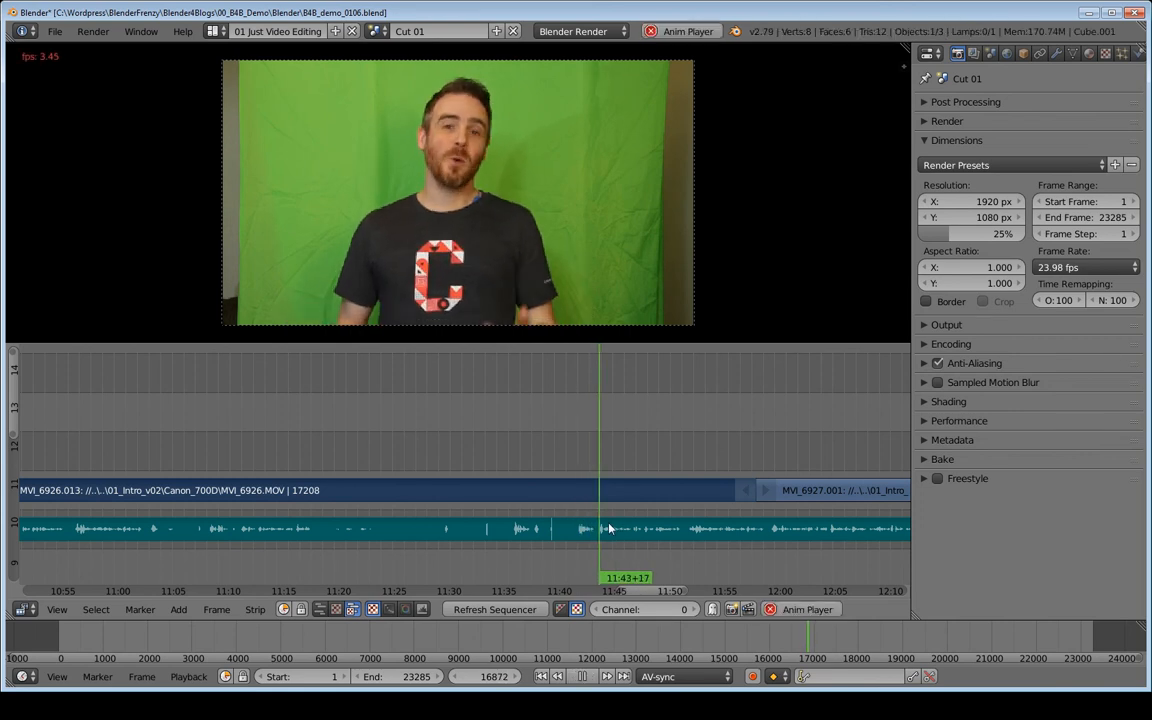
middle_drag(561, 518, 266, 509)
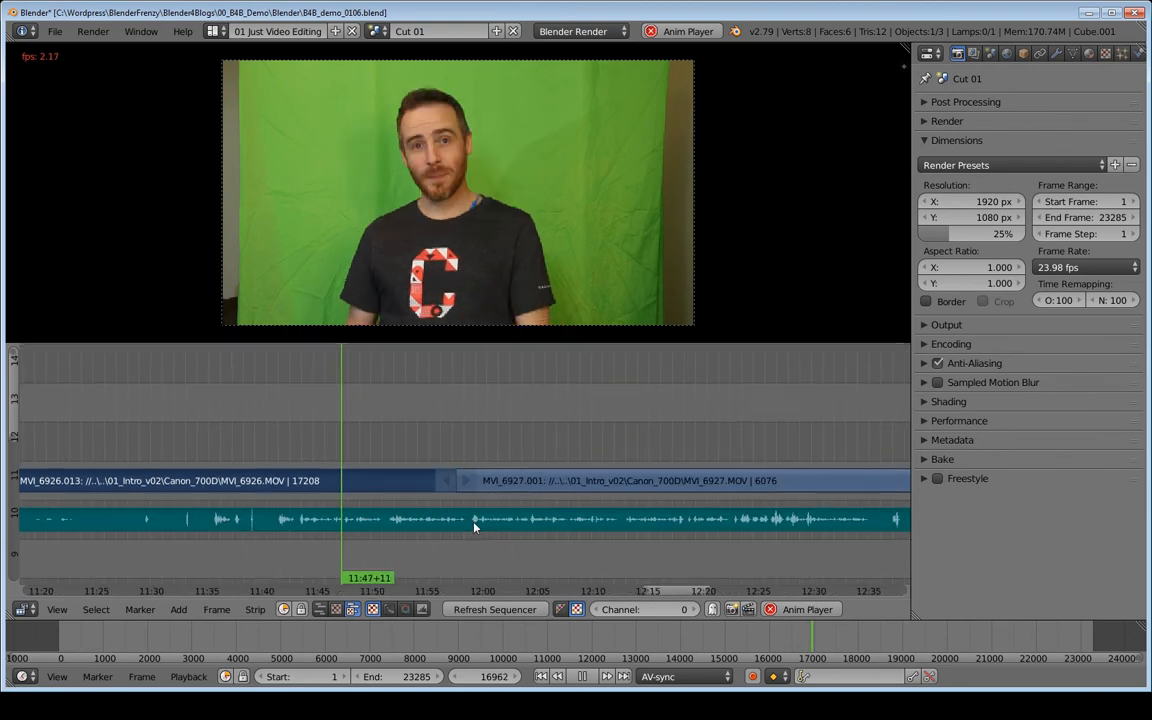
scroll(641, 521, down, 3)
key(alt+a)
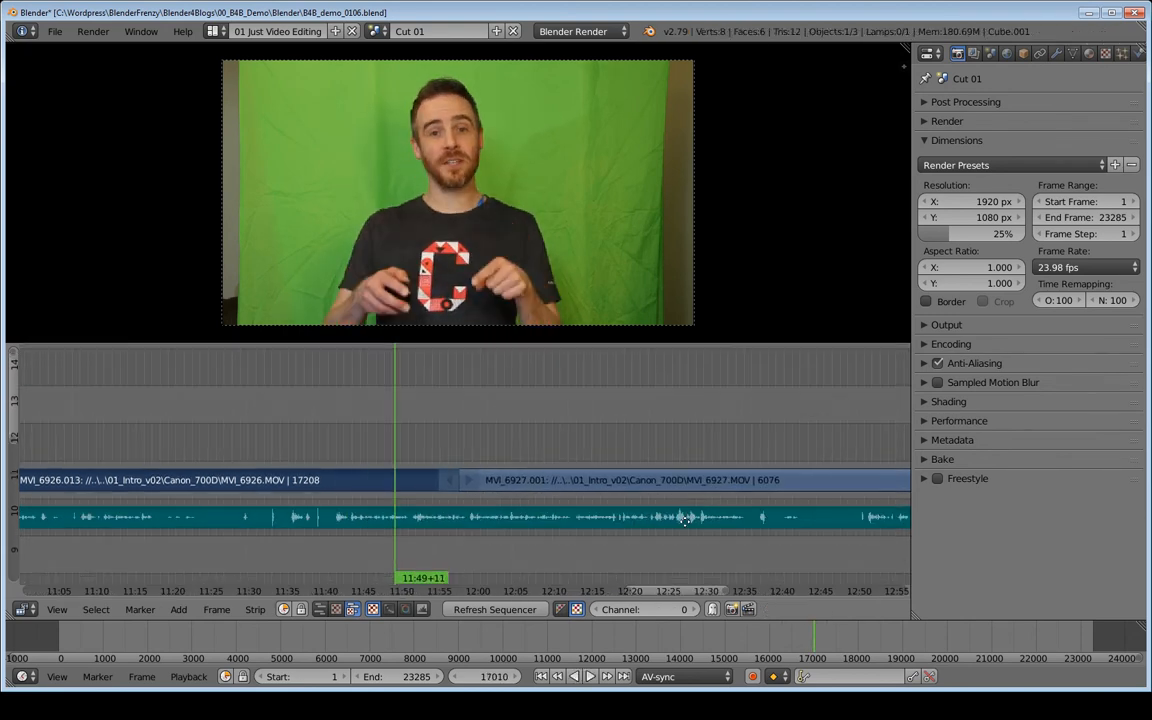
middle_drag(670, 520, 447, 542)
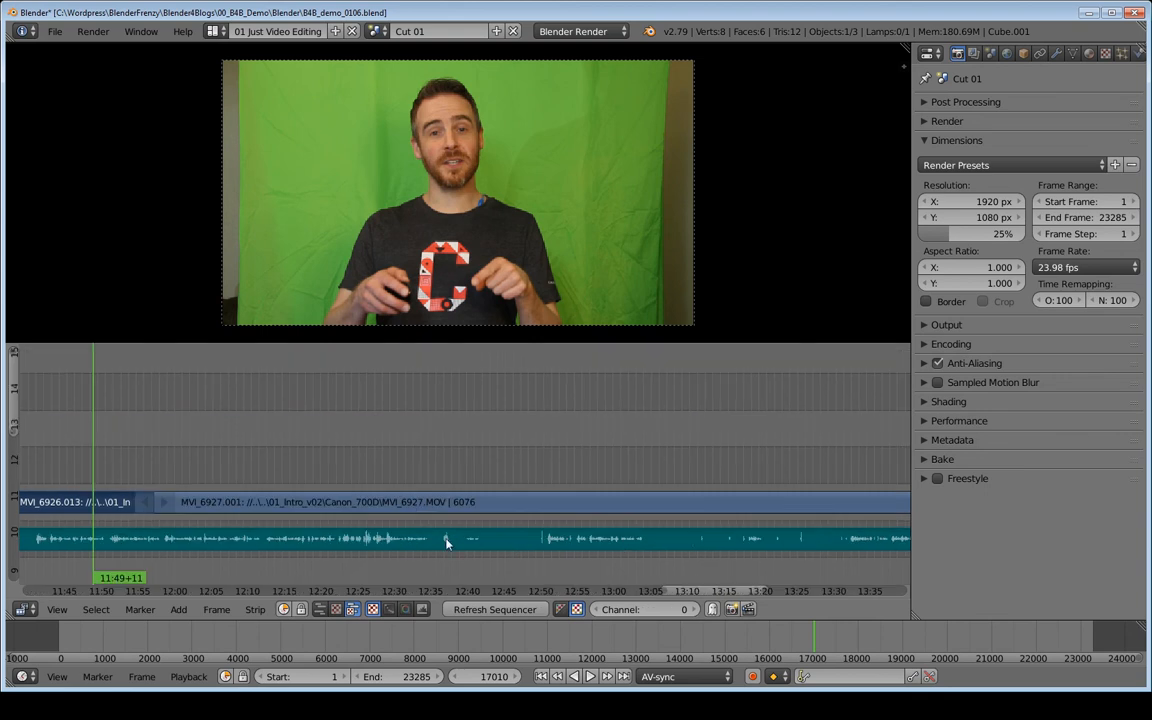
click(550, 476)
key(alt+a)
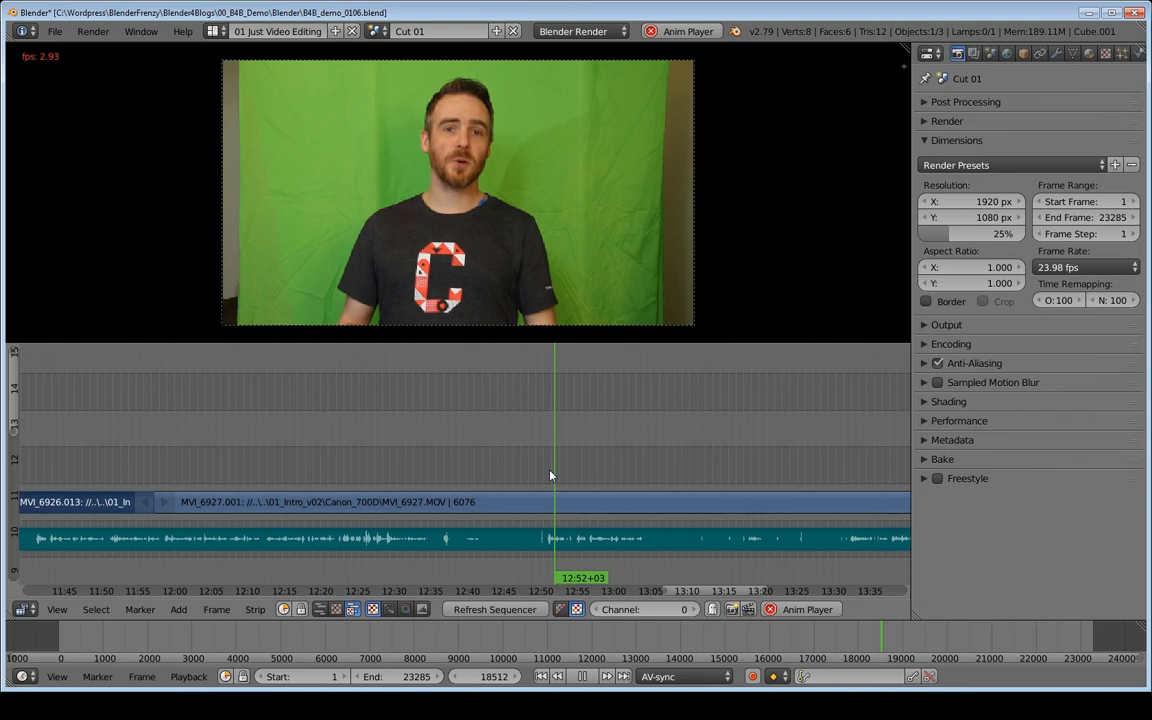
key(alt+a)
middle_drag(275, 490, 600, 490)
middle_drag(357, 494, 497, 483)
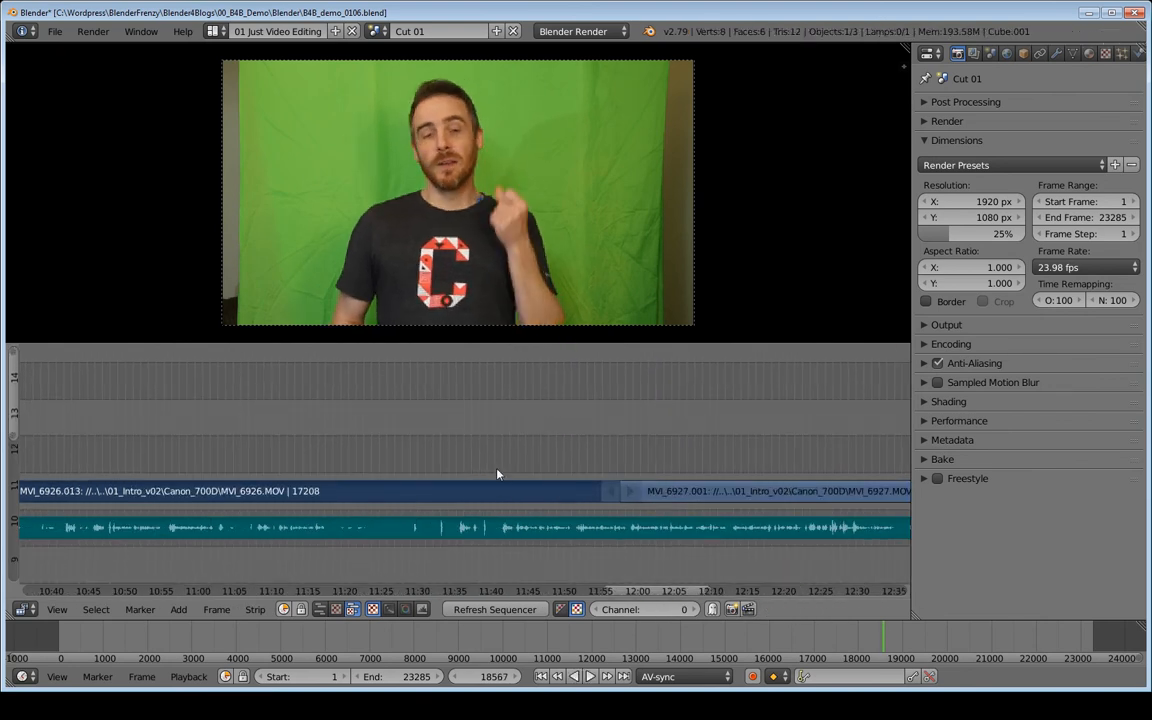
- Set the playhead to about 11:41+11 and cut the strips at frame 16818
click(499, 475)
key(alt+a)
key(alt+a)
key(k)
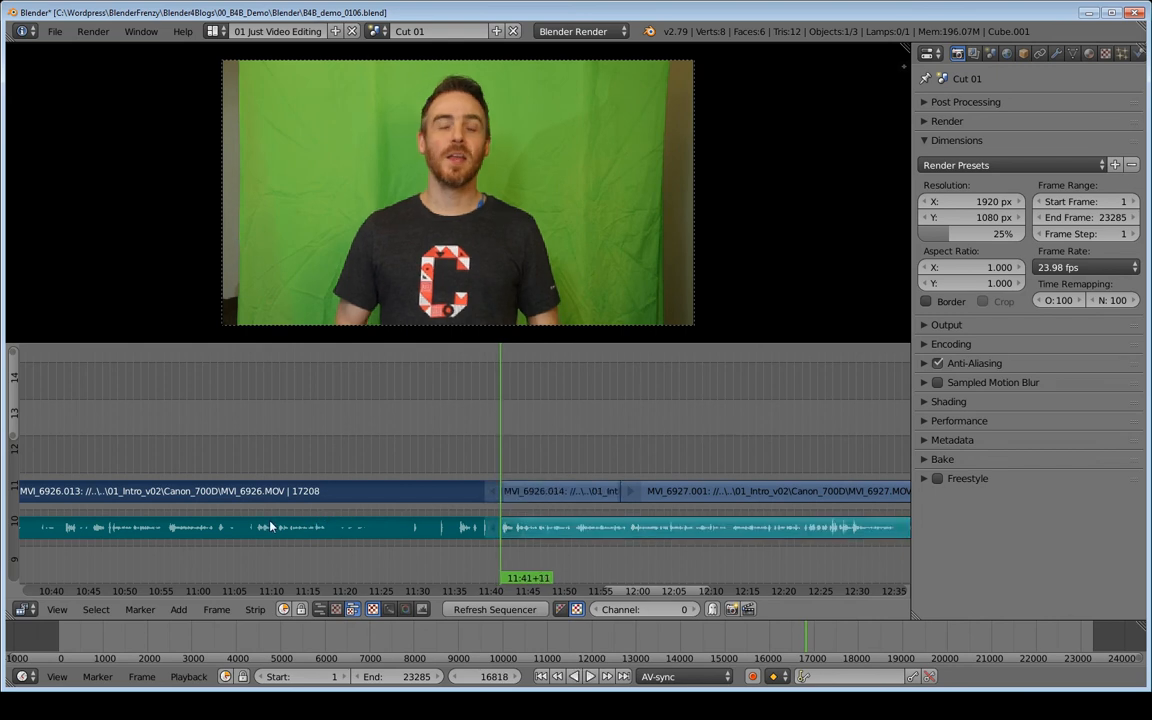
- Move the video and audio strips between the two cuts up to channels 13 and 12, then save the project
key(g)
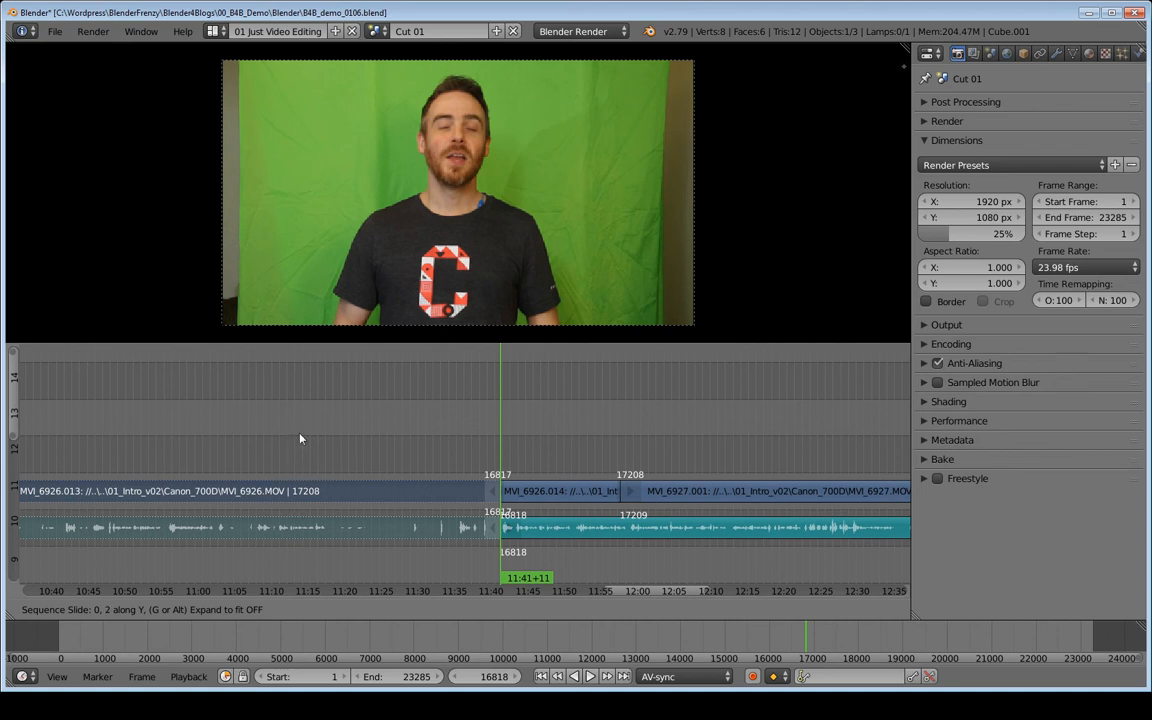
click(361, 449)
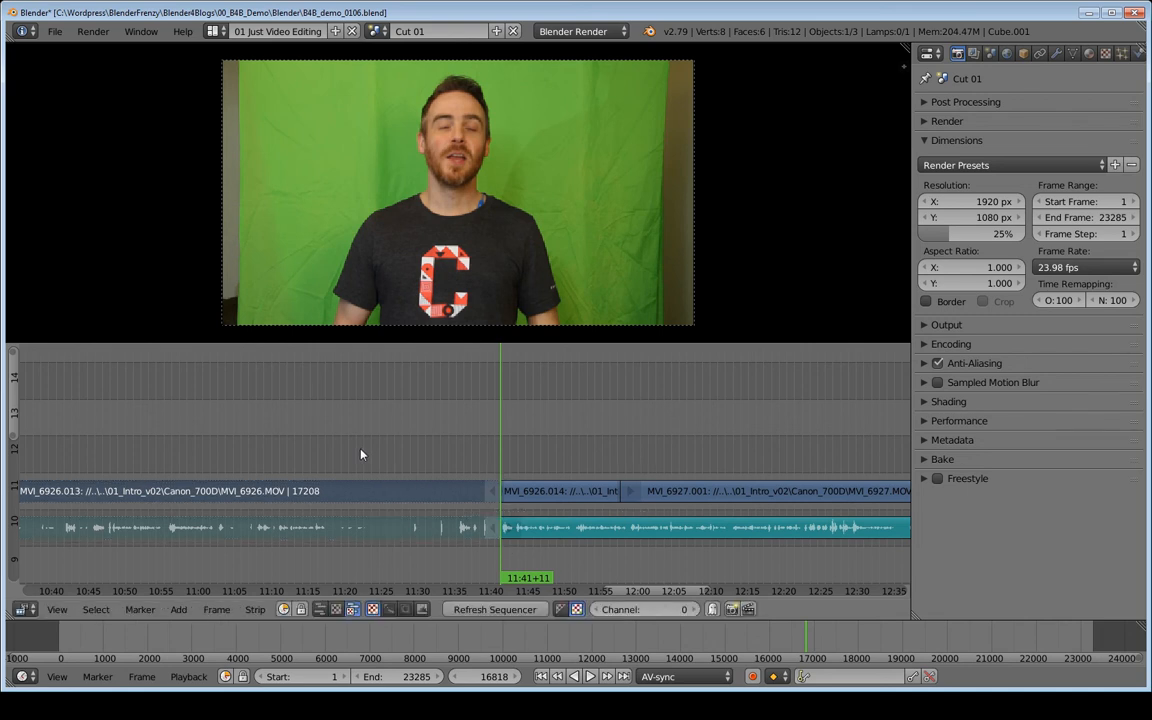
middle_drag(160, 435, 420, 417)
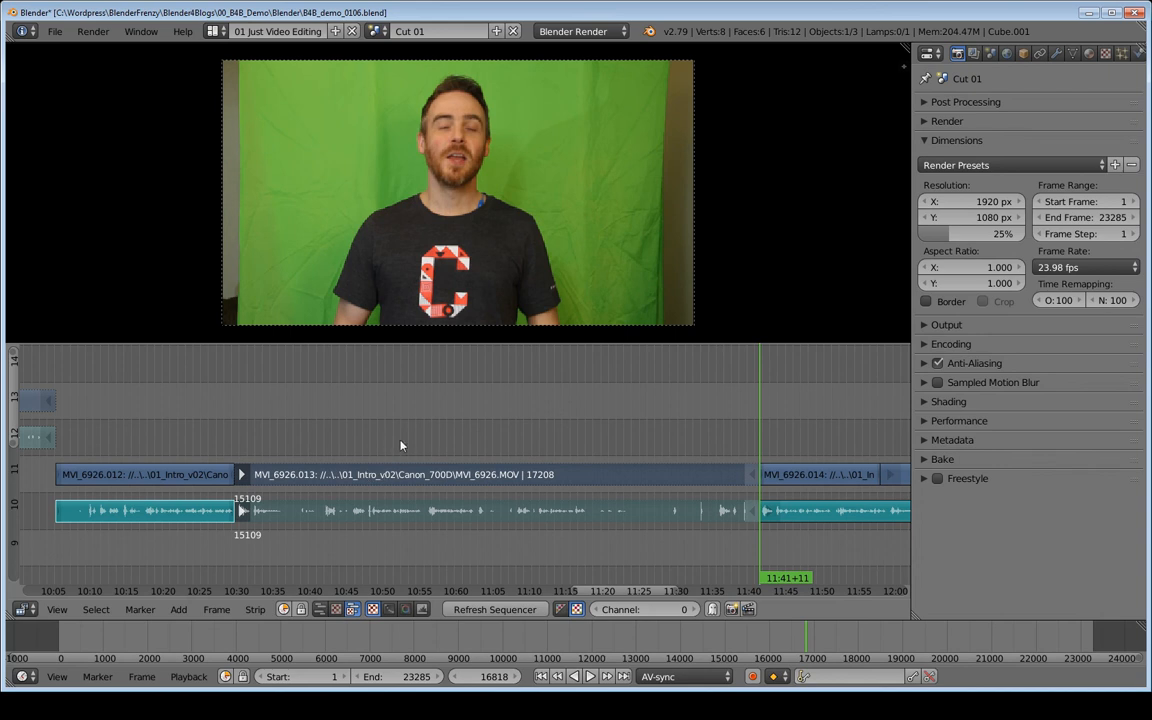
key(a)
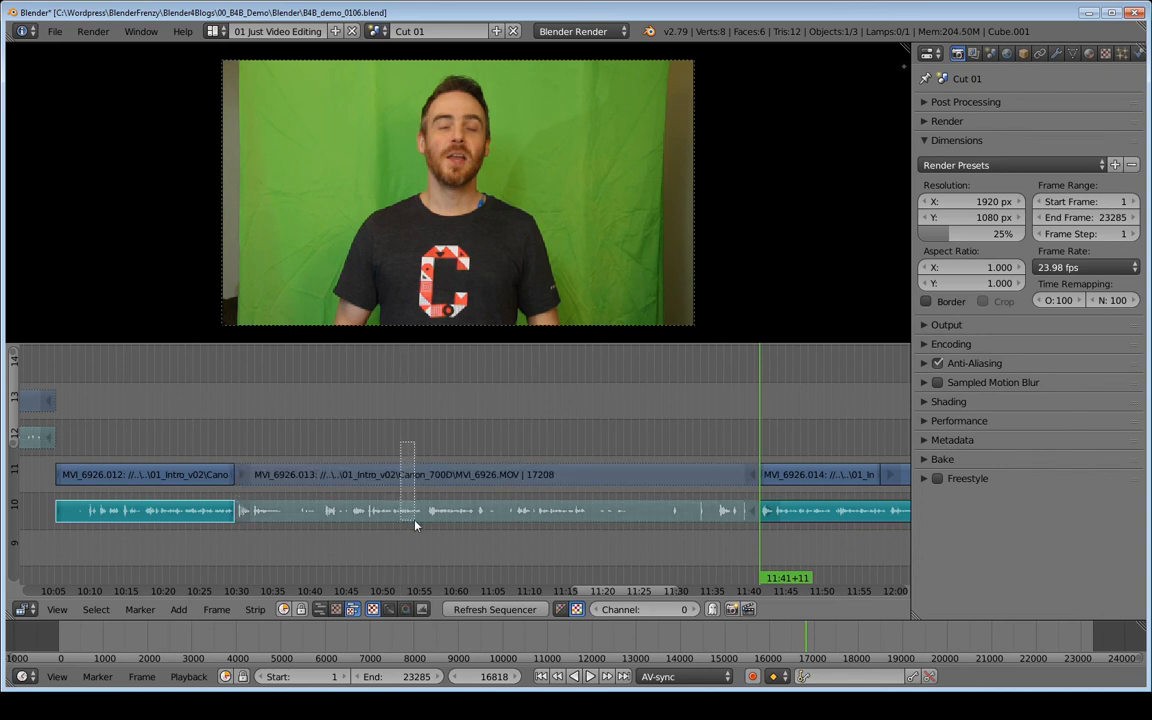
key(g)
key(y)
click(427, 454)
ctrl+scroll(324, 463, down, 5)
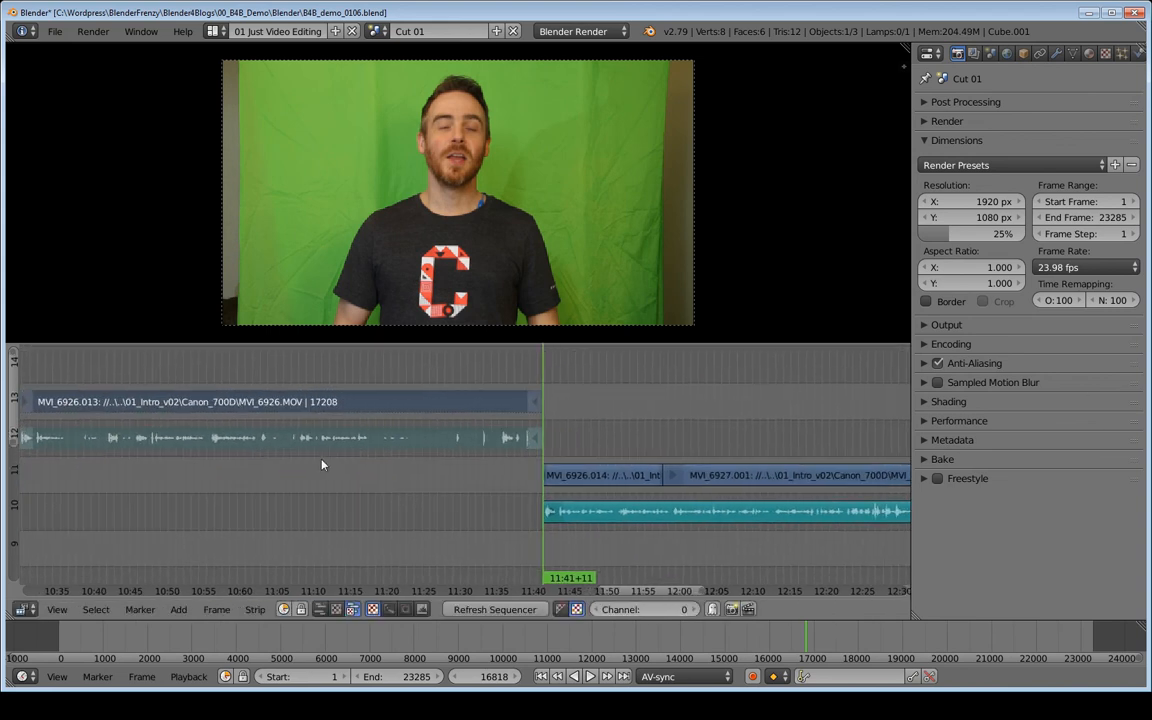
key(ctrl+s)
click(433, 472)
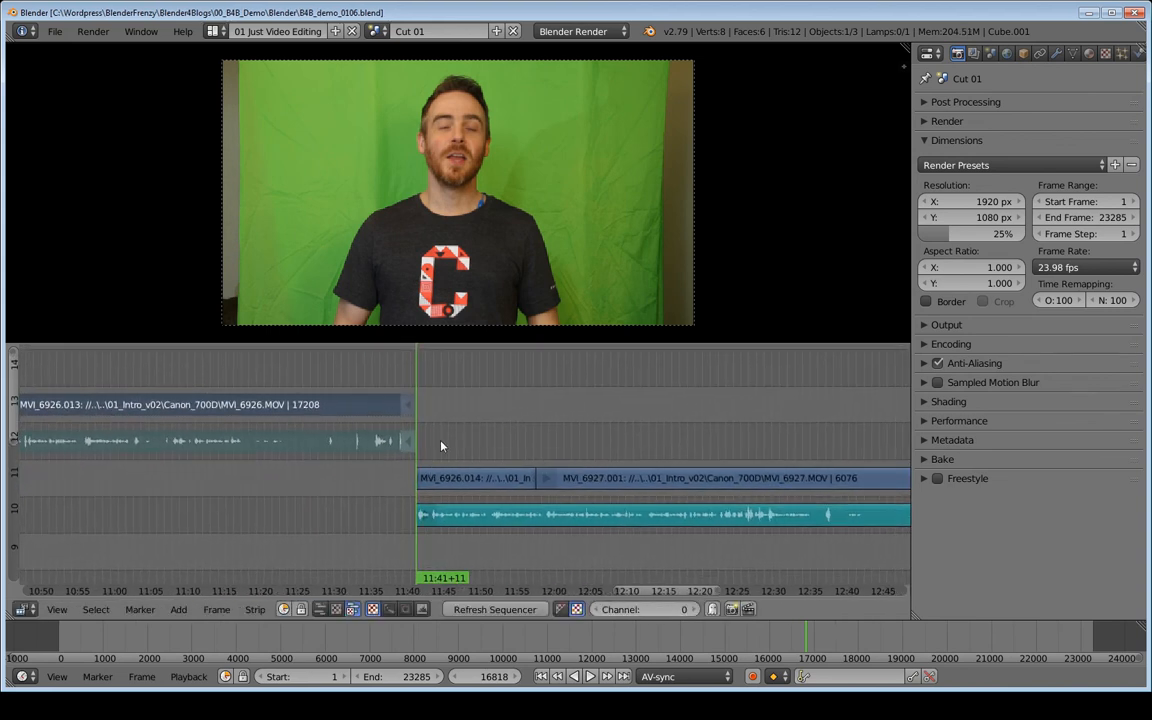
- Jump to the next edit point at frame 17209 and cut the audio strip there
scroll(437, 445, up, 4)
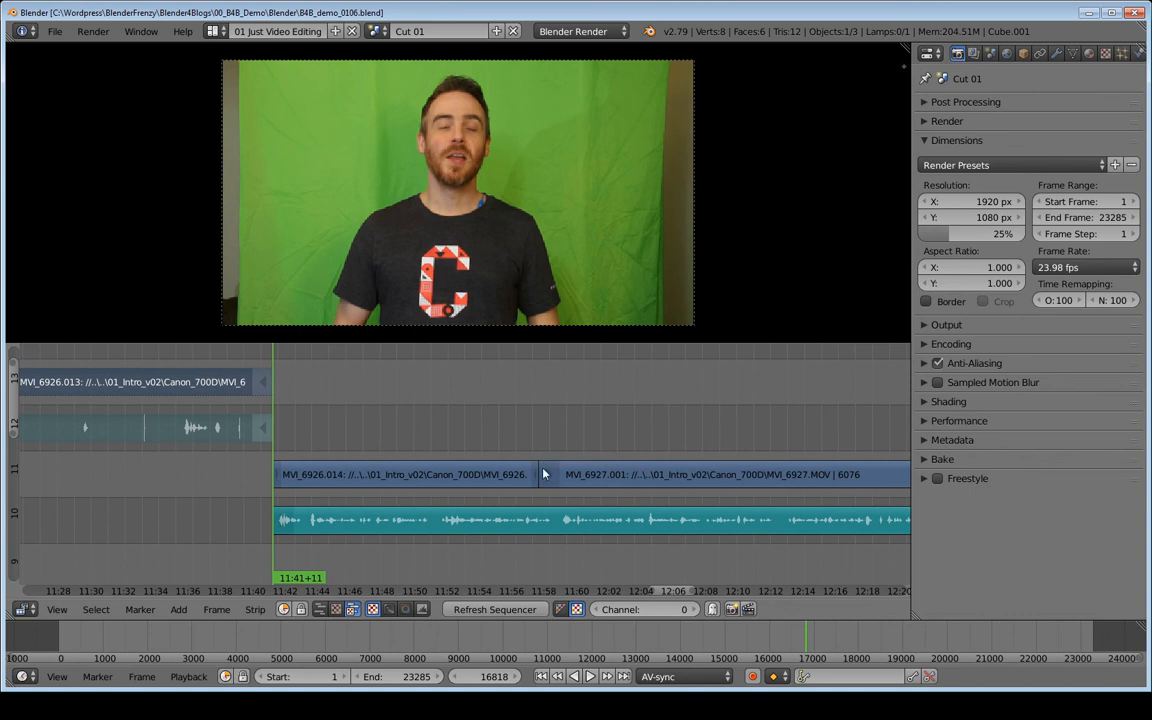
ctrl+middle_drag(503, 438, 475, 557)
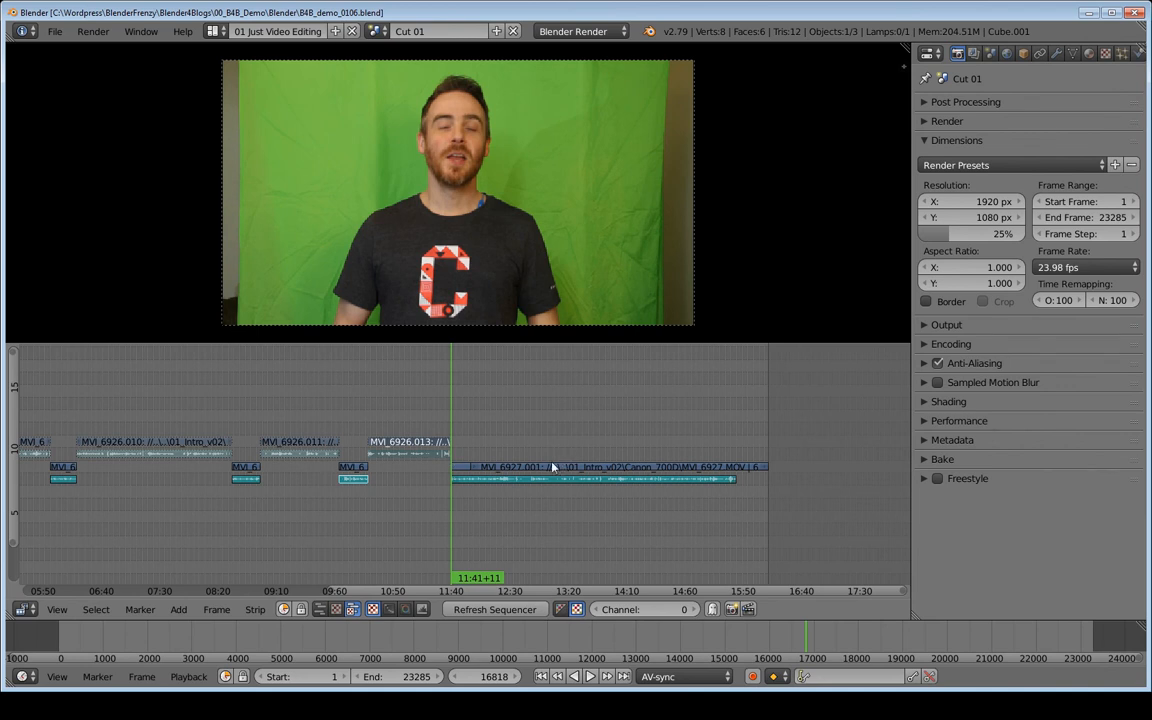
ctrl+middle_drag(501, 465, 621, 531)
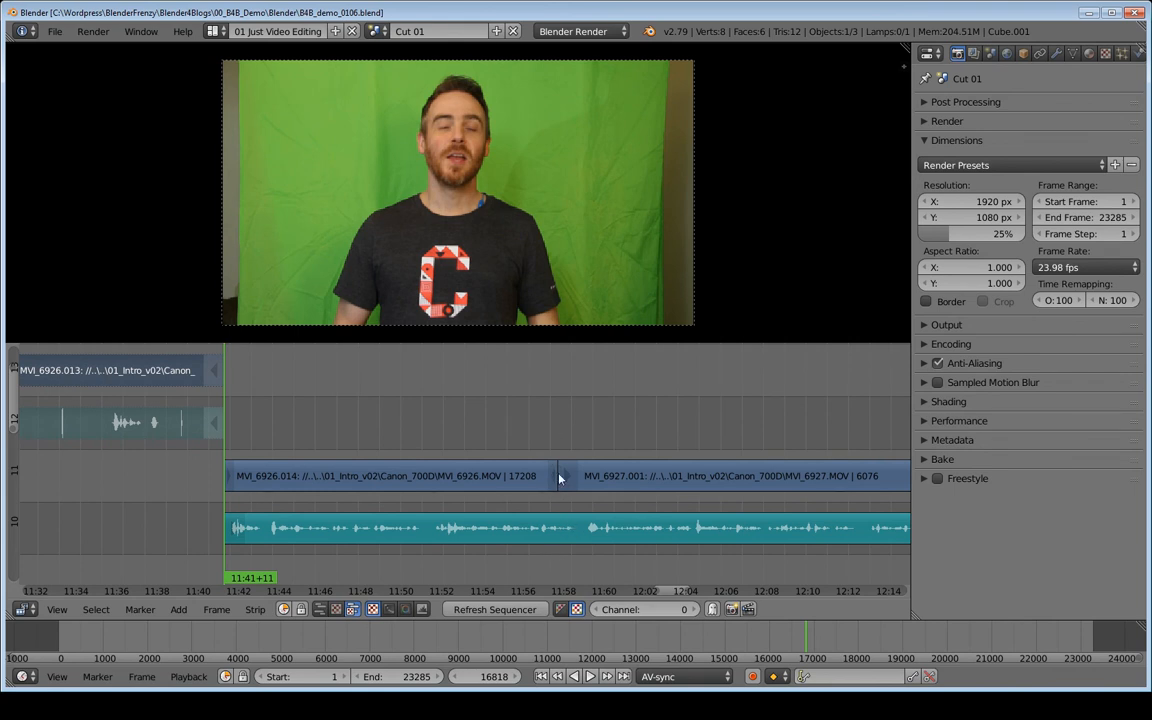
key(Up)
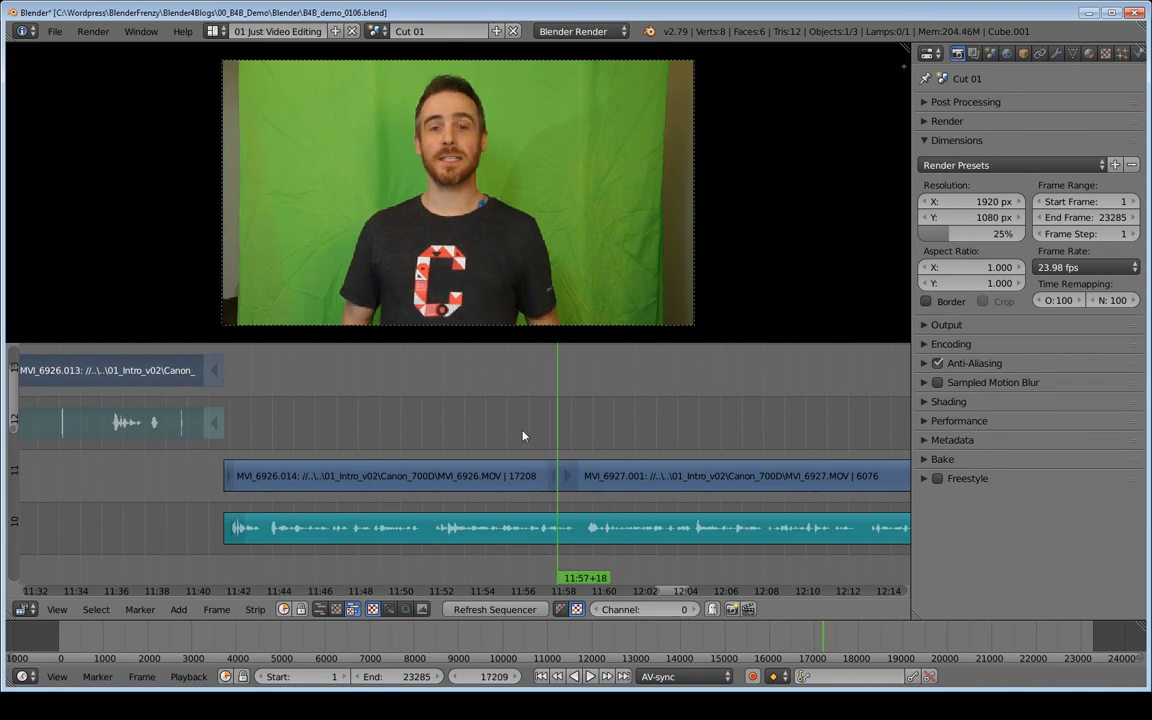
right_click(568, 524)
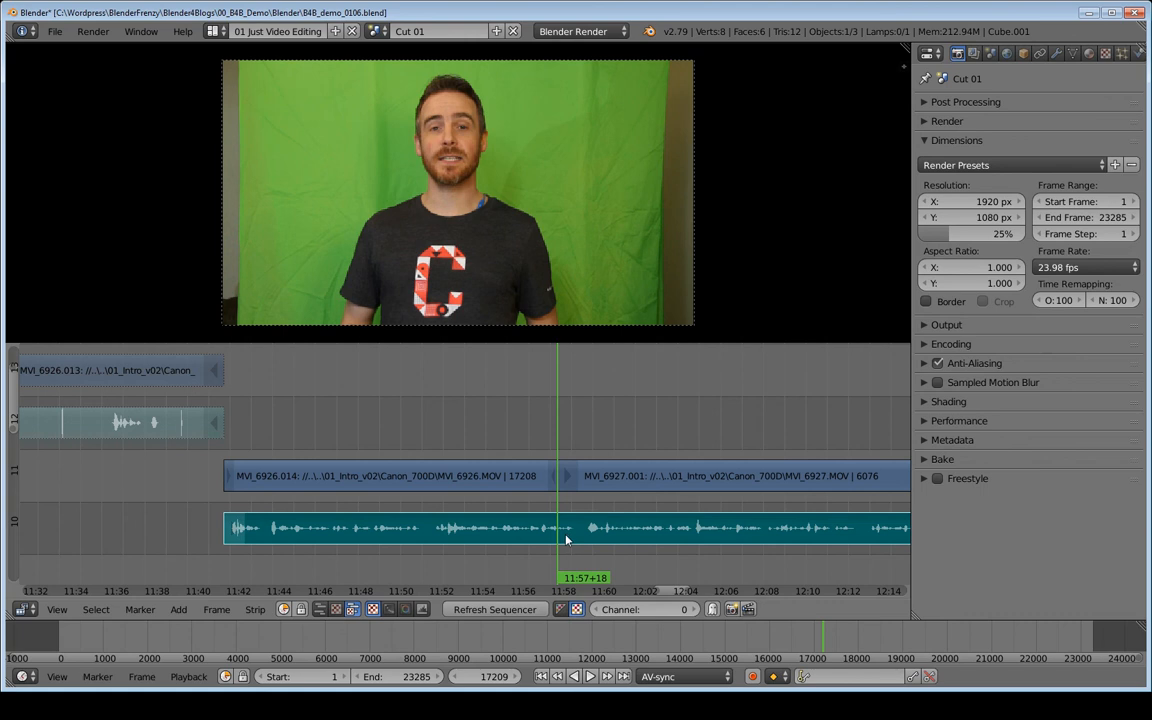
key(k)
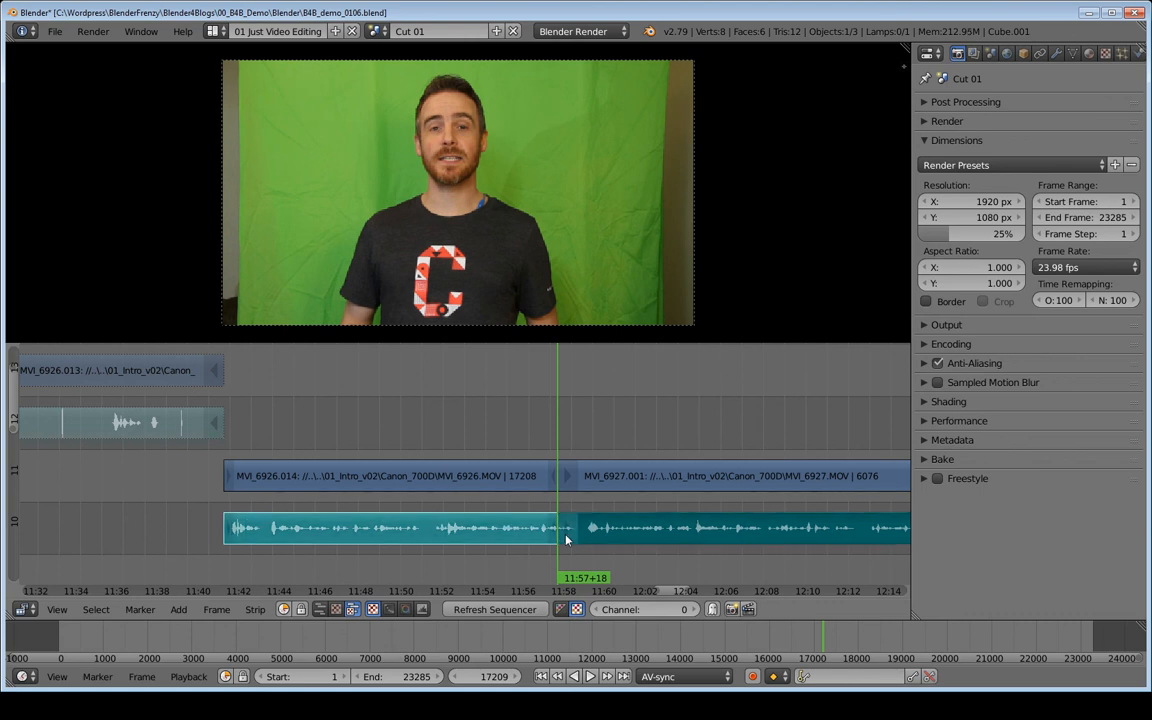
- Play back across the new audio cut from about 11:56
middle_drag(644, 527, 556, 534)
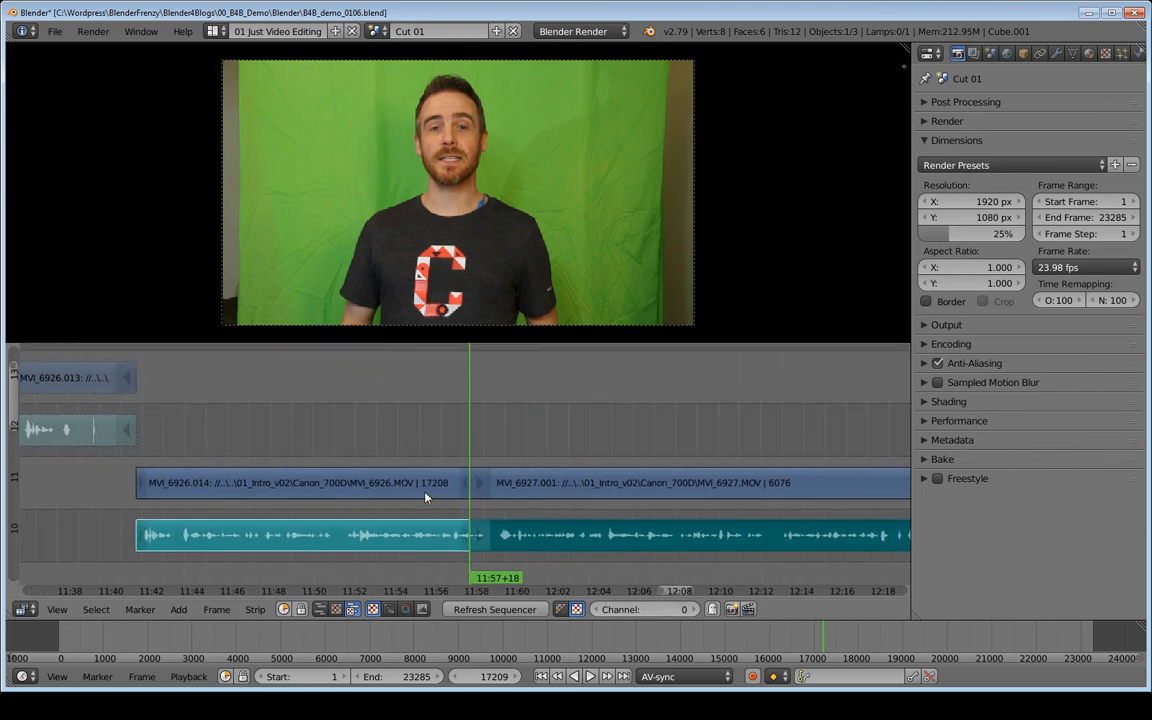
middle_drag(339, 471, 617, 457)
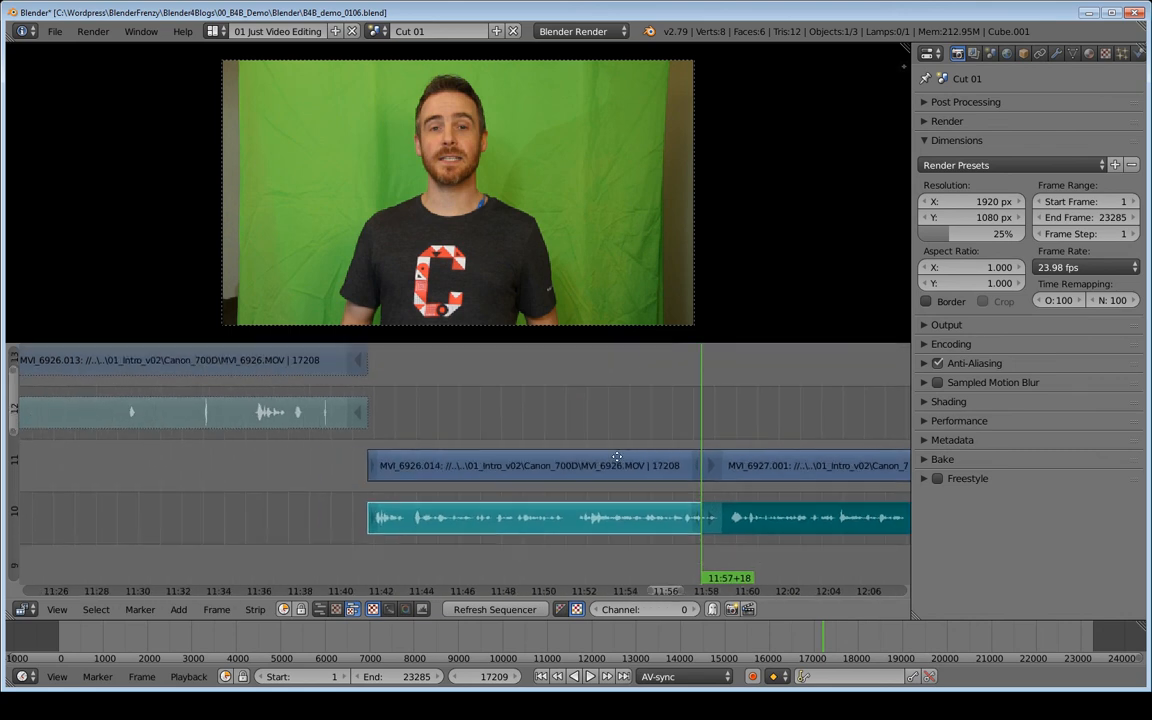
click(433, 440)
key(alt+a)
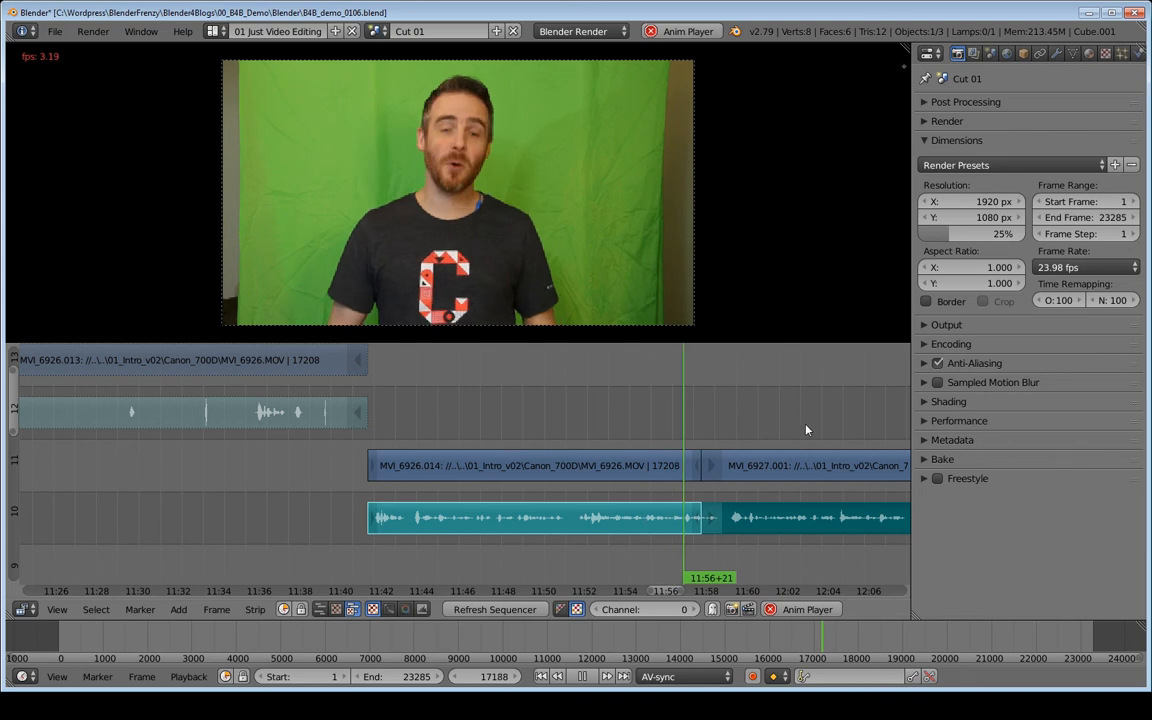
middle_drag(588, 436, 375, 453)
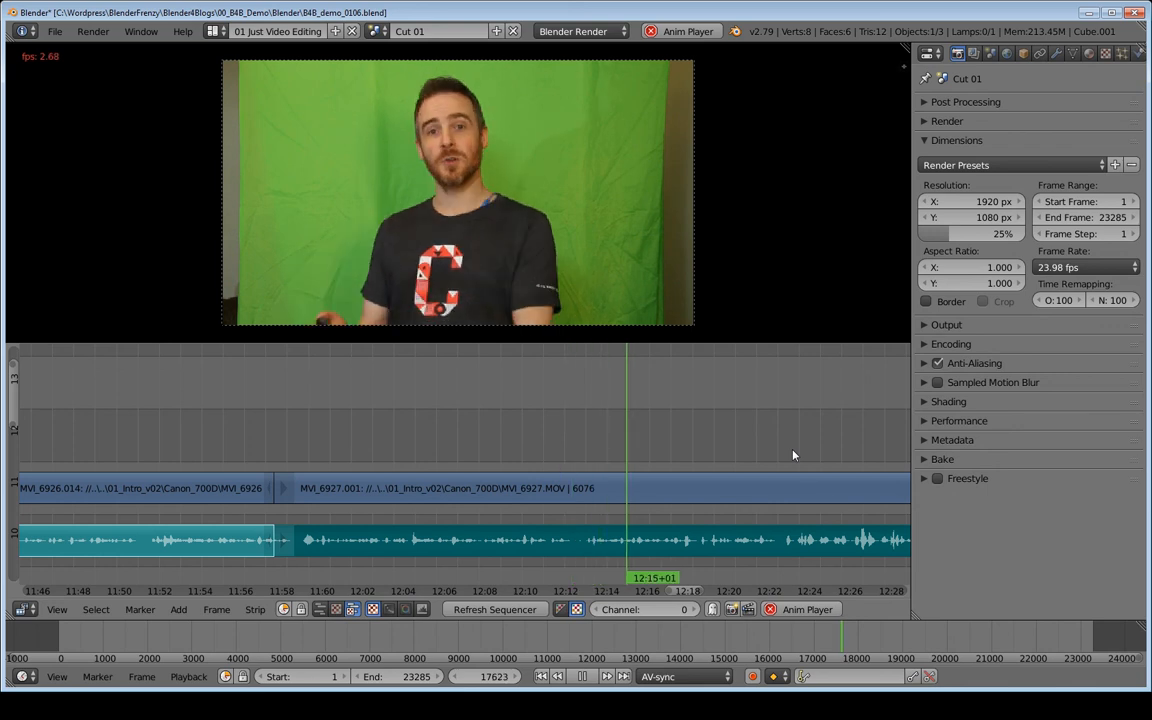
- Stop playback, reframe the timeline, and play back the clip from about 12:50 to review it
middle_drag(757, 458, 318, 452)
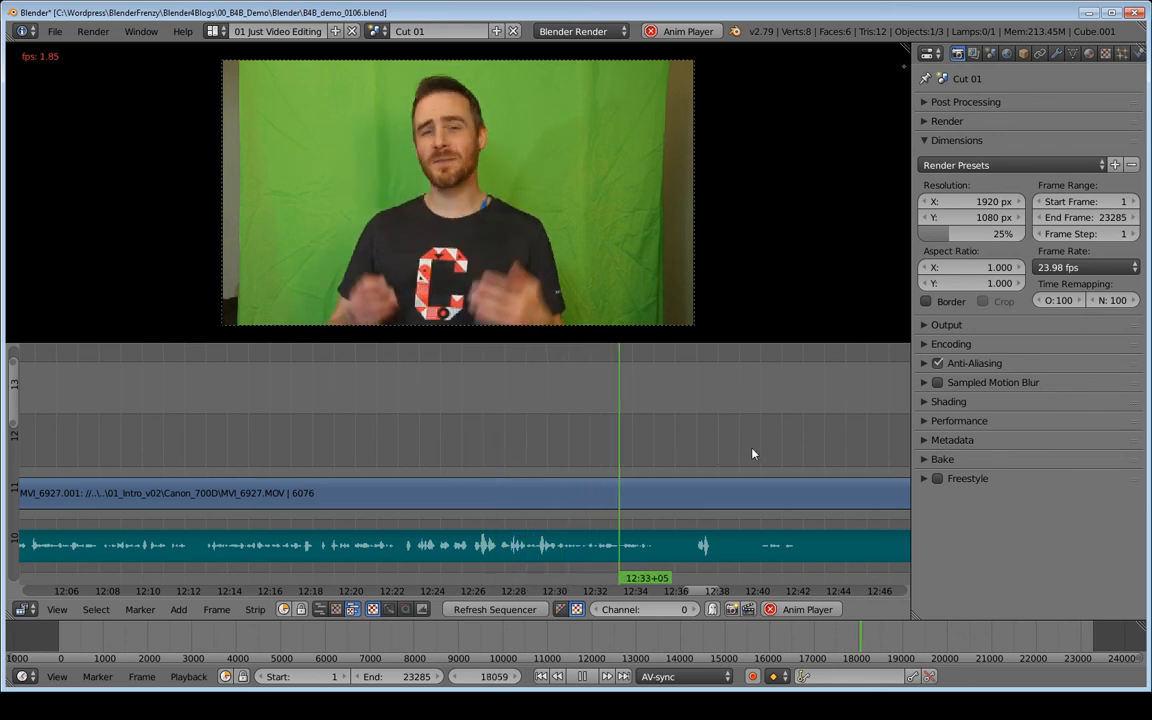
key(alt+a)
middle_drag(753, 455, 582, 500)
ctrl+middle_drag(514, 520, 614, 460)
click(614, 460)
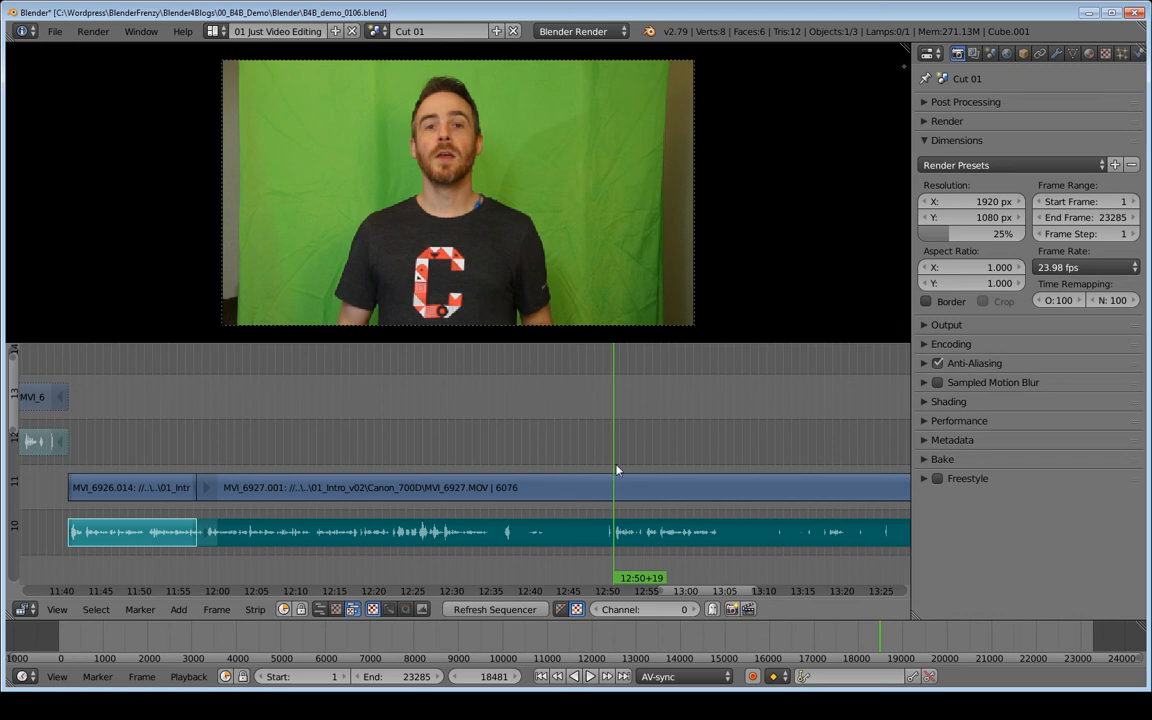
middle_drag(620, 458, 520, 460)
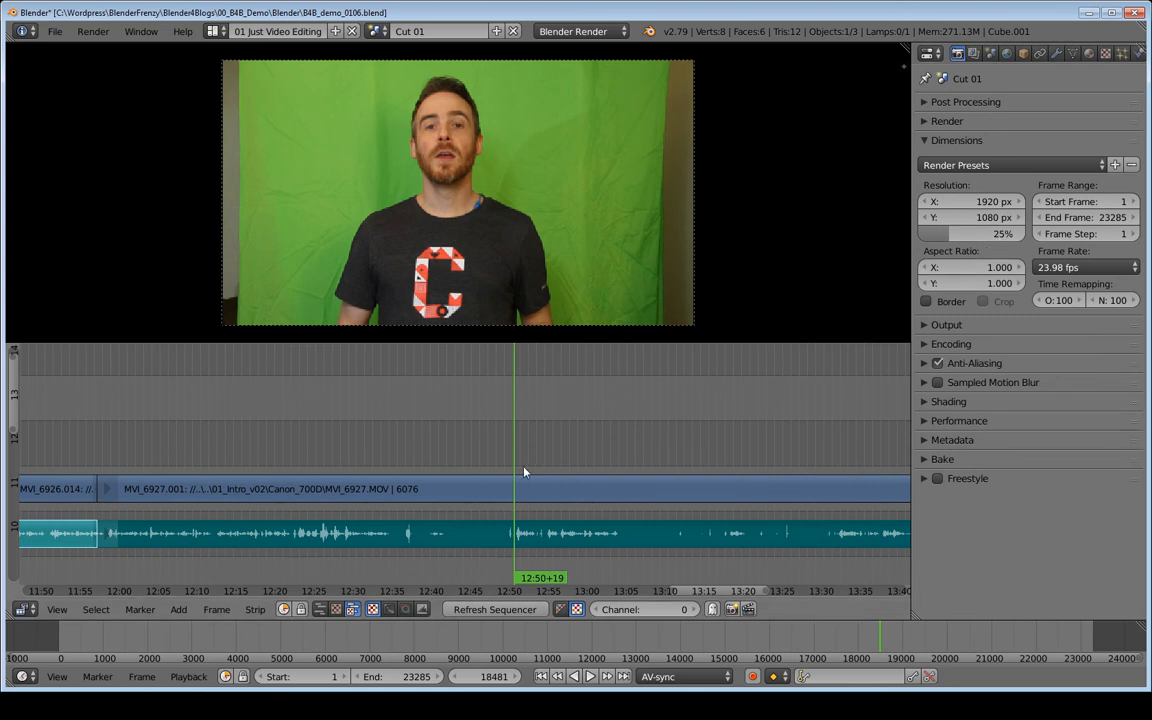
middle_drag(524, 471, 464, 457)
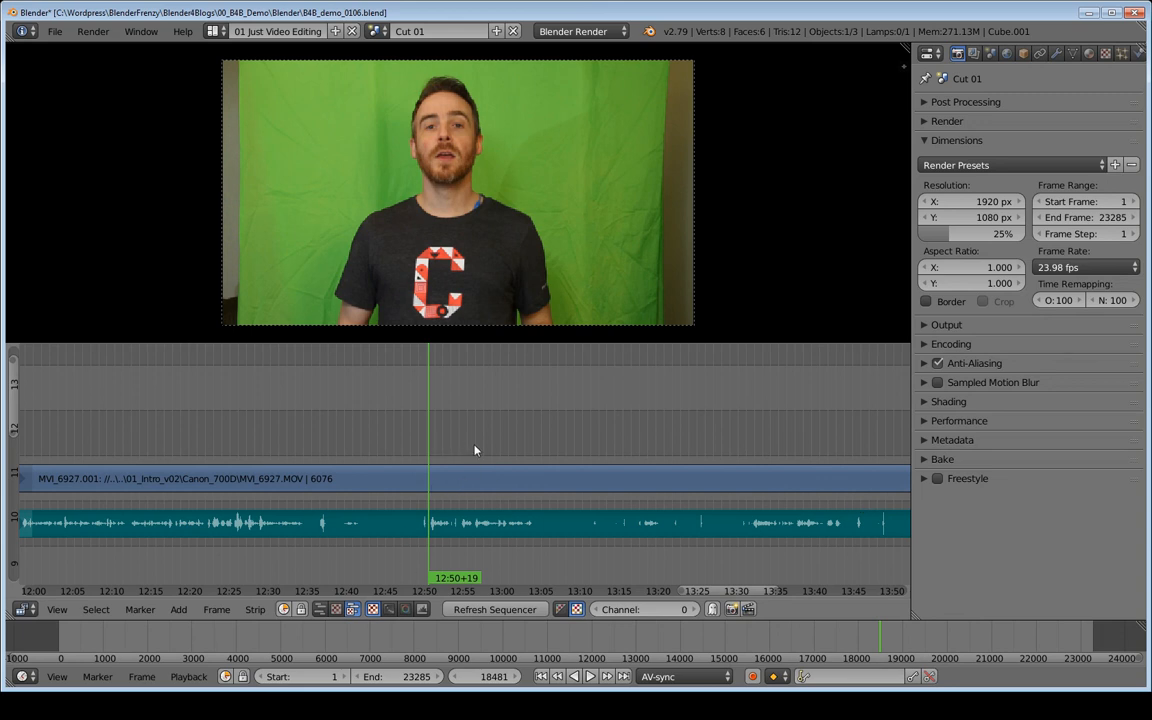
key(alt+a)
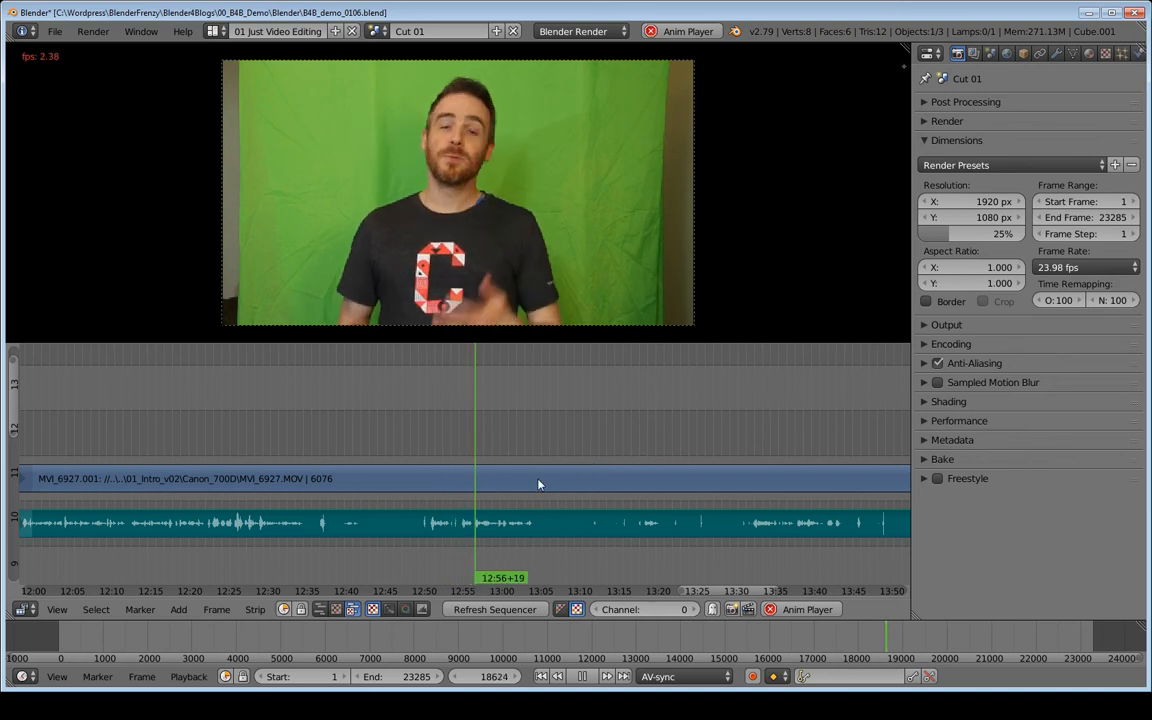
key(alt+a)
- Review playback further along the clip from about 13:58 through 15:13
middle_drag(629, 480, 394, 454)
ctrl+middle_drag(596, 472, 496, 466)
middle_drag(686, 473, 592, 502)
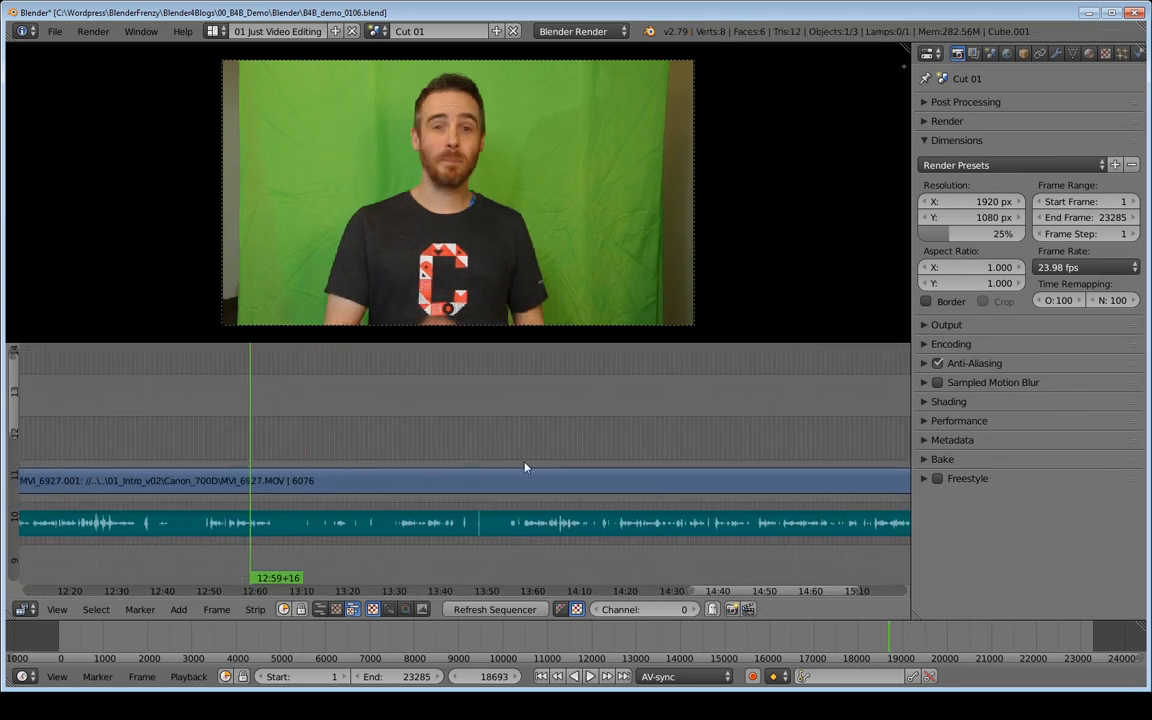
click(524, 467)
key(alt+a)
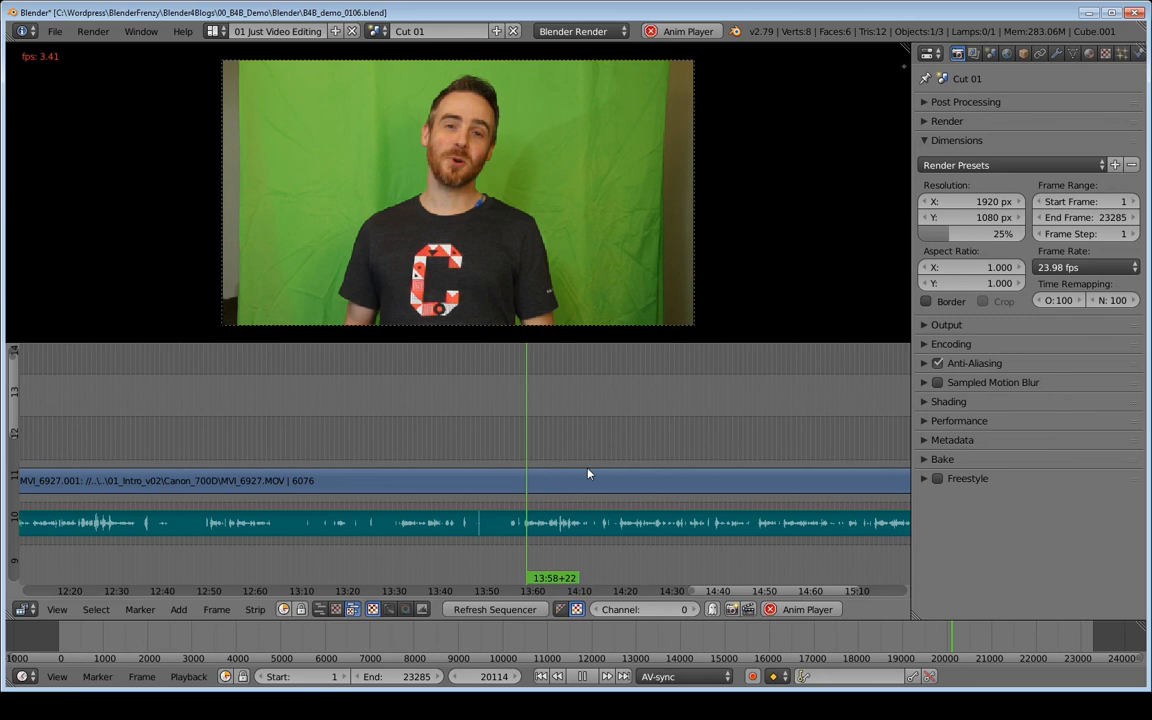
middle_drag(733, 472, 524, 453)
key(alt+a)
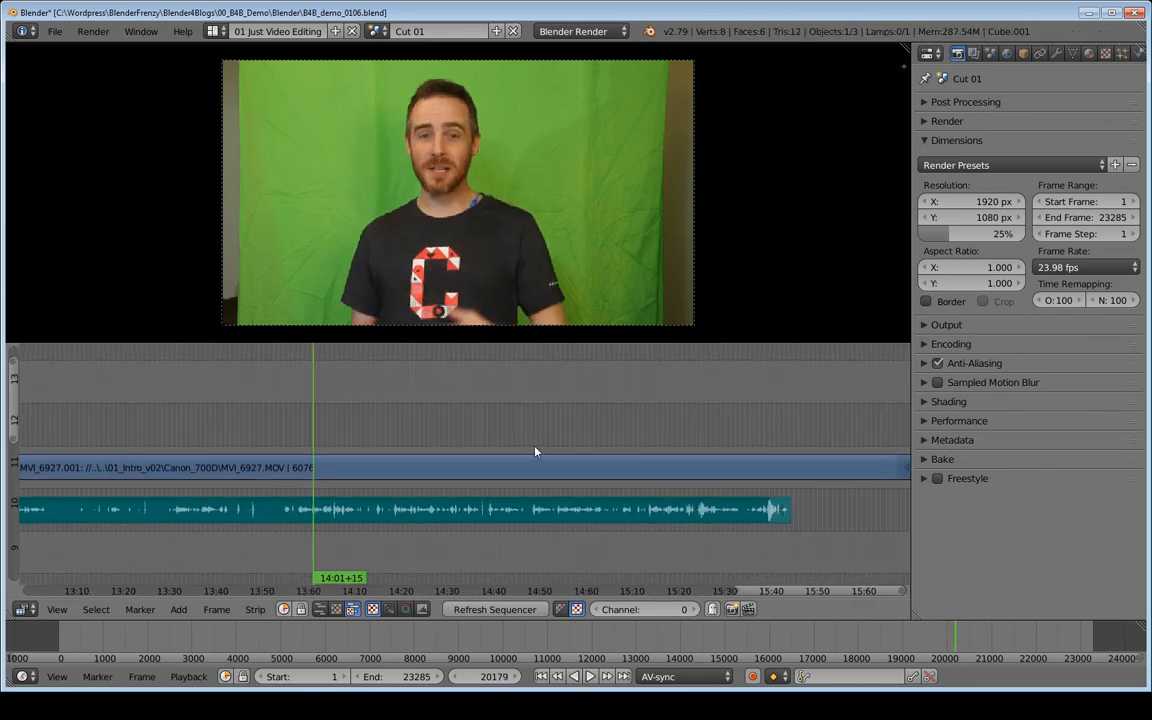
click(535, 452)
key(alt+a)
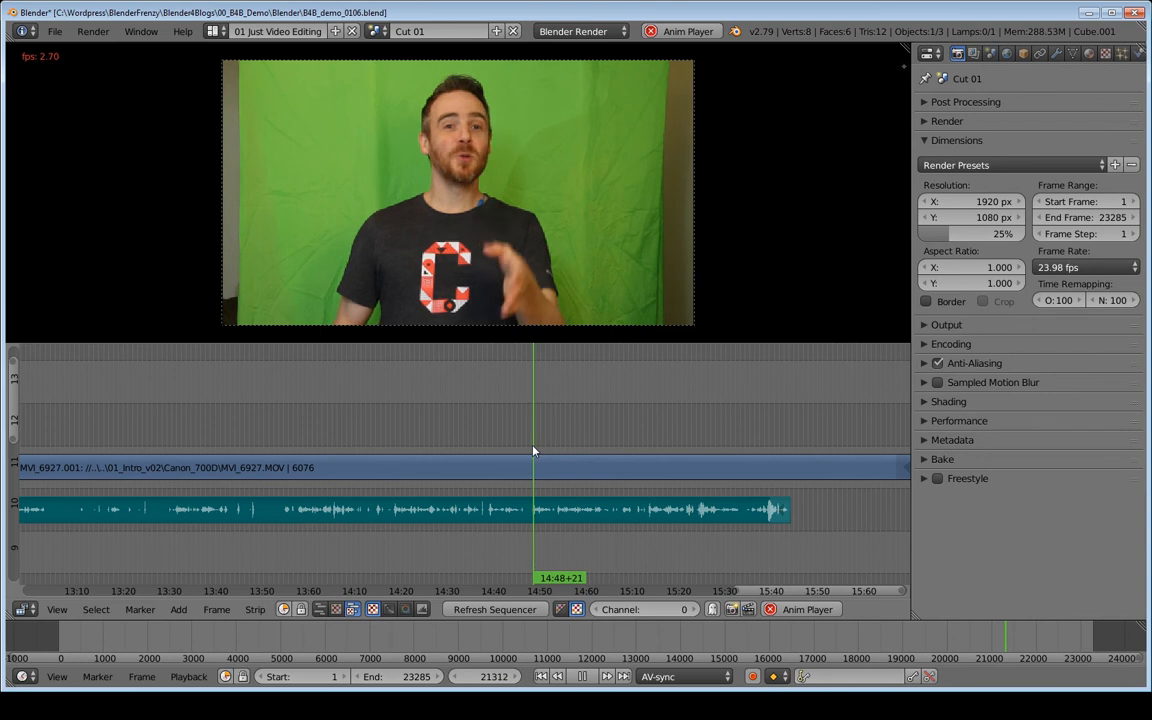
click(648, 447)
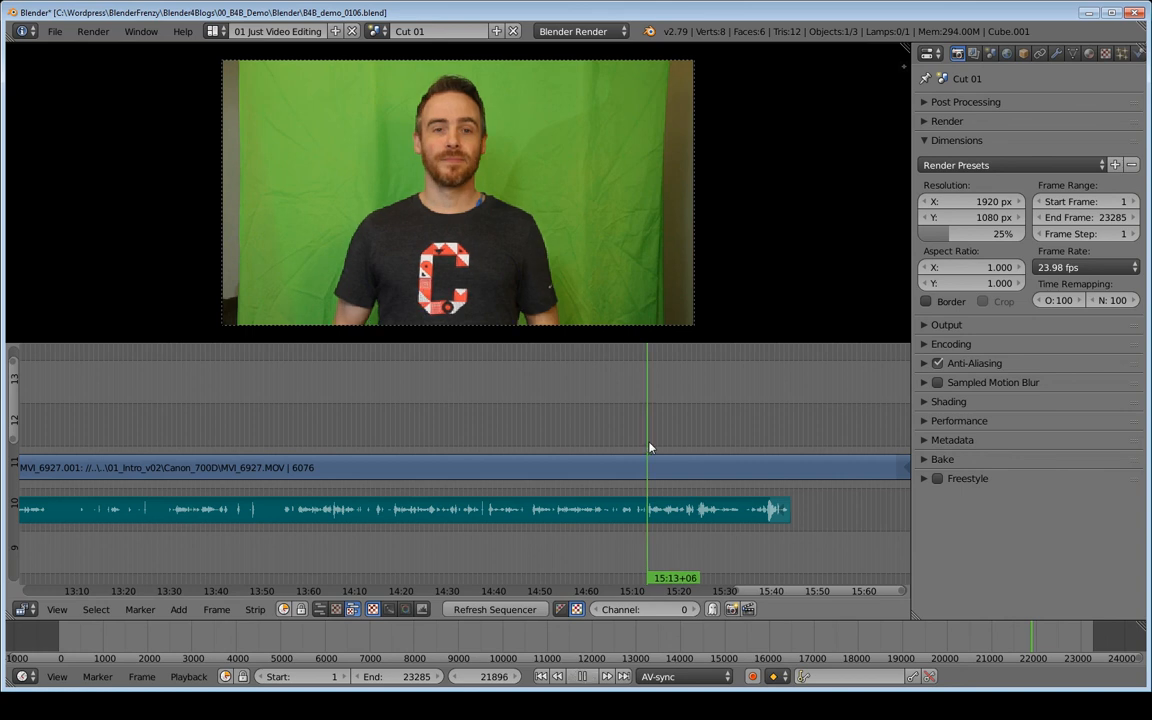
key(alt+a)
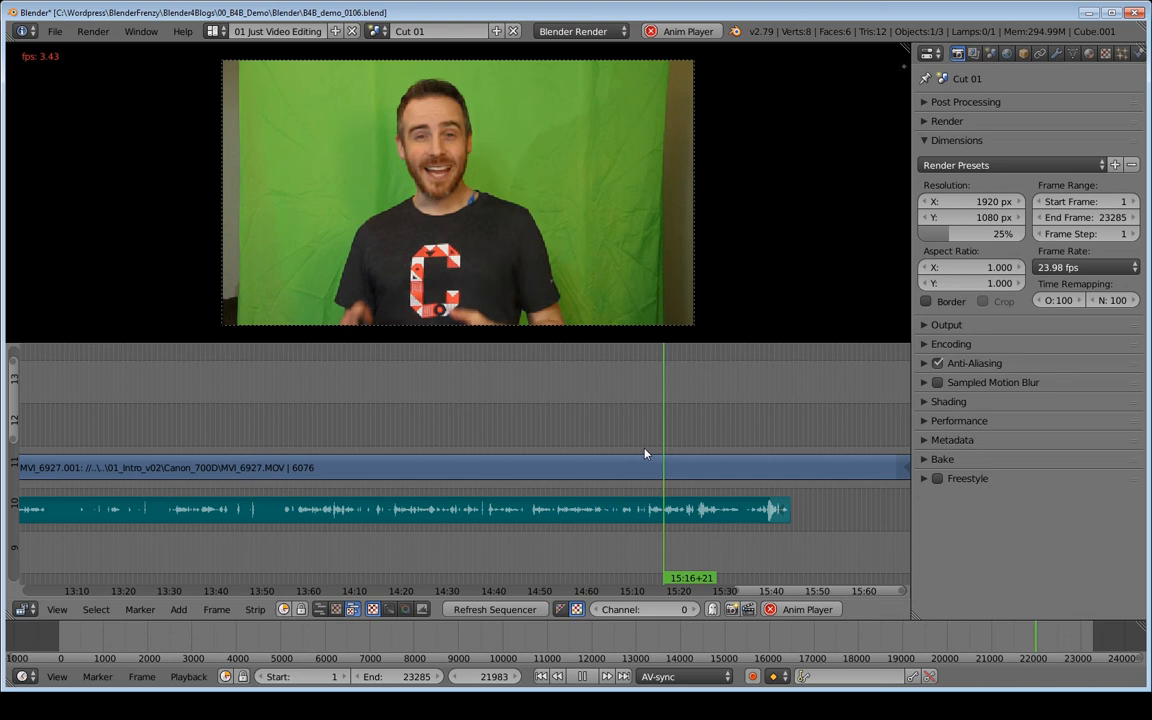
key(Escape)
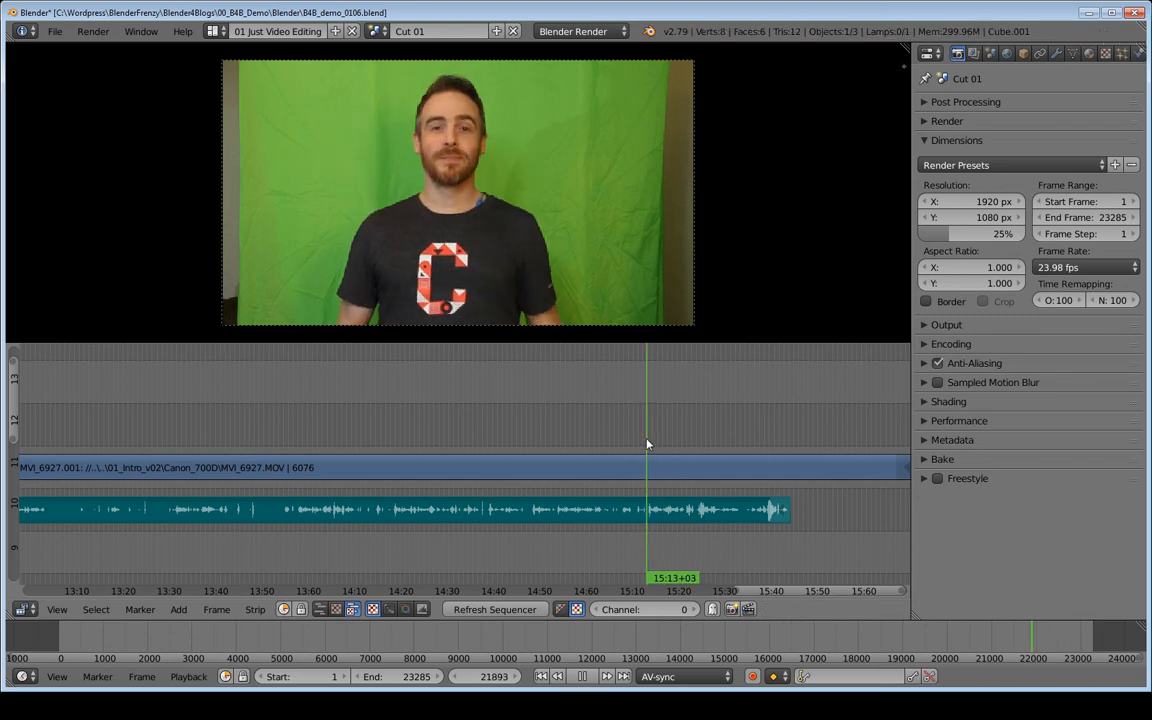
key(alt+a)
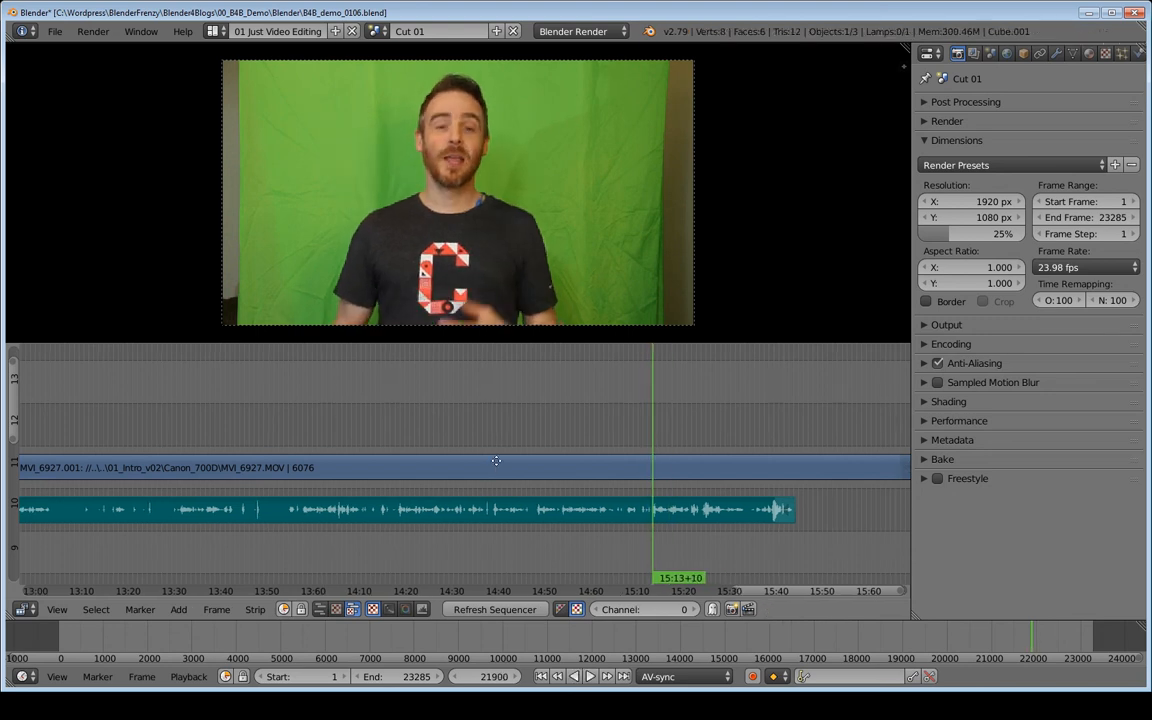
- Select the video and audio strips and cut them at the playhead, 15:13+10 (frame 21900)
middle_drag(515, 459, 586, 450)
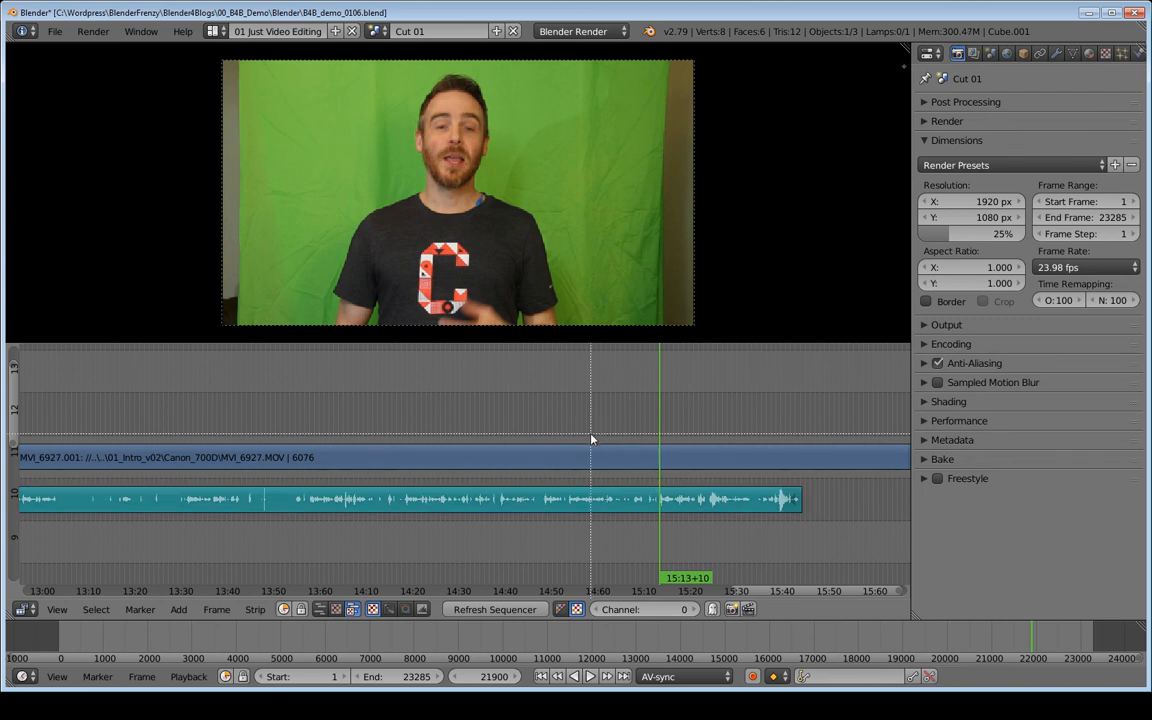
right_click(614, 540)
scroll(670, 502, up, 2)
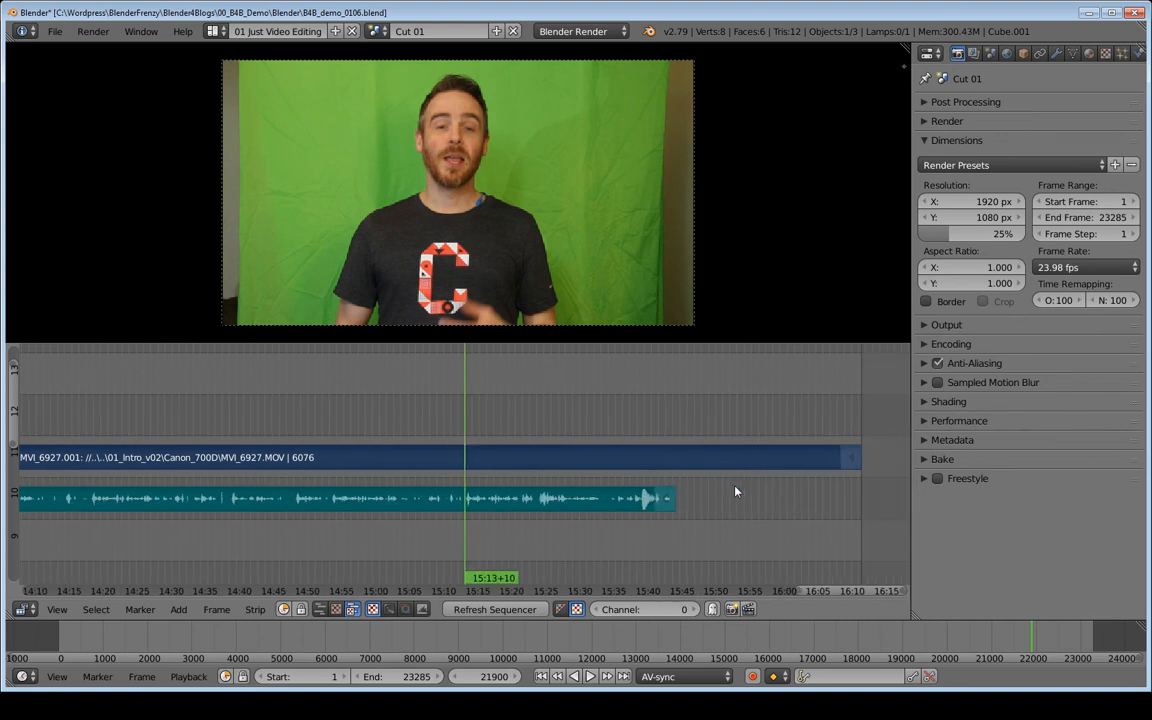
ctrl+middle_drag(476, 548, 512, 531)
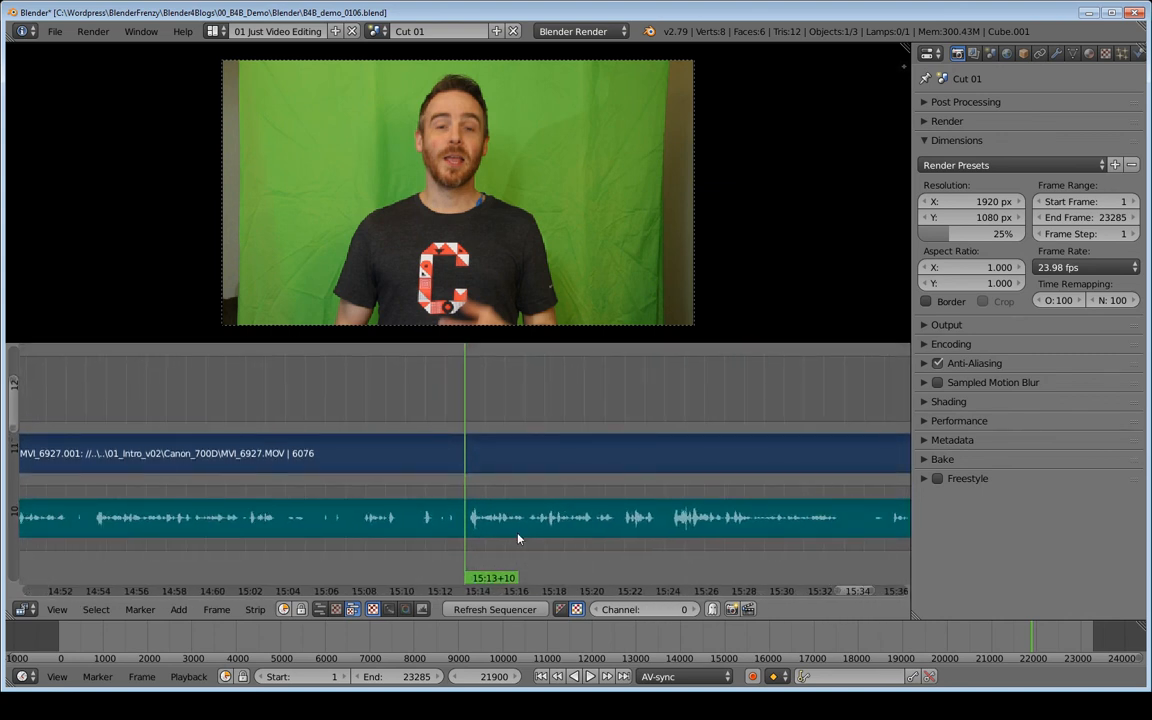
scroll(336, 497, down, 8)
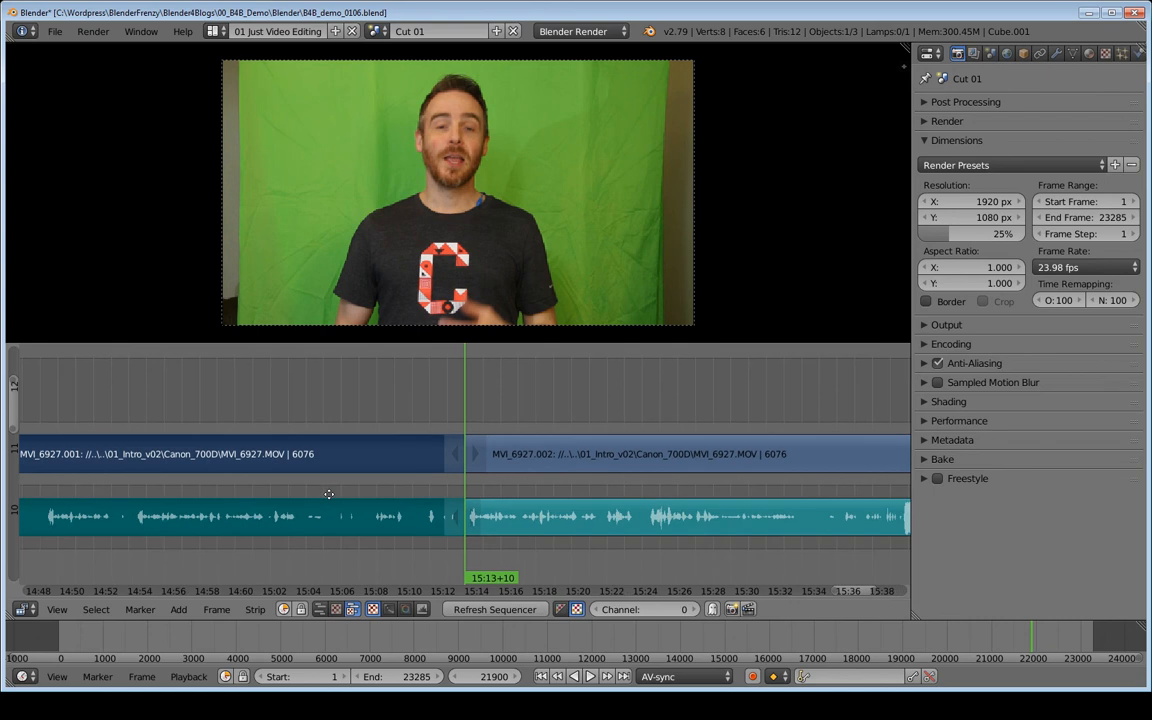
- Cut the strips at frame 17571 and move the section between 17571 and 15:13 up to channels 13 and 12
scroll(377, 507, up, 6)
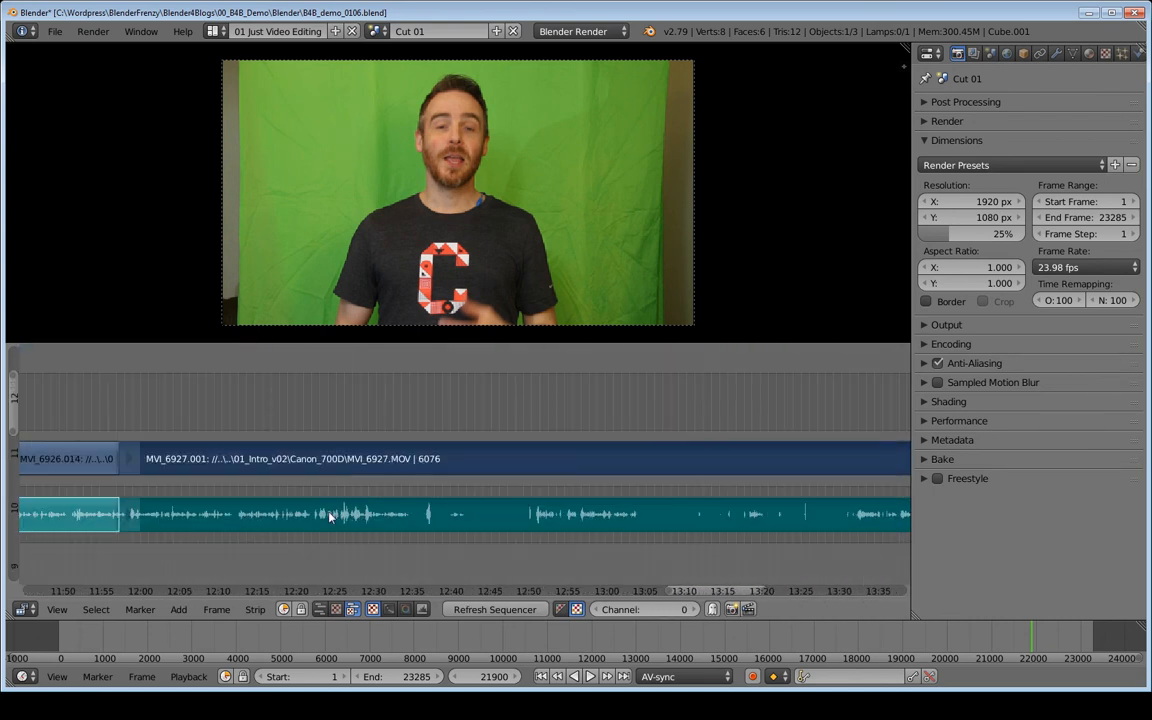
middle_drag(335, 512, 487, 525)
click(376, 509)
key(alt+a)
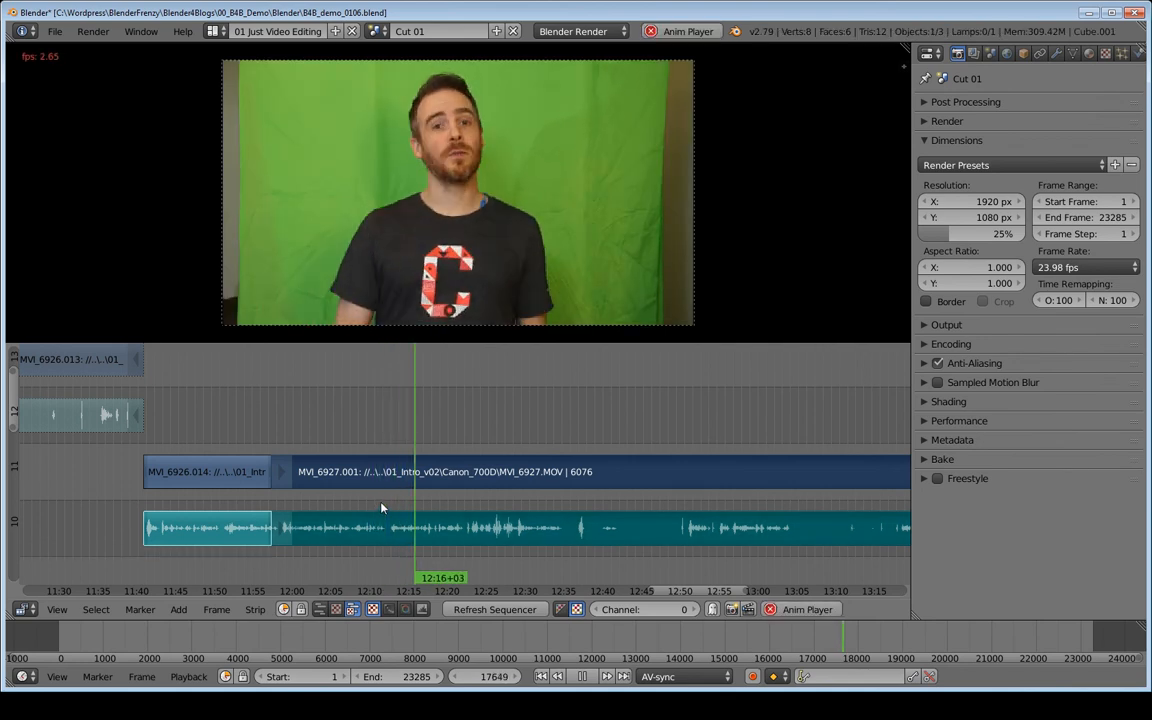
key(alt+a)
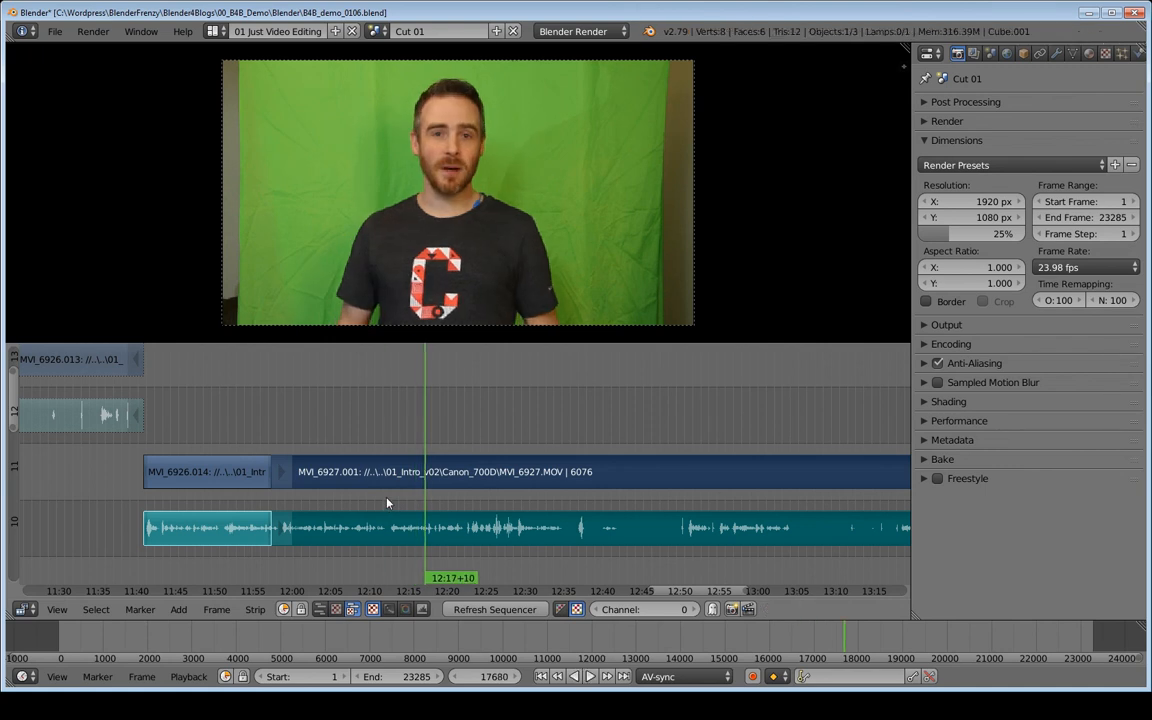
click(387, 503)
key(alt+a)
drag(390, 499, 390, 499)
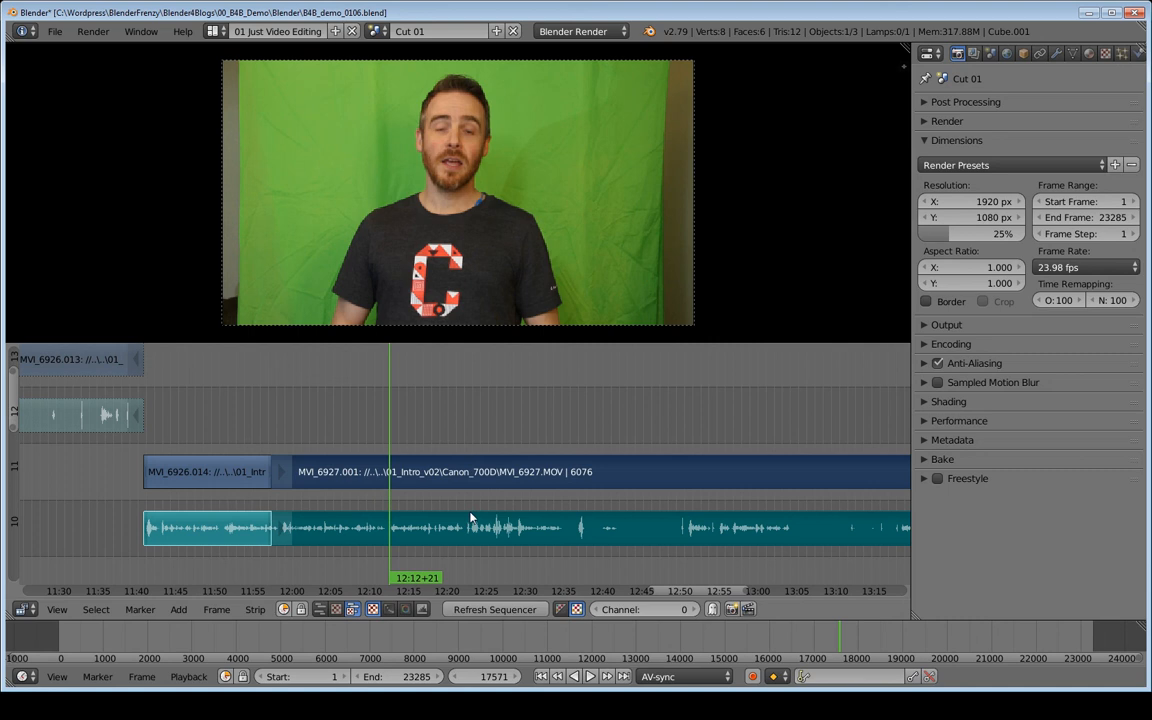
key(k)
key(g)
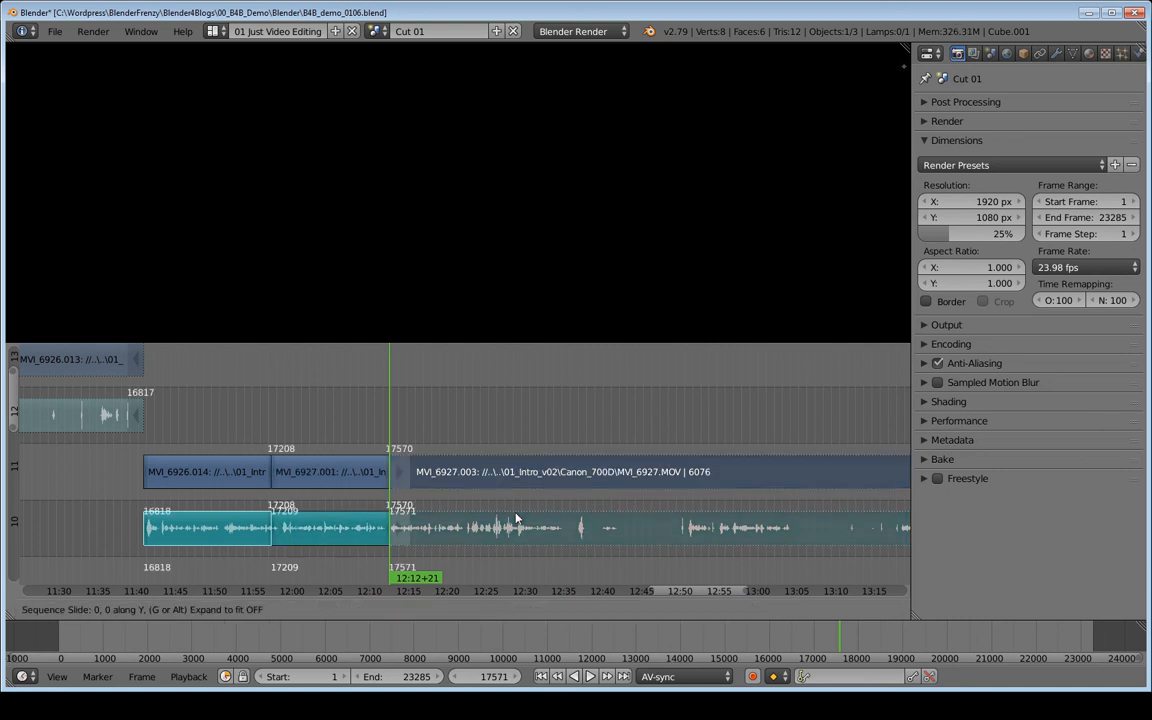
click(545, 430)
ctrl+middle_drag(682, 441, 403, 480)
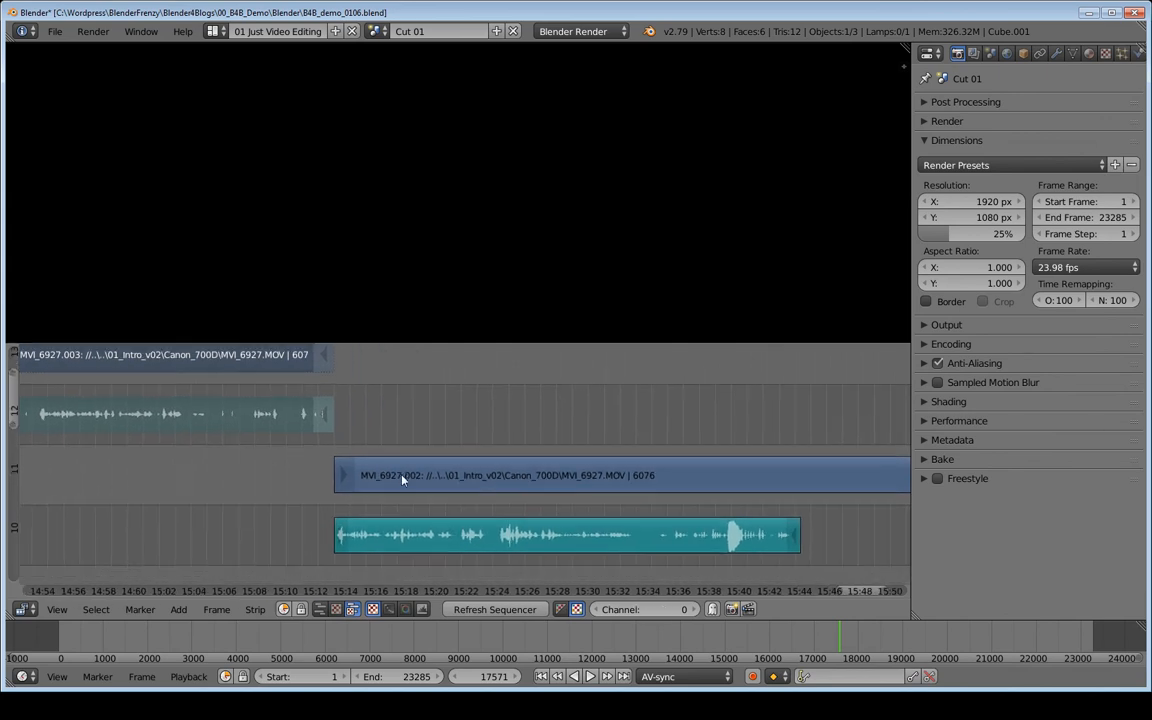
- Play back the remaining clip from about 15:28 across the new join
click(499, 449)
key(alt+a)
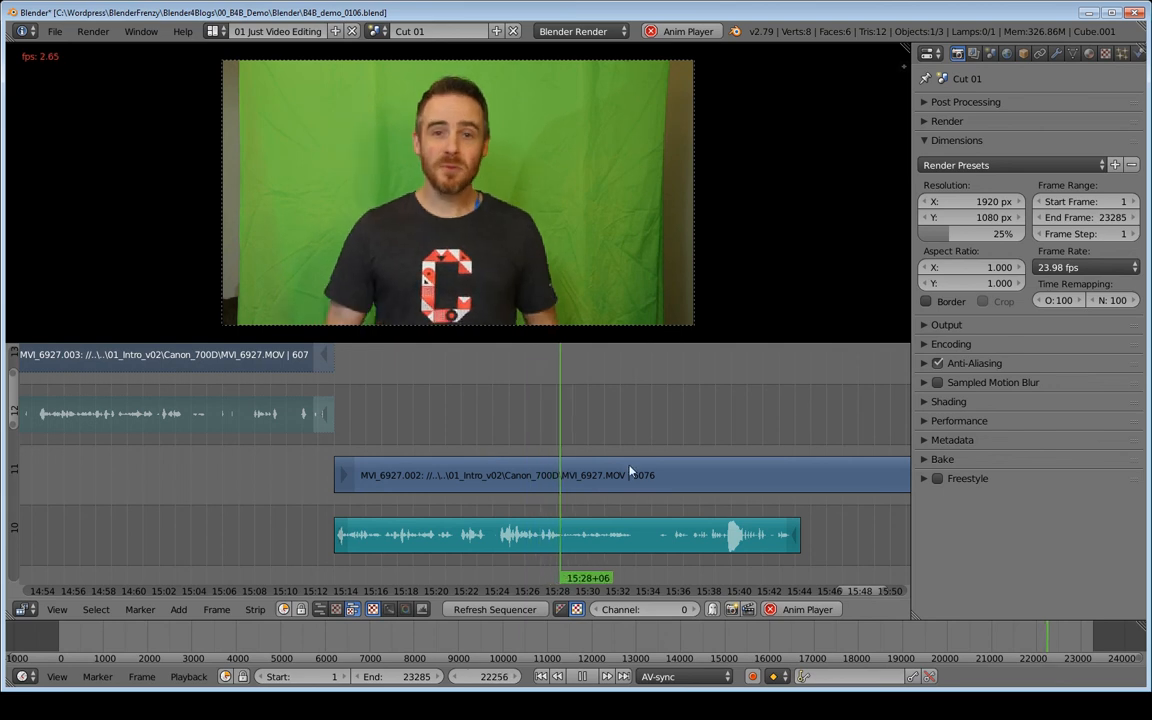
middle_drag(512, 470, 352, 470)
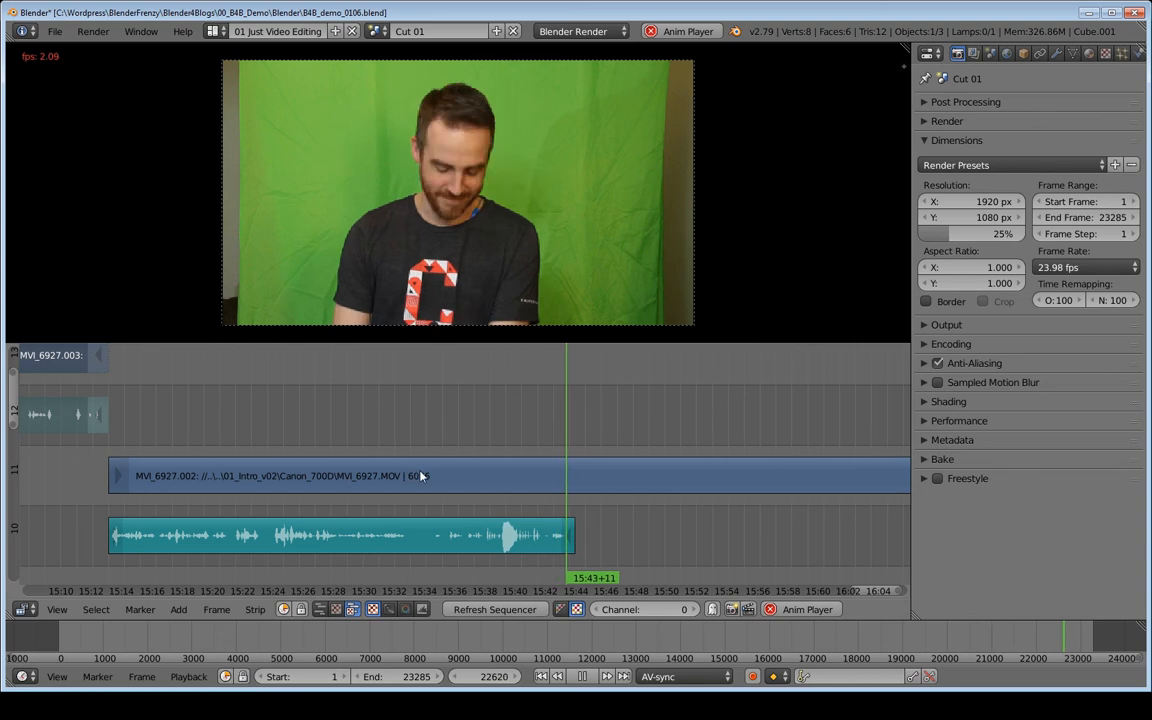
key(alt+a)
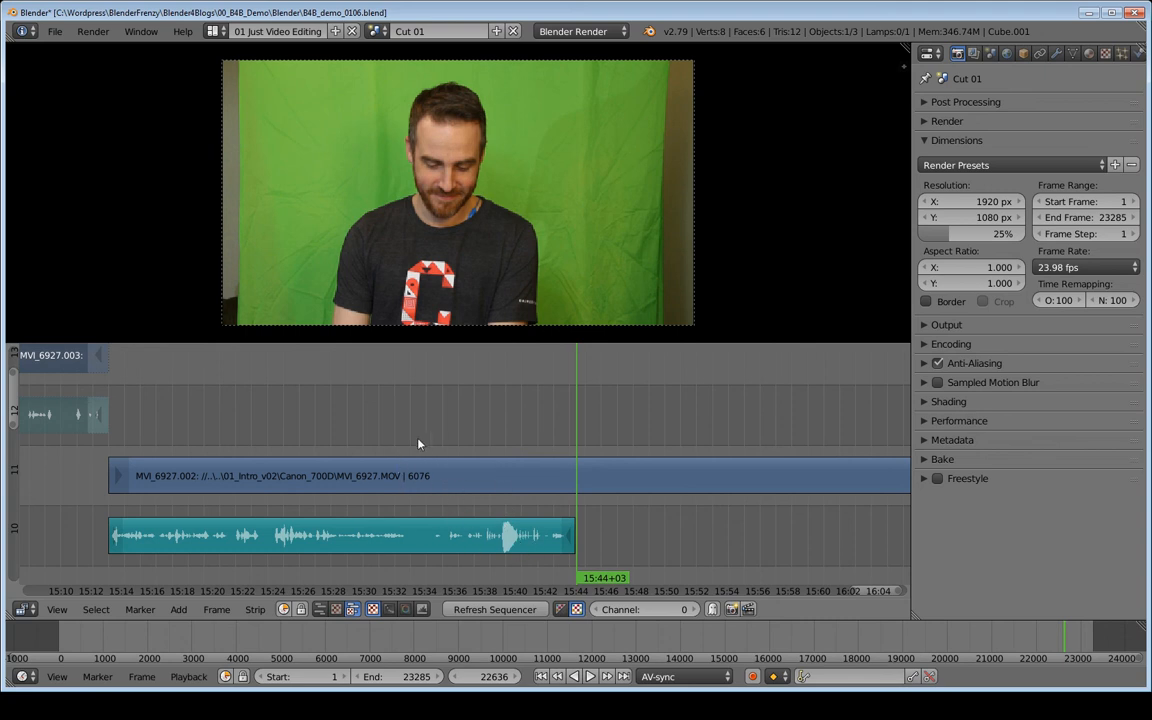
- Replay the section around 15:34 to 15:35 several times
click(446, 445)
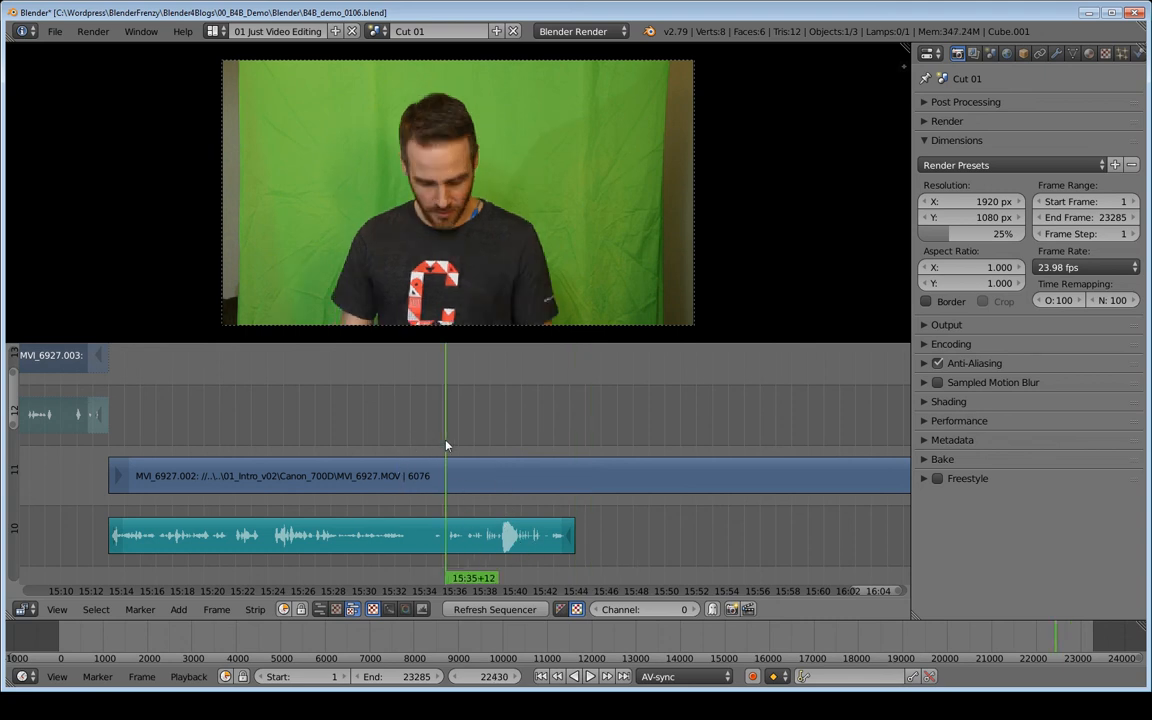
click(425, 448)
key(alt+a)
key(Escape)
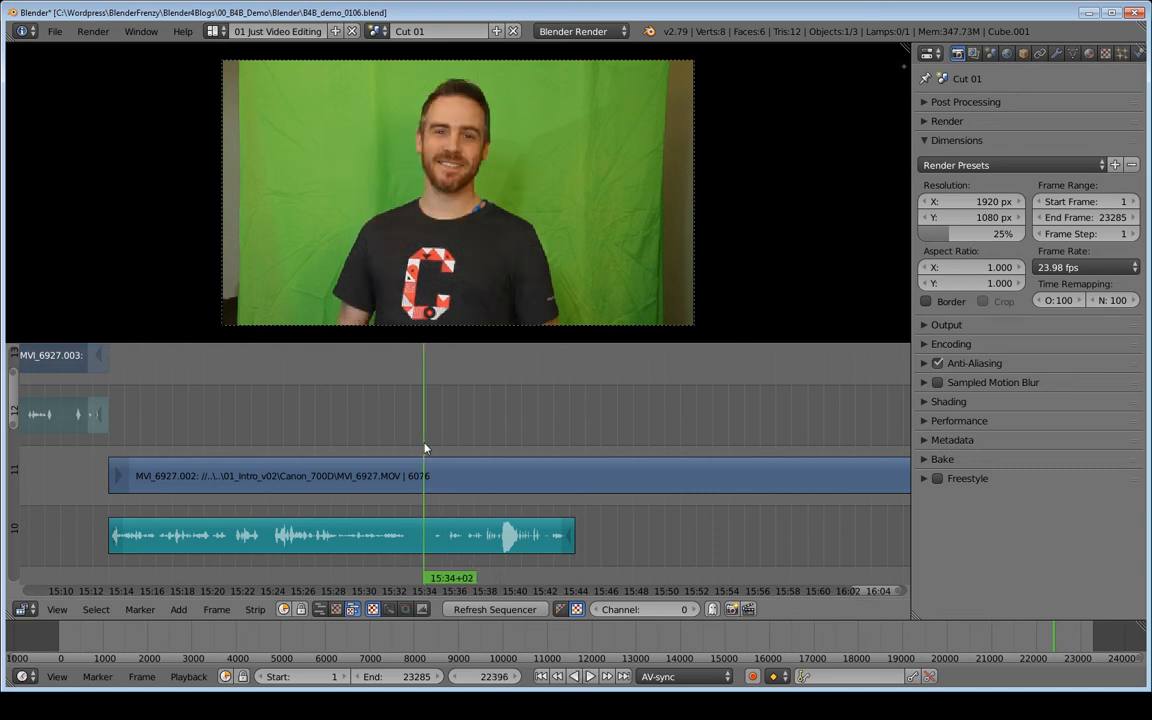
key(alt+a)
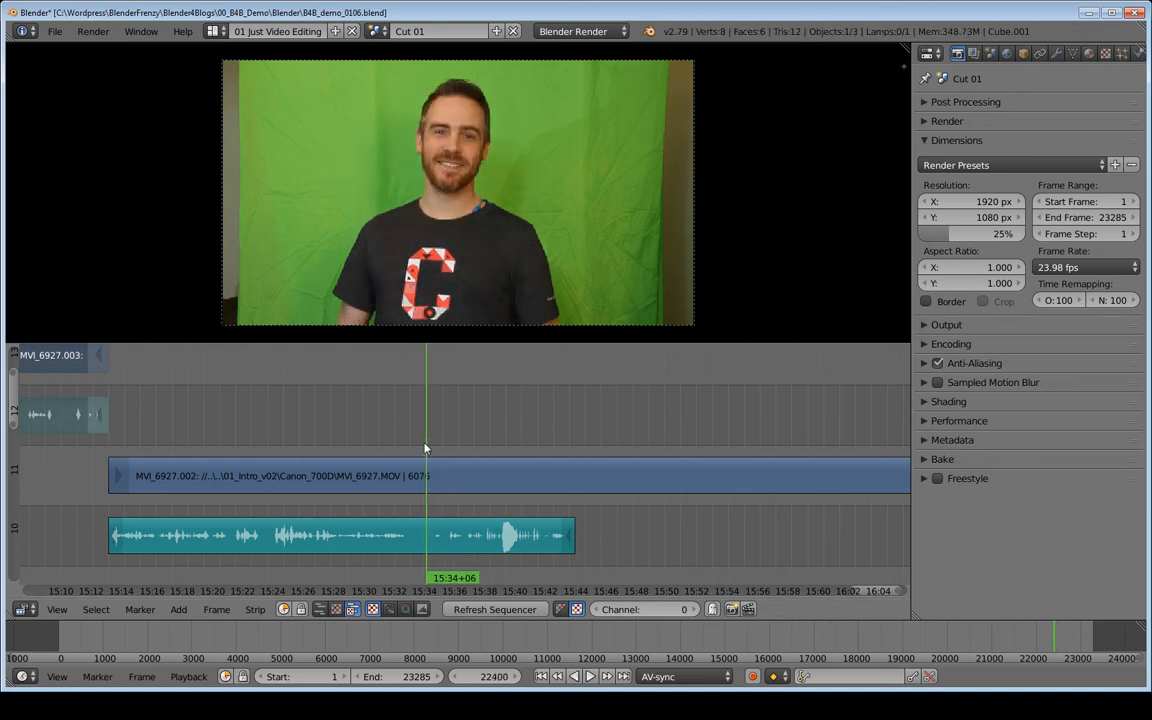
key(alt+a)
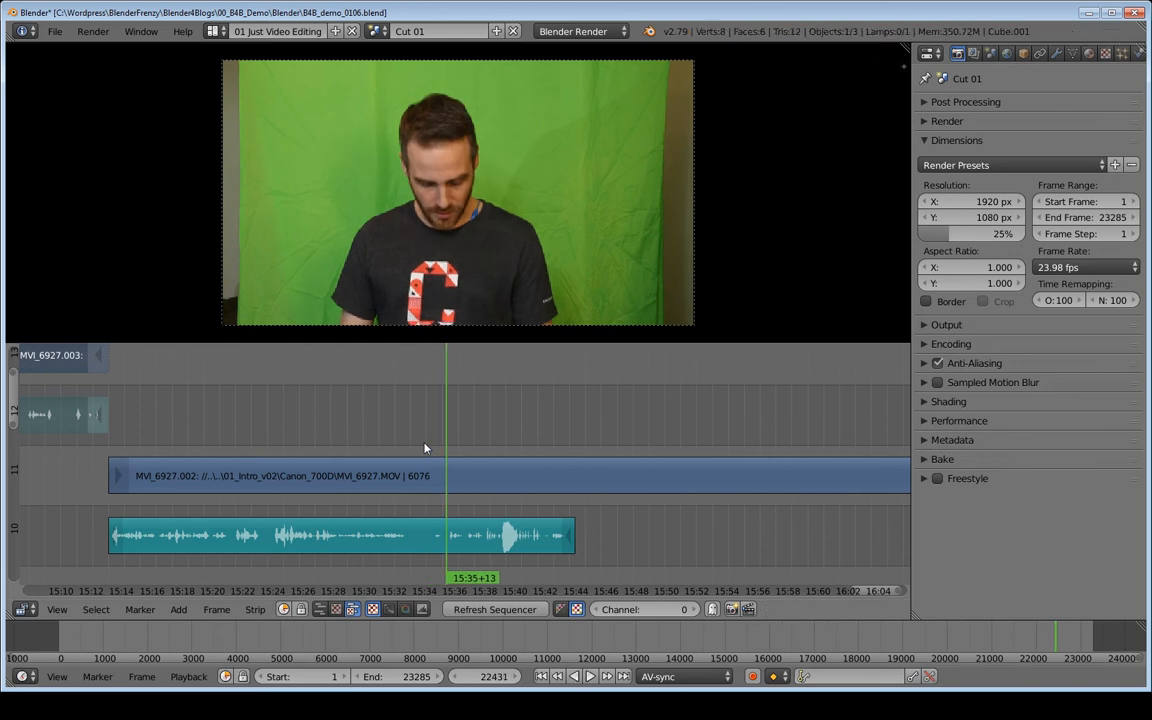
click(434, 446)
key(alt+a)
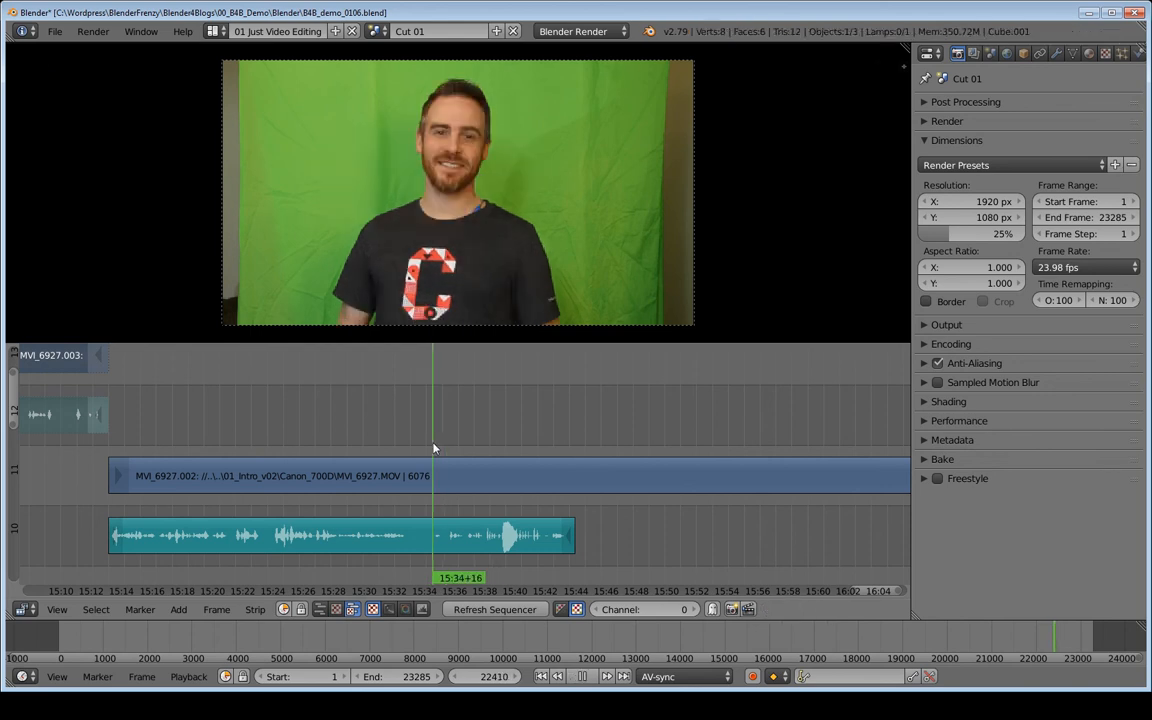
- Stop playback and step frame by frame around 15:34+14 to locate the next cut point
key(Escape)
key(Left)
key(Left)
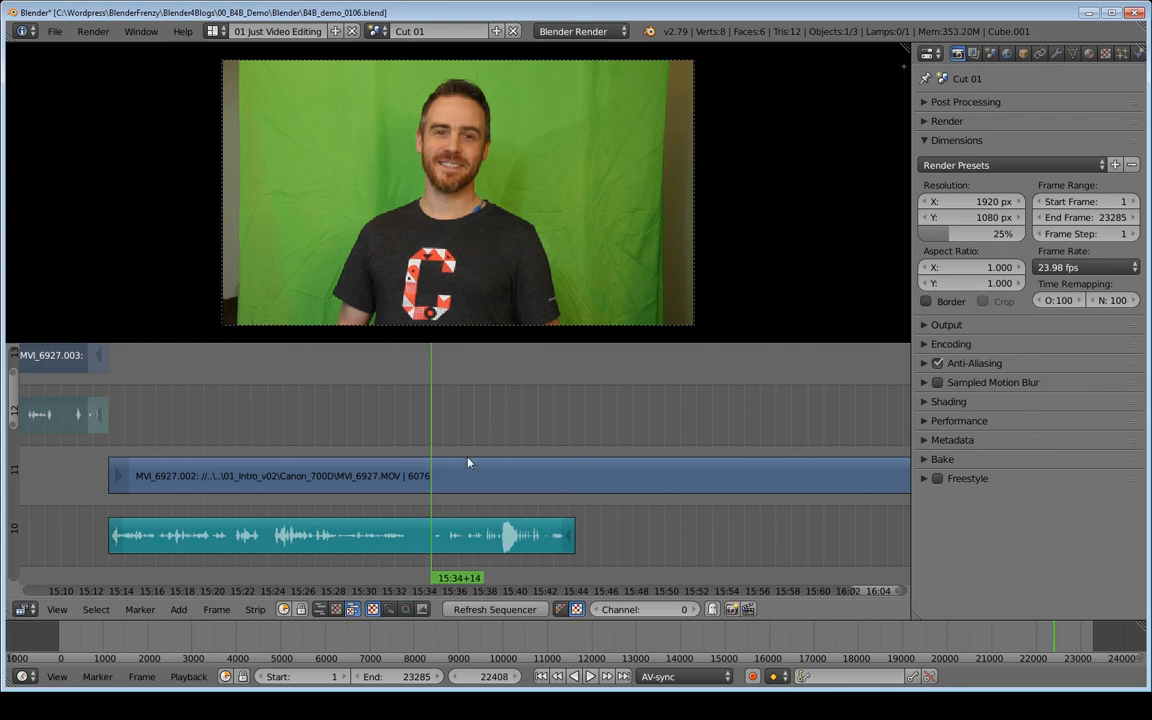
key(Left)
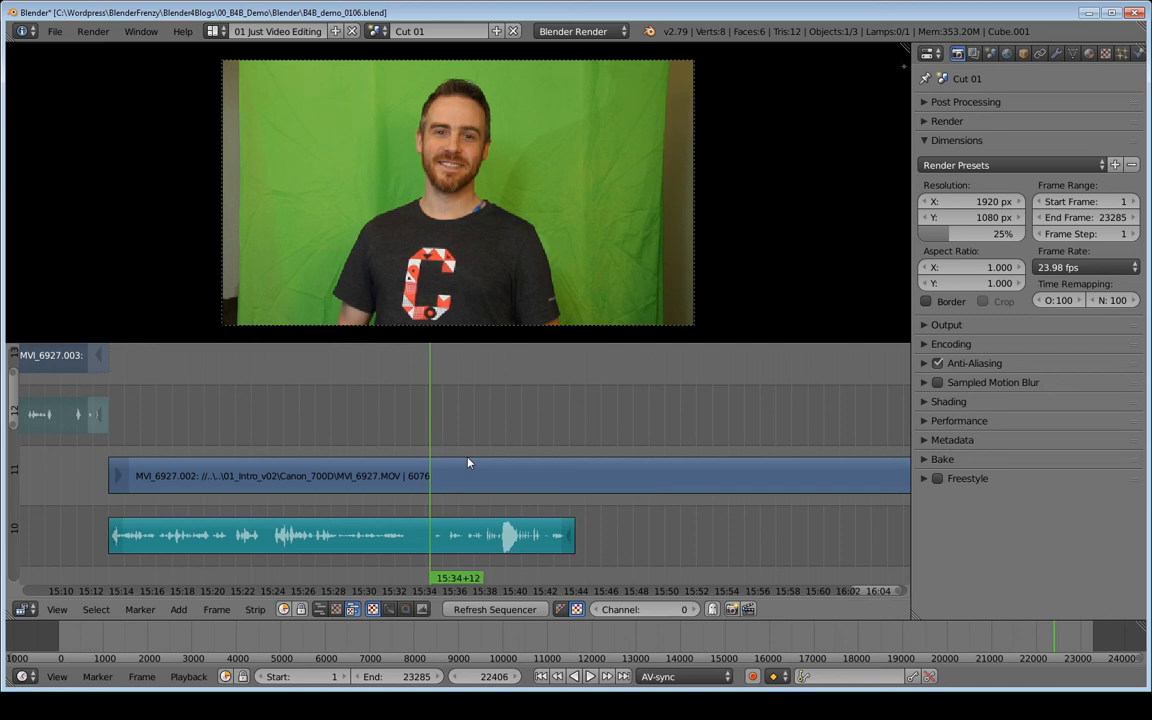
key(Right)
key(Right)
key(Right)
key(Right)
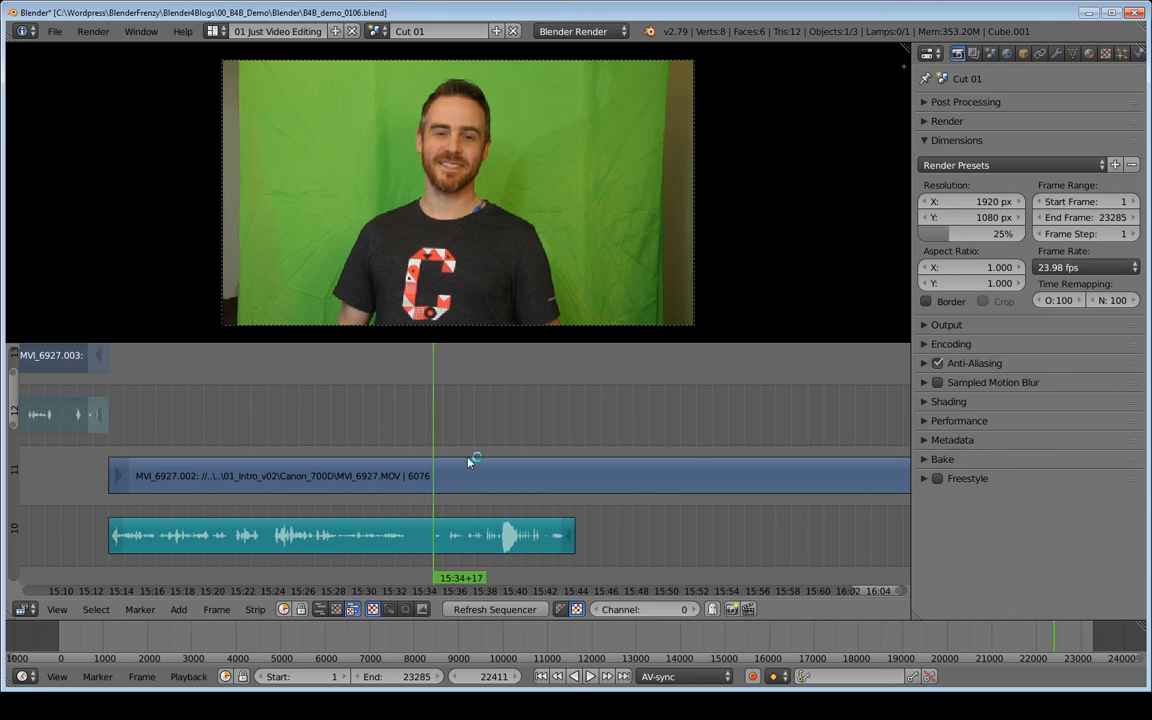
key(Left)
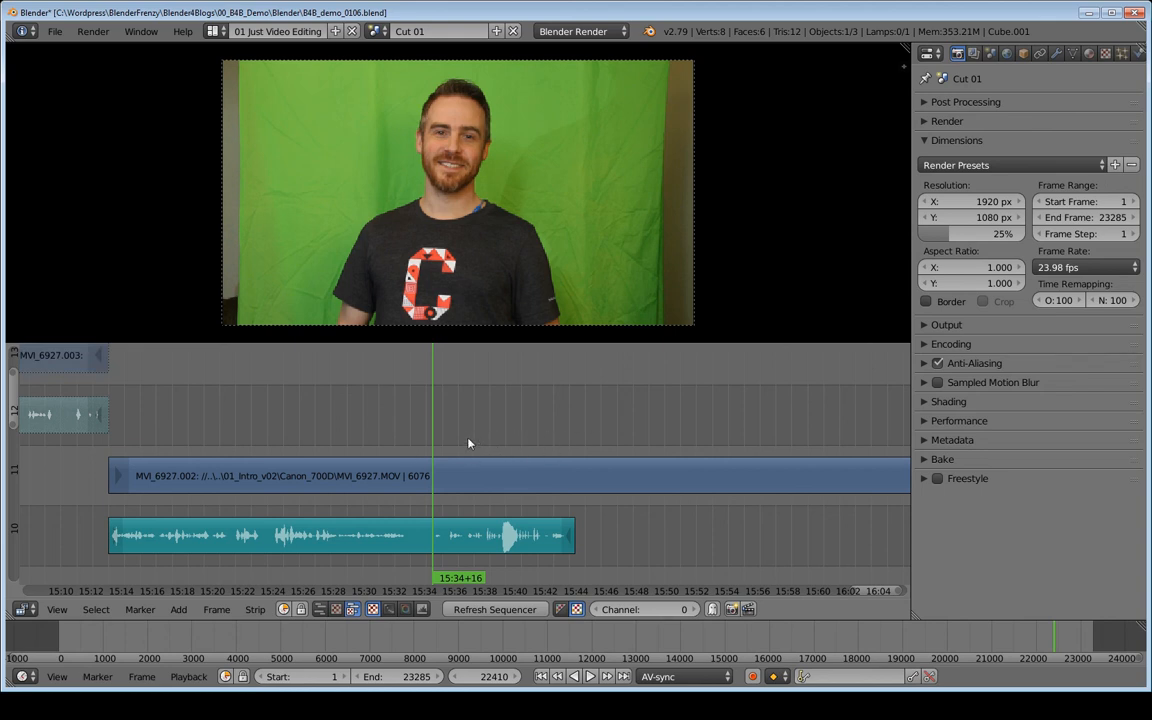
- Cut the strips at 15:34+16 and move the later section up to channels 13 and 12
key(b)
drag(467, 438, 490, 567)
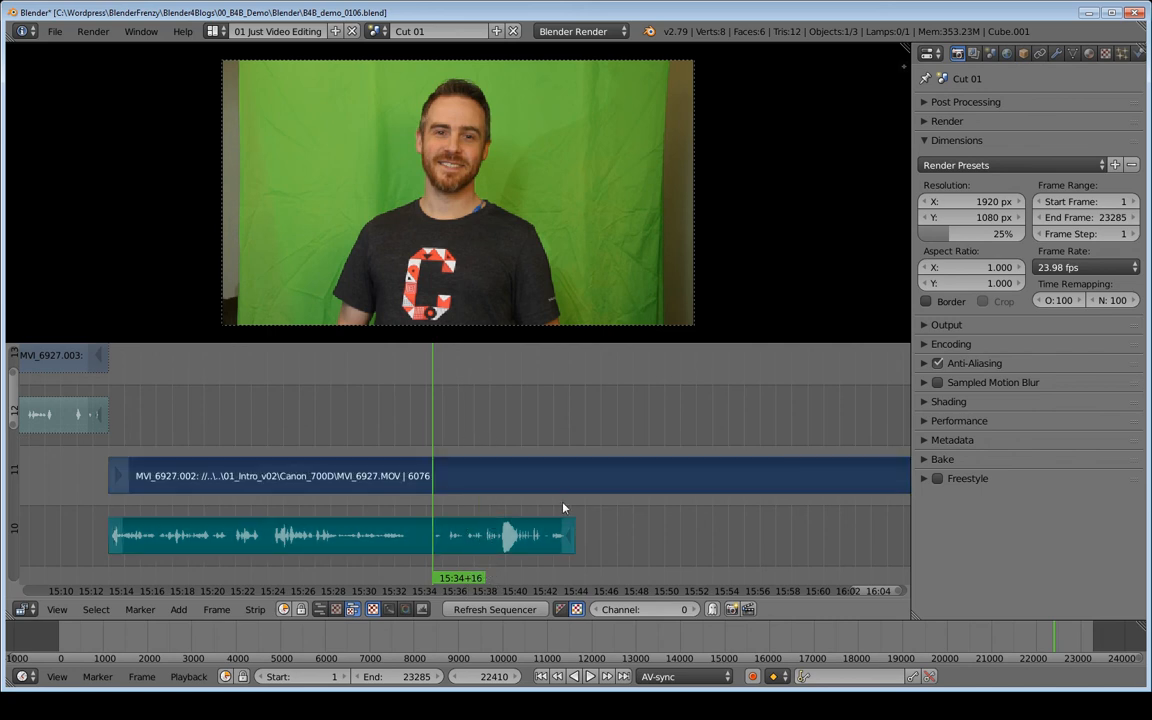
key(k)
key(g)
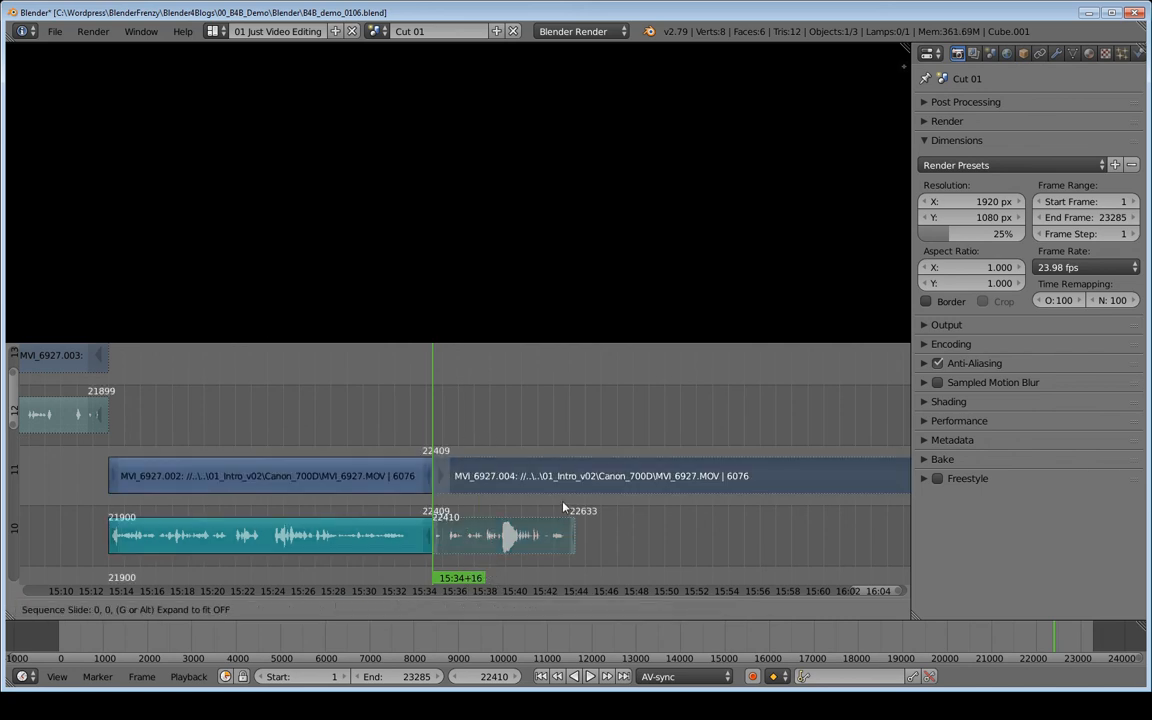
click(573, 401)
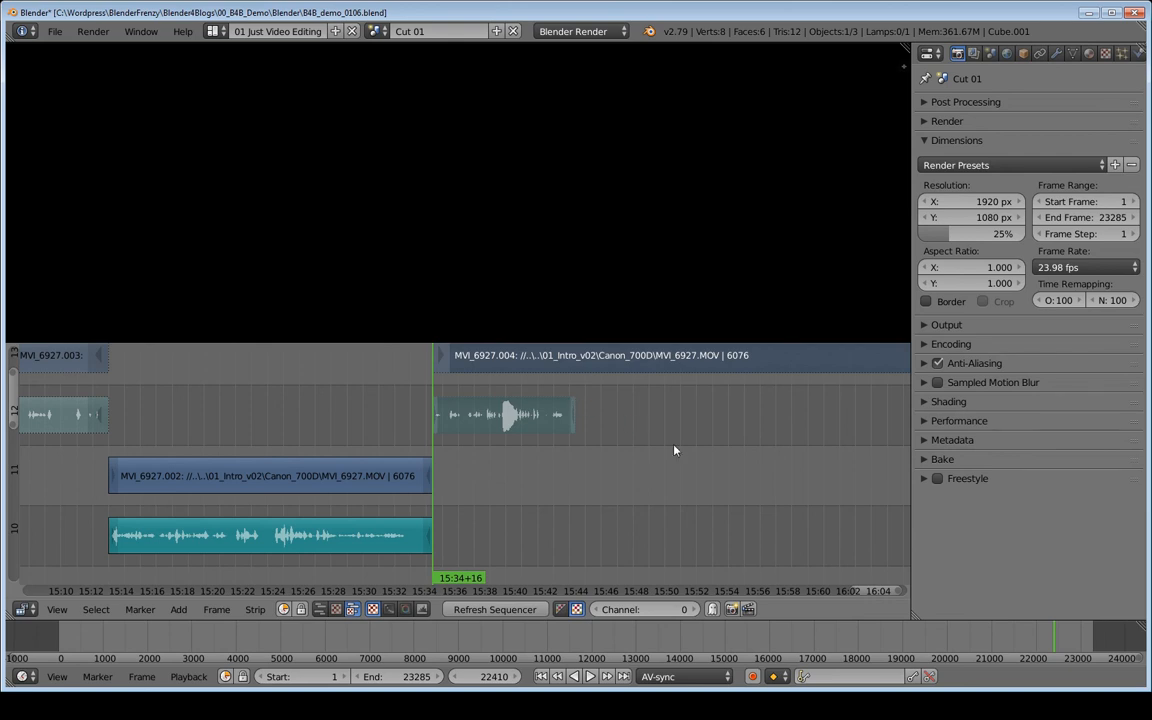
- Save the project, then save it as a new incremented version B4B_demo_0107.blend
scroll(628, 463, down, 5)
key(ctrl+s)
click(630, 466)
key(ctrl+shift+s)
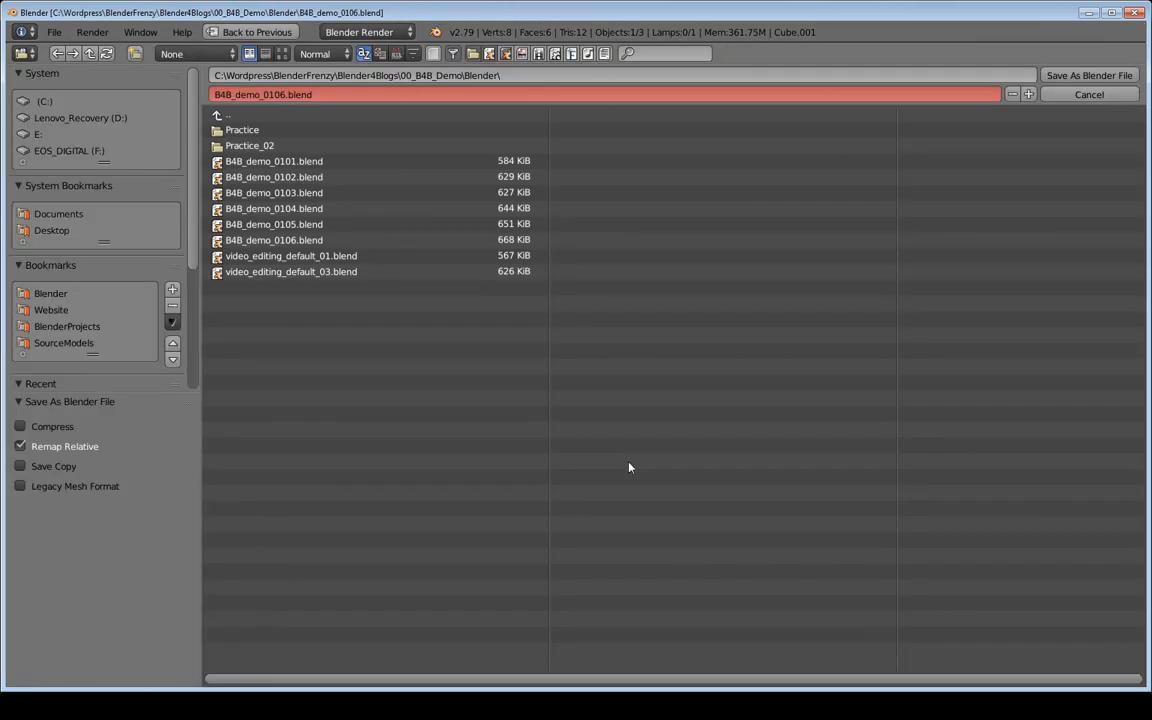
key(KP_Add)
key(Return)
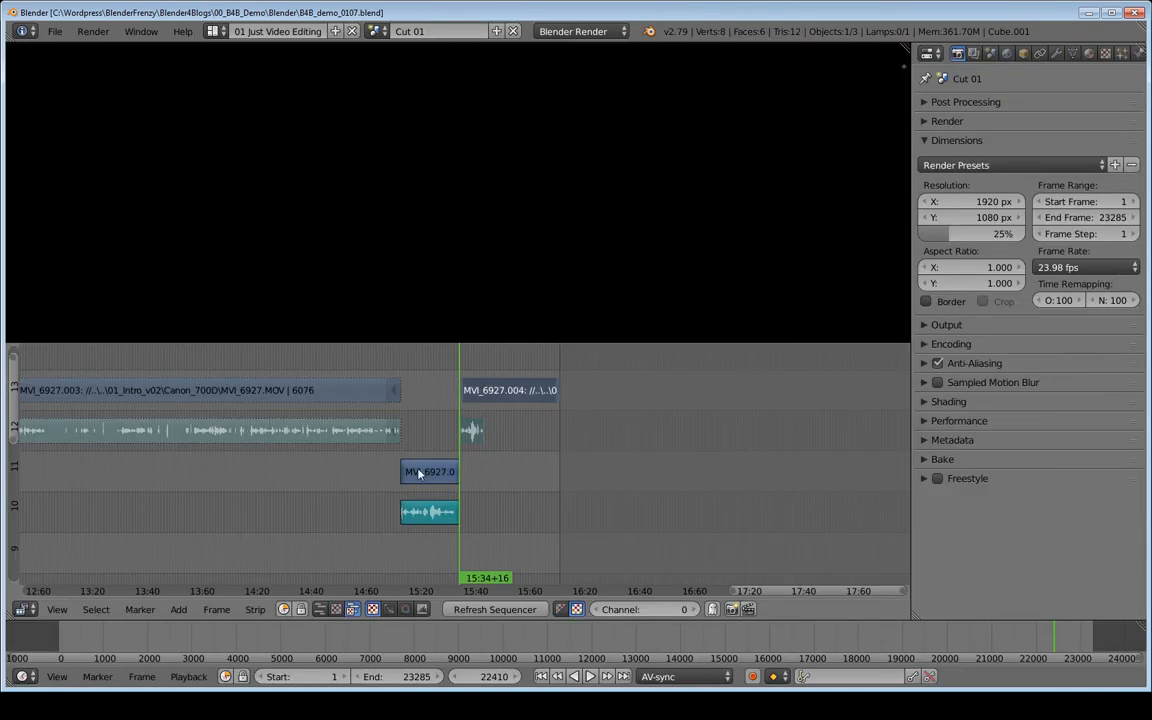
- Create a full copy of the current scene and name the new scene Cut 2
scroll(653, 494, down, 8)
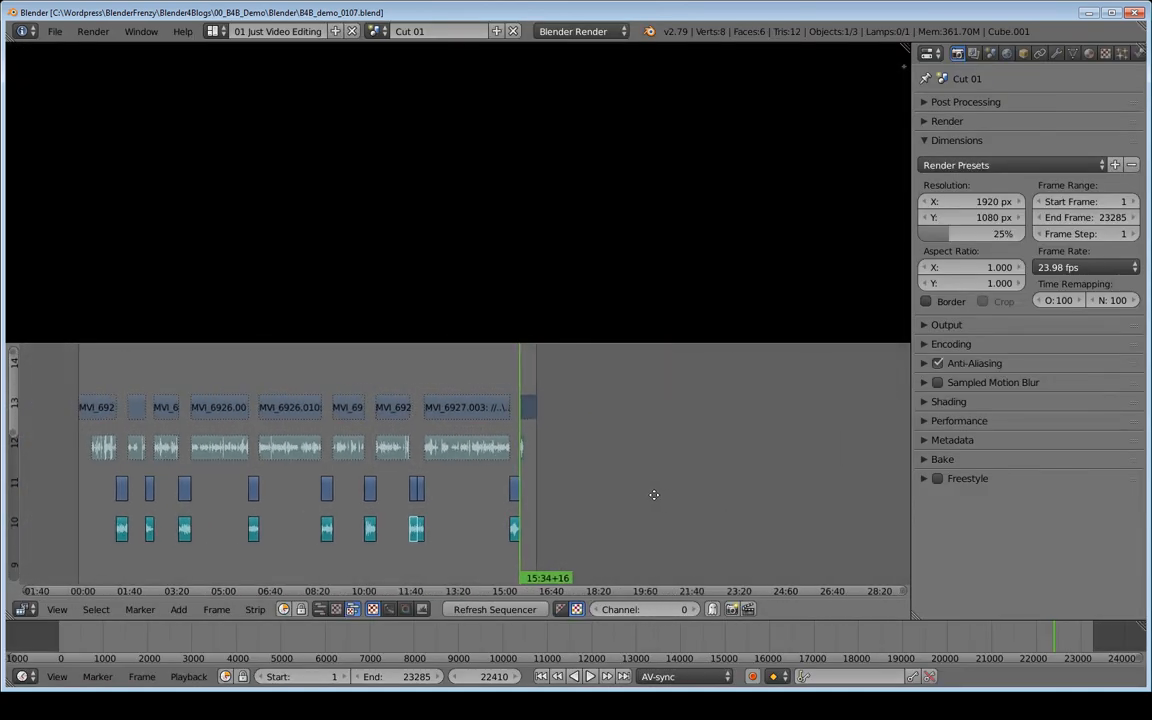
key(Home)
mouse_move(594, 536)
ctrl+middle_down()
mouse_move(578, 537)
mouse_move(592, 493)
mouse_move(606, 516)
ctrl+middle_up()
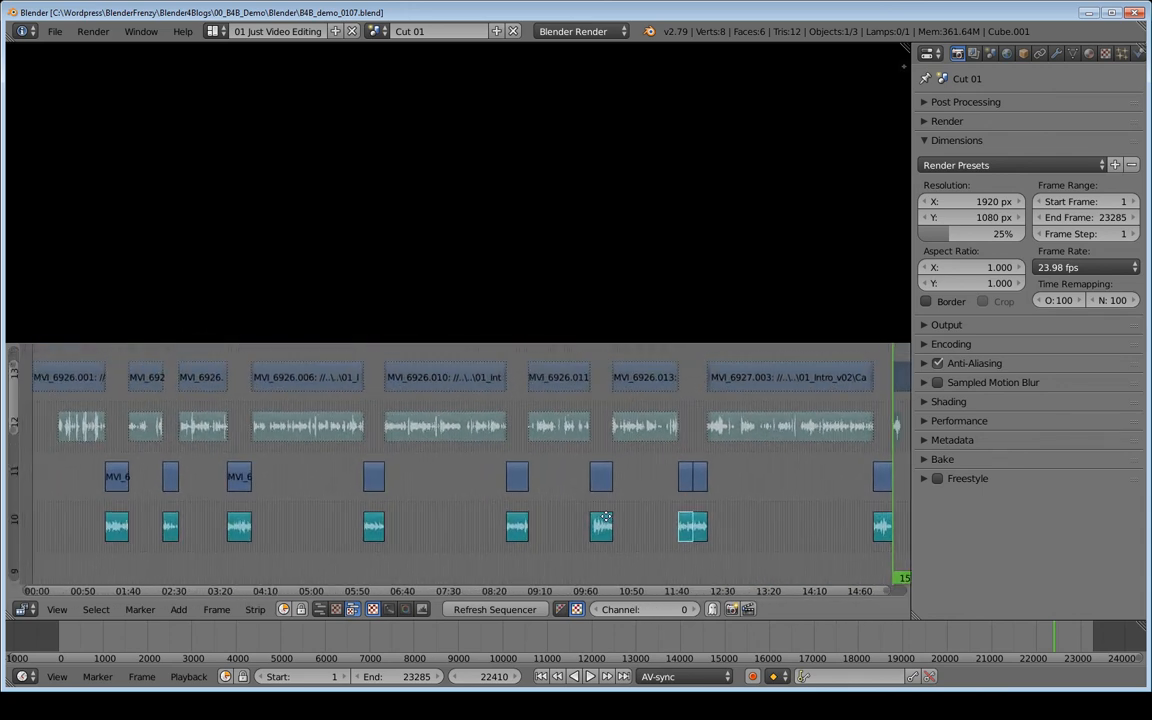
scroll(606, 516, down, 3)
scroll(607, 516, up, 3)
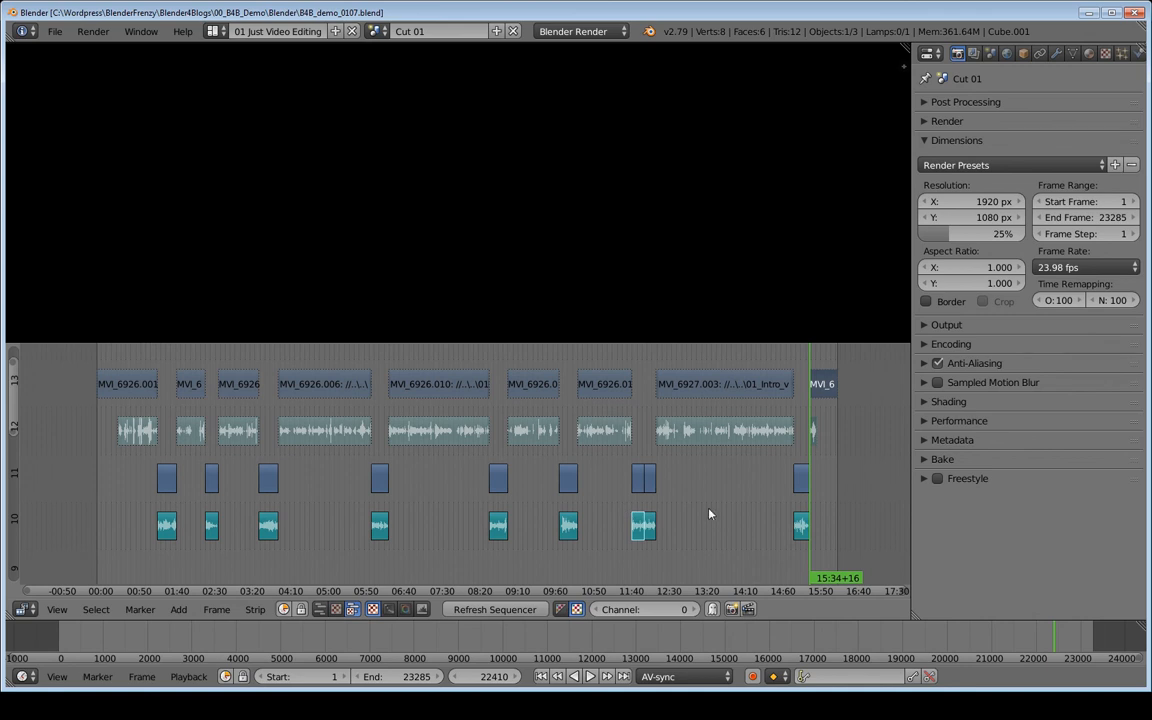
click(844, 487)
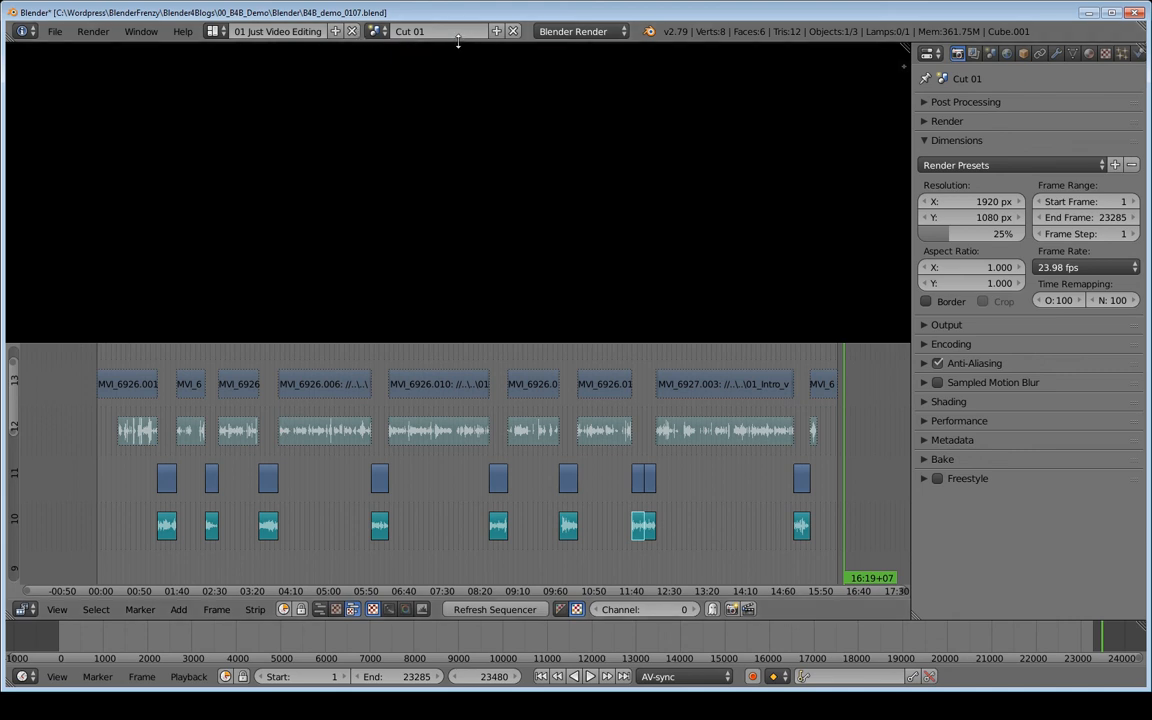
click(497, 32)
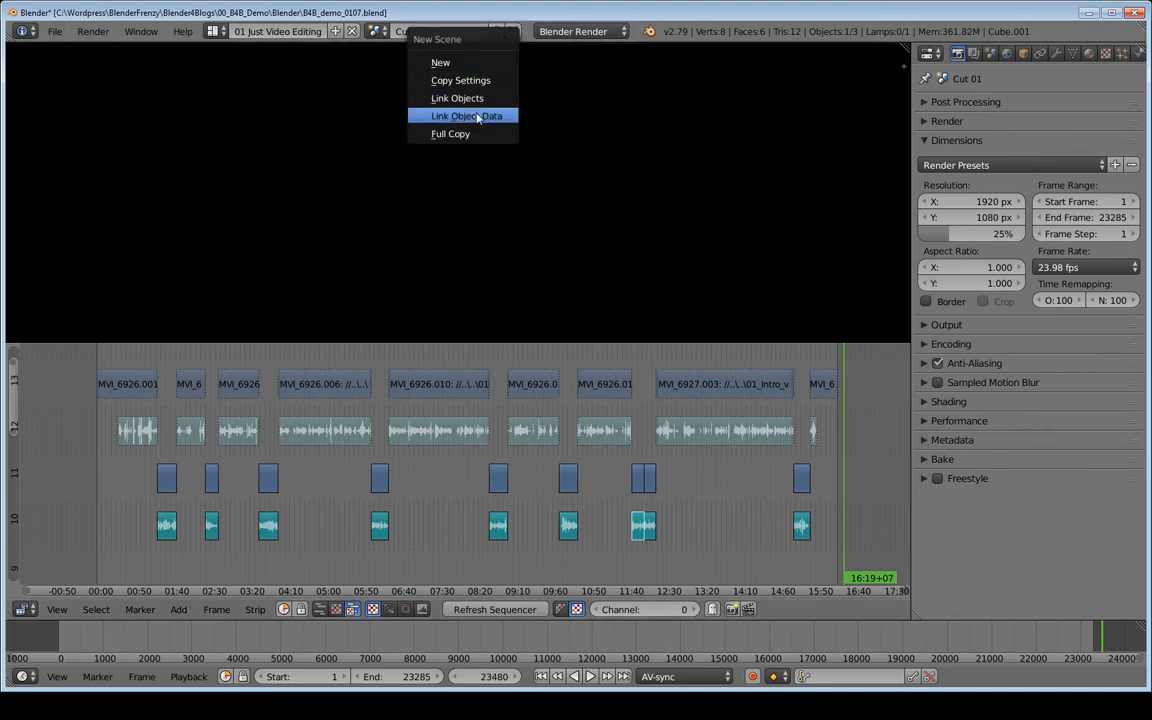
click(456, 134)
click(459, 37)
drag(459, 37, 417, 39)
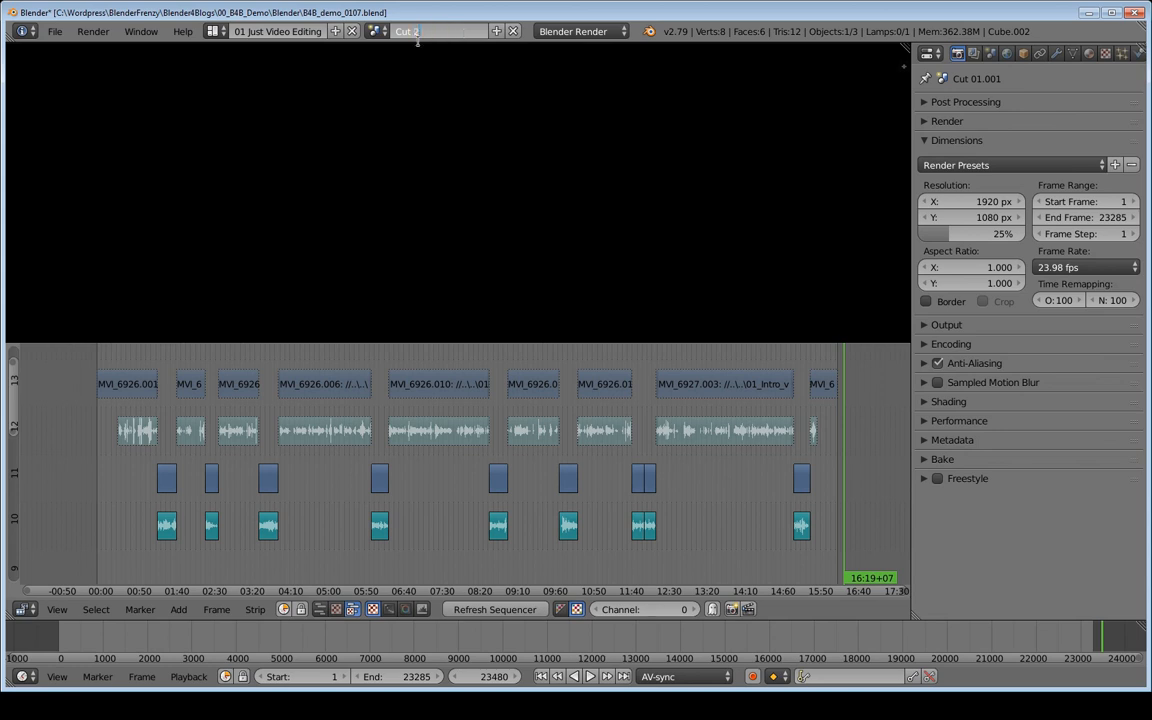
text(2)
key(Return)
- Switch back to the original edit scene and rename it Cut 1
click(383, 33)
click(405, 54)
text(1)
key(Return)
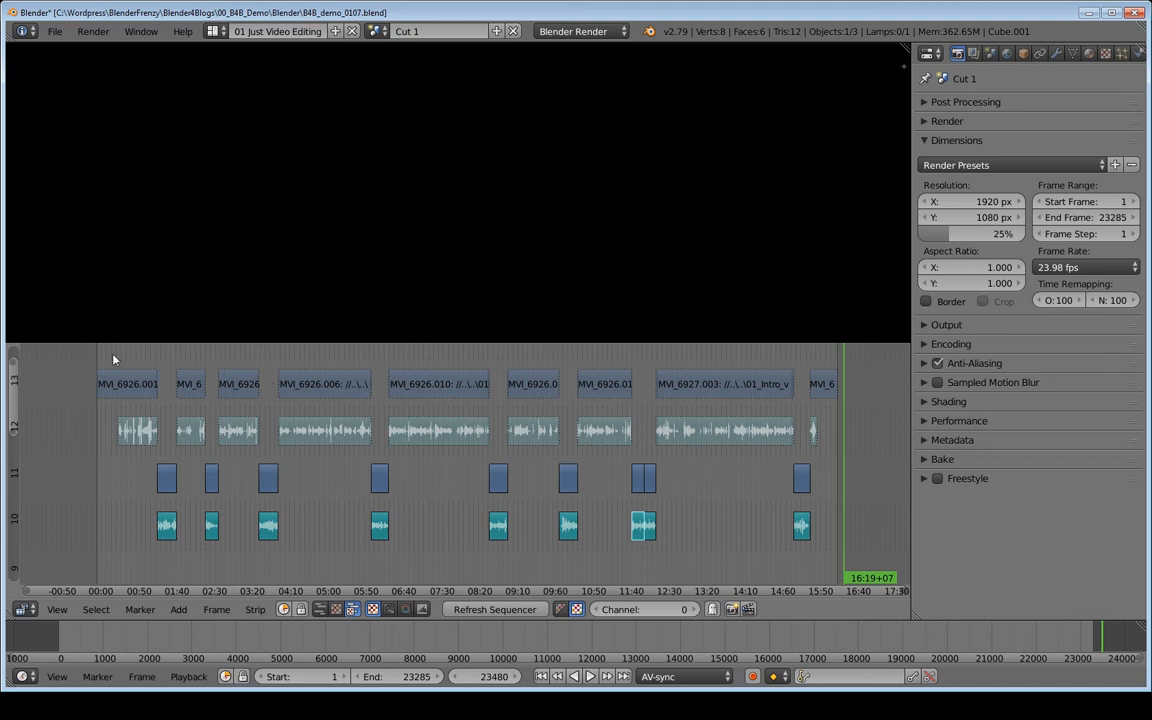
- Scrub the Cut 1 timeline around 01:21 to 01:32 to preview the edited clips
drag(76, 358, 864, 463)
right_click(432, 434)
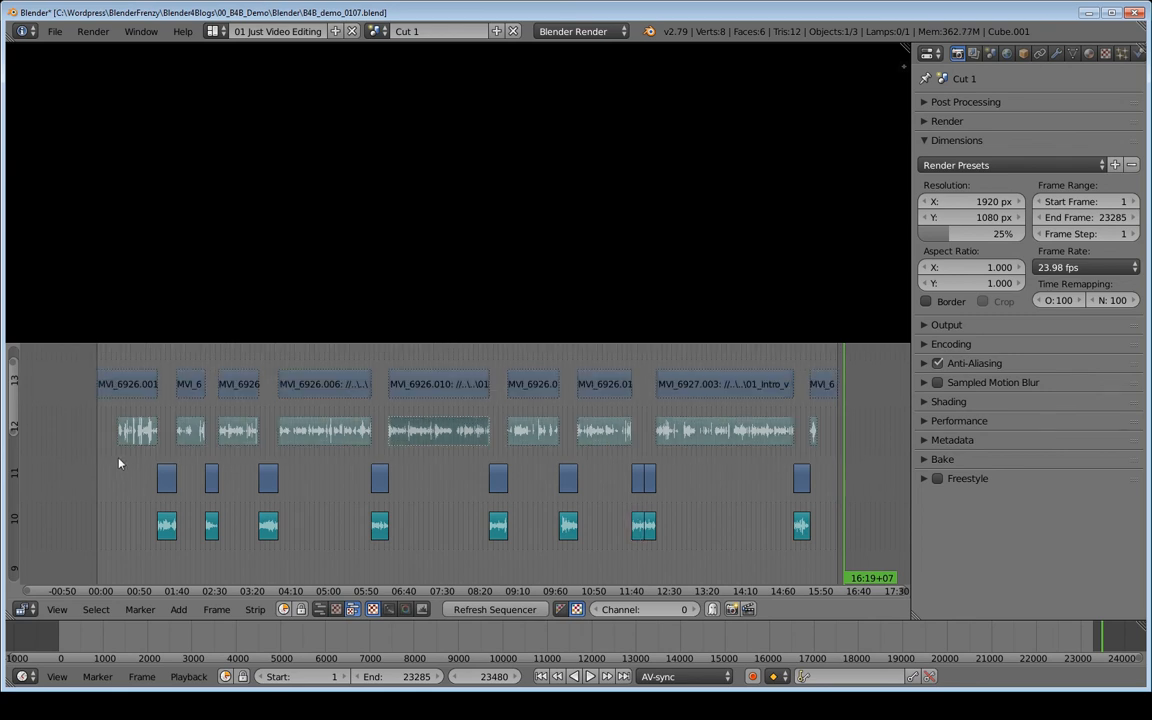
click(163, 466)
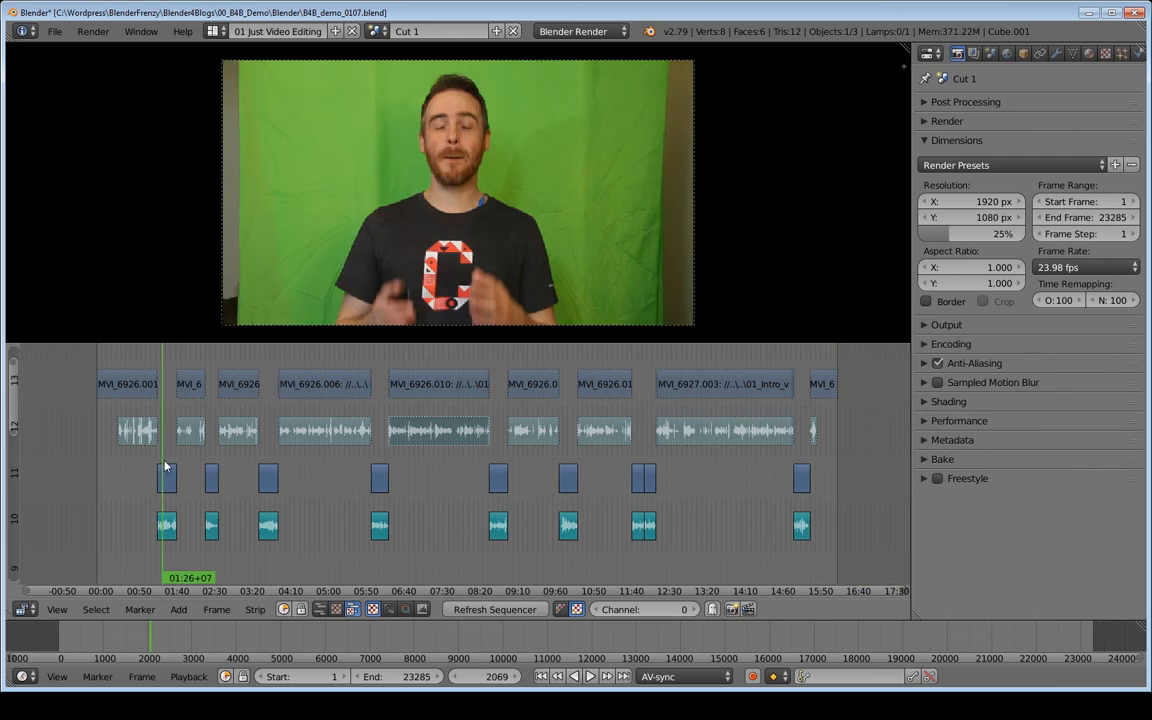
drag(138, 381, 160, 433)
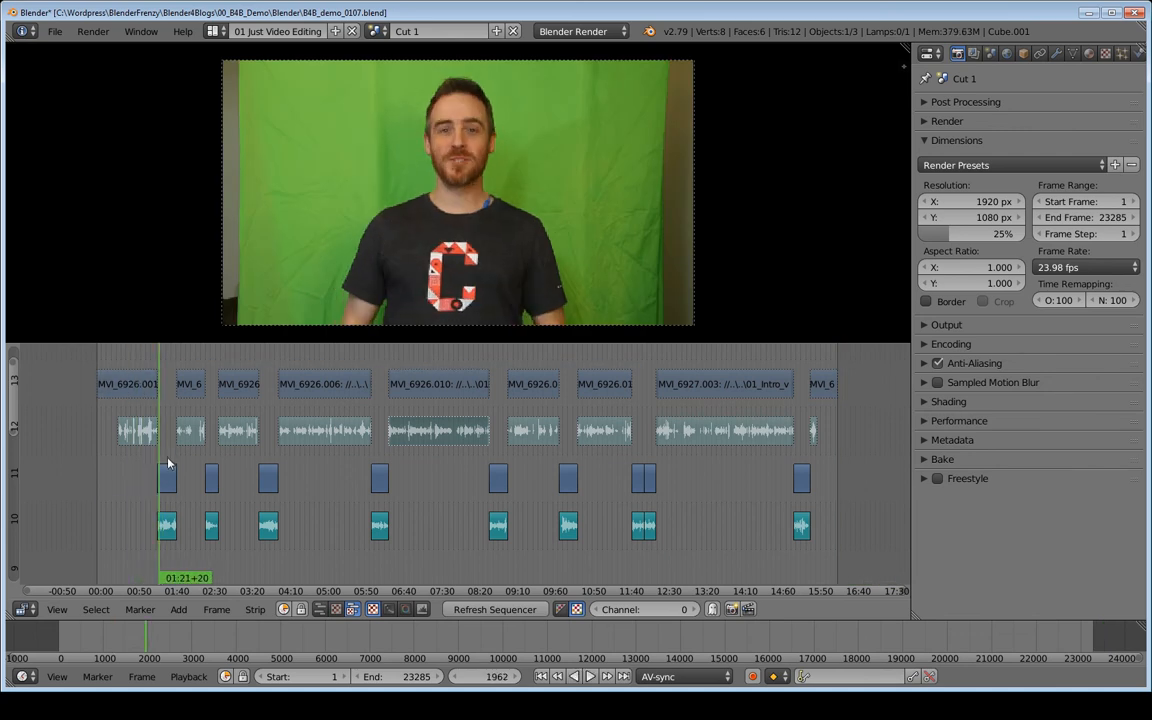
click(168, 463)
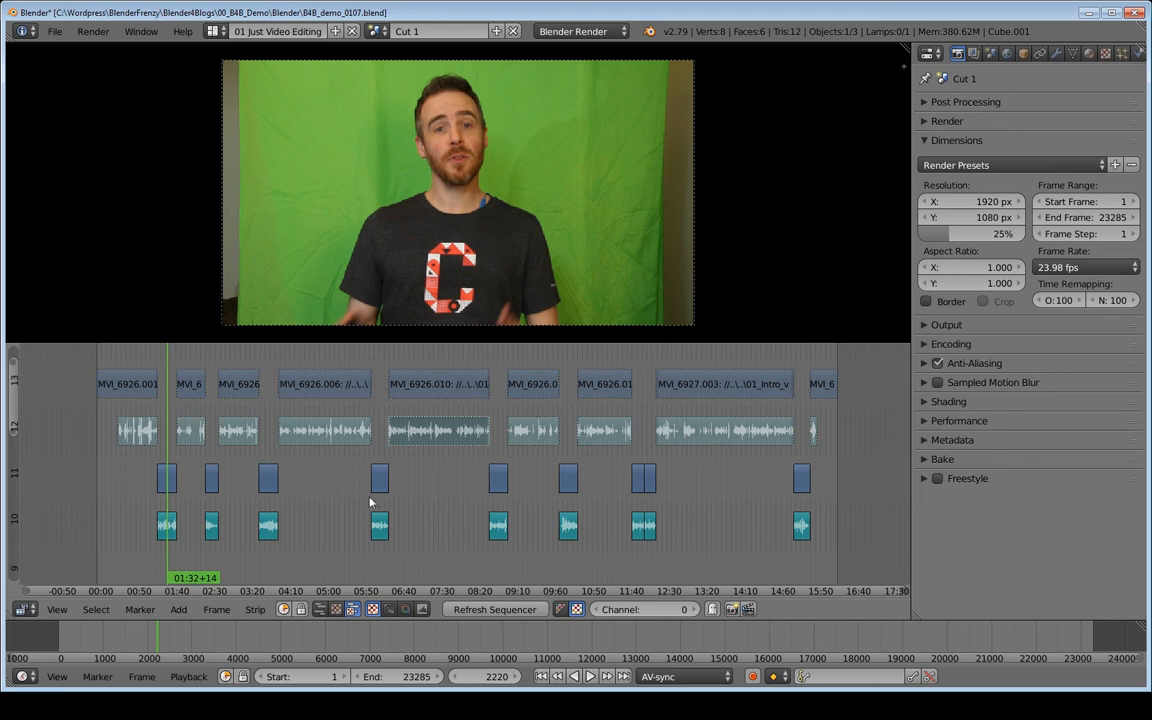
- Switch to the Orig scene and play back the original footage from about 06:53
click(376, 31)
click(390, 88)
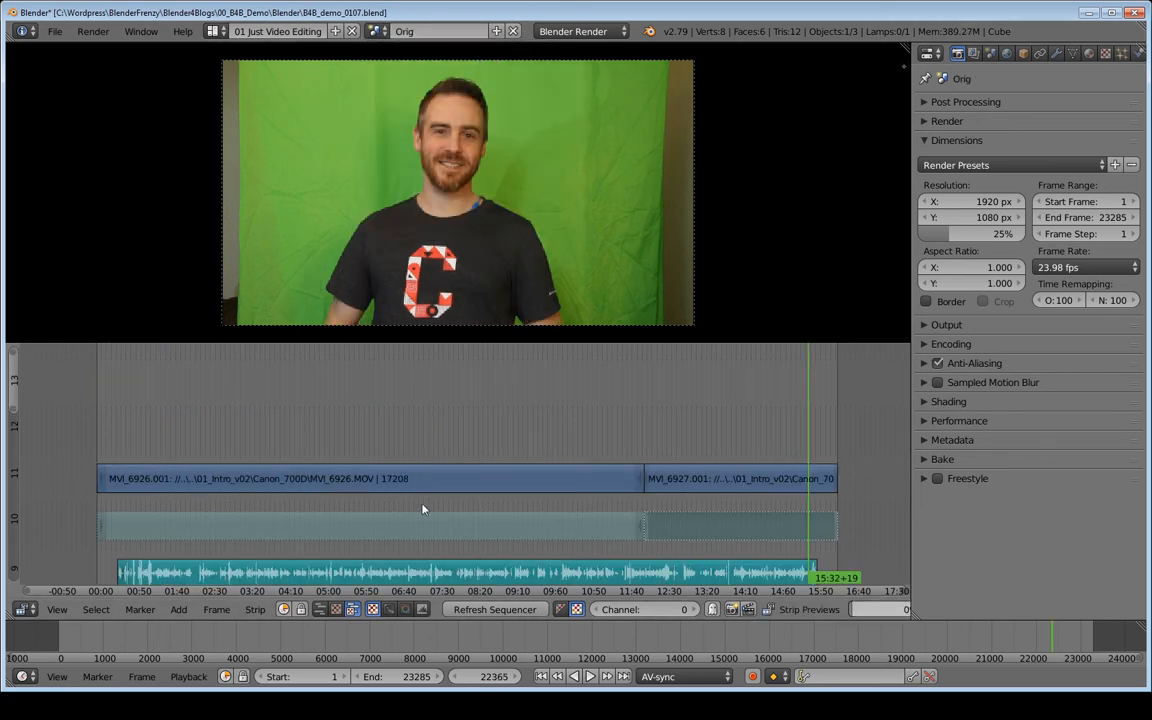
click(412, 448)
middle_drag(438, 456, 424, 412)
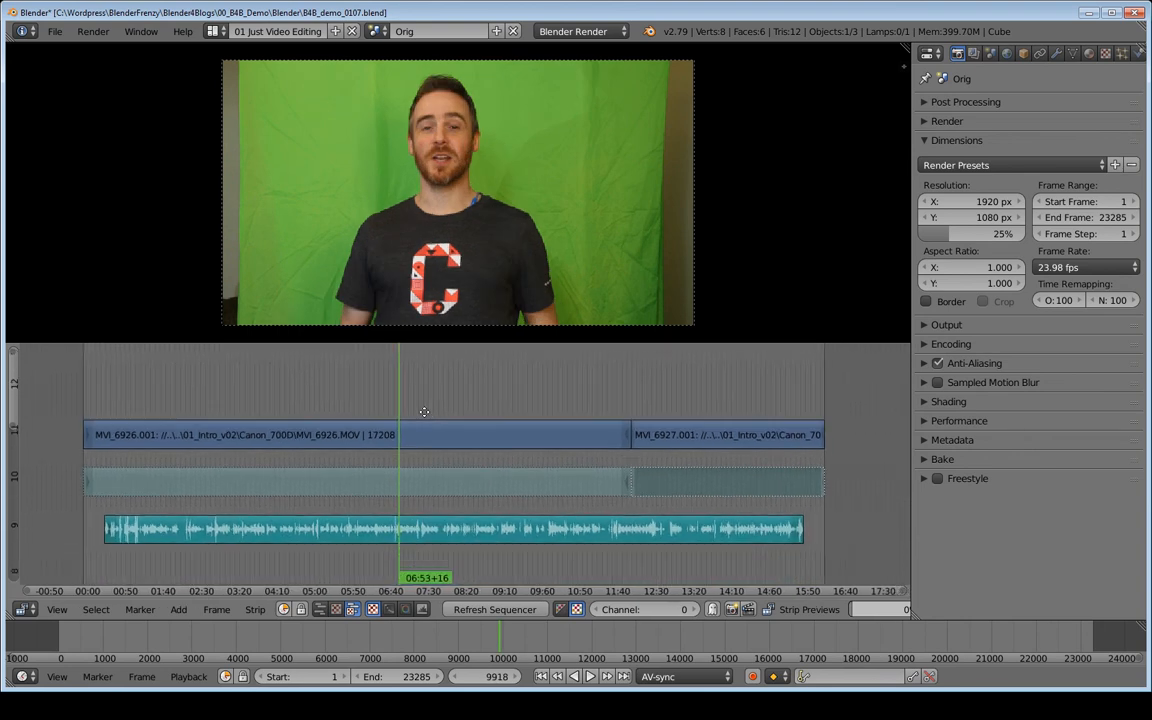
key(alt+a)
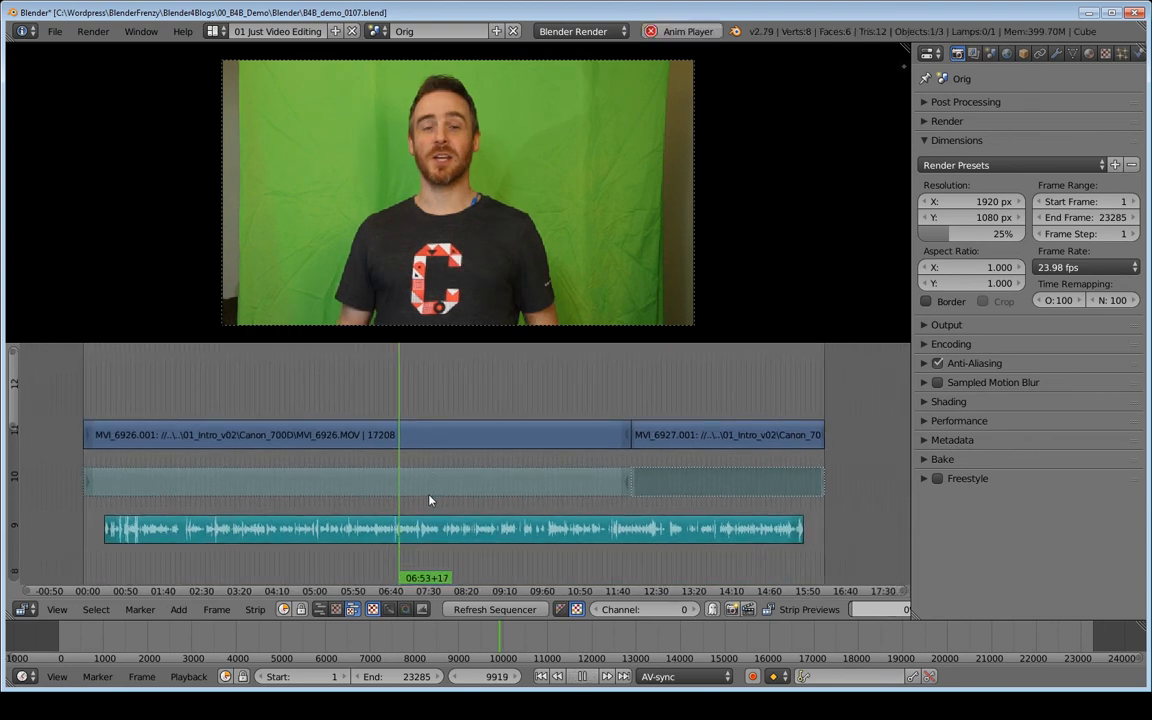
key(alt+a)
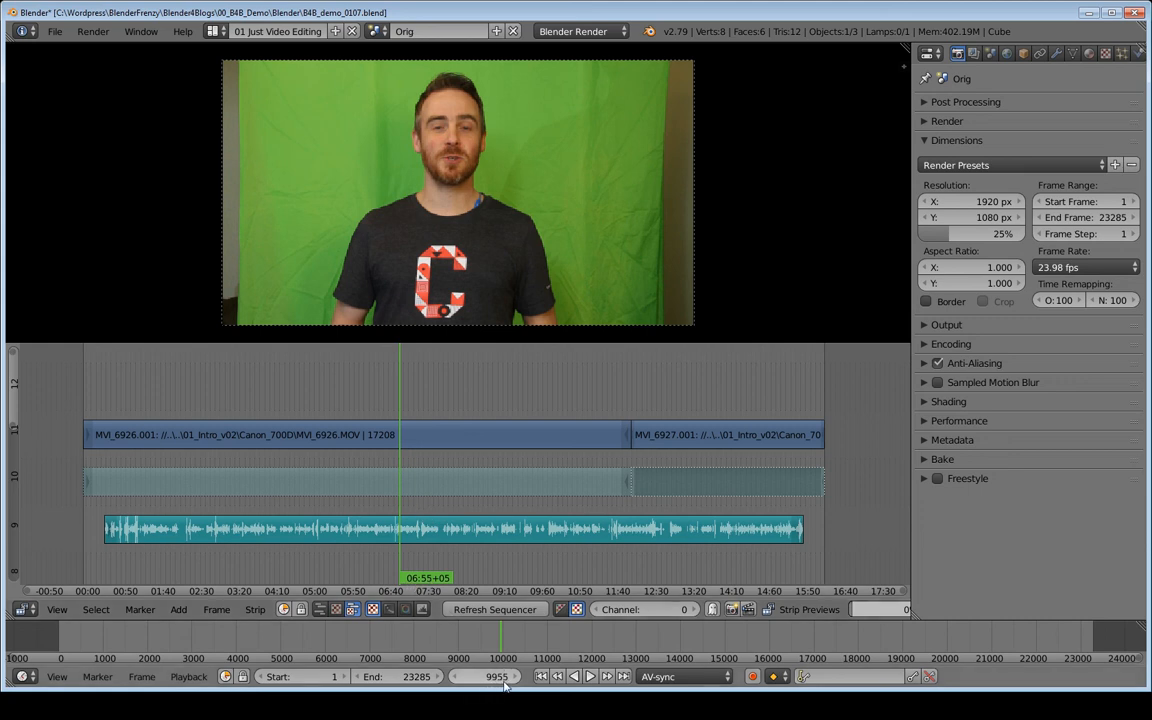
- Switch to the Cut 2 scene, jump to frame 9955, and play back from there
click(378, 32)
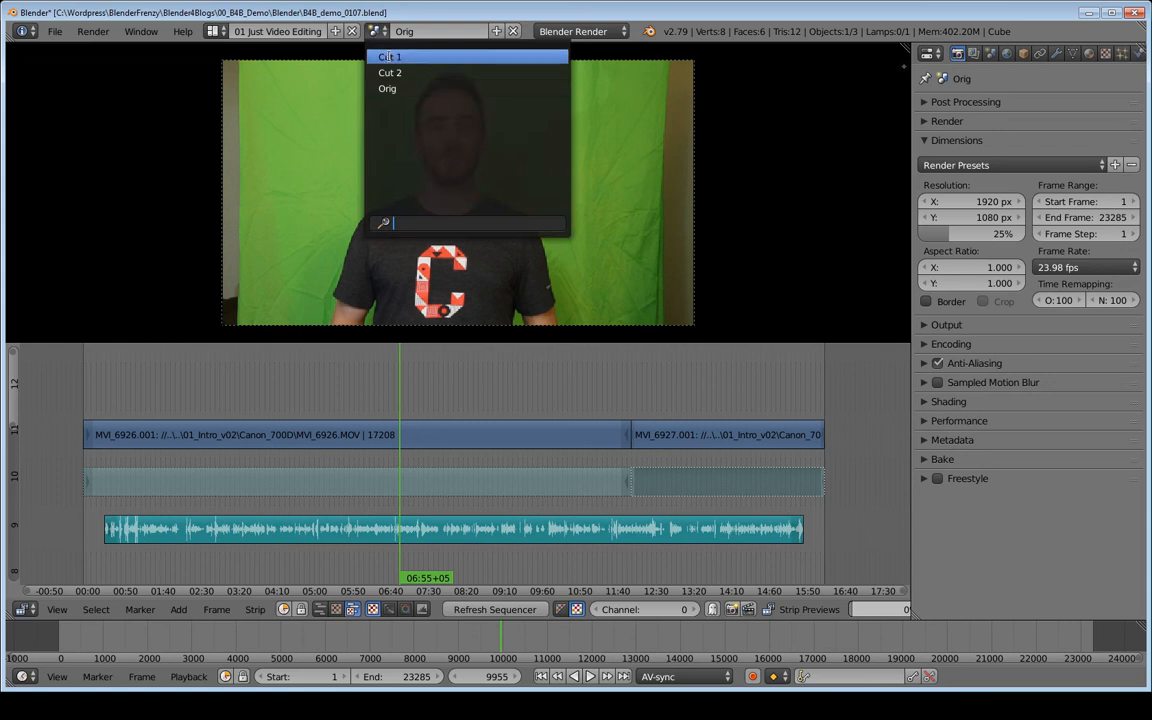
click(400, 73)
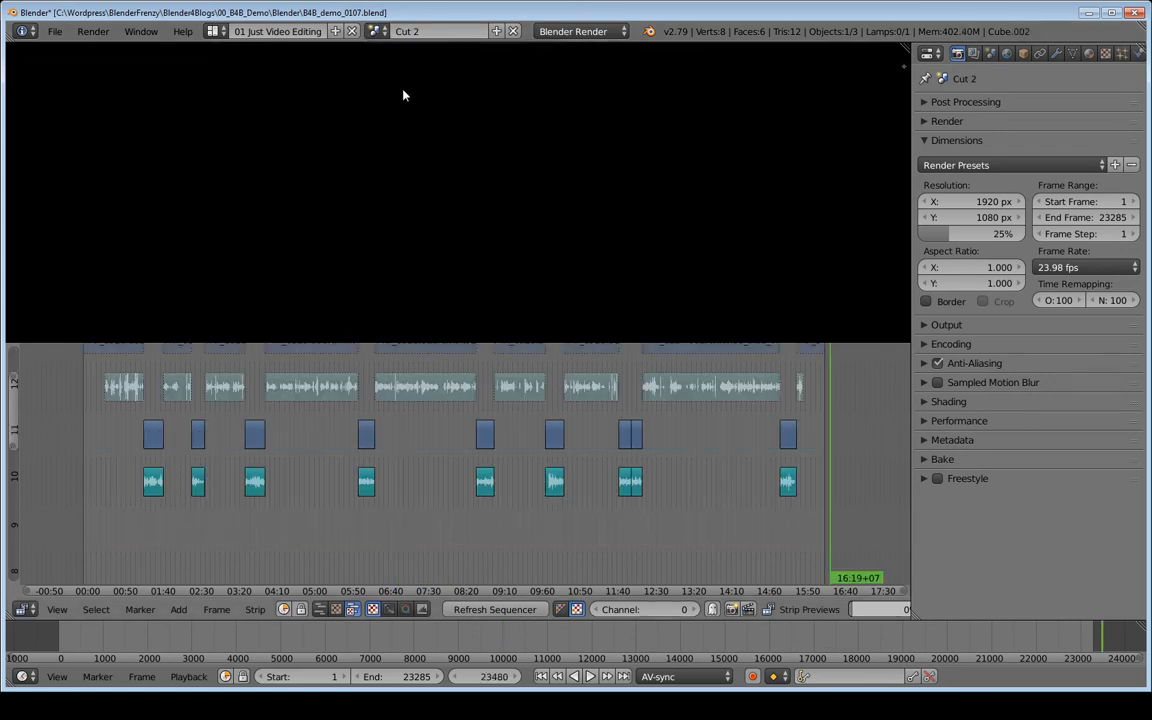
click(484, 676)
text(9955)
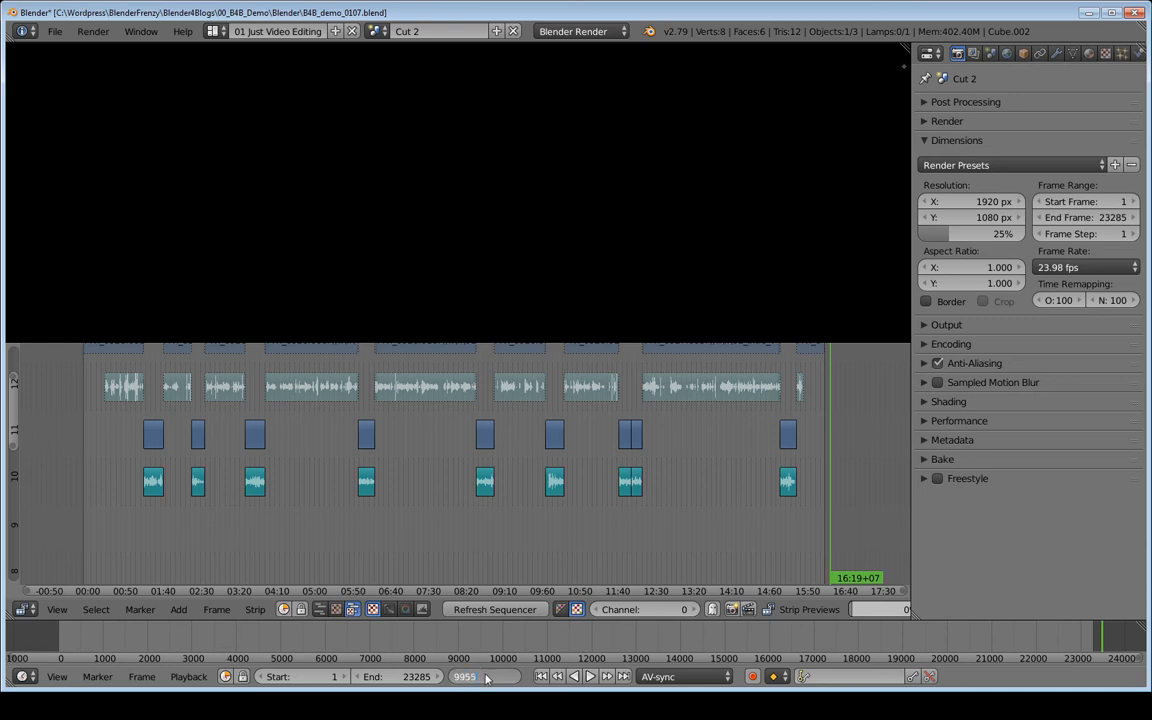
key(Return)
key(alt+a)
key(alt+a)
- Select the clip at about 06:55 on channel 13 and play it back
middle_drag(408, 393, 410, 454)
right_click(414, 453)
shift+right_click(414, 420)
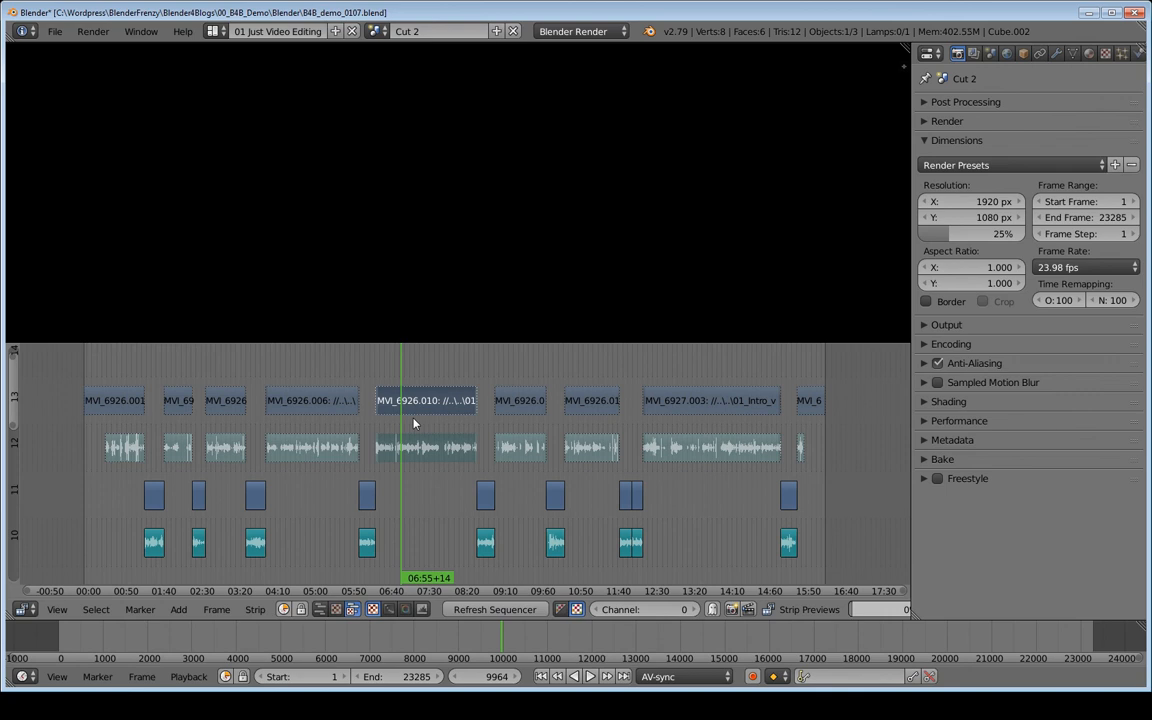
key(alt+h)
key(alt+a)
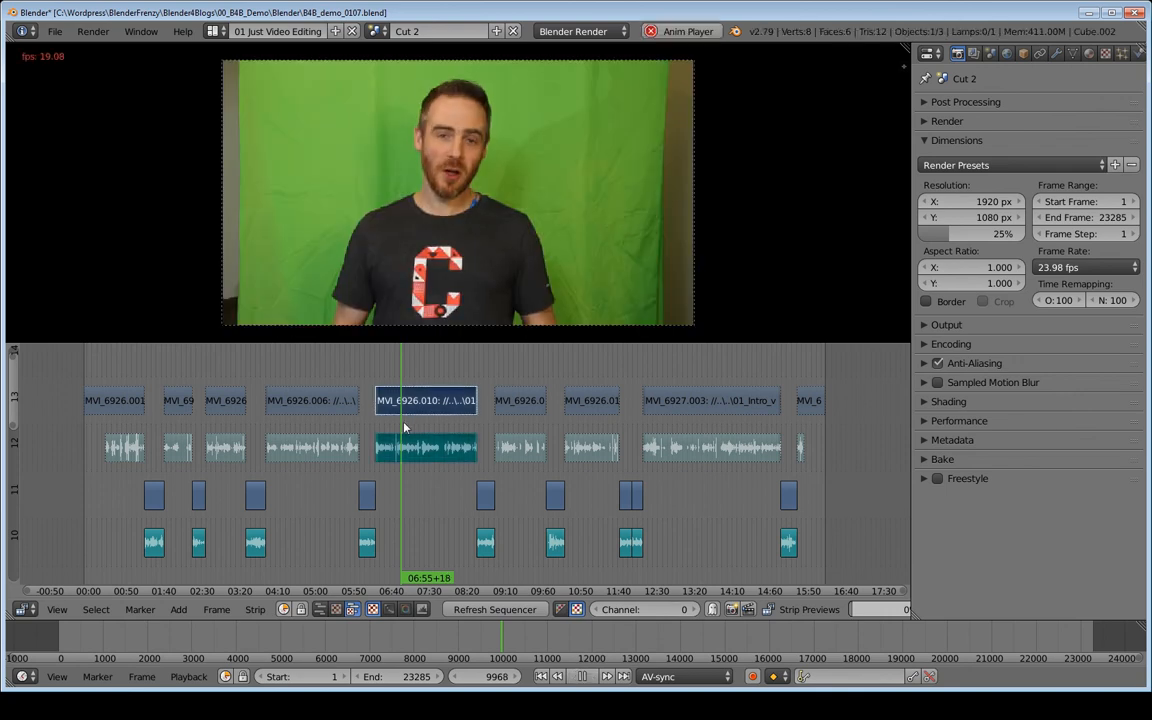
key(alt+a)
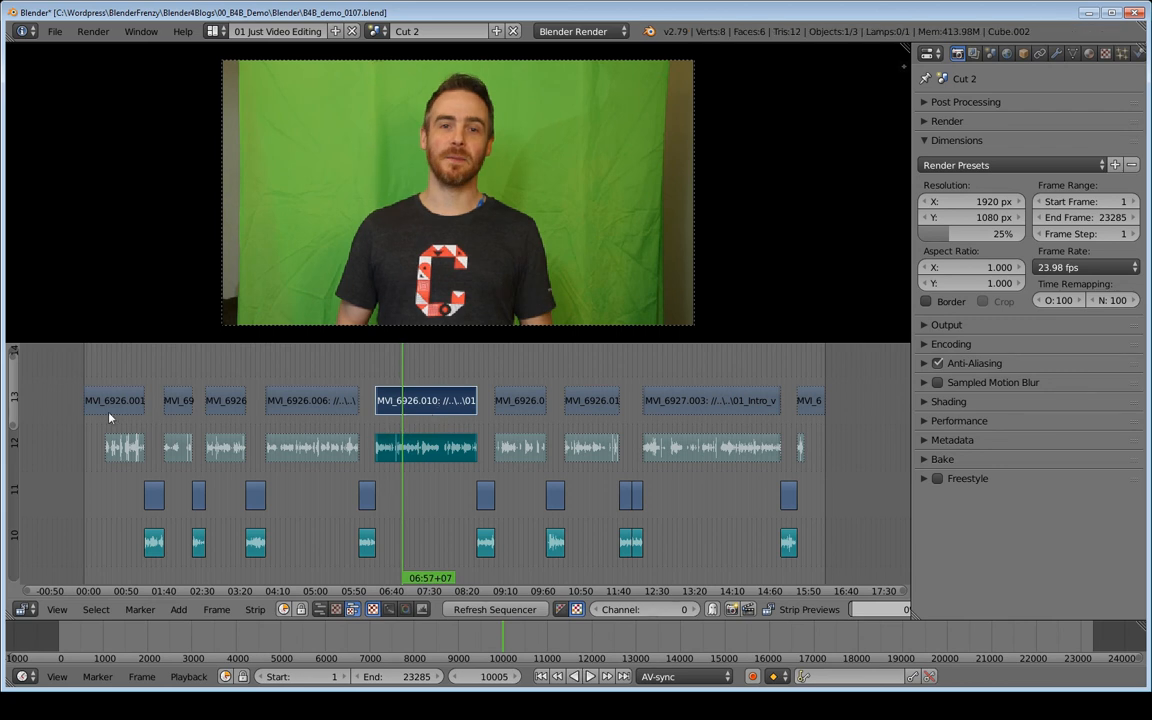
- Delete all strips on channels 12 and 13 in the Cut 2 scene, keeping only the lower clips
click(377, 31)
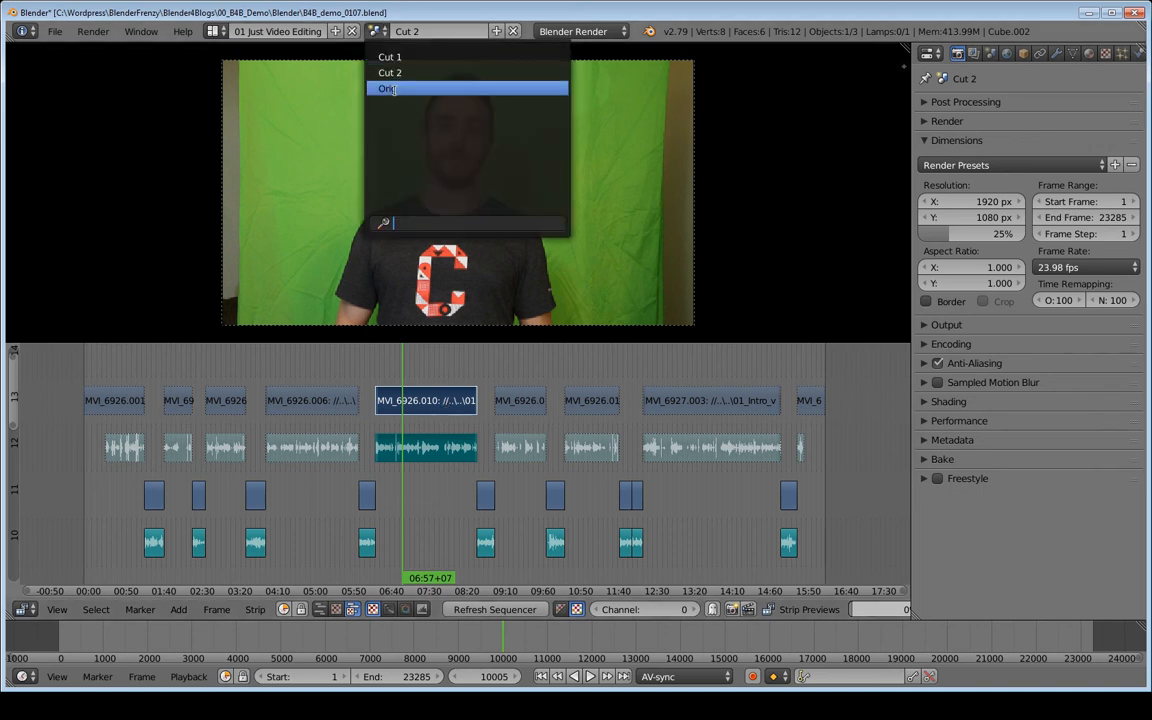
click(395, 75)
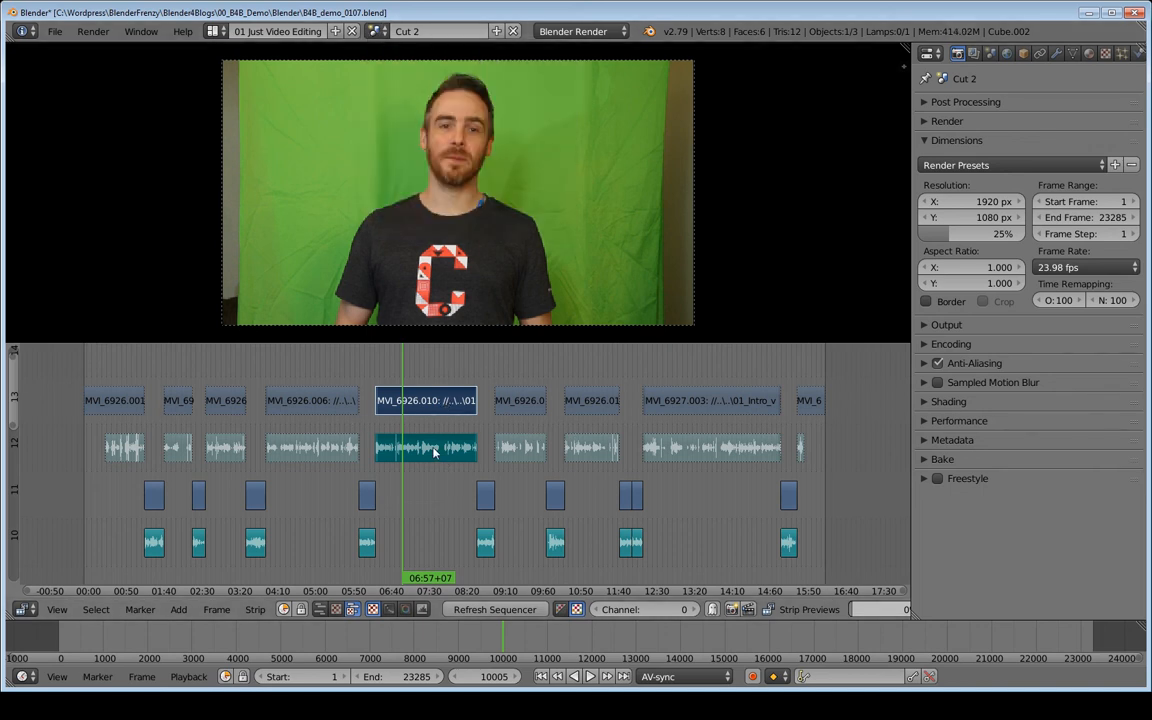
key(h)
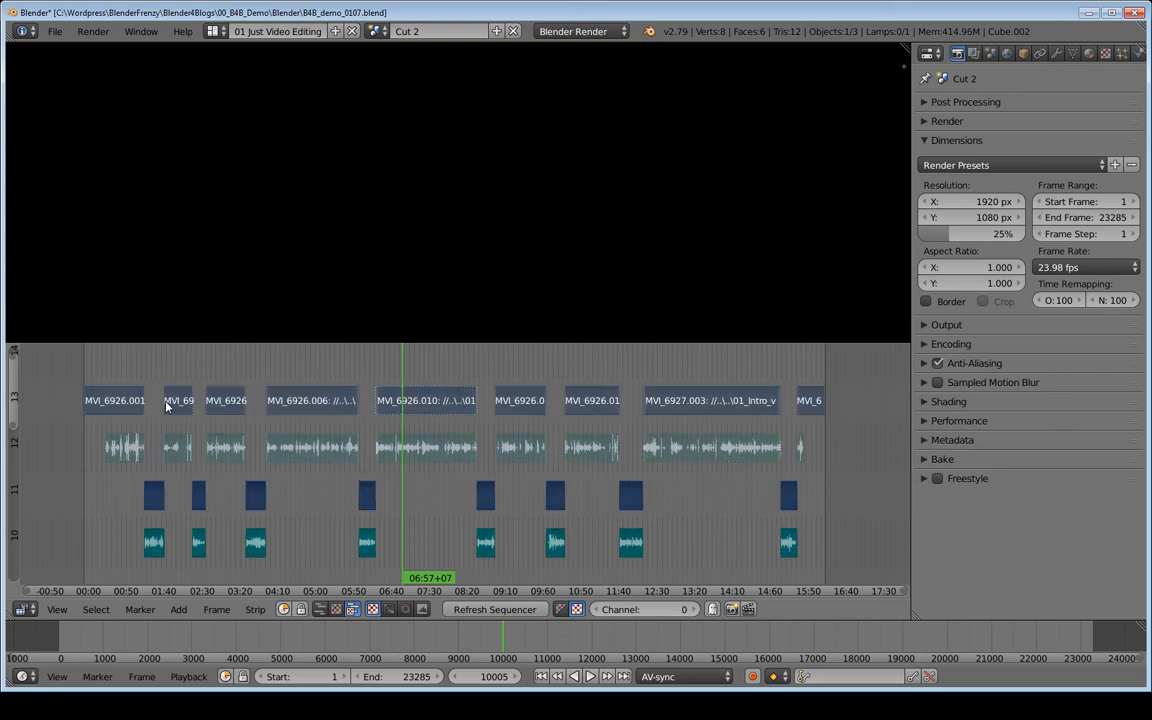
key(b)
drag(70, 380, 841, 464)
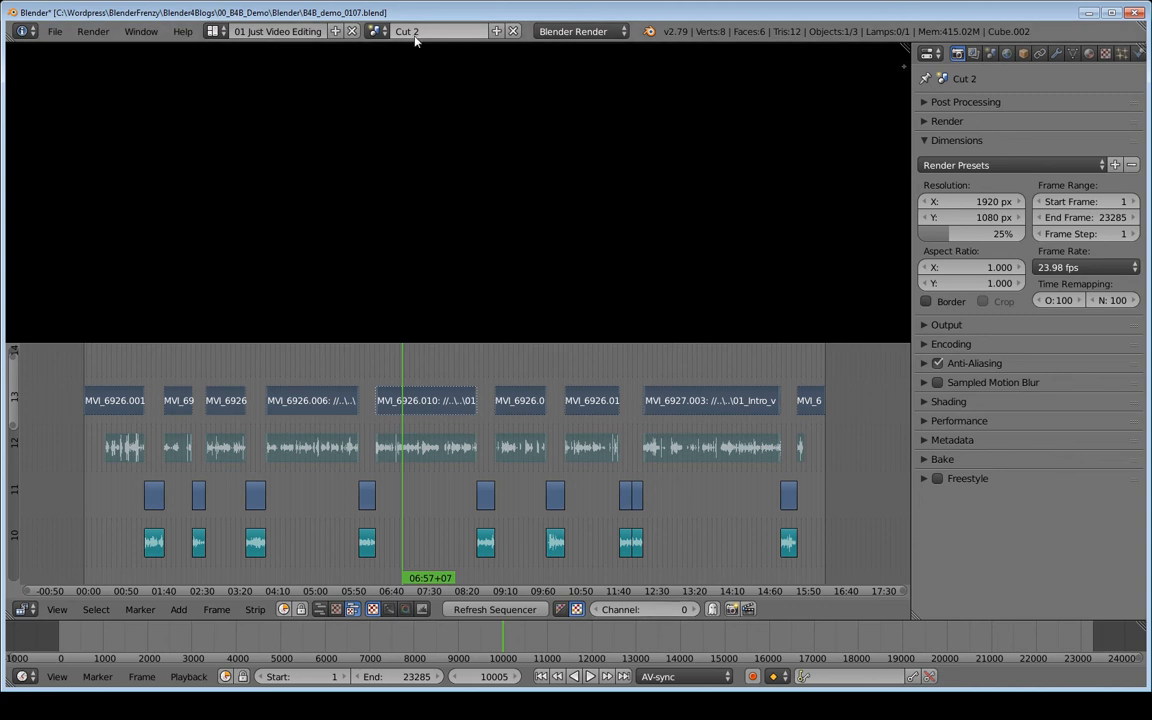
key(x)
click(326, 416)
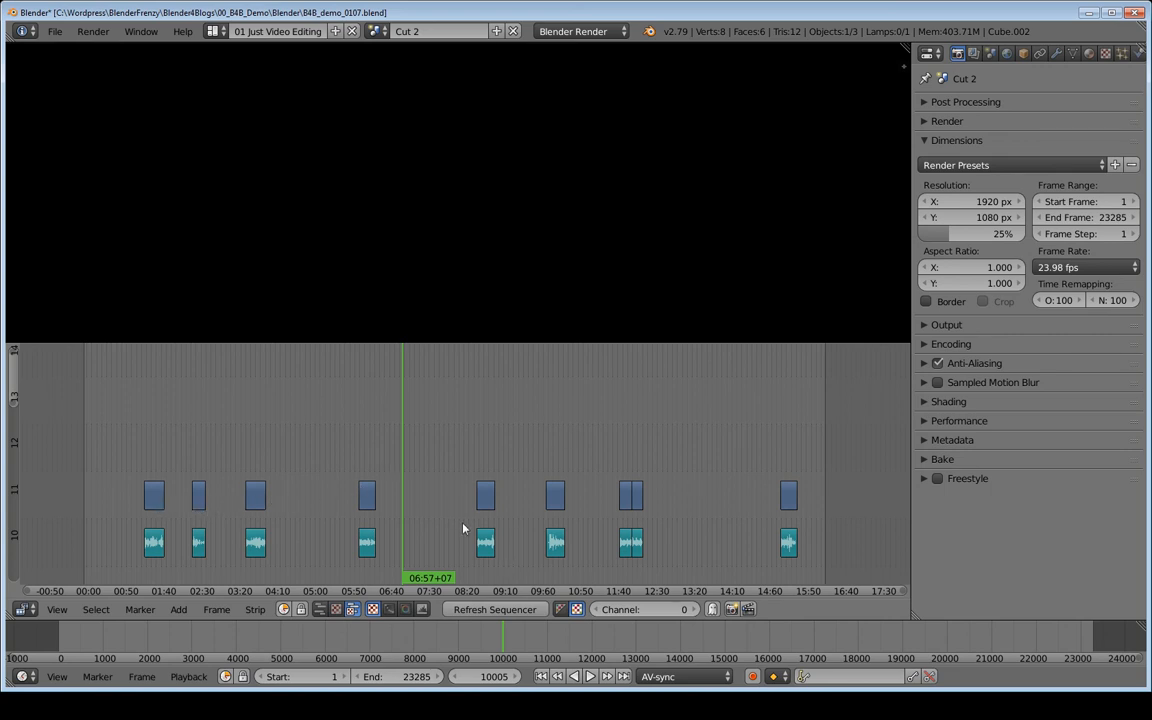
middle_drag(401, 462, 398, 449)
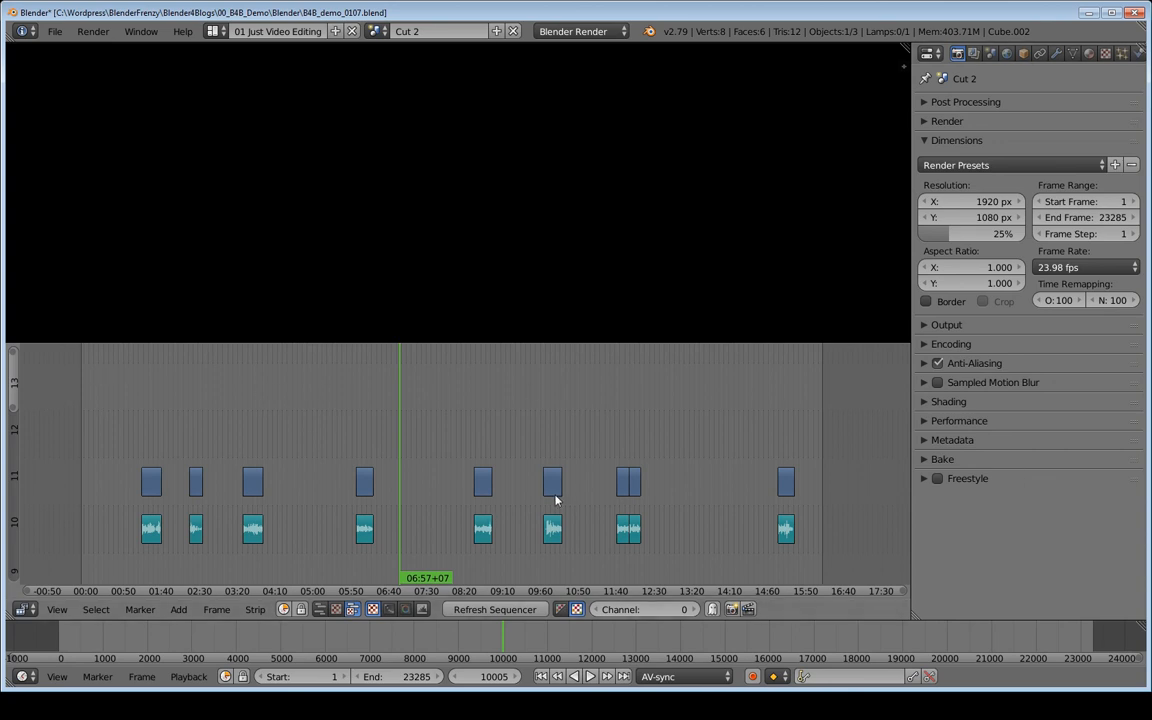
middle_drag(567, 473, 576, 406)
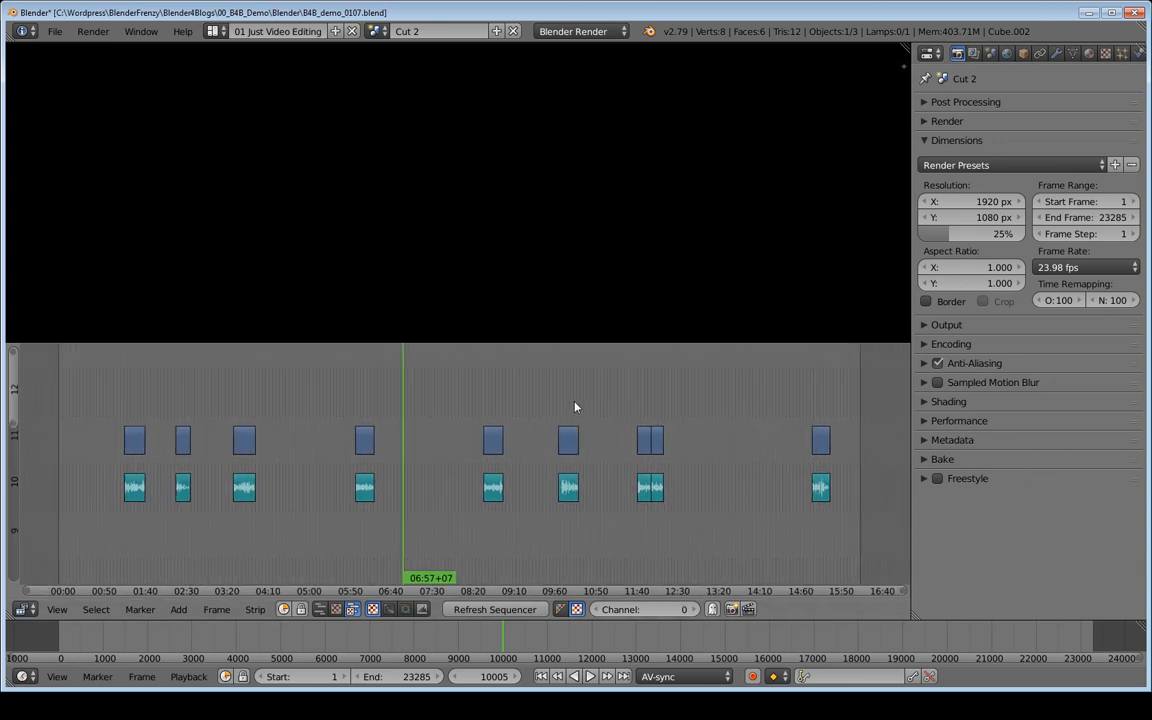